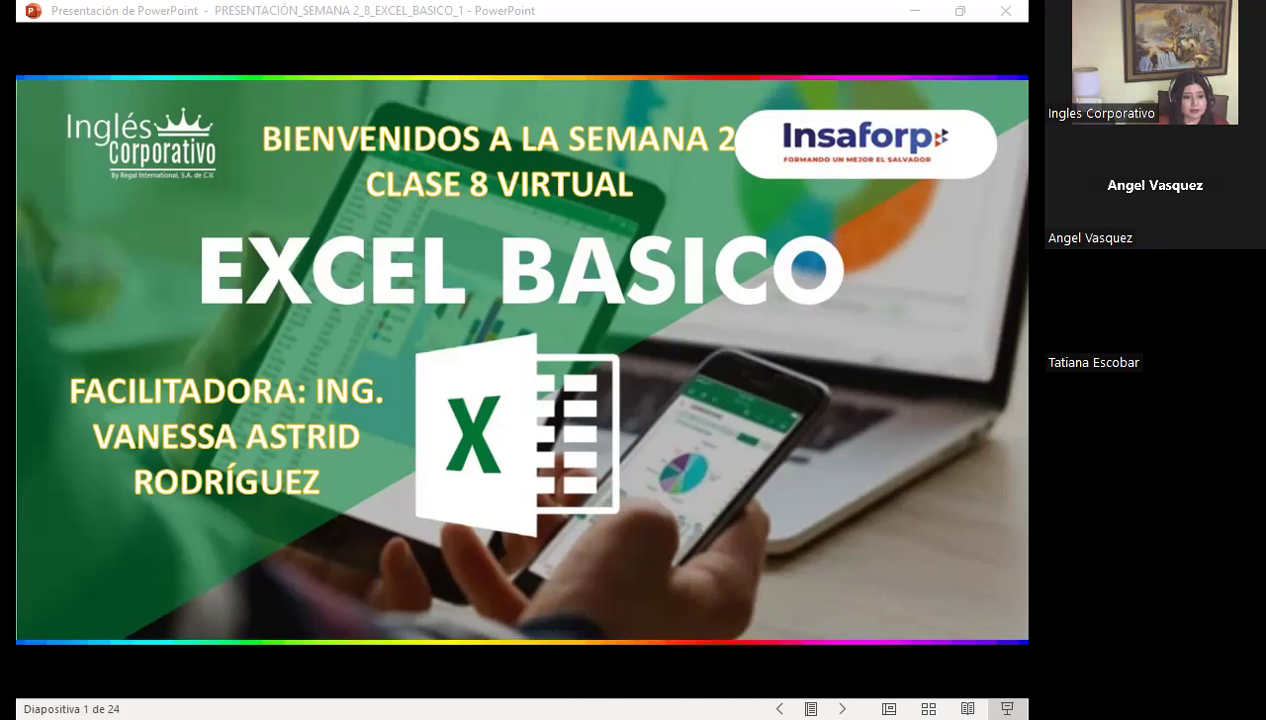
Switch from the EXCEL BASICO slideshow to the Excel básico course page in Firefox
key("alt+Tab")
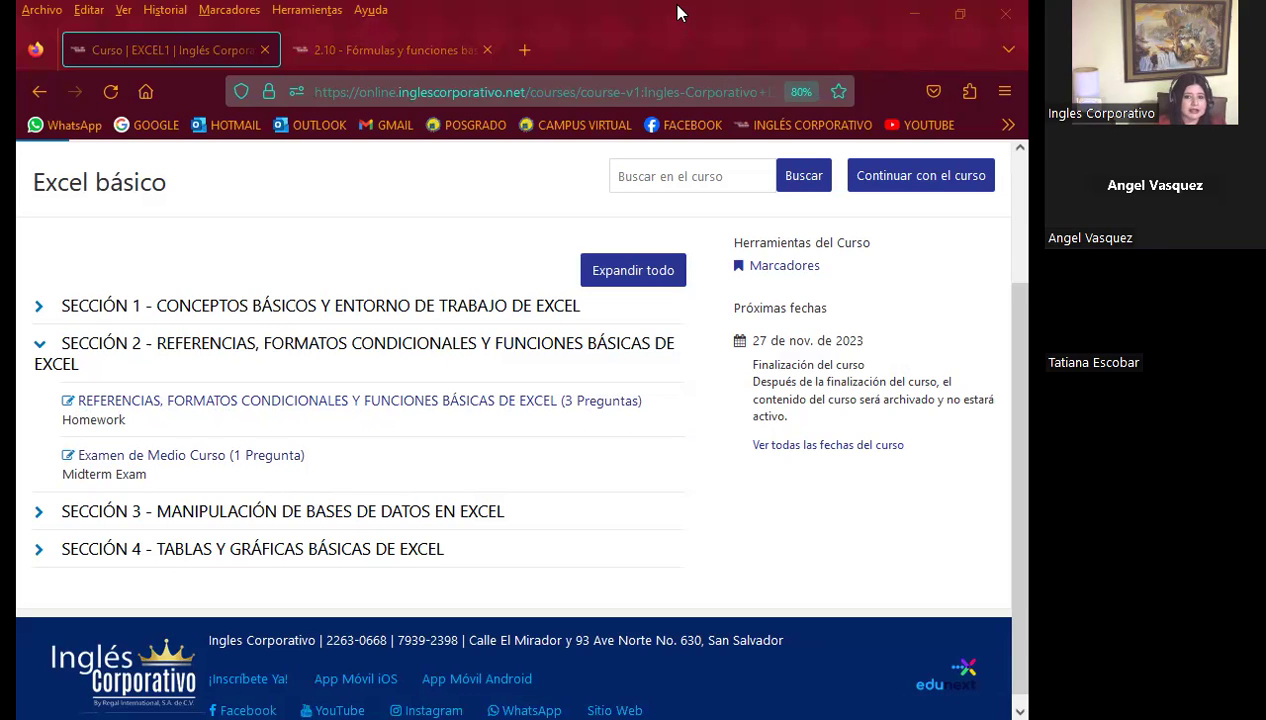
Hide the bookmarks toolbar and bring up the 2.10 Fórmulas y funciones básicas lesson
right_click(680, 8)
left_click(550, 186)
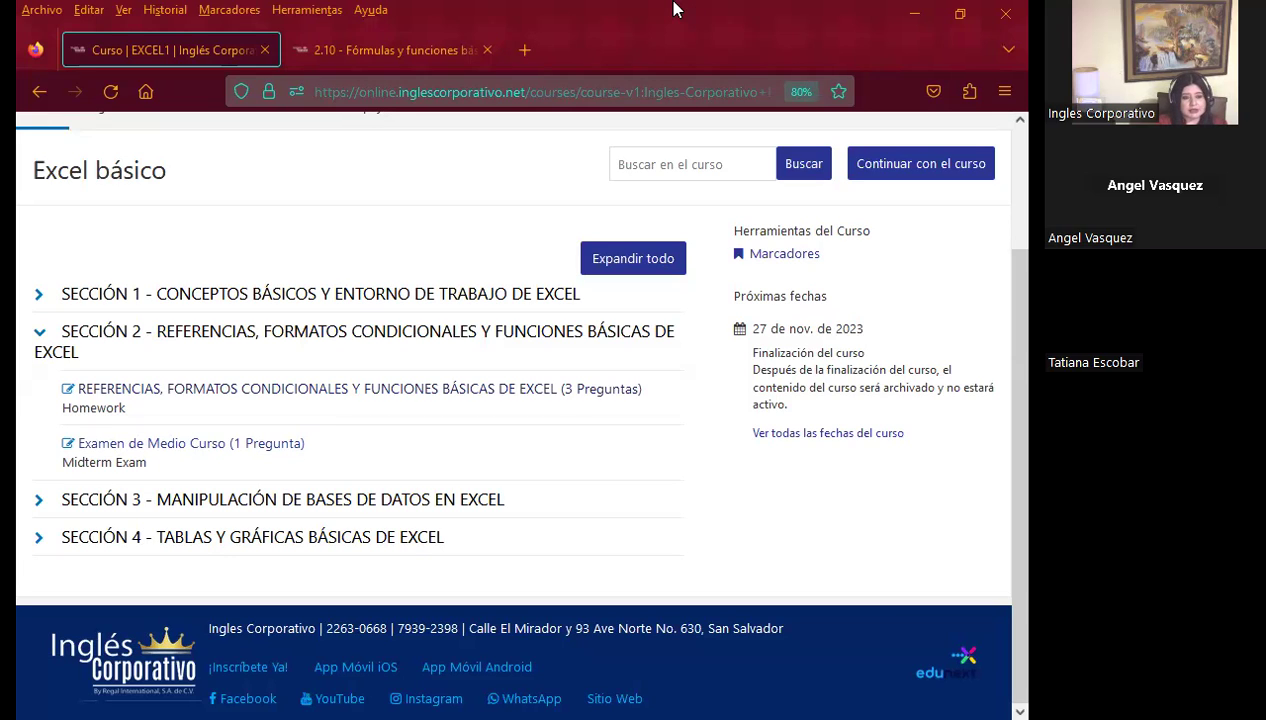
left_click(404, 57)
scroll(575, 438, "down", 3)
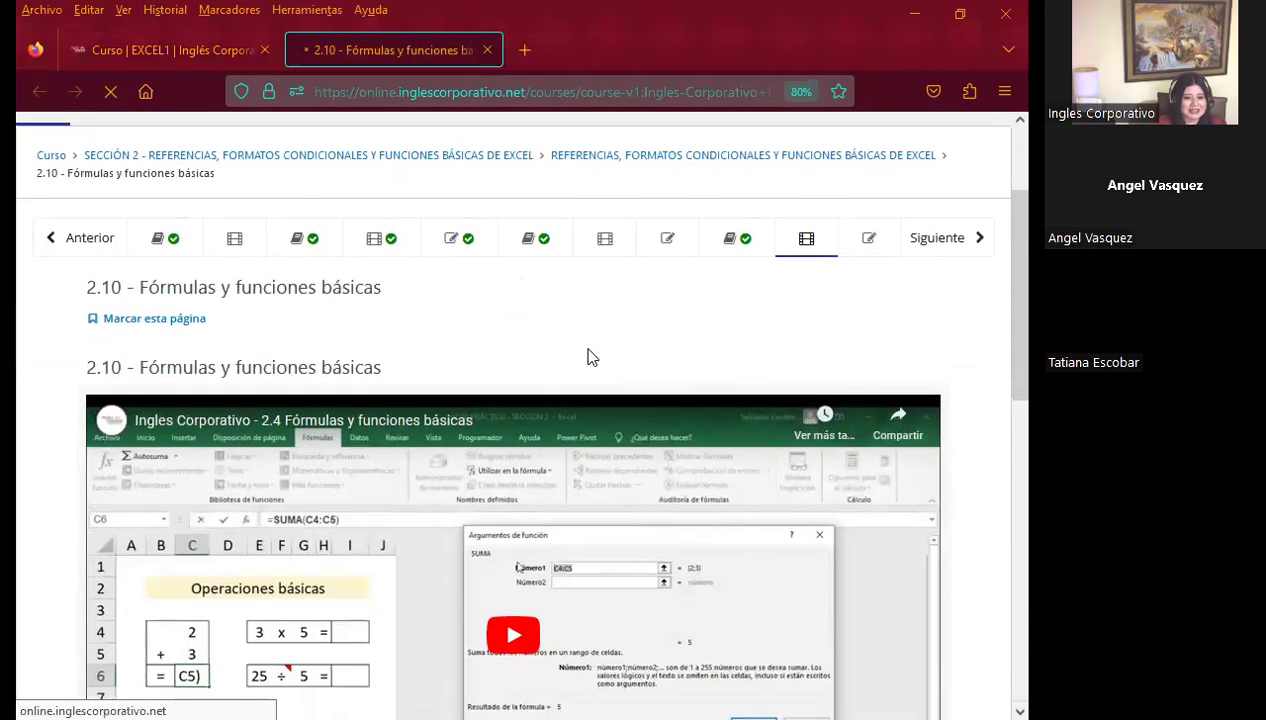
Open lesson 2.10's video unit and scroll down to its Discusión section
left_click(741, 248)
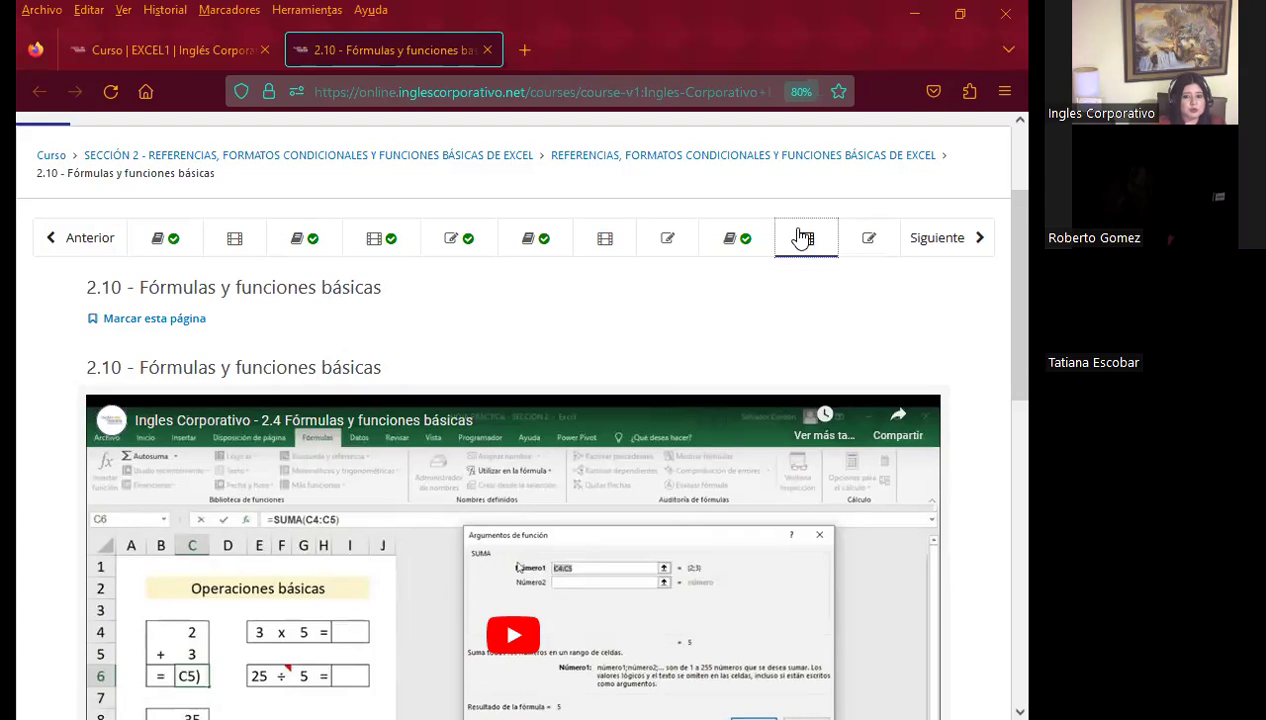
scroll(486, 444, "down", 3)
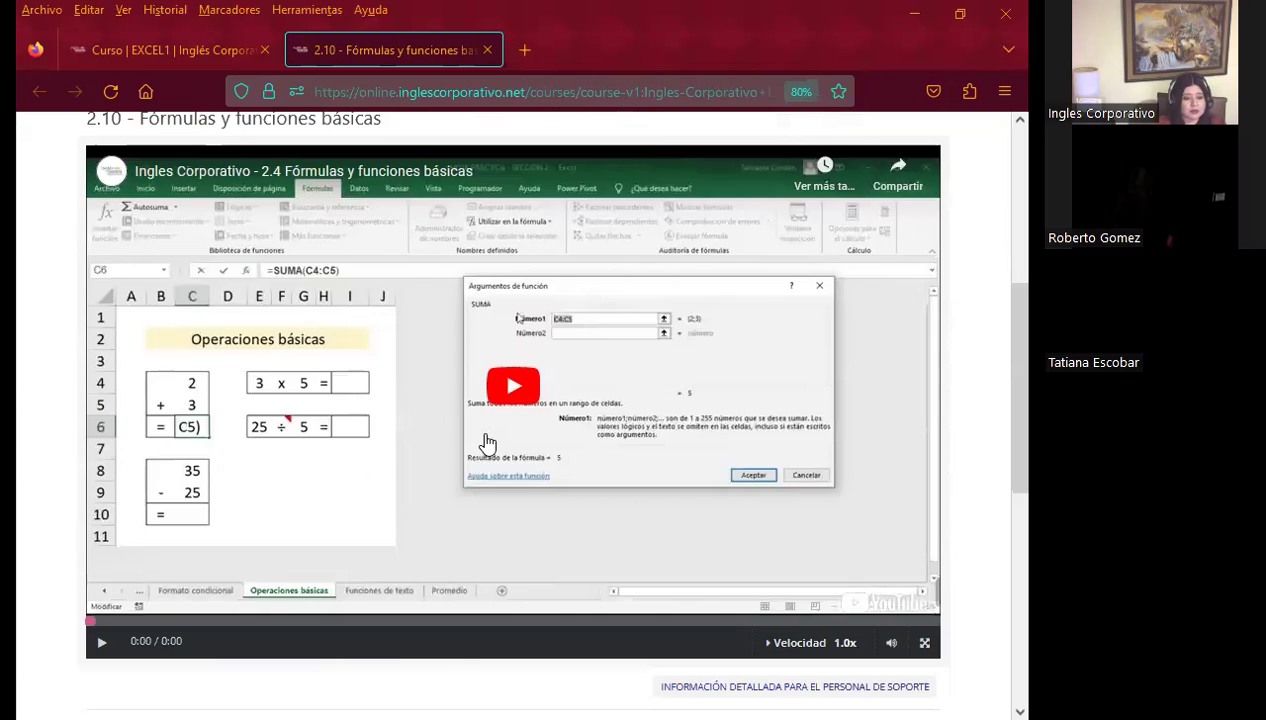
scroll(486, 444, "up", 4)
scroll(245, 568, "down", 1)
scroll(305, 486, "down", 5)
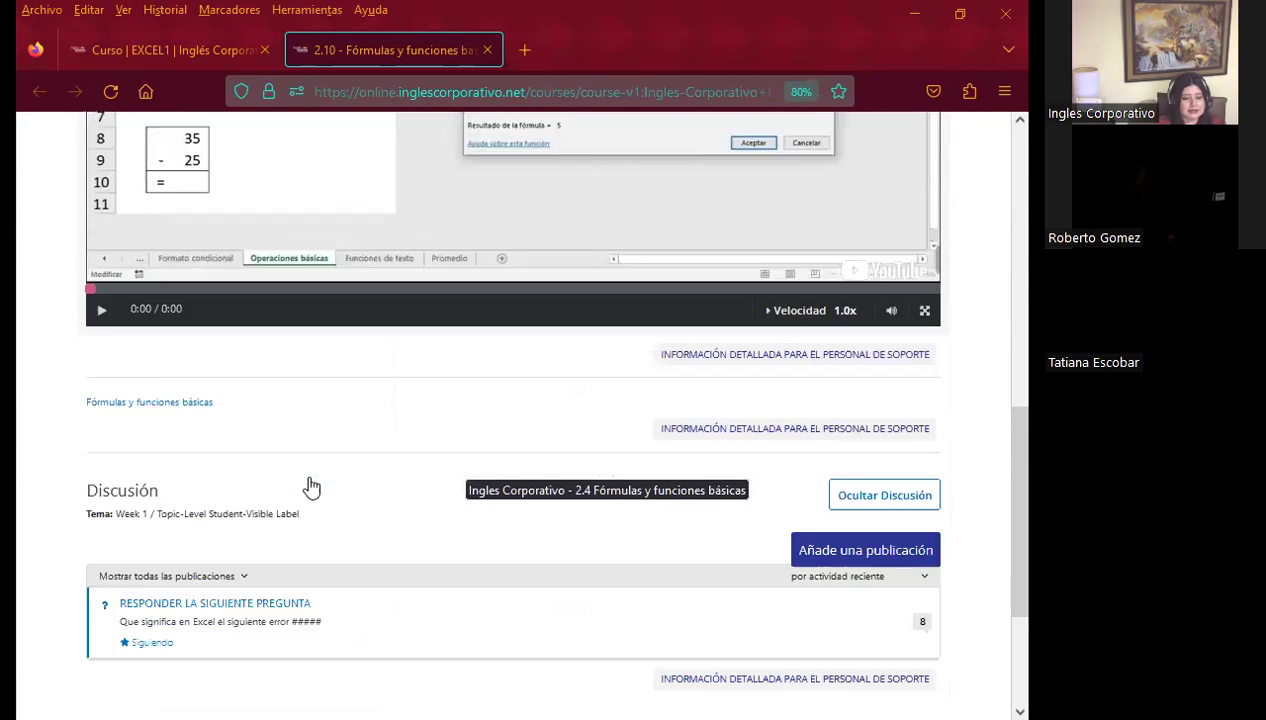
scroll(311, 486, "down", 2)
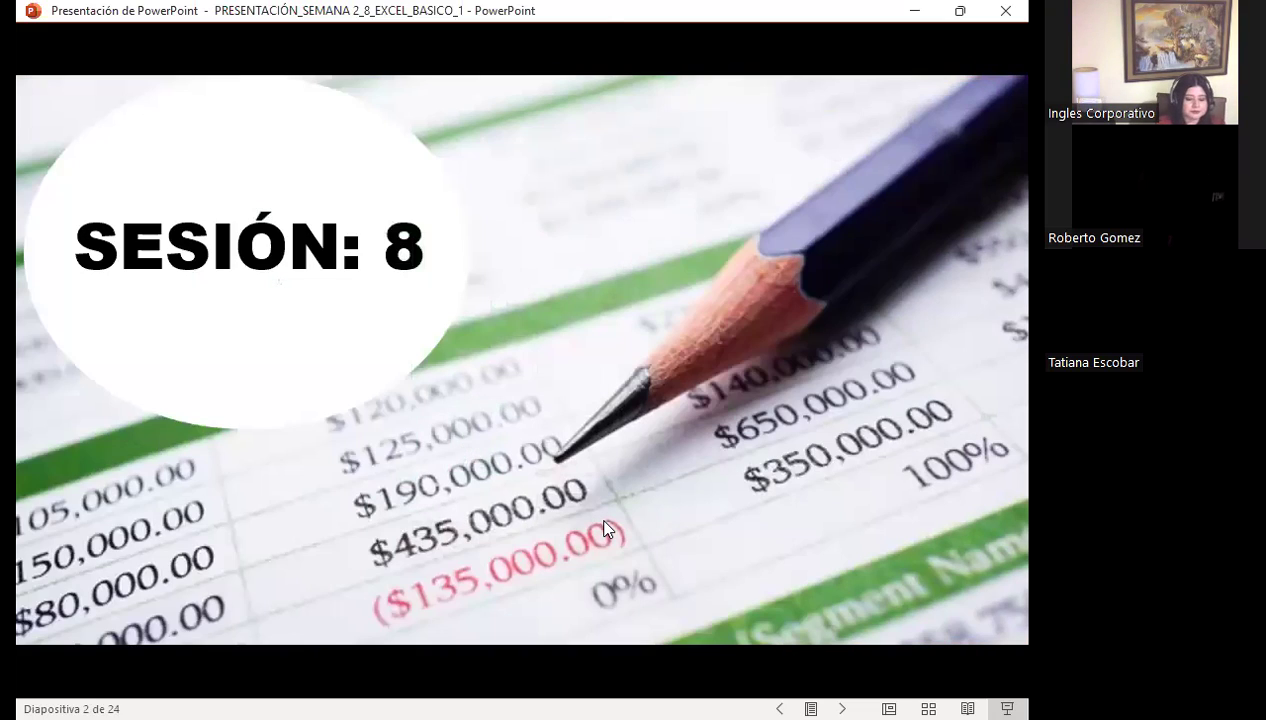
Advance the slideshow past the AGENDA to slide 4, the session objectives
key("Right")
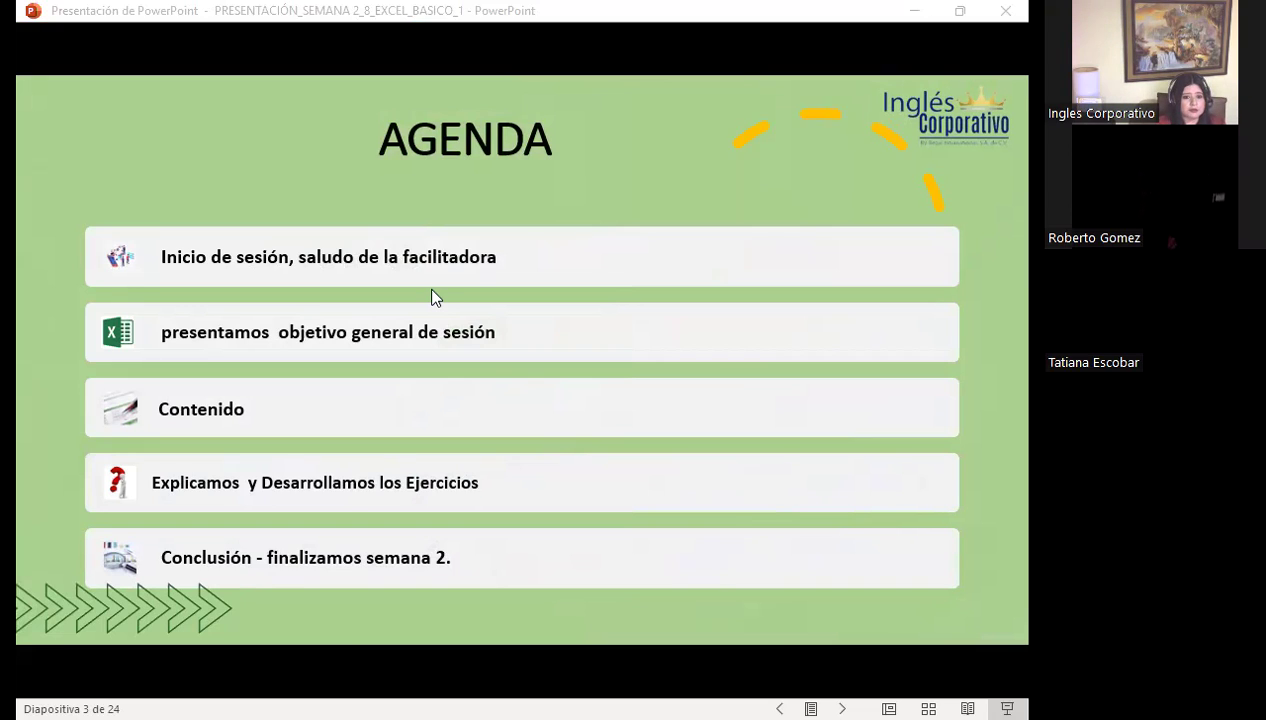
left_click(561, 548)
left_click(619, 559)
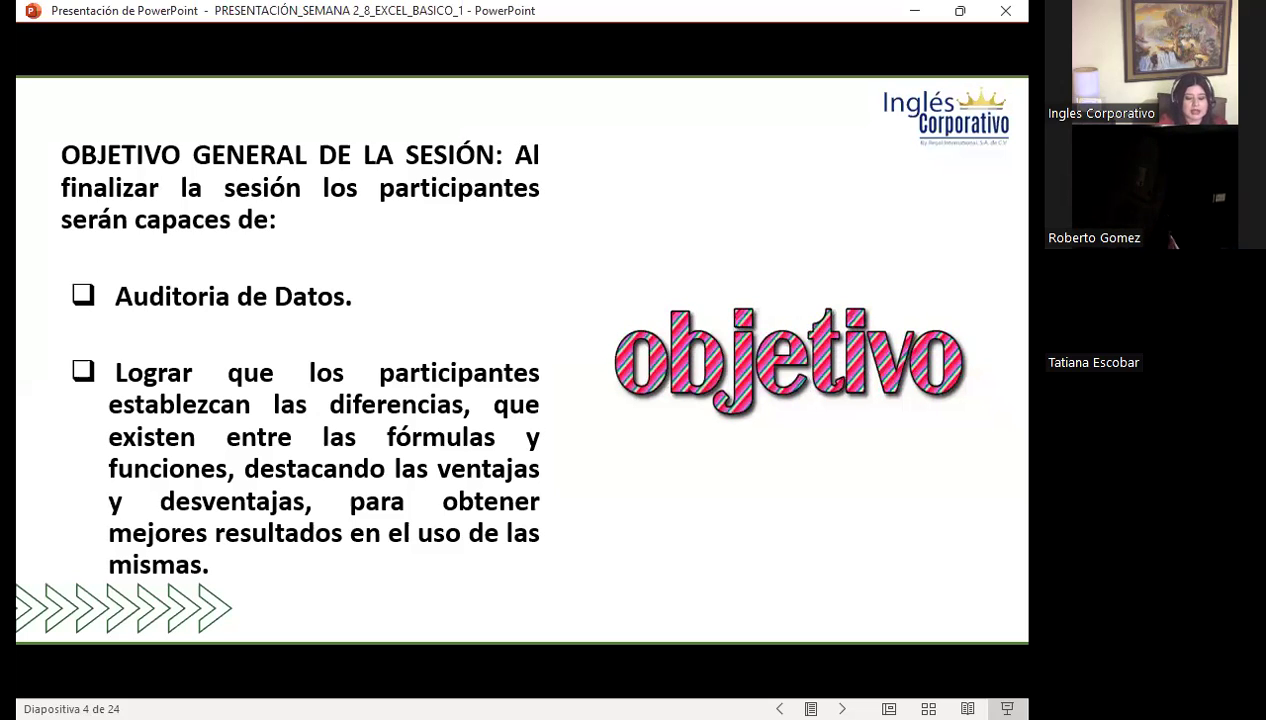
Advance to slide 5, Operadores aritméticos, with its table of operators
key("Right")
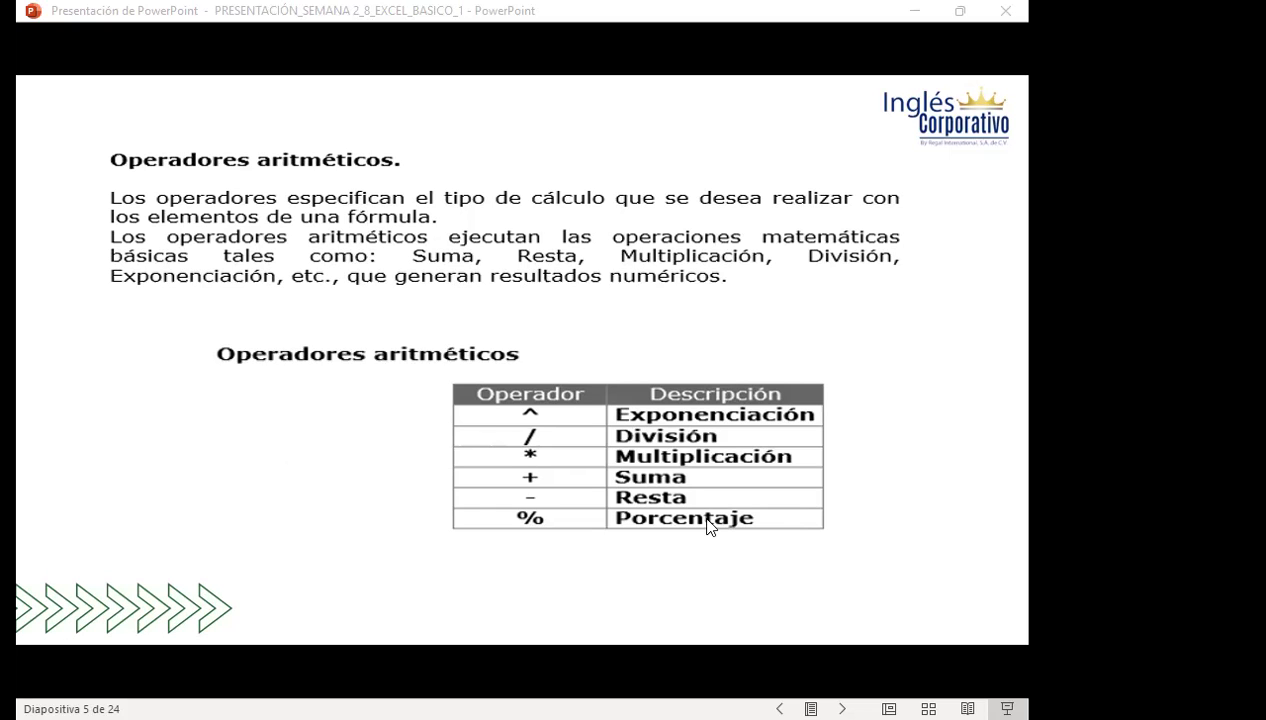
Advance to slide 6, the nested-parentheses example that evaluates to 39
key("Right")
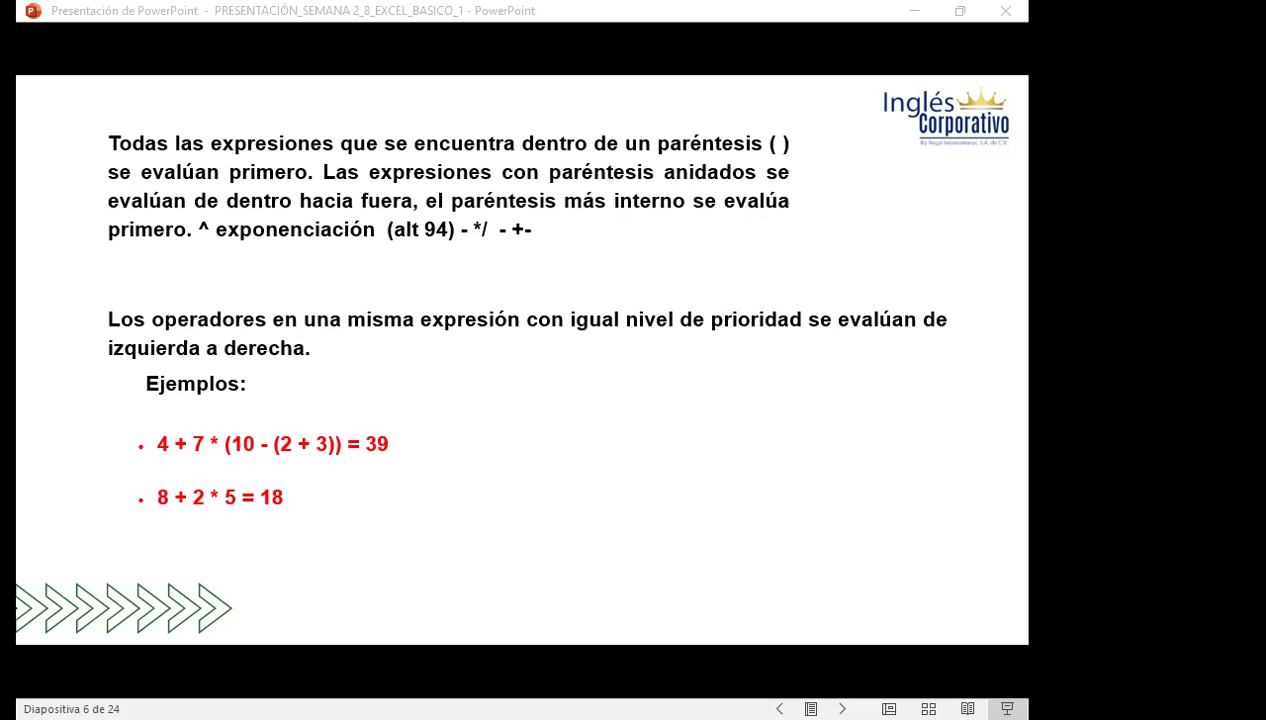
Bring the PowerPoint window into focus to leave the slideshow
left_click(469, 477)
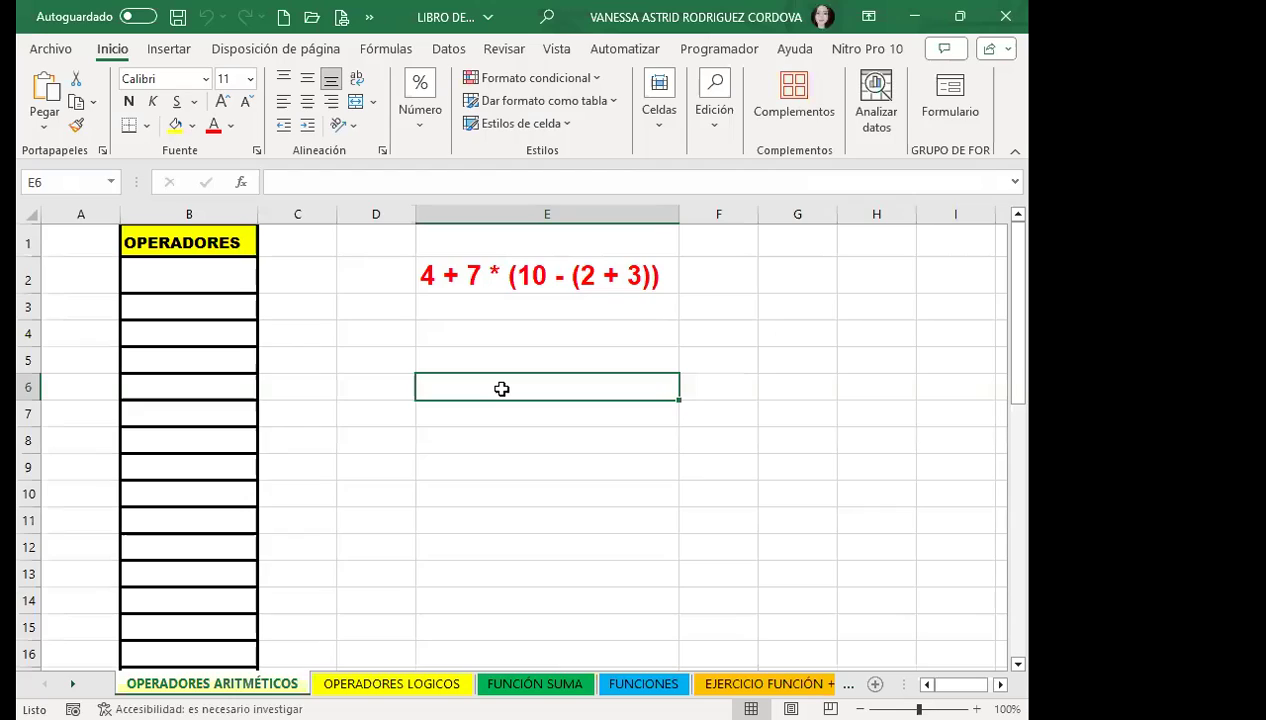
Start E3 with 4+7 and copy E2's red bold formatting onto E3:E7
left_click(473, 305)
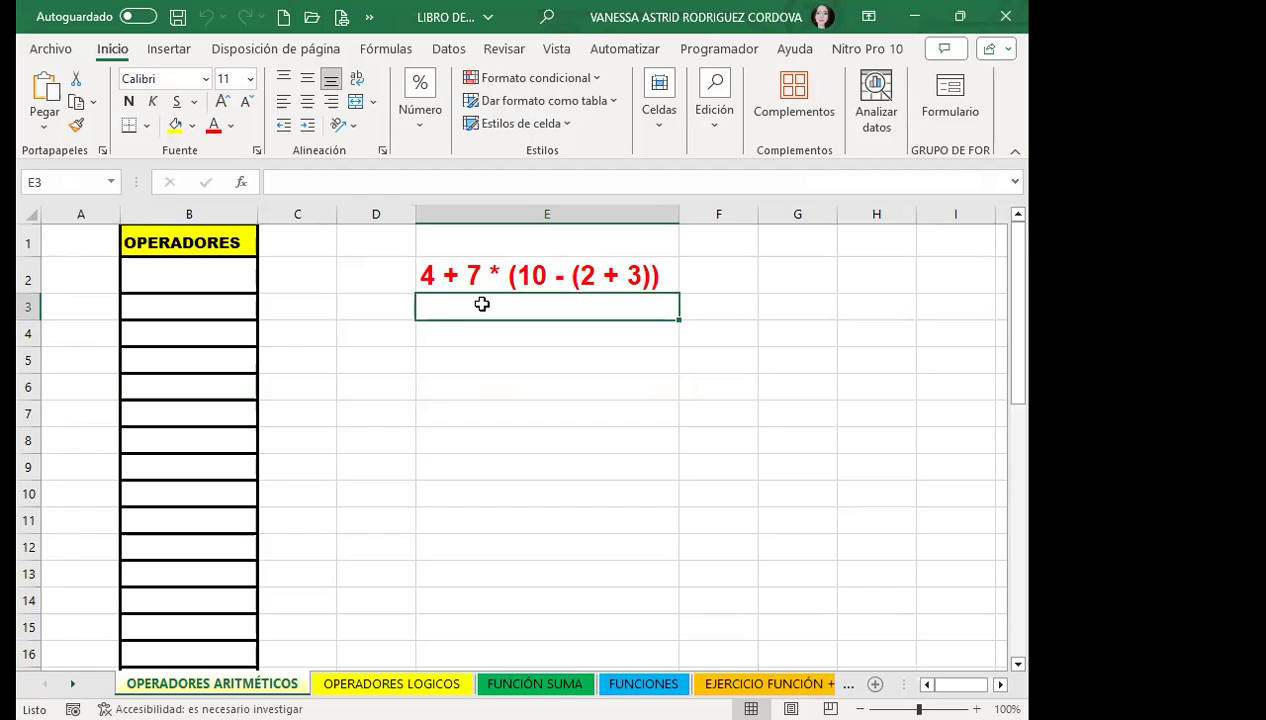
type("4+7")
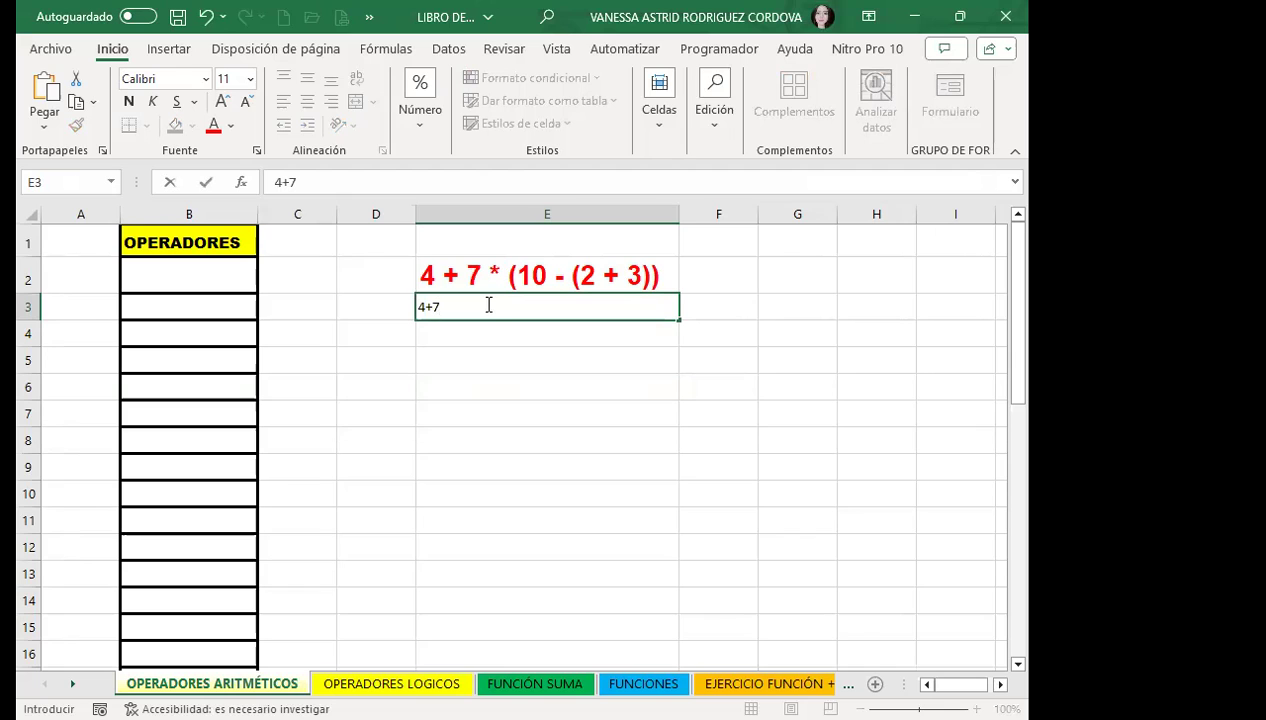
left_click(472, 389)
left_click(522, 275)
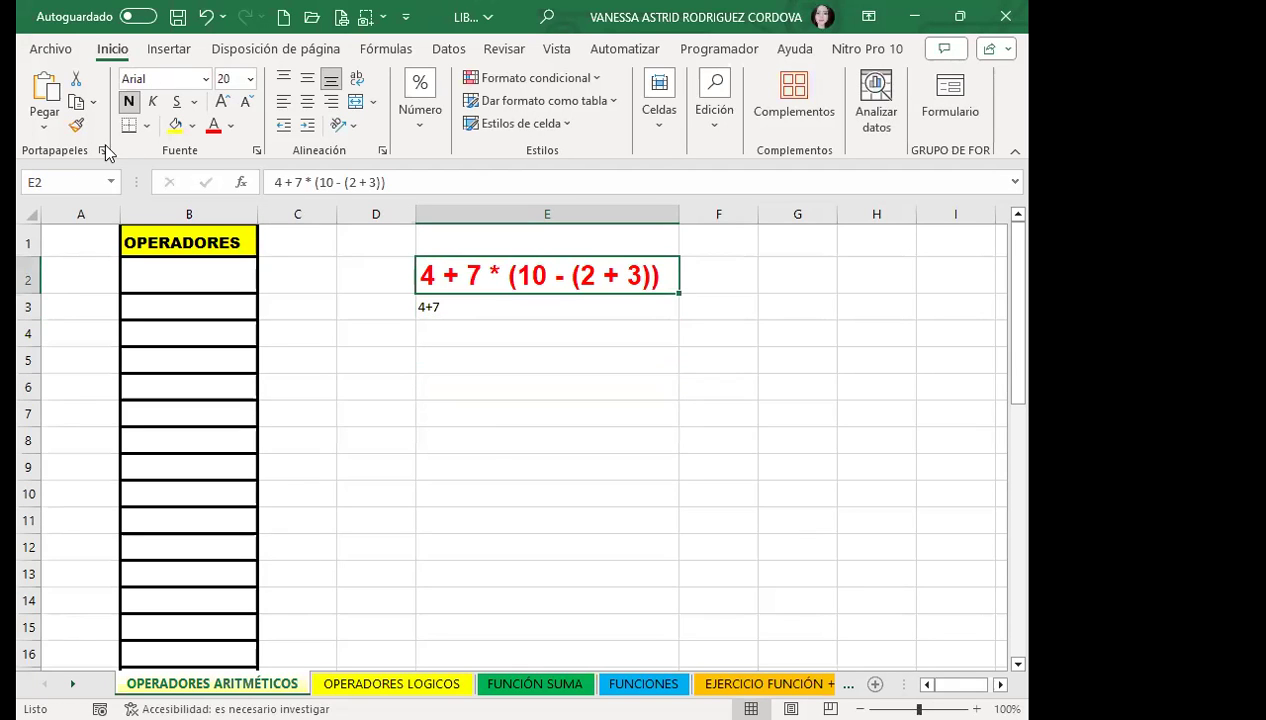
left_click(76, 125)
left_click_drag(466, 306, 466, 415)
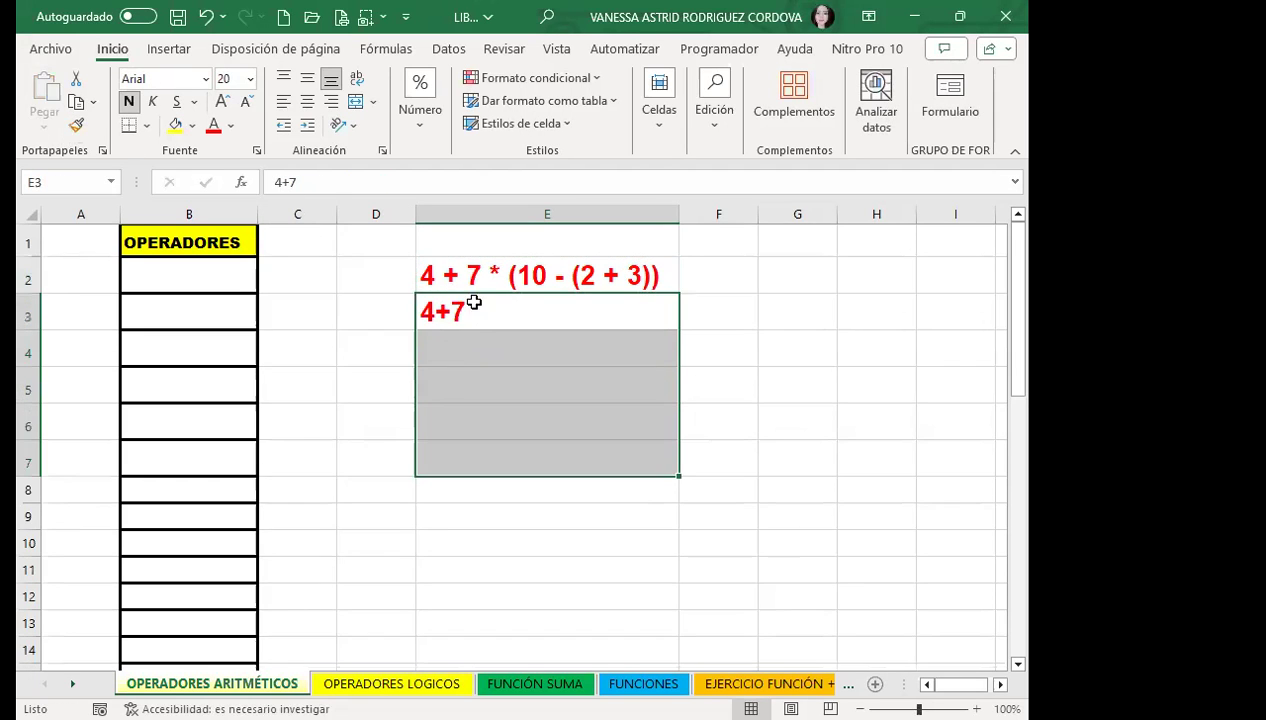
Enter the steps 4+7*(10-5), 4+7*5, 4+35 and the result 39 in E3:E6
double_click(476, 303)
type("*(10-")
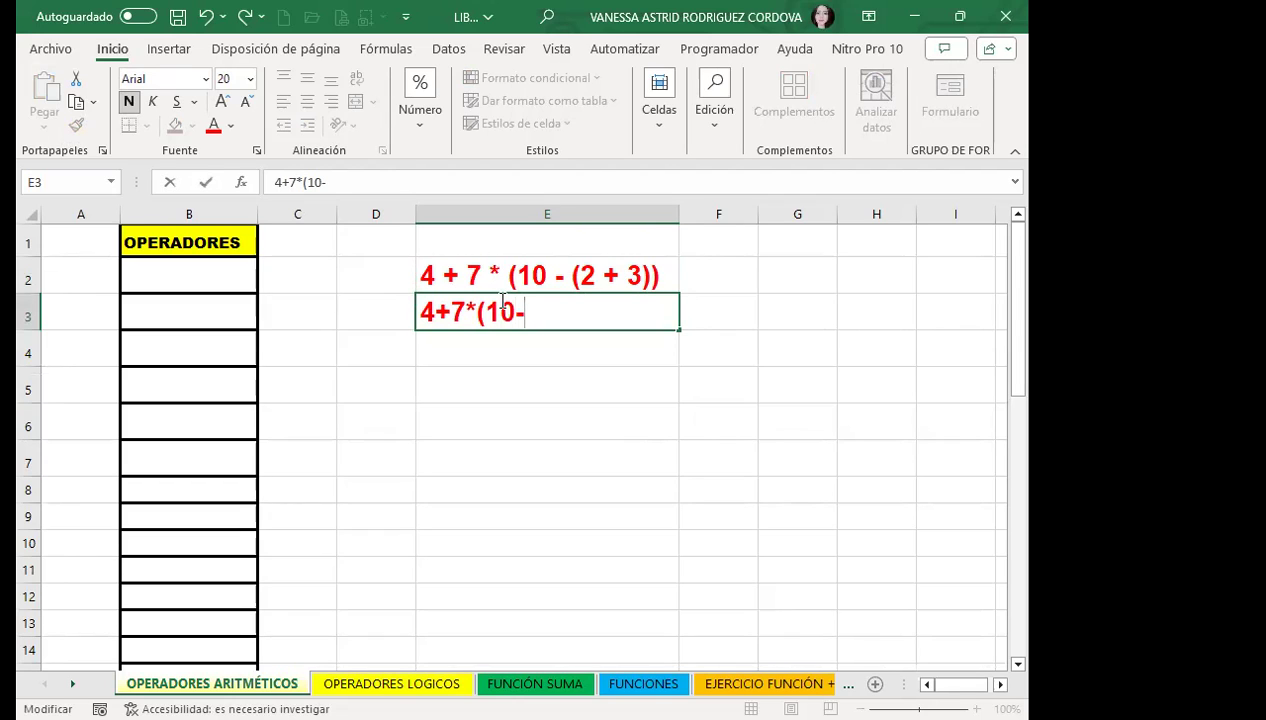
type("5)")
key("Return")
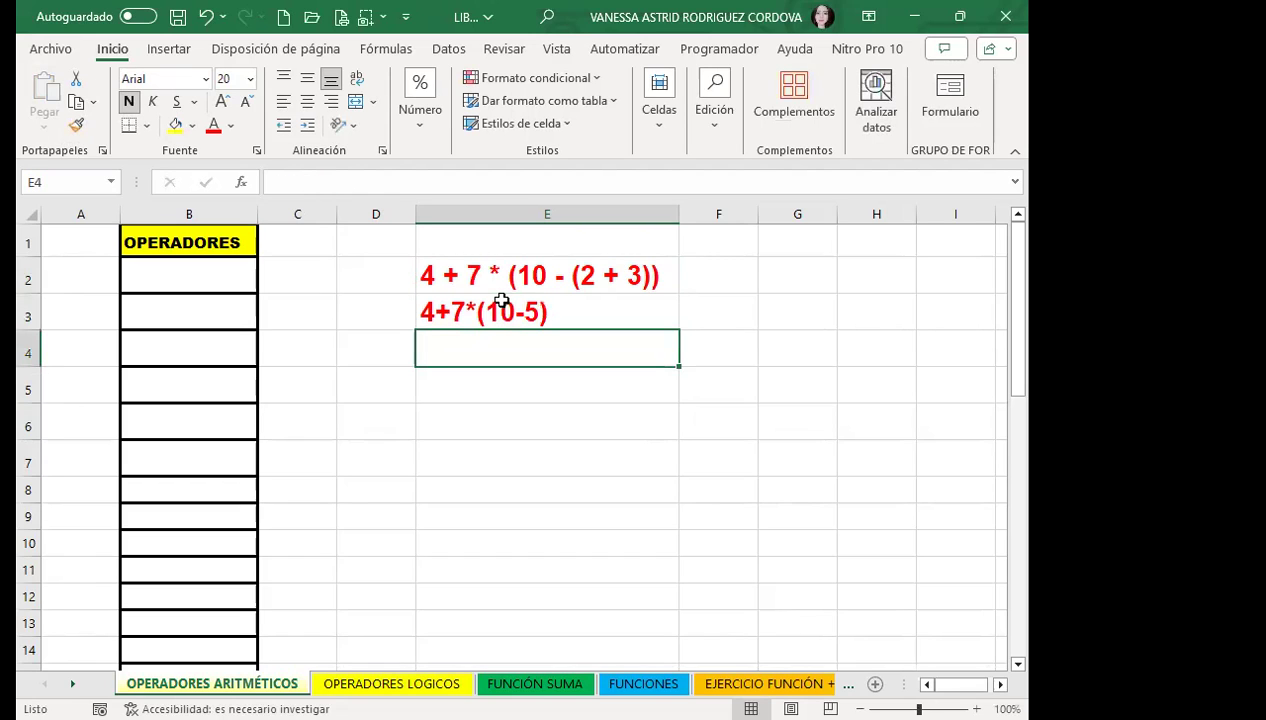
type("4+7*")
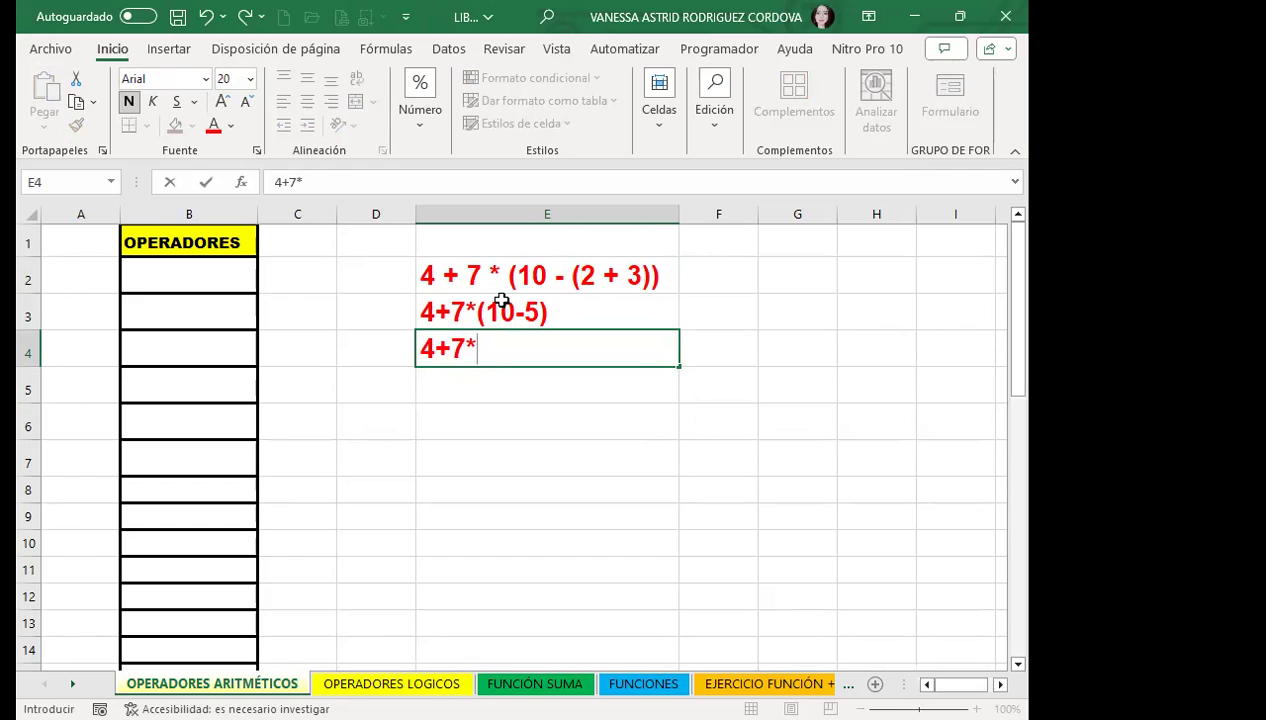
type("5")
key("Return")
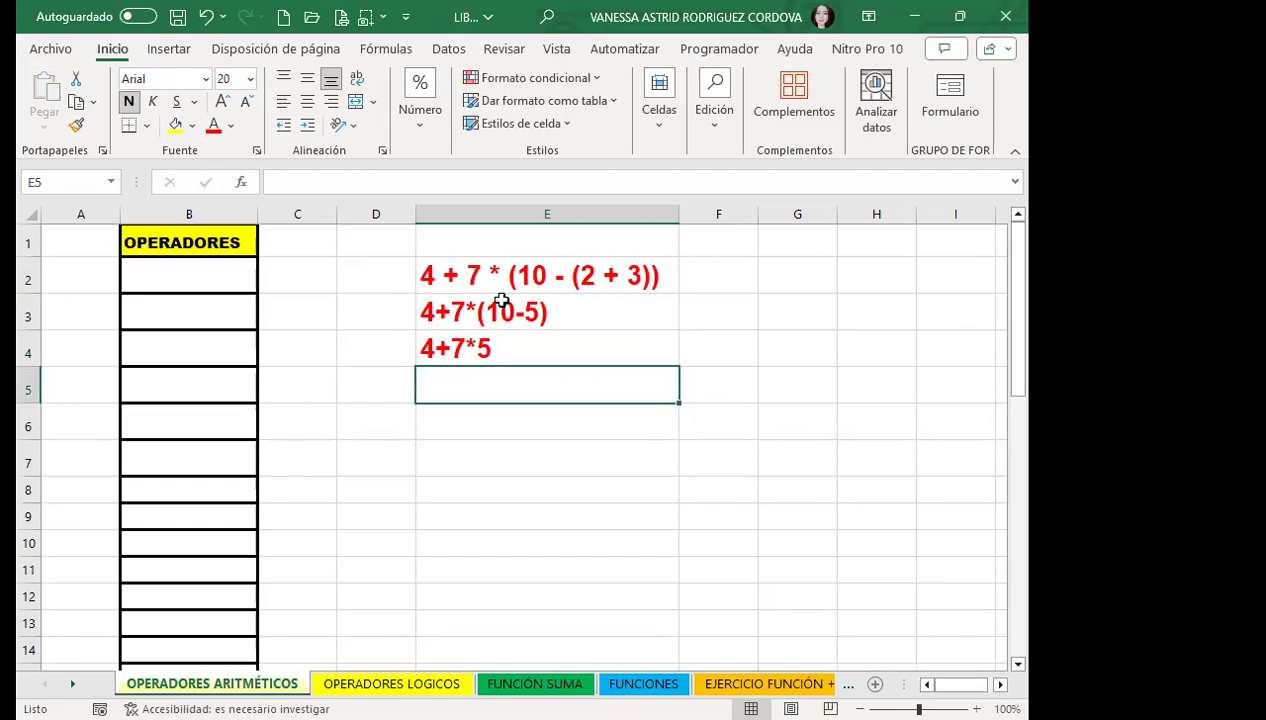
type("4+")
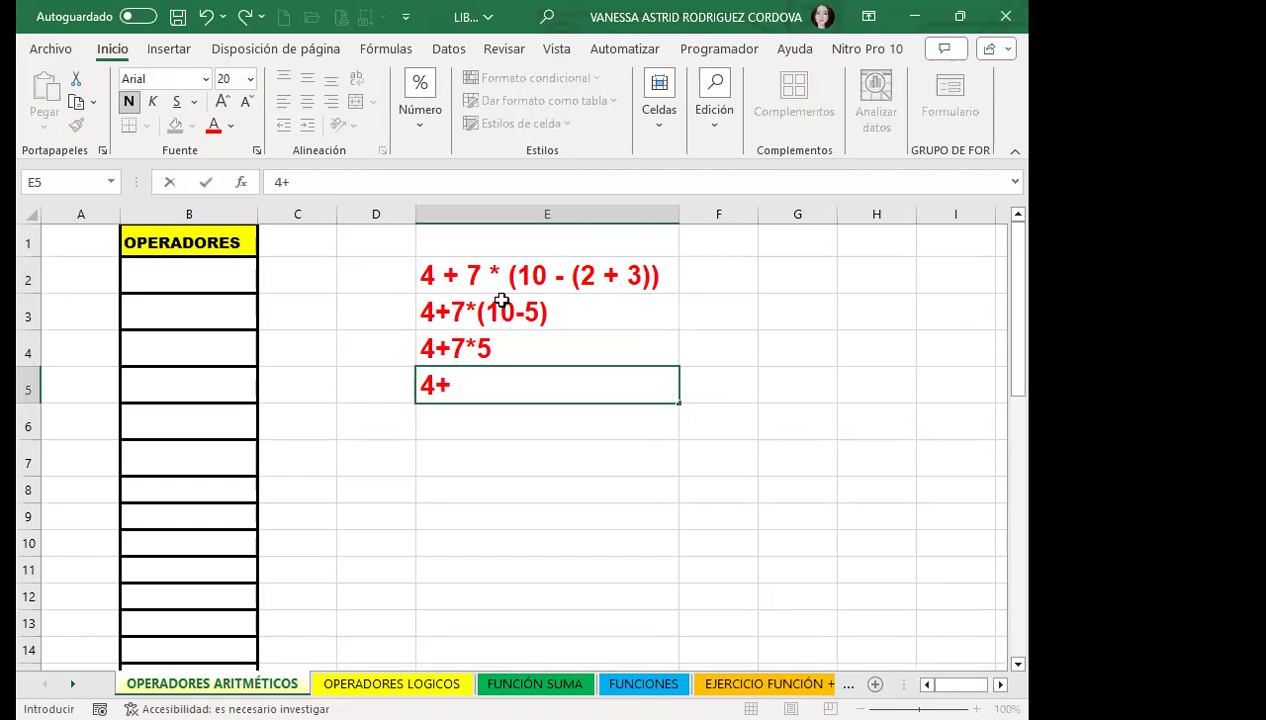
type("35")
key("Return")
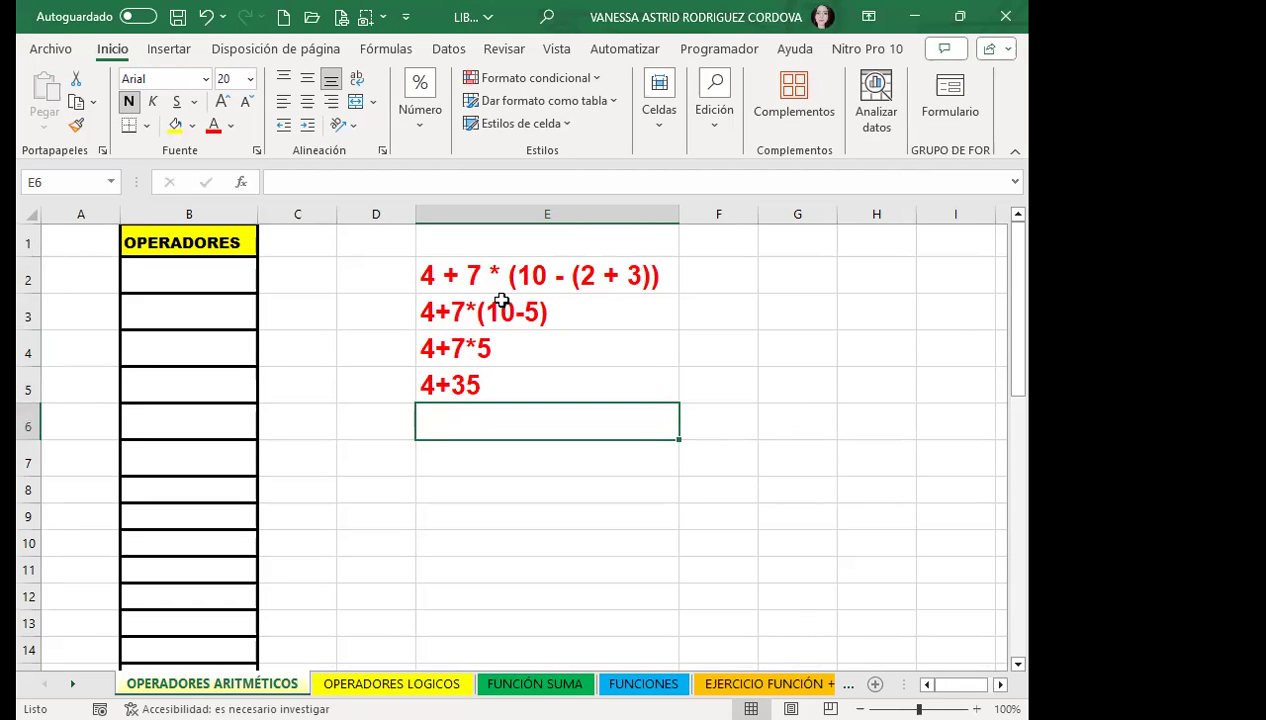
type("39")
key("Return")
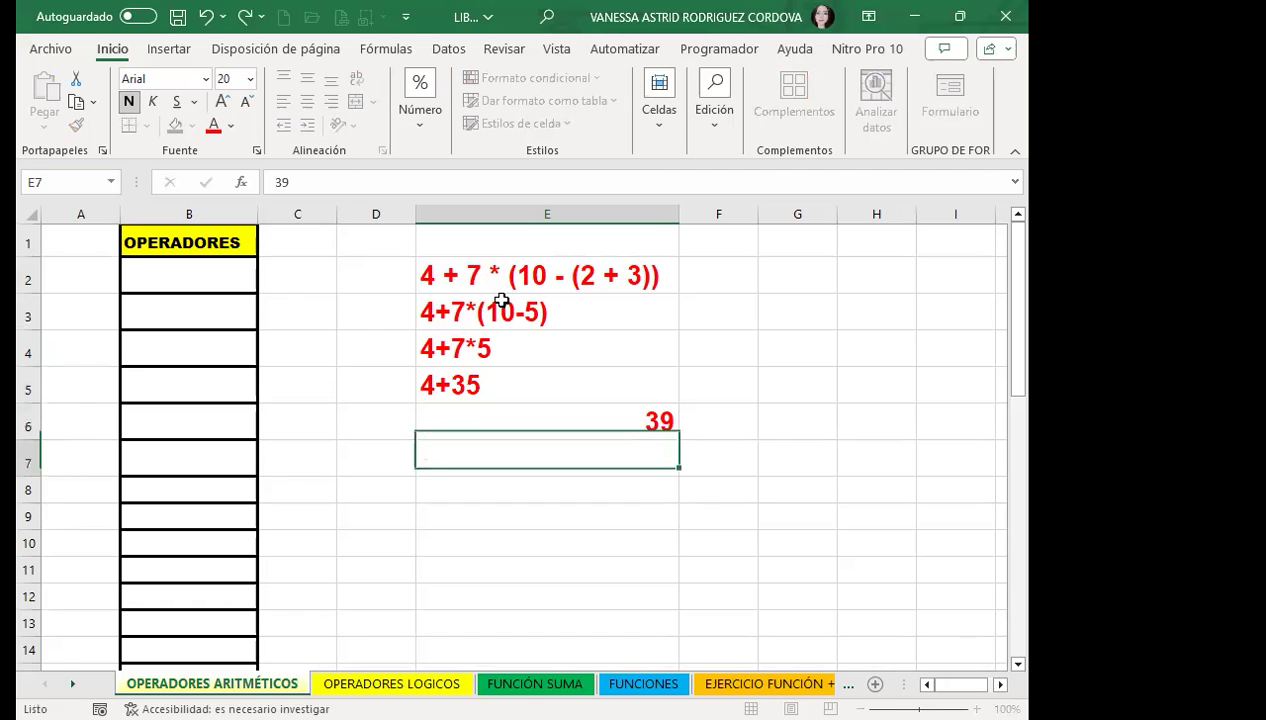
Widen the OPERADORES column B to 24.29 and open E2's expression for editing
left_click(523, 417)
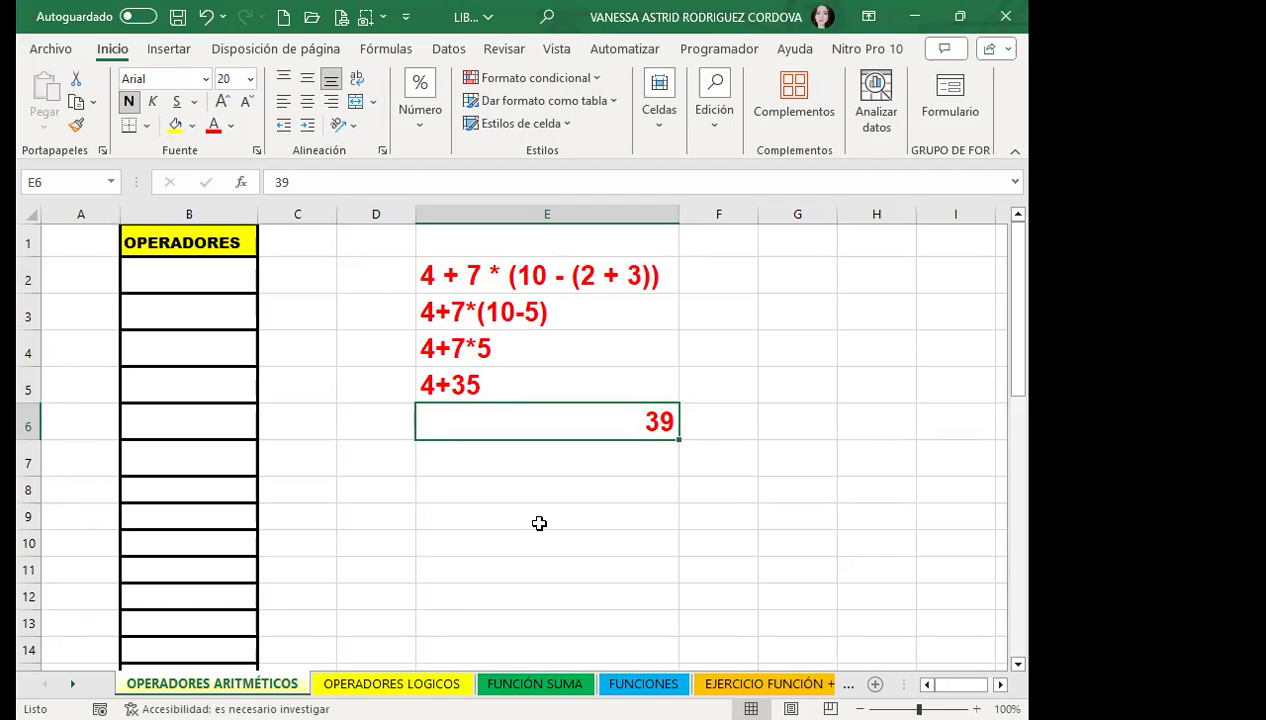
left_click_drag(257, 214, 303, 216)
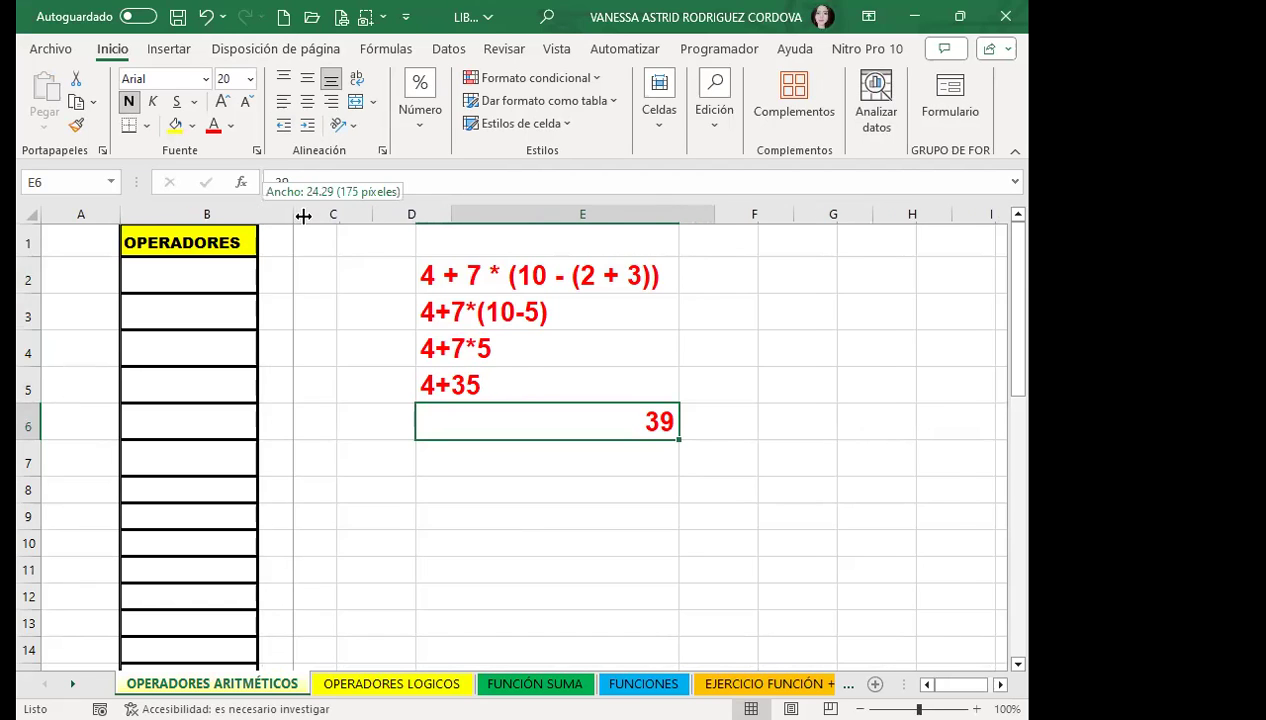
left_click(209, 282)
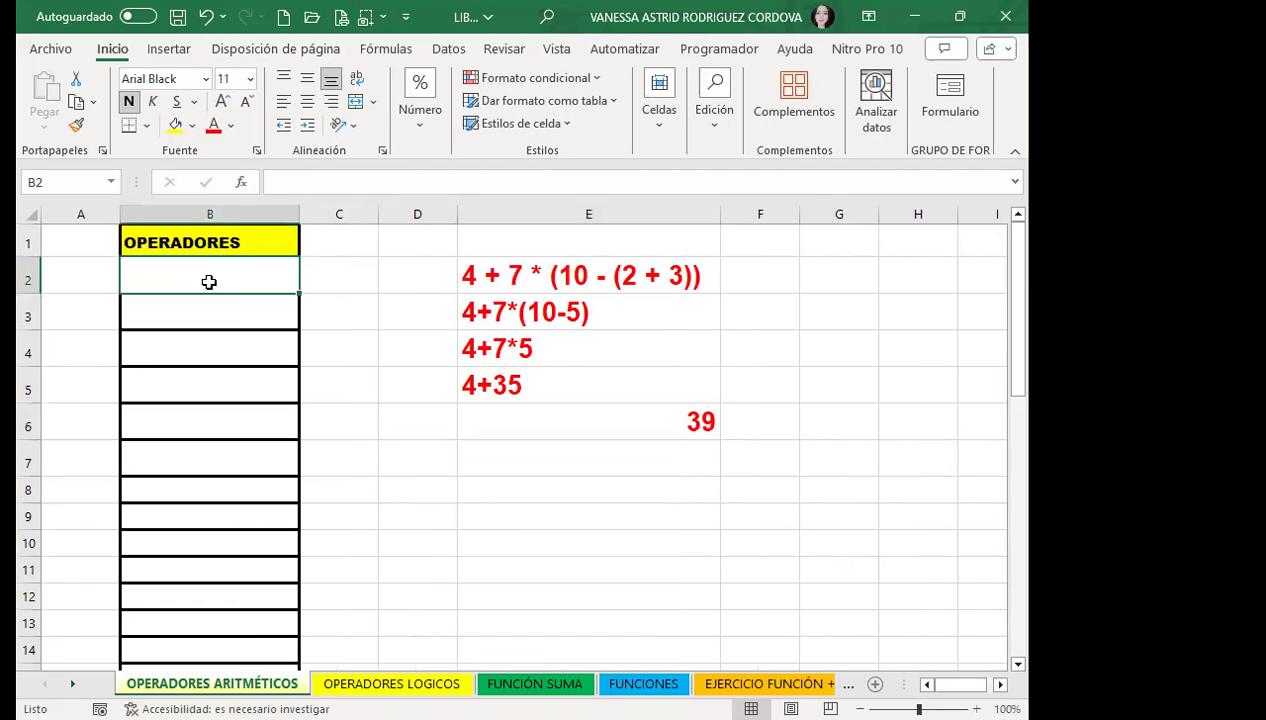
double_click(463, 277)
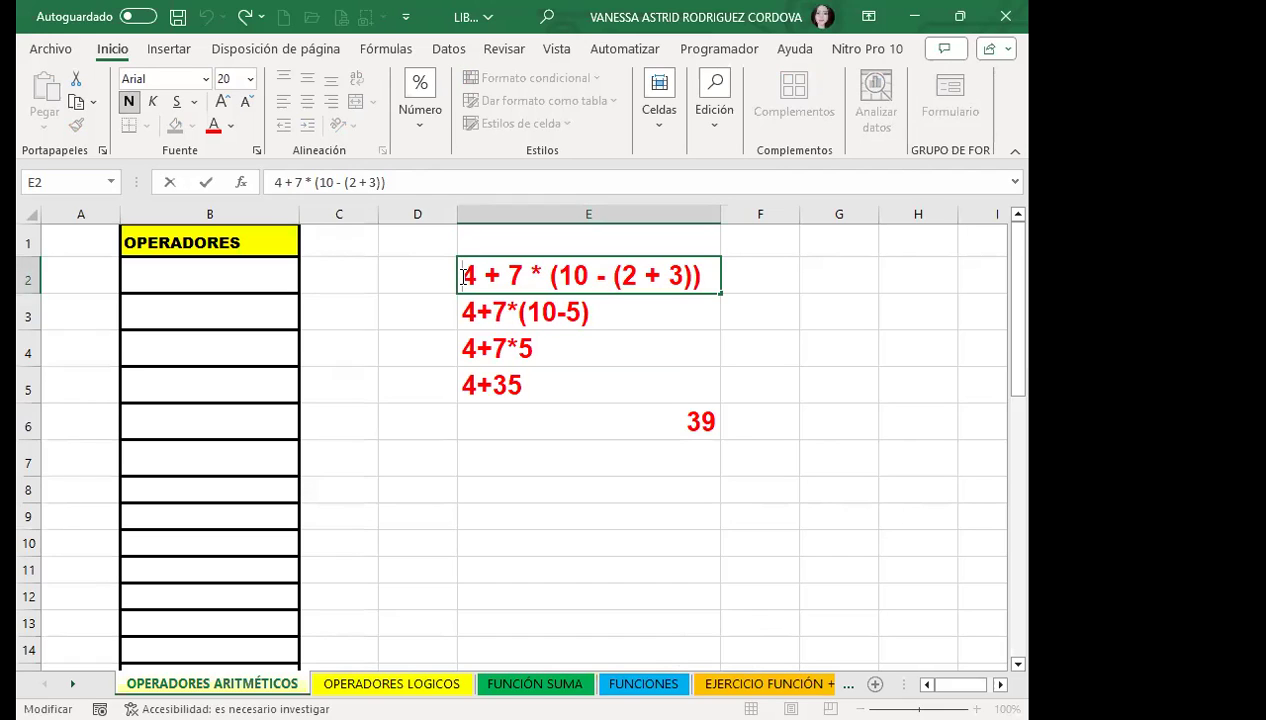
Prefix E2 with = so 4 + 7 * (10 - (2 + 3)) calculates to 39
double_click(463, 277)
type("=")
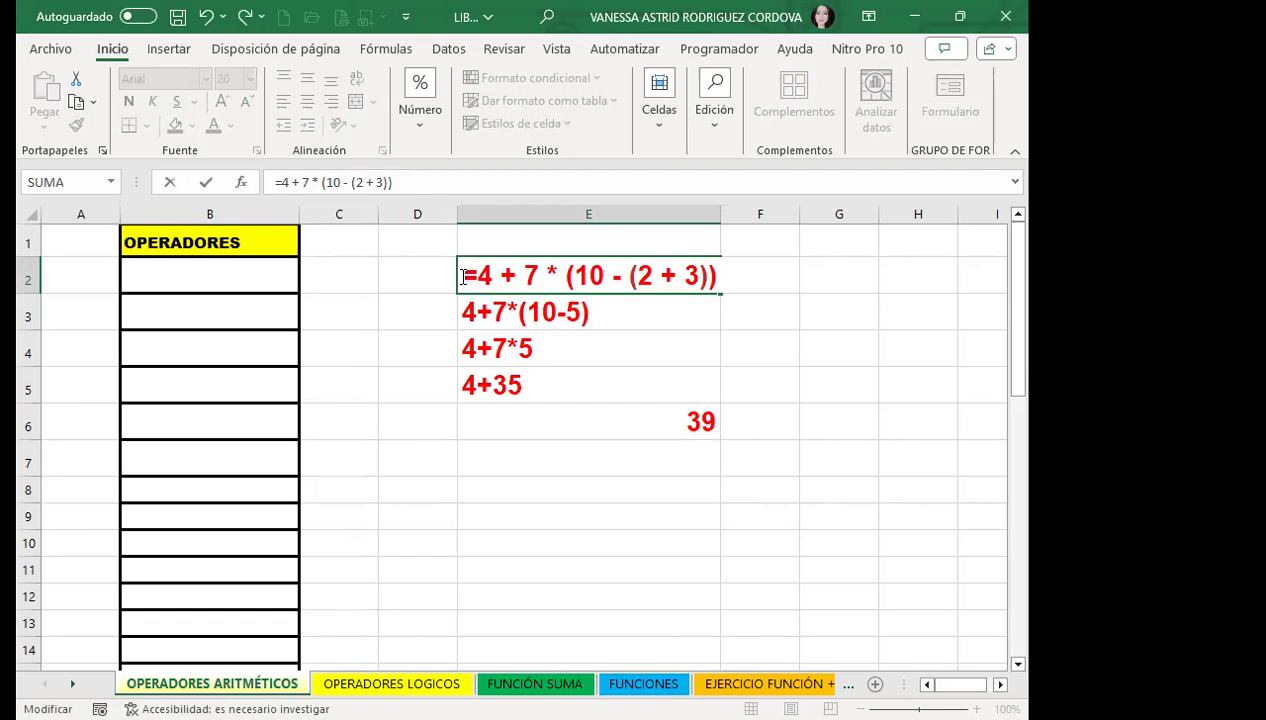
key("Return")
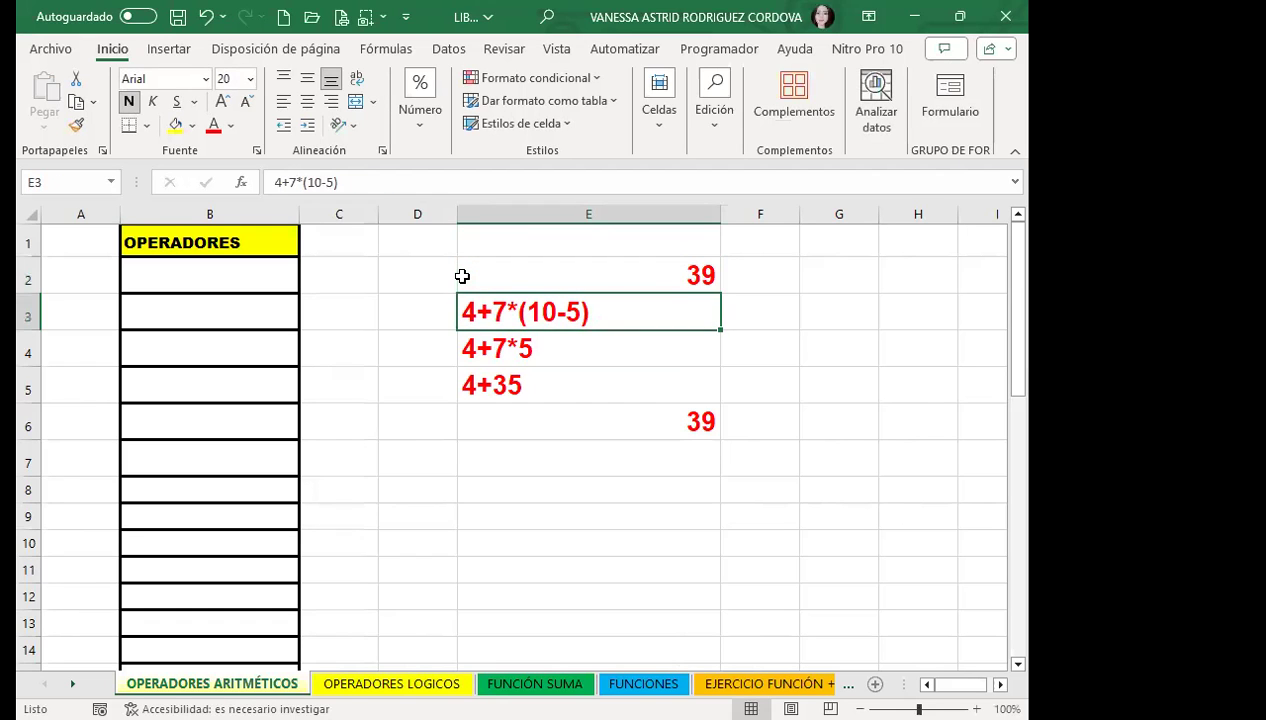
left_click(602, 268)
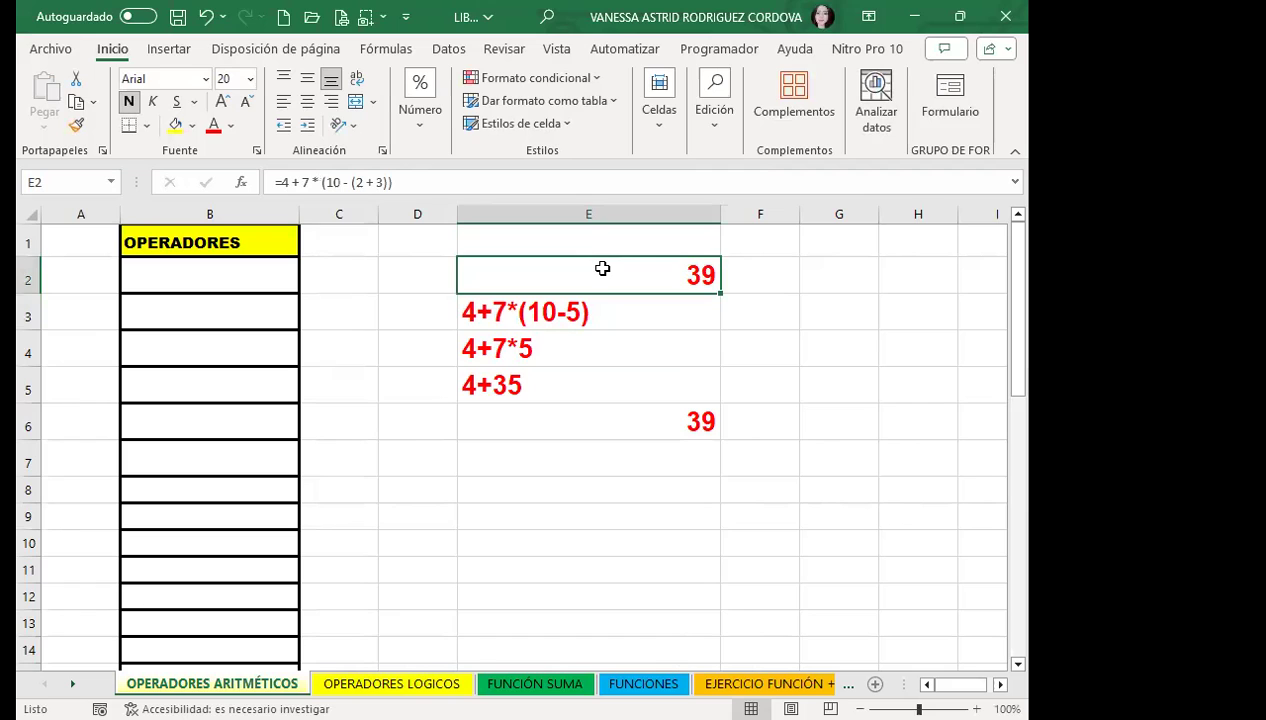
Give the worked steps in E3:E6 a yellow fill
left_click_drag(596, 313, 596, 421)
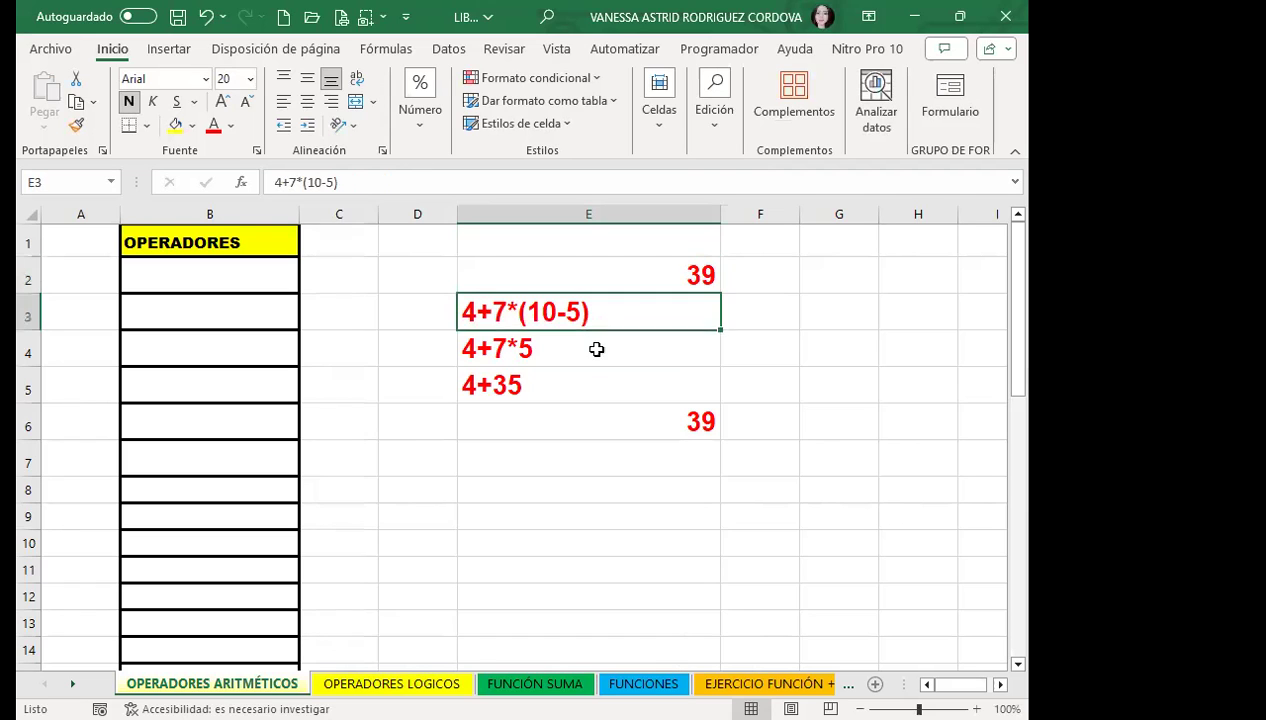
left_click(175, 125)
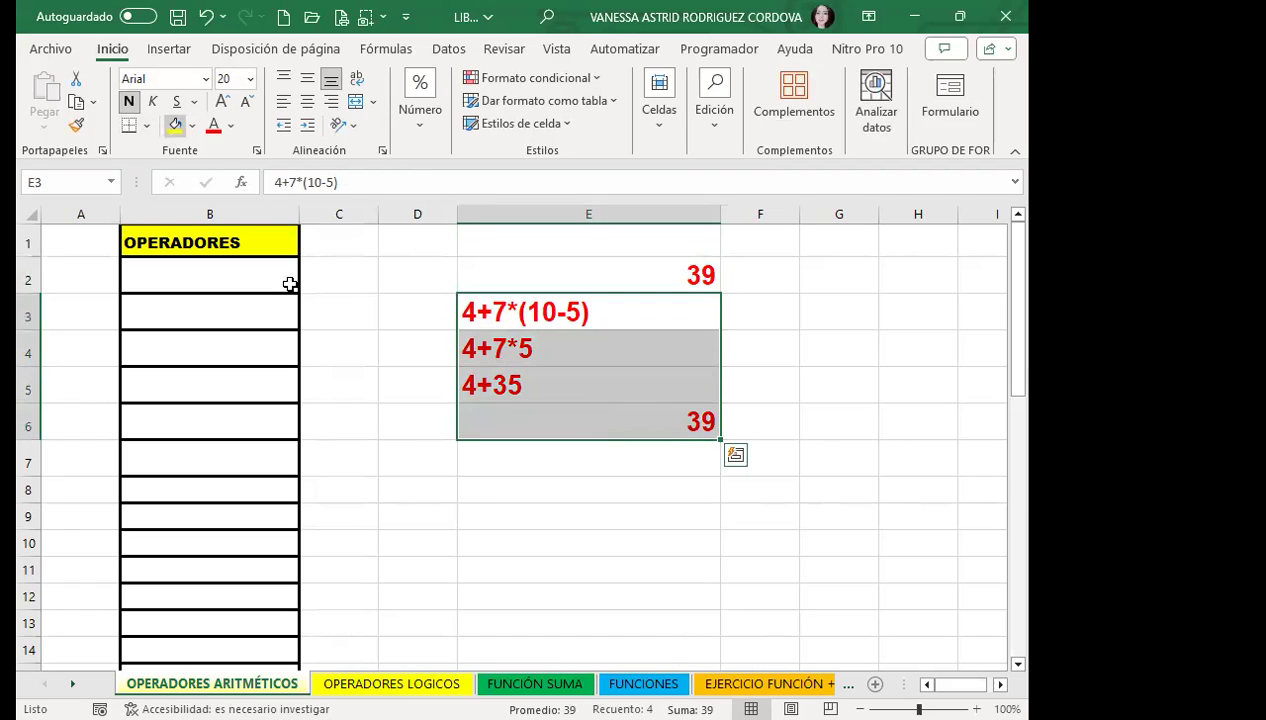
left_click(611, 274)
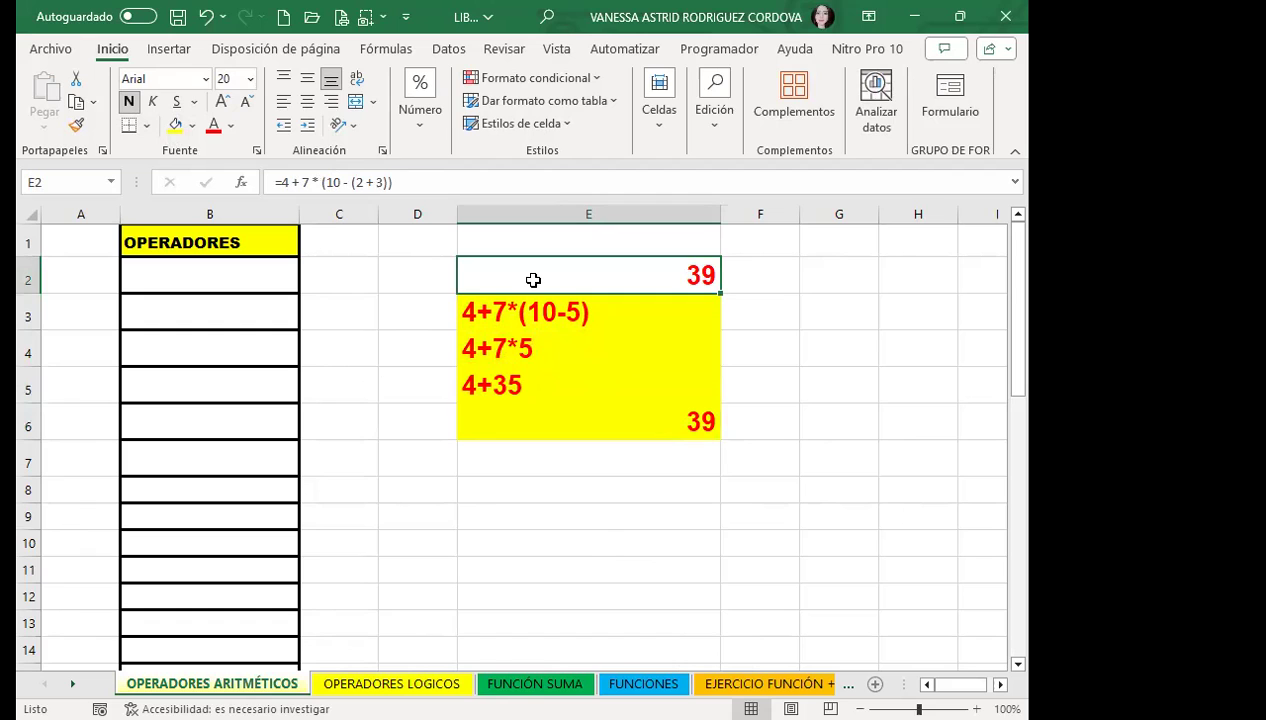
Step E2's formula through Evaluar fórmula (2+3, 10-5, 7*5, 4+35) until it reaches 39
left_click(389, 50)
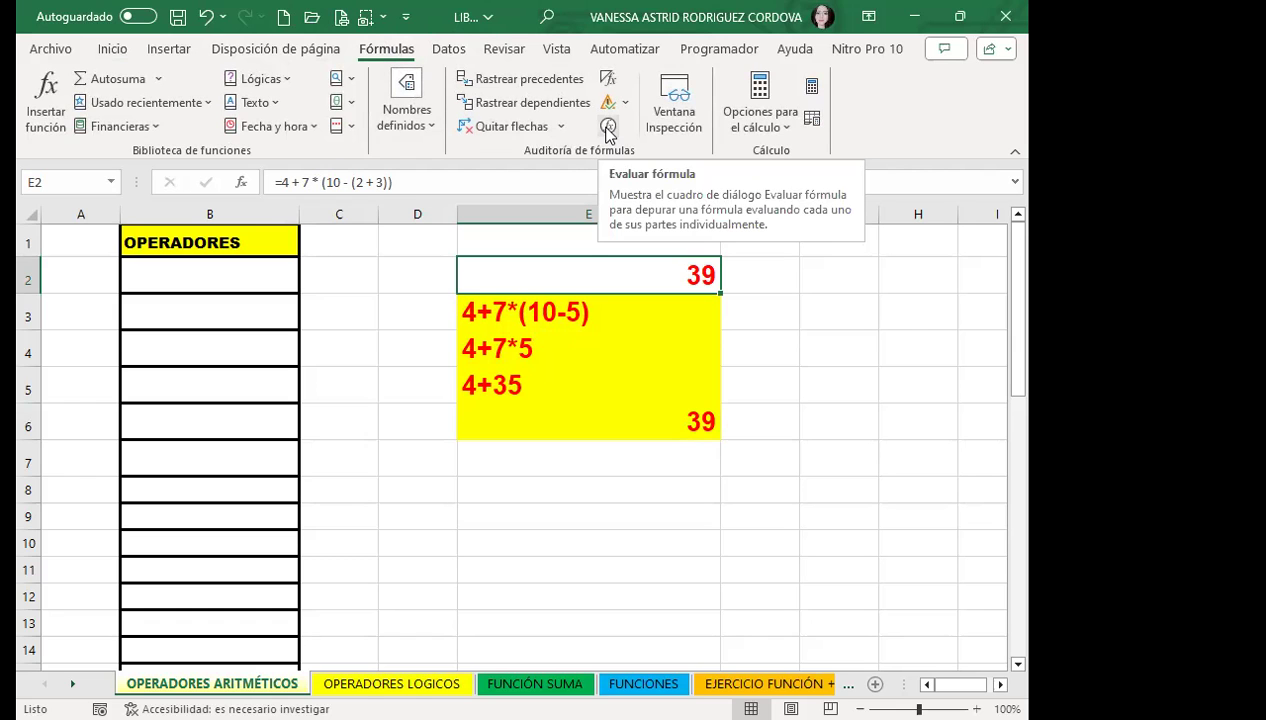
left_click(607, 126)
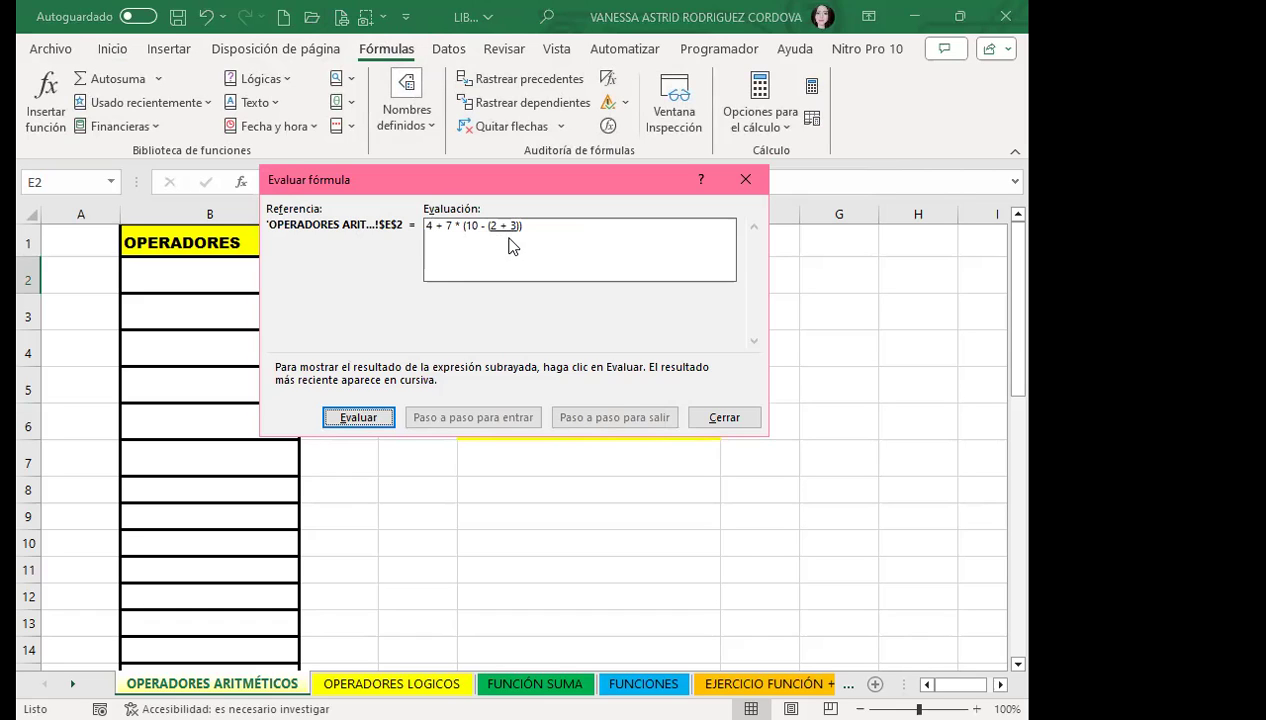
left_click(362, 418)
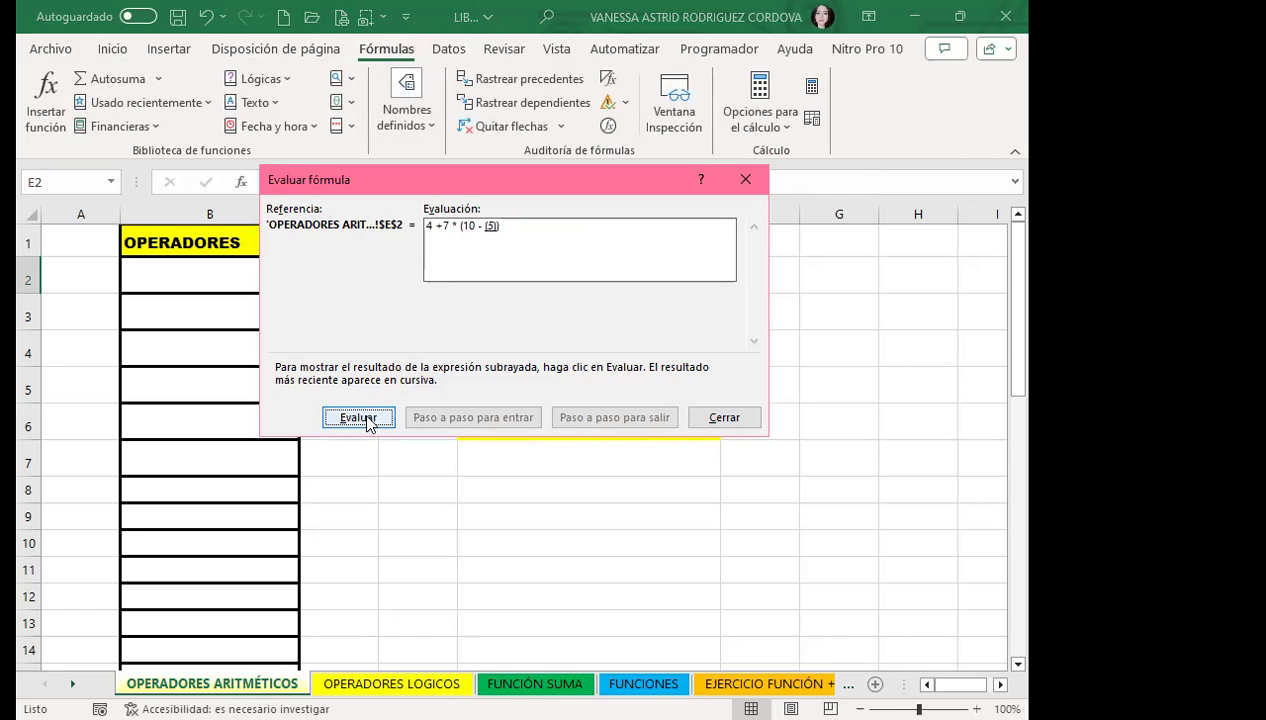
left_click(362, 418)
left_click(362, 418)
left_click(367, 420)
left_click(367, 420)
left_click(367, 420)
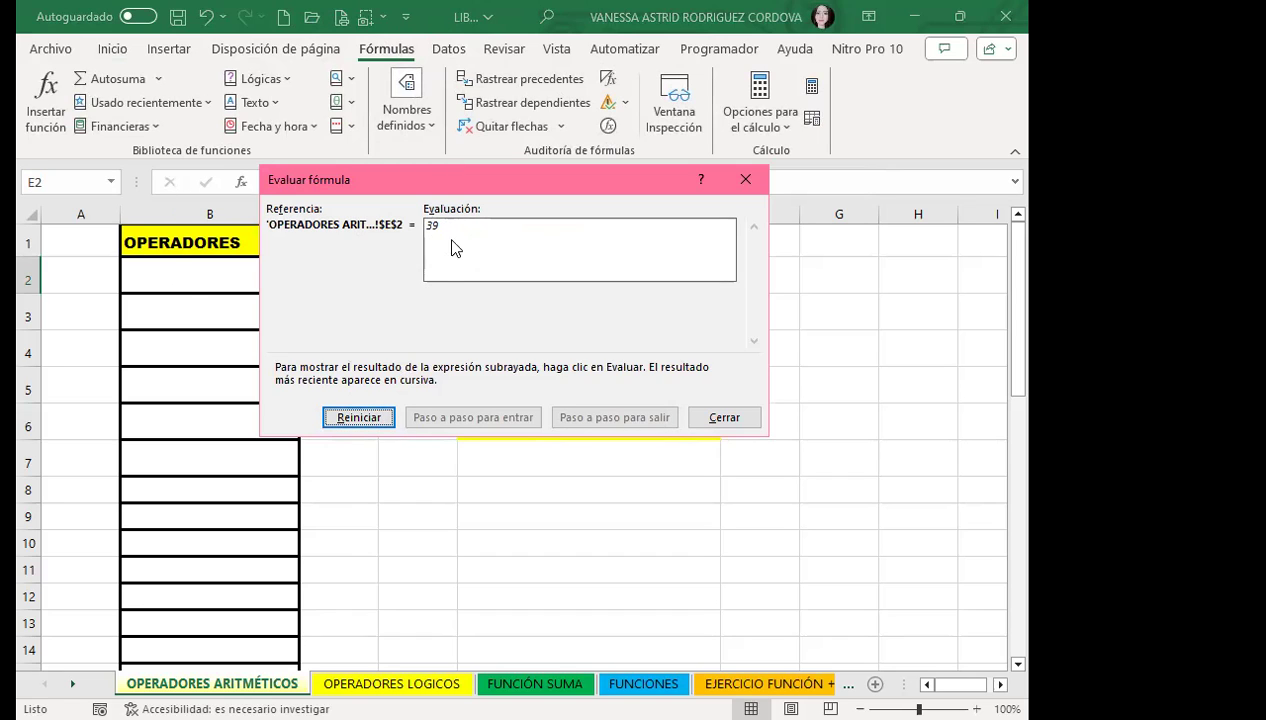
Enter =12+56/8*7-45 in B2 so it shows 16
key("Escape")
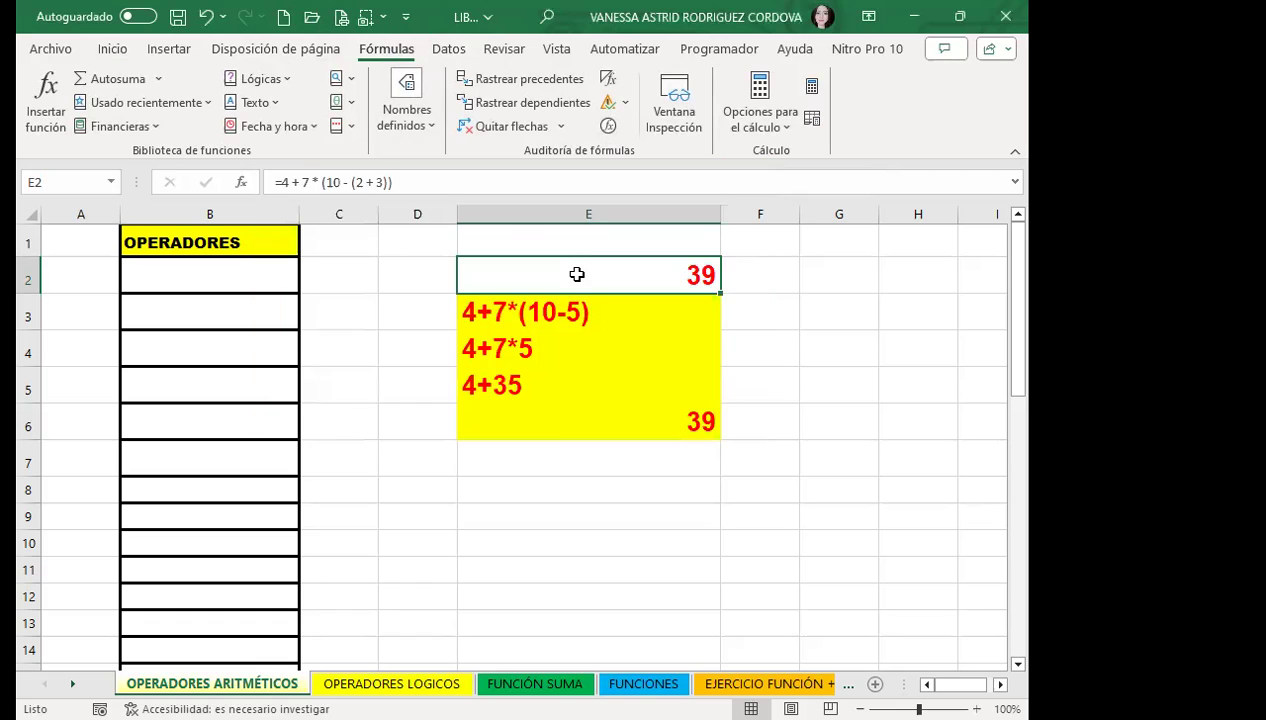
left_click(209, 280)
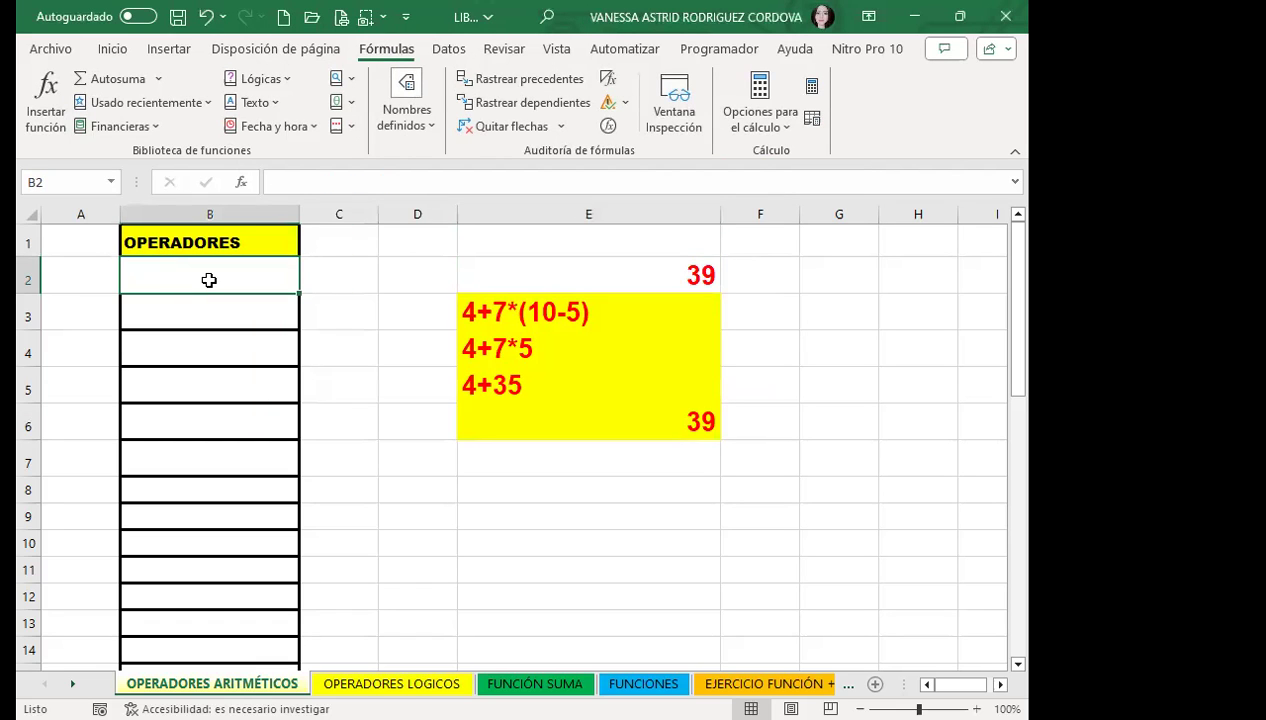
type("=12+56/8*")
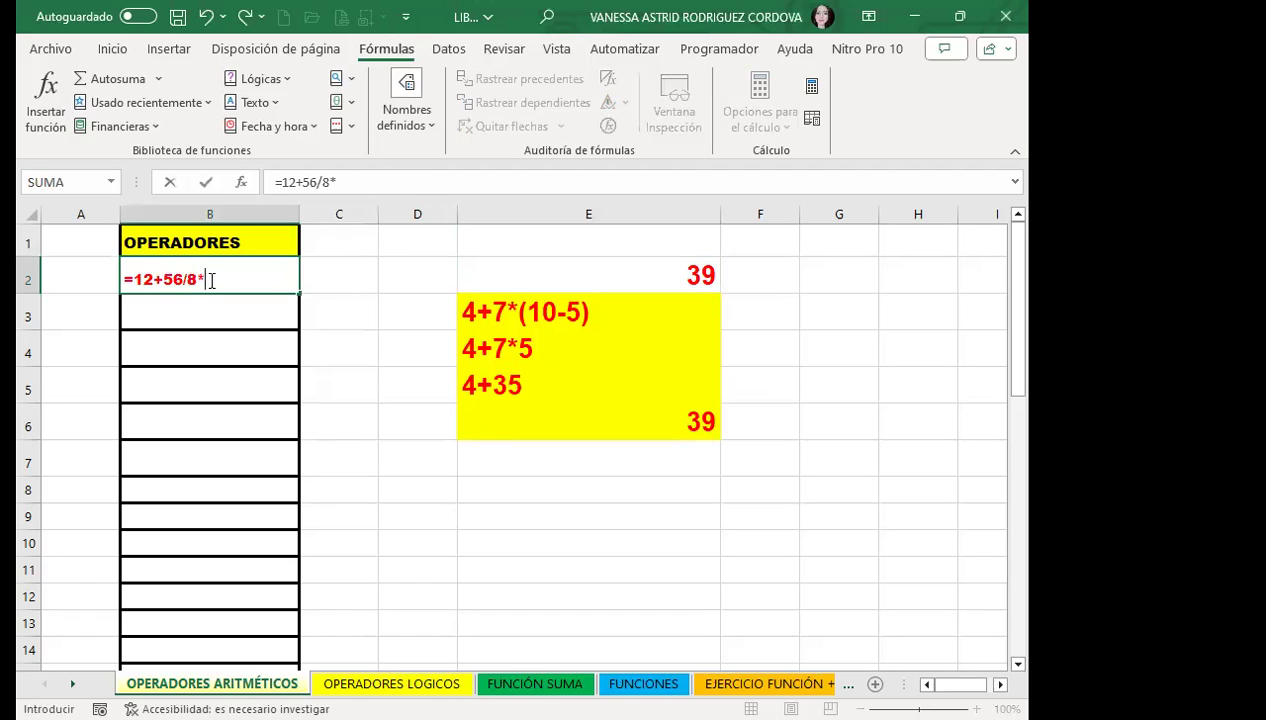
type("7-45")
key("Return")
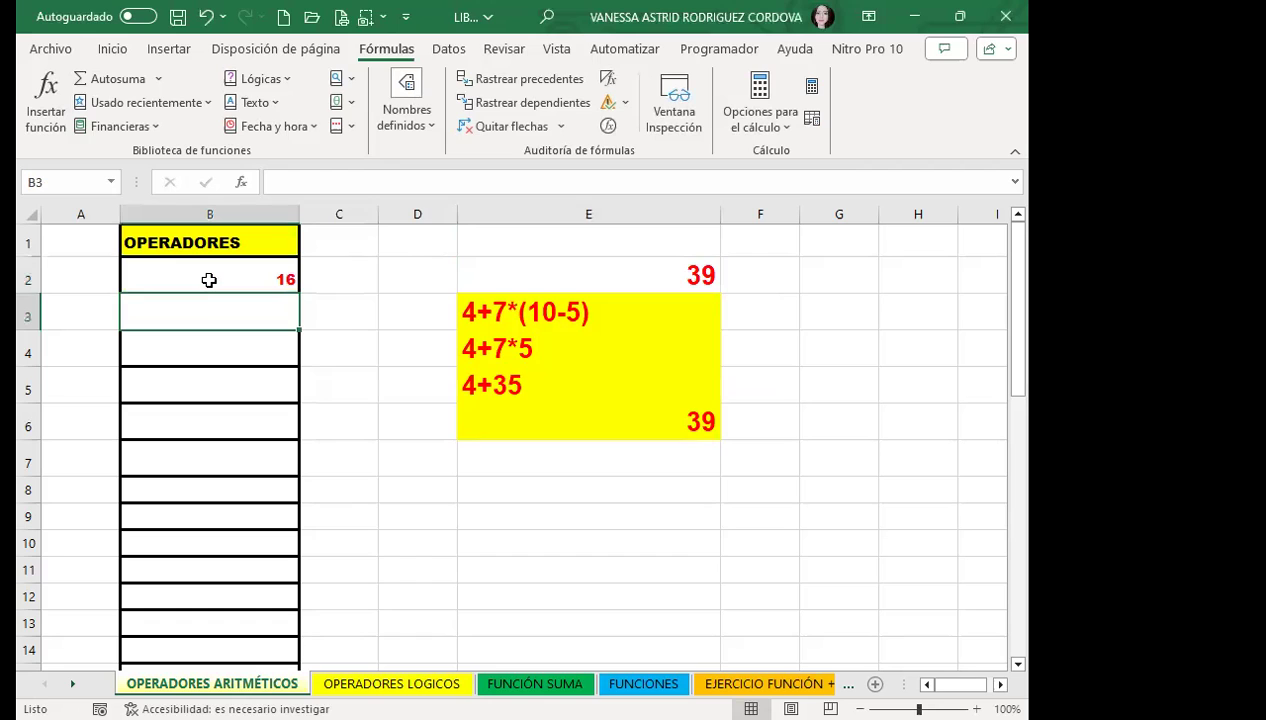
left_click(209, 280)
Enter =12/8*5-4+78 in B3 so it shows 81.5
left_click(270, 316)
type("?")
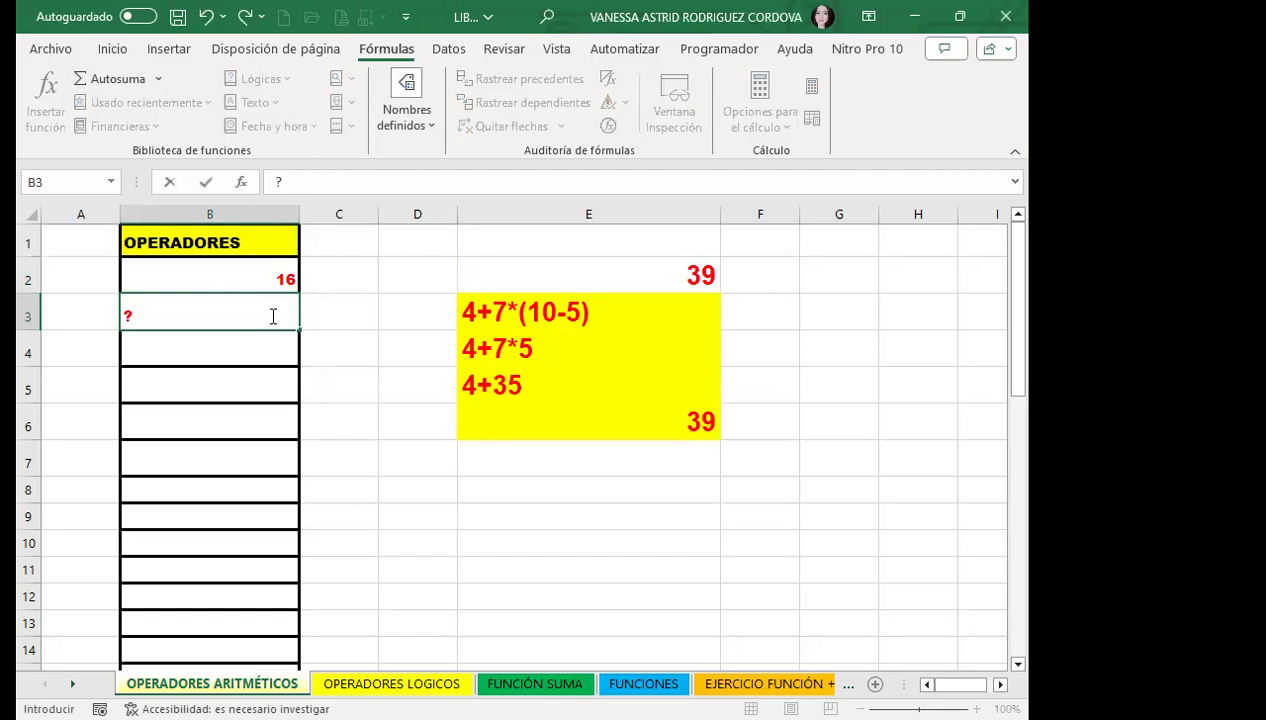
key("BackSpace")
type("=")
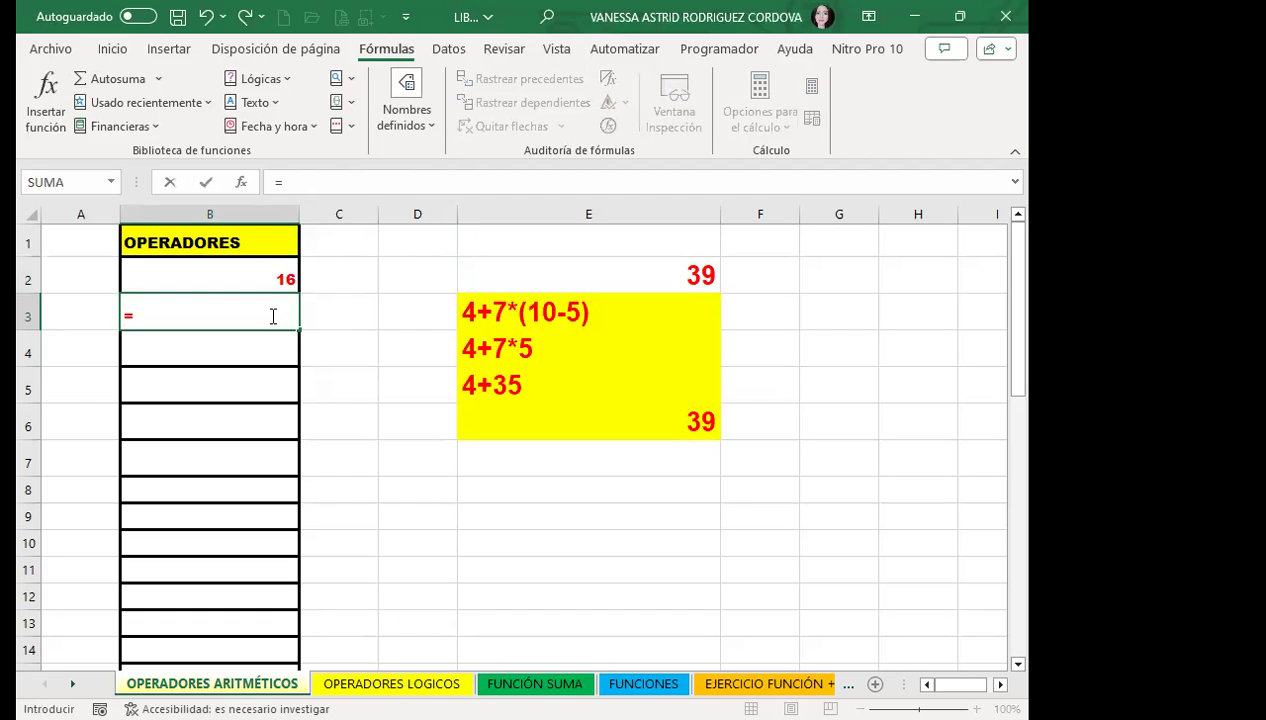
type("12/8*5-4+78")
key("Return")
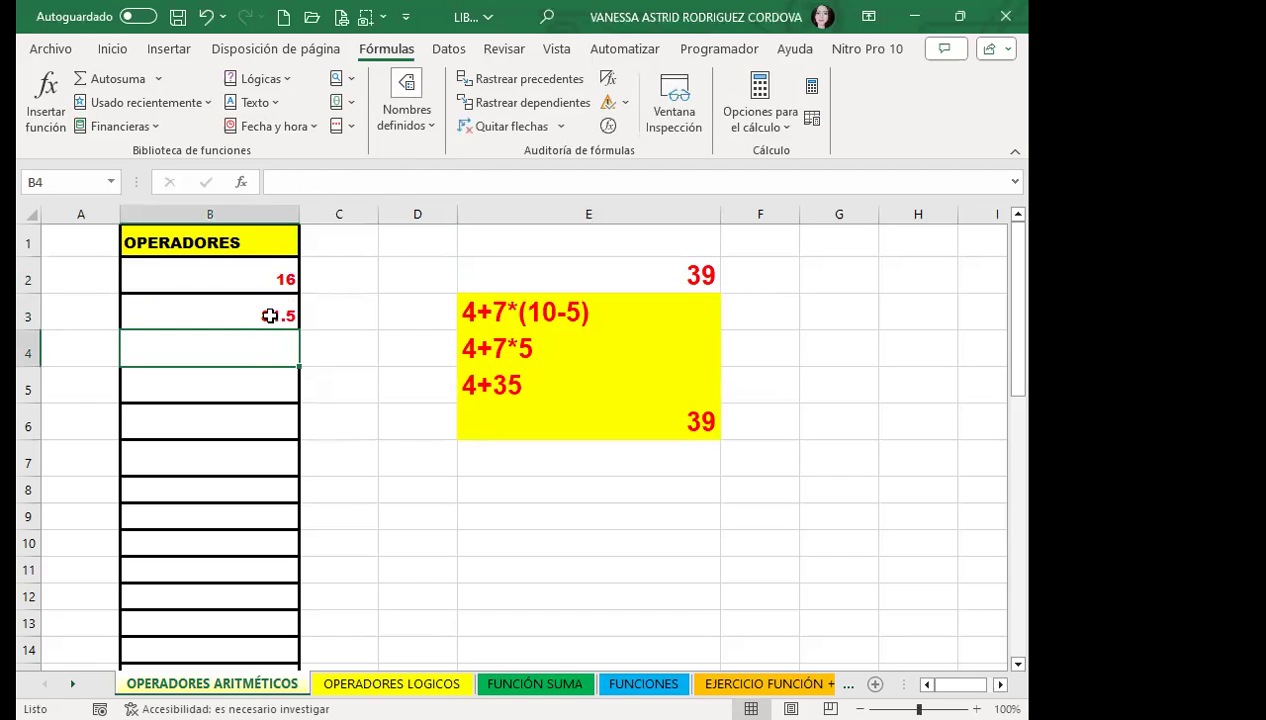
left_click(270, 316)
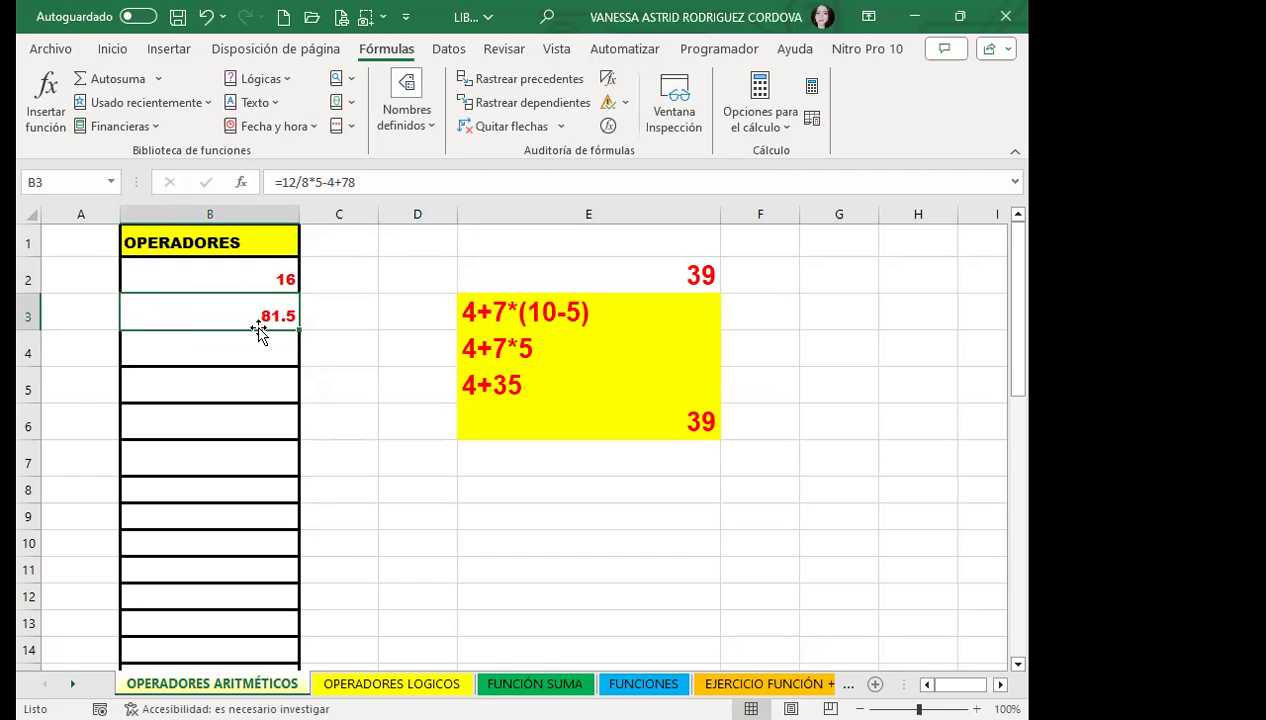
Evaluate B3's formula stepwise (12/8, 1.5*5, 7.5-4, 3.5+78) to 81.5, then close the dialog
left_click(608, 127)
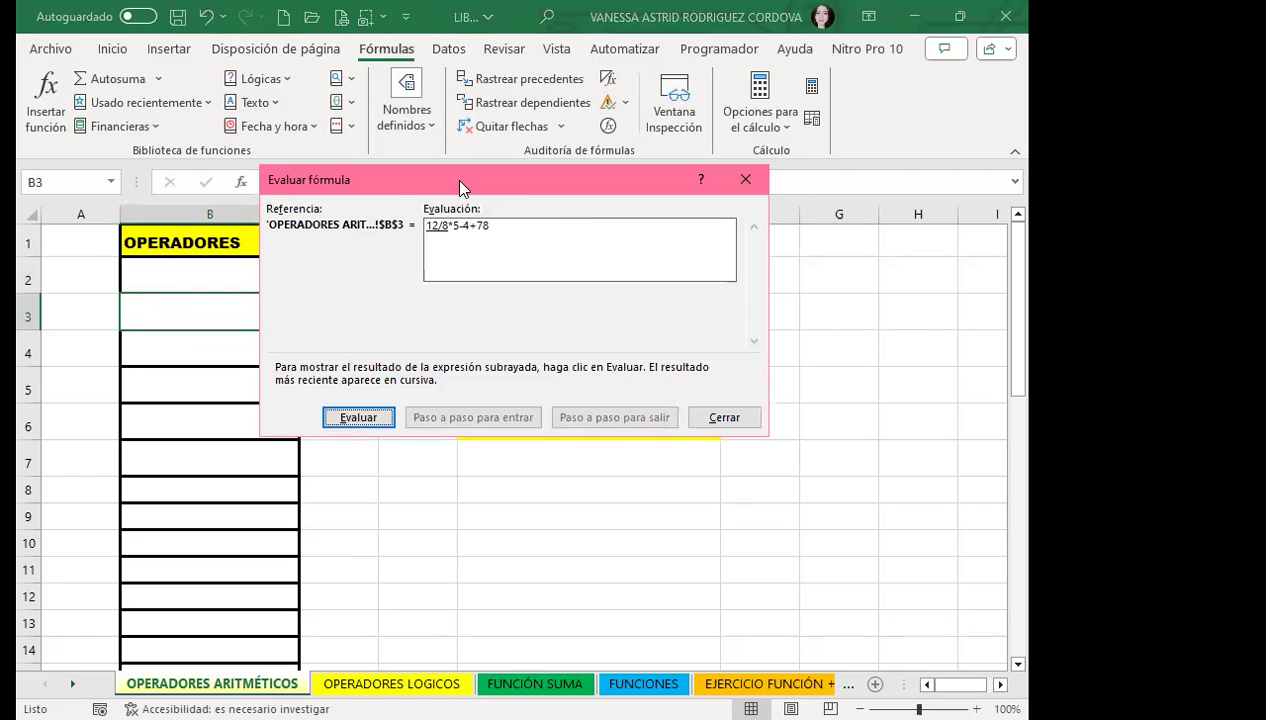
left_click_drag(463, 181, 633, 215)
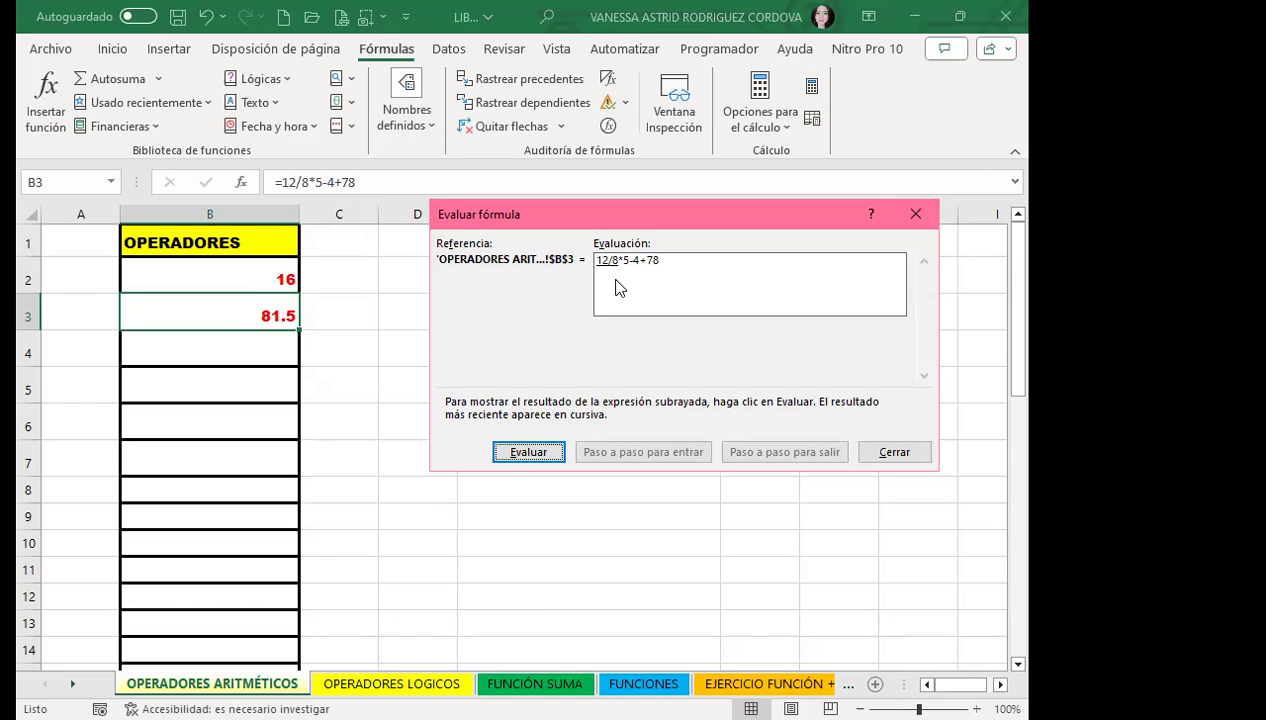
left_click(527, 453)
left_click(528, 455)
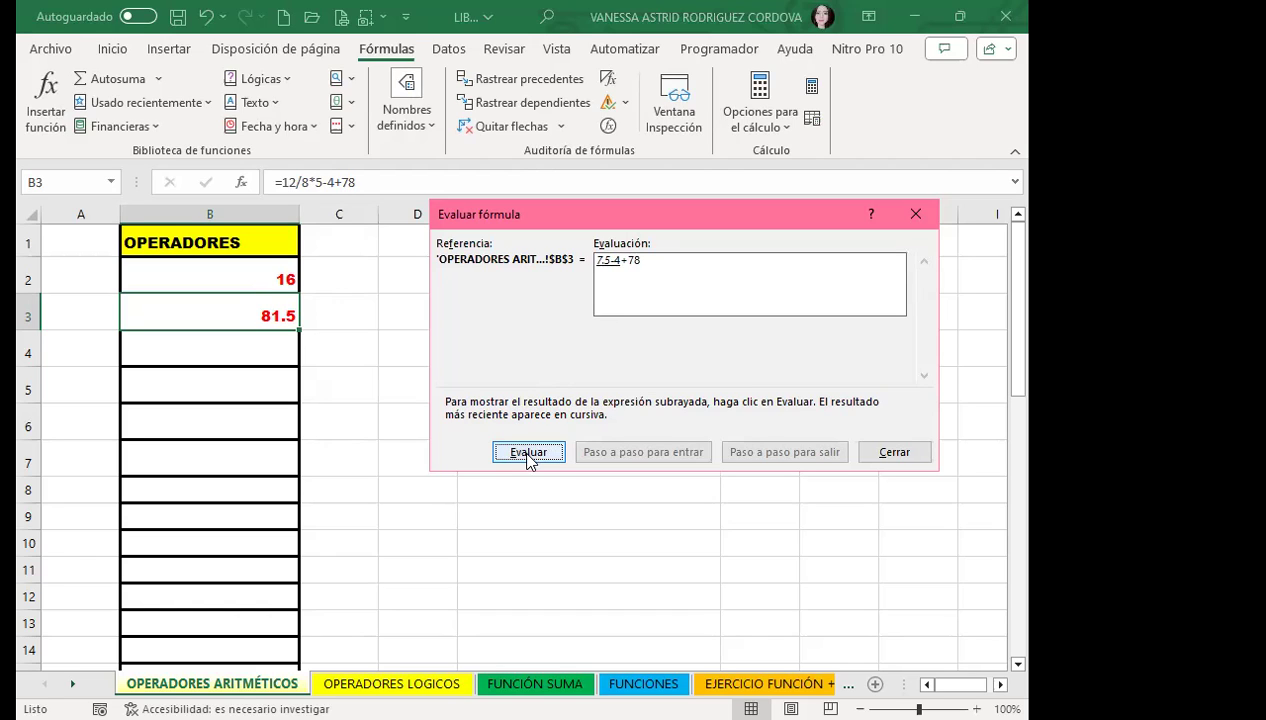
left_click(529, 455)
left_click(529, 455)
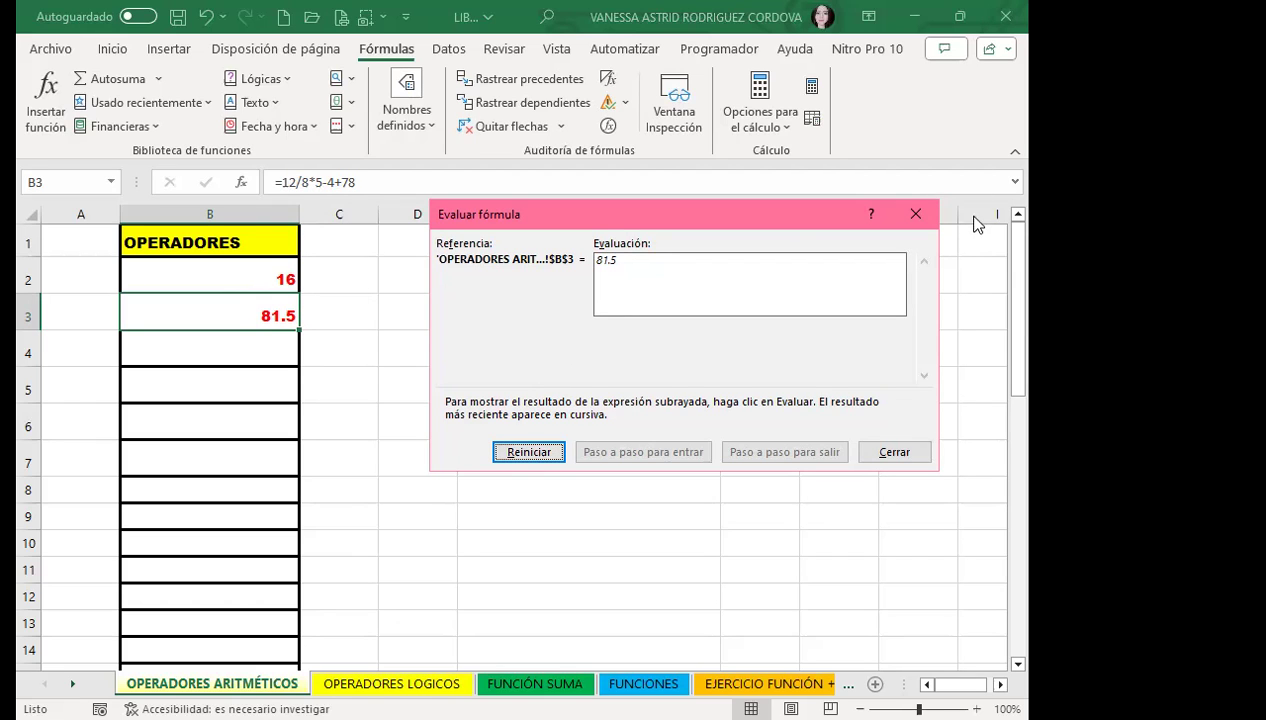
left_click(912, 214)
Enter =12^5 in B4 (248832) and =14^7*3/45 in B5 (7027566.933)
left_click(213, 351)
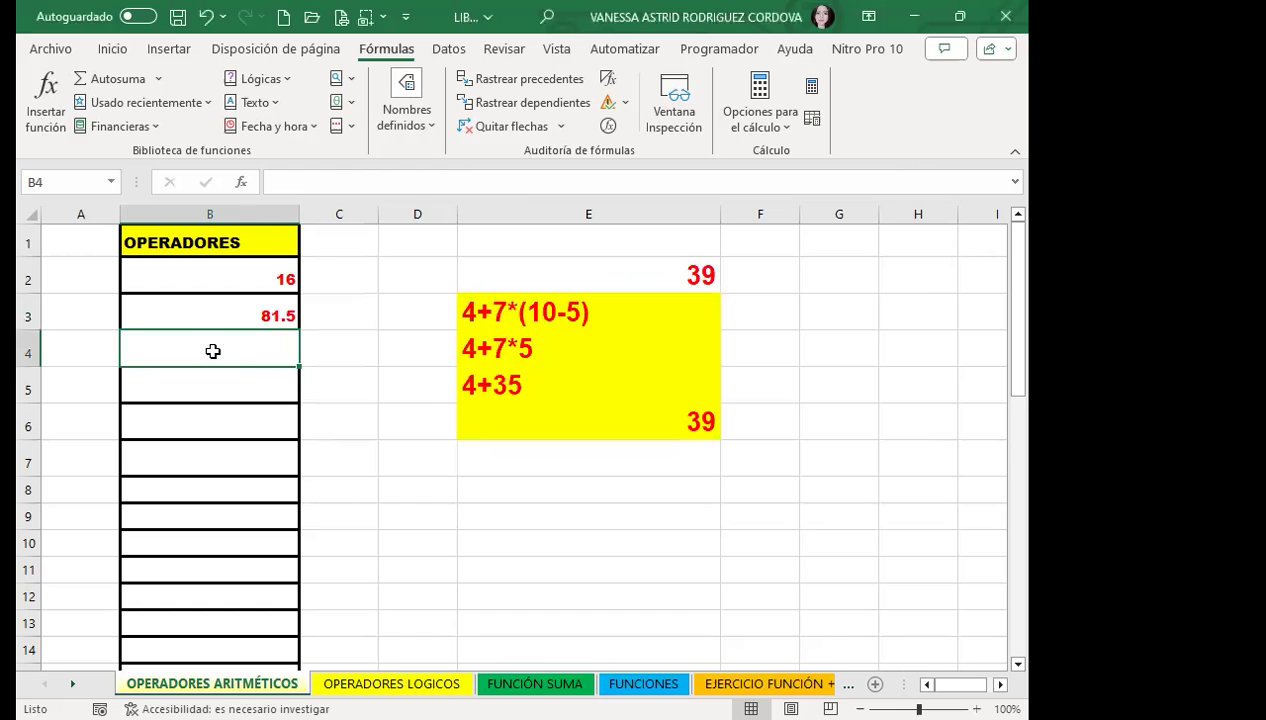
type("=")
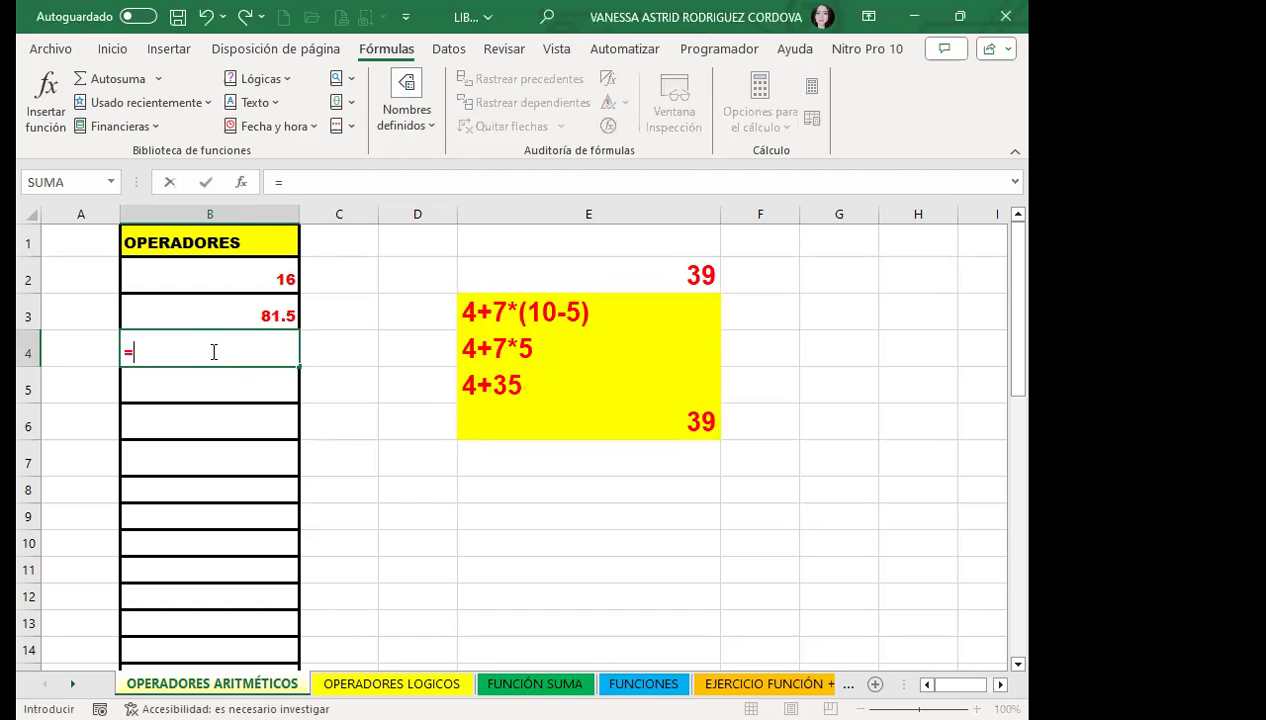
type("12")
type("b")
key("BackSpace")
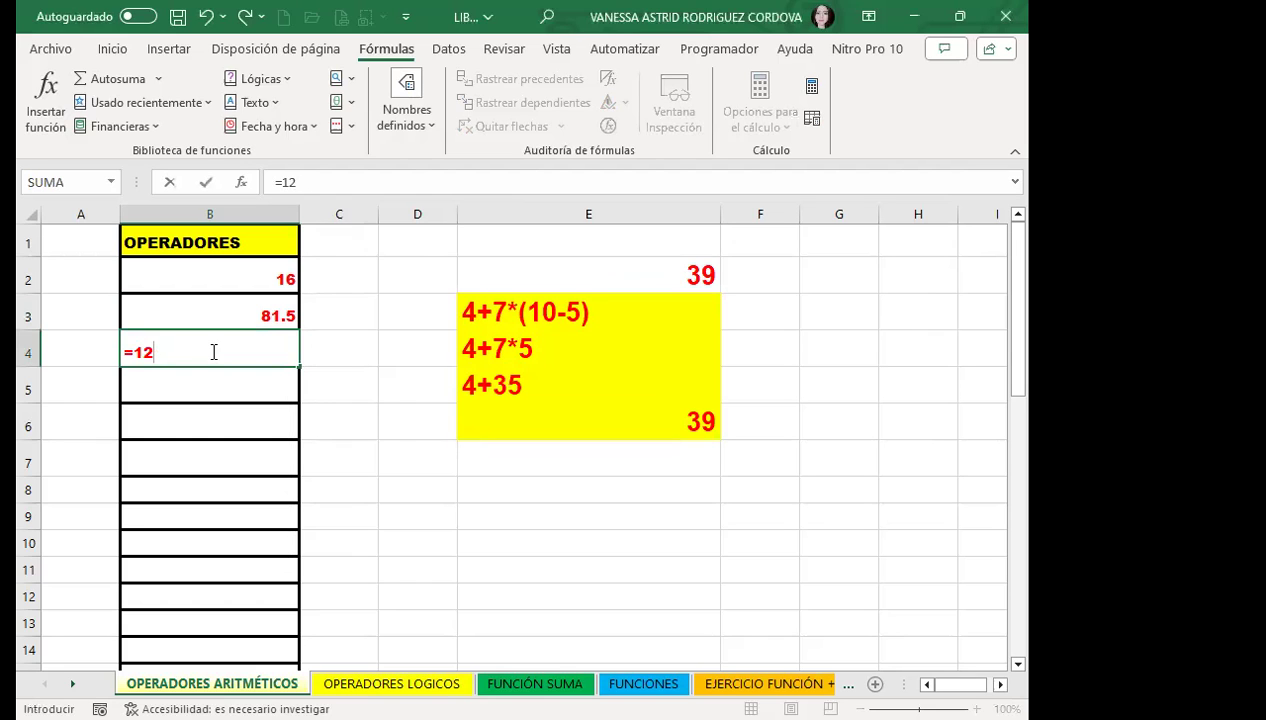
type("^")
type("5")
key("Return")
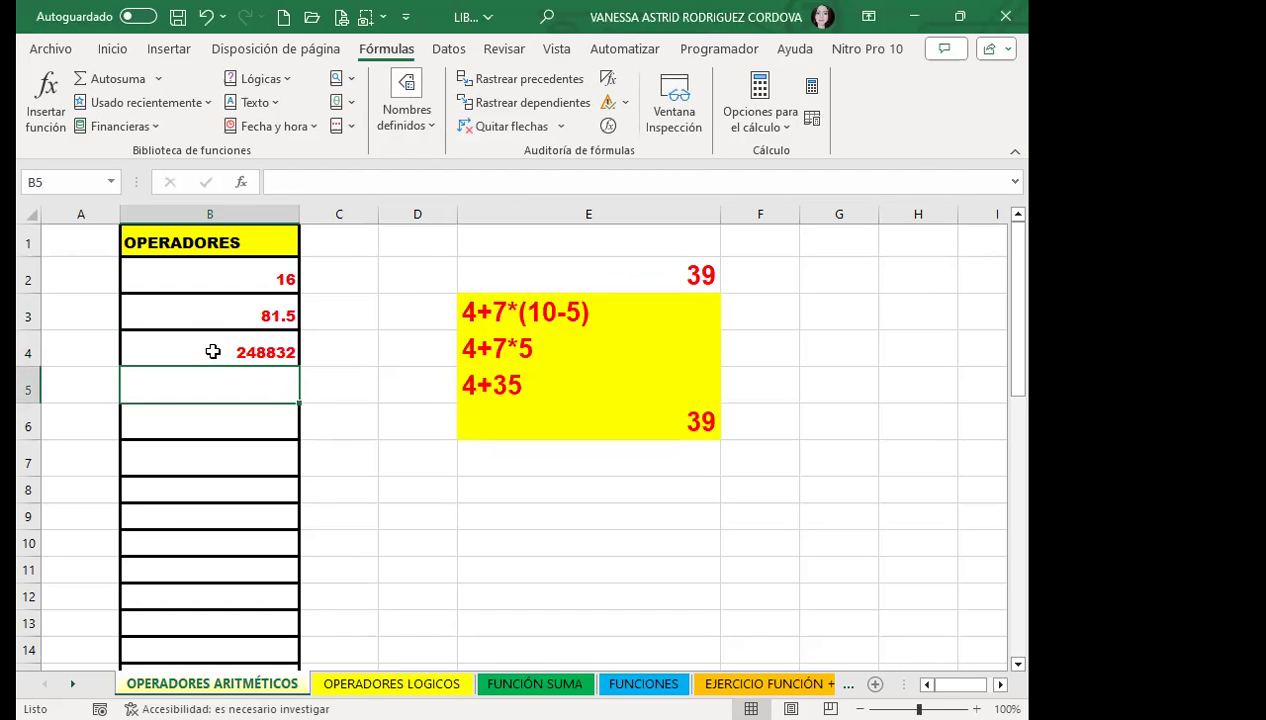
type("=14")
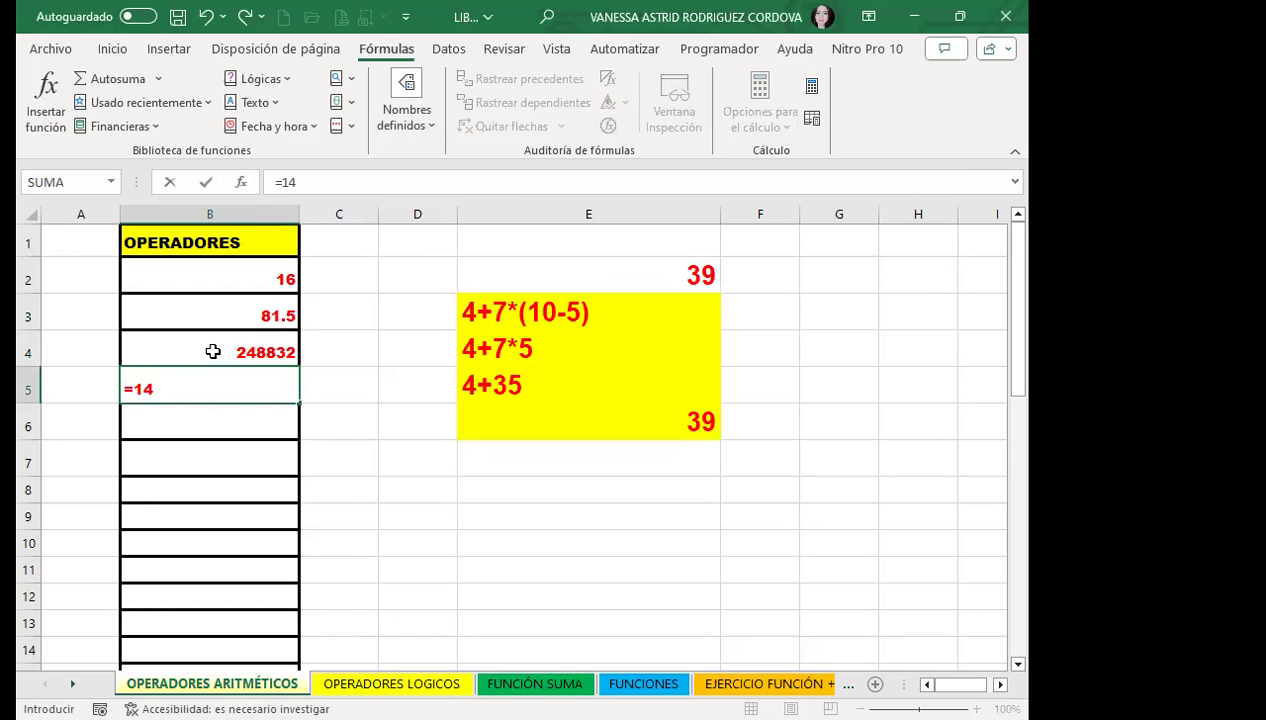
type("^")
type("7")
type("*3/45")
key("Return")
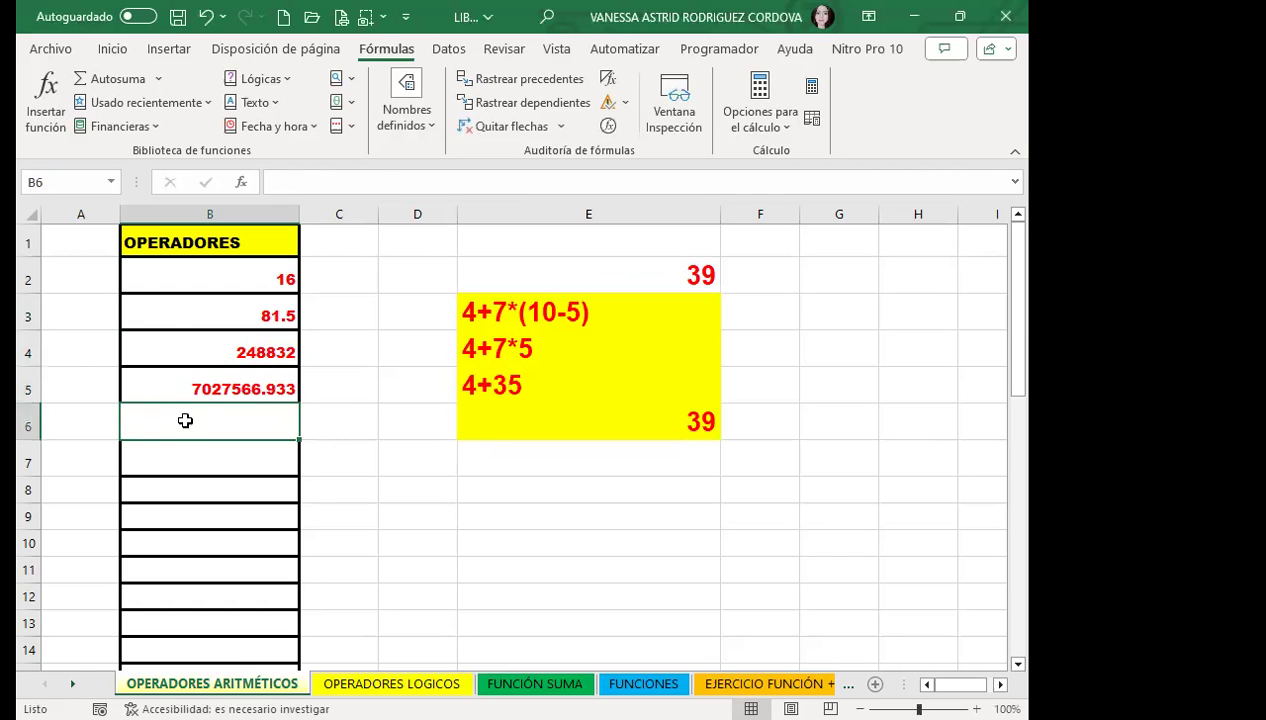
Evaluate B5's formula stepwise through 105413504 and 316240512/45 to 7027566.933
left_click(209, 381)
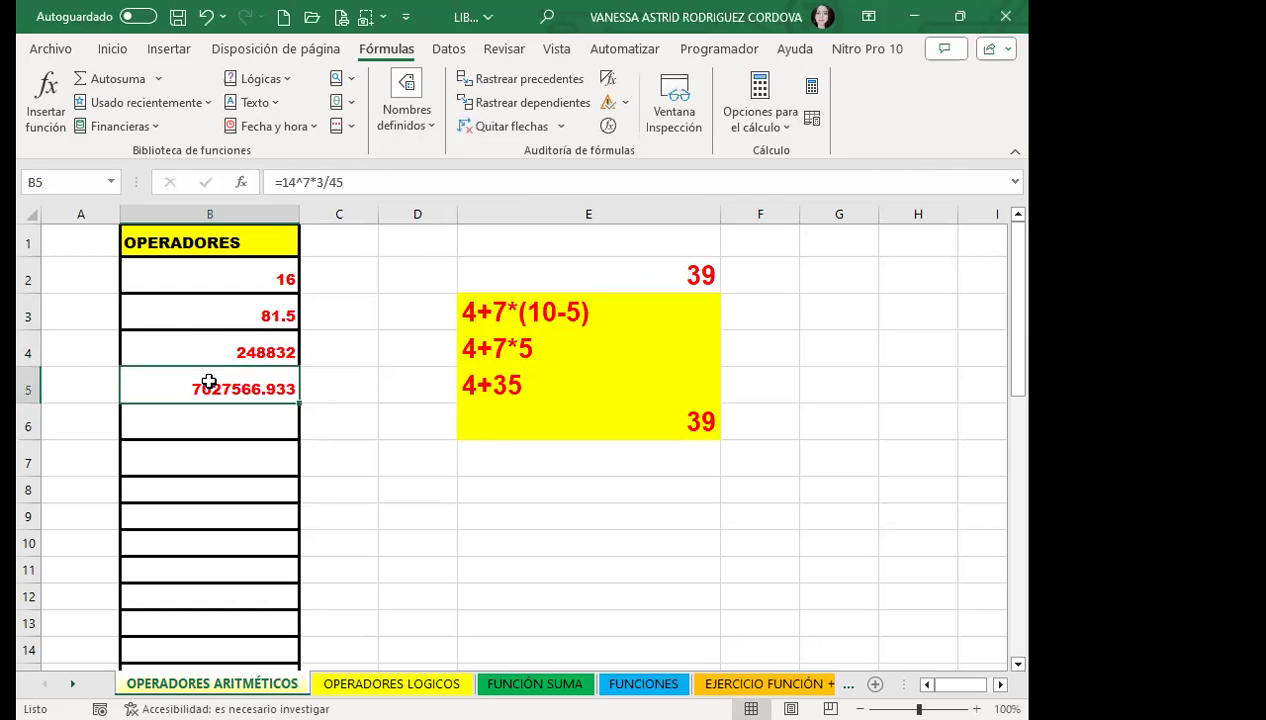
left_click(608, 127)
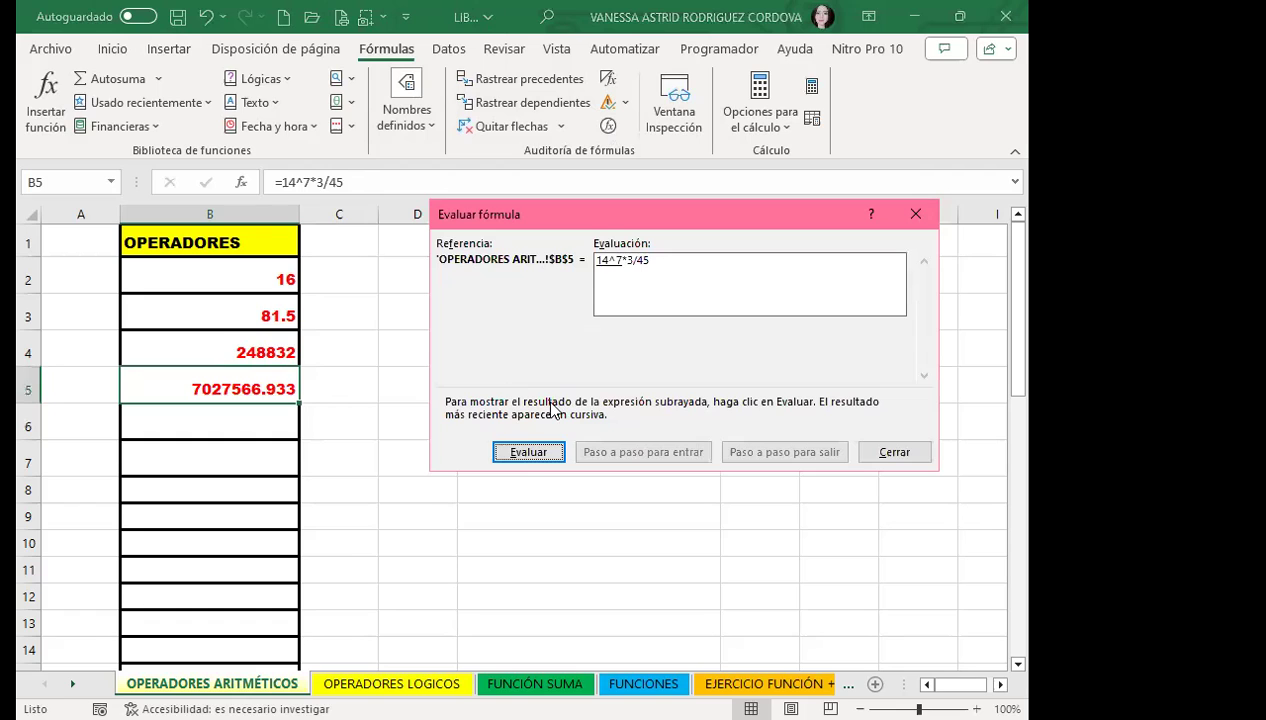
left_click(519, 453)
left_click(521, 450)
left_click(530, 452)
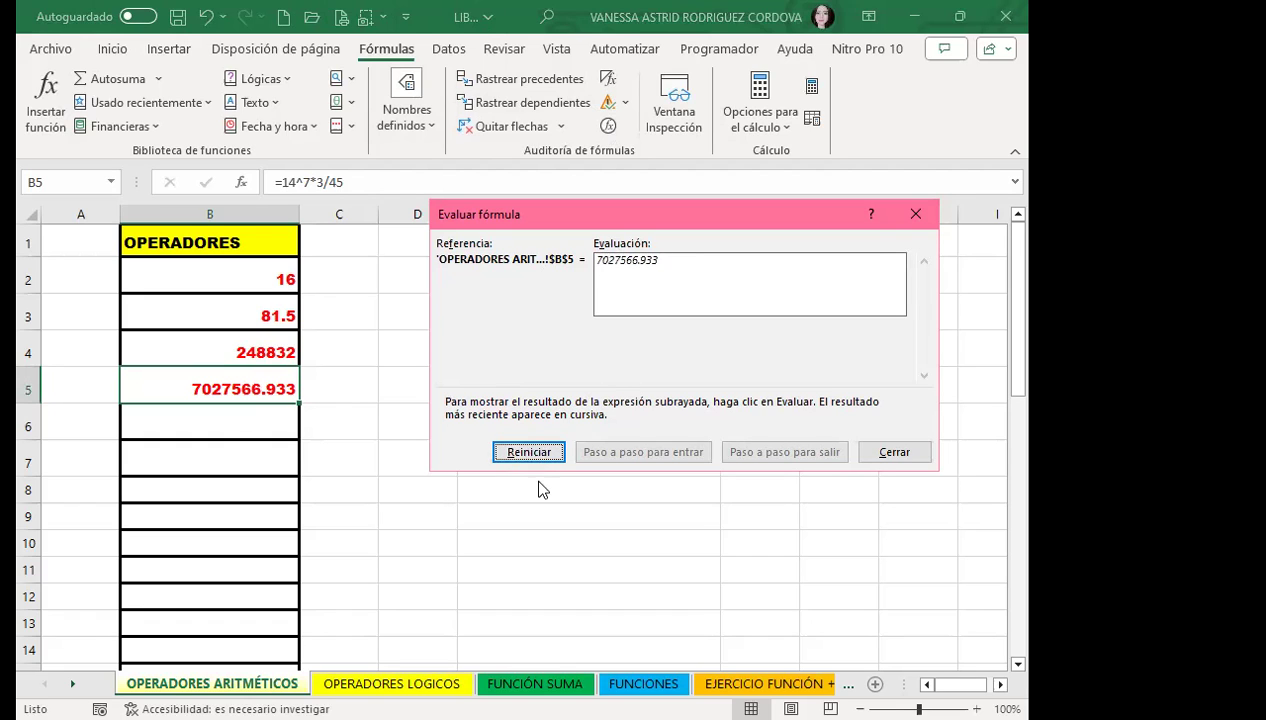
Close the formula evaluation window and select cell B6
left_click(915, 215)
left_click(252, 417)
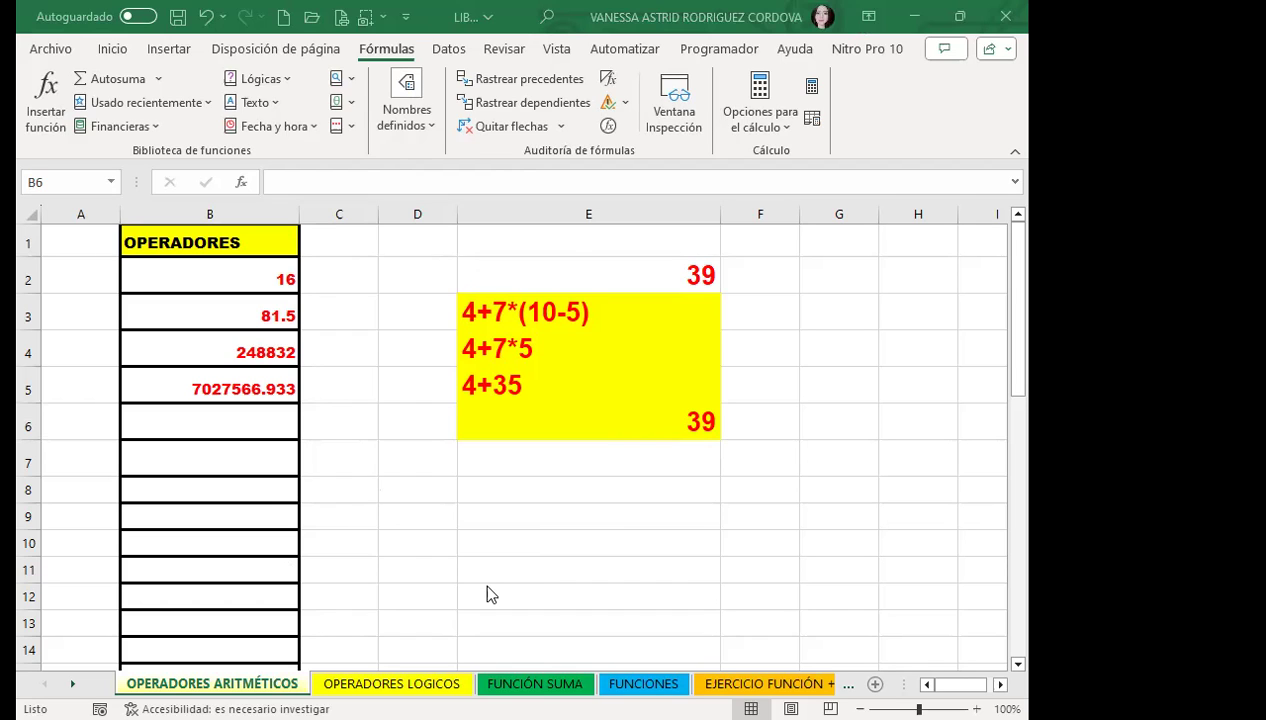
left_click(242, 426)
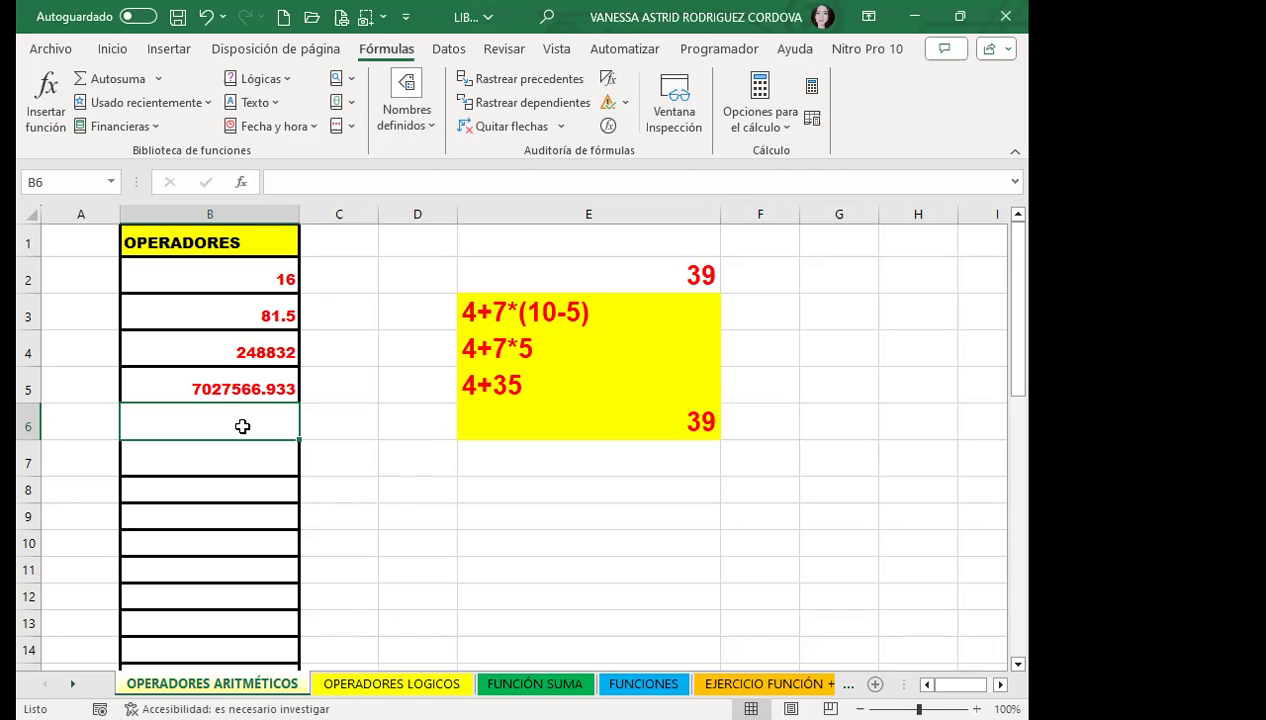
Enter +12+5*10/100 in B6, stored as =12+5*10/100 and showing 12.5
type("+12")
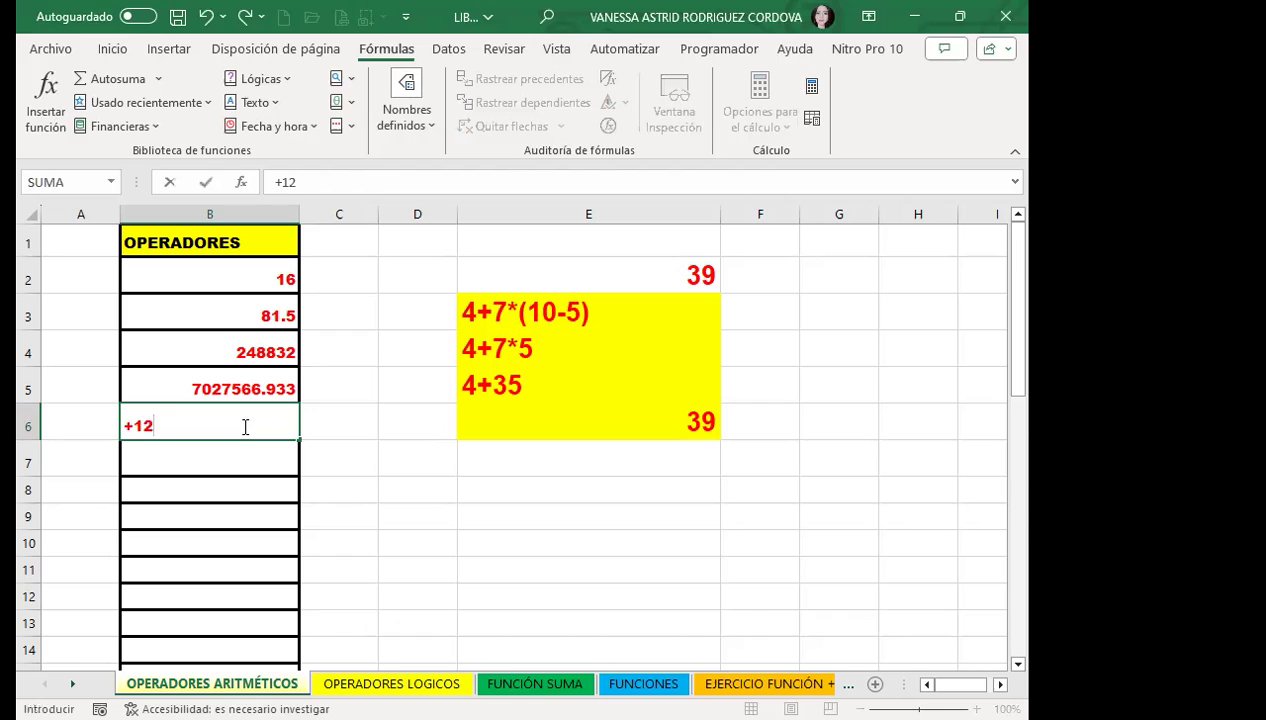
type("+5")
type("*10/100")
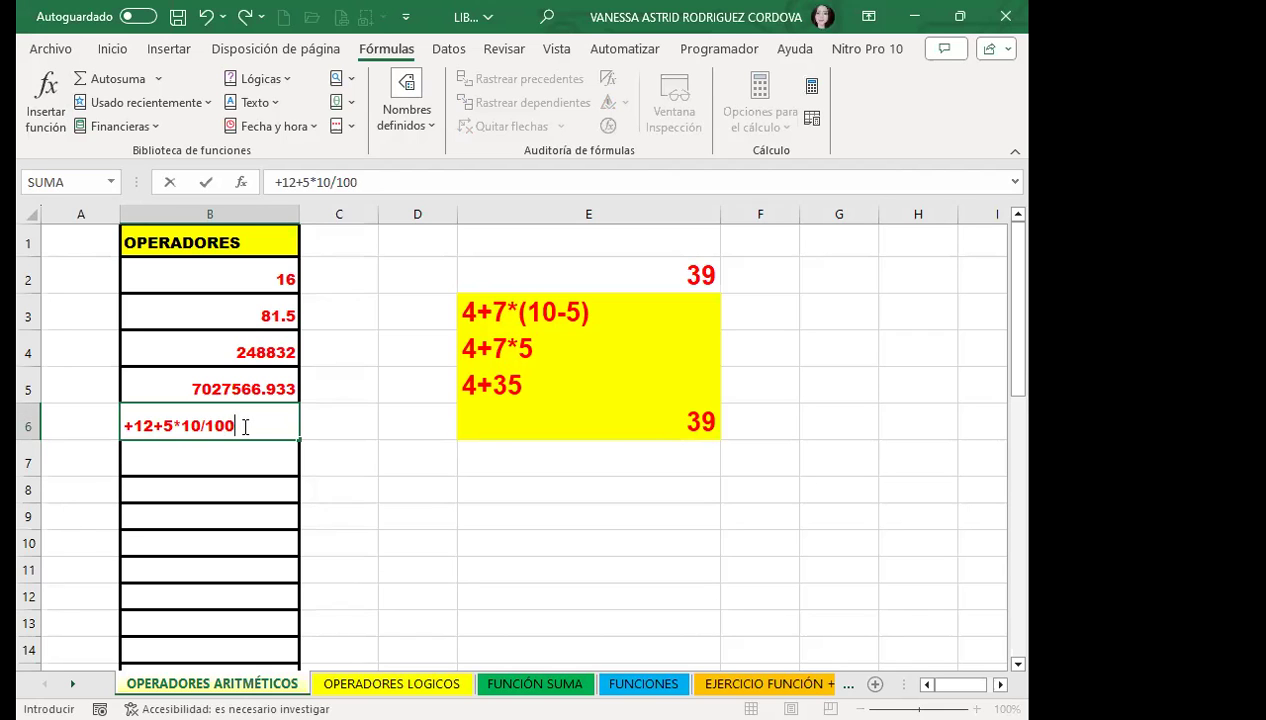
key("Return")
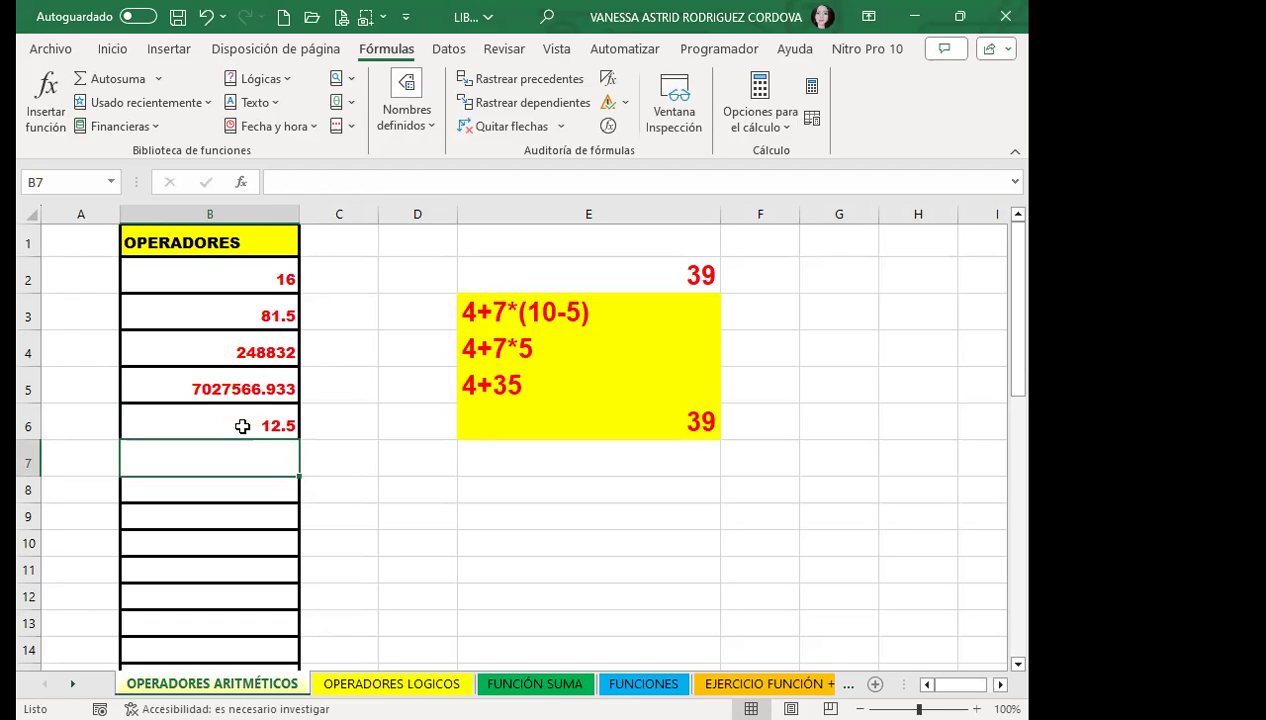
left_click(242, 426)
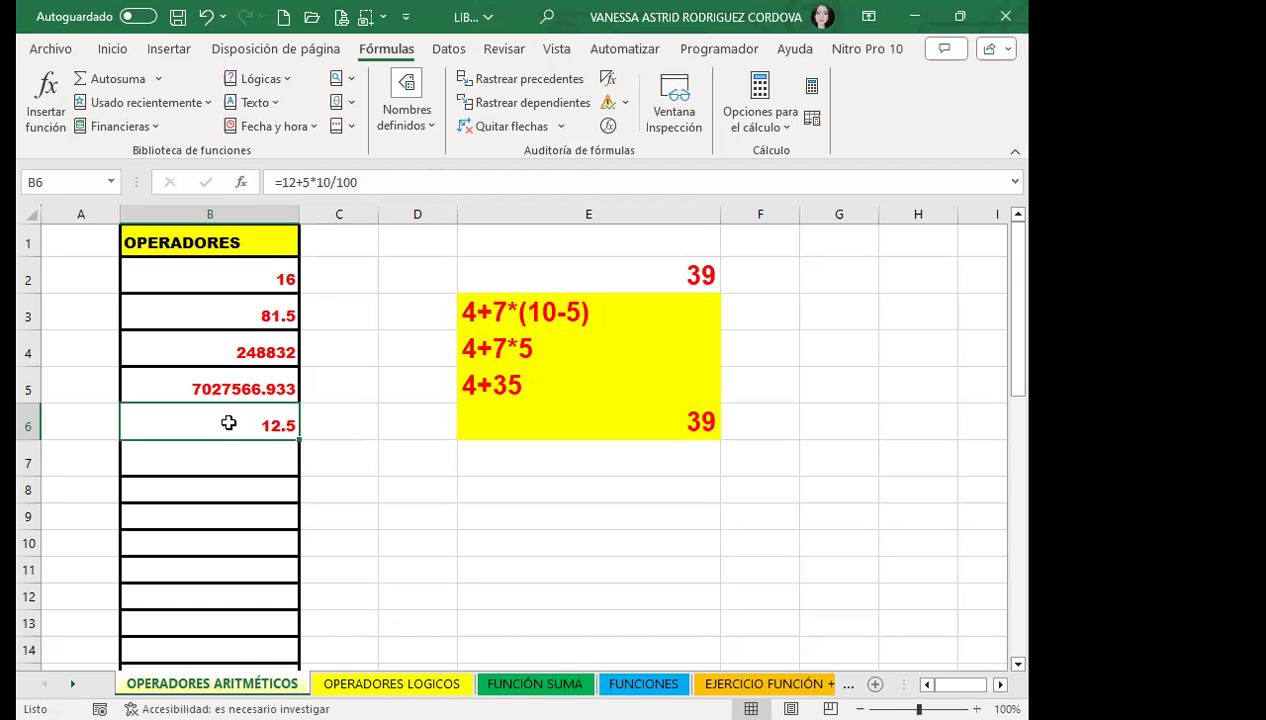
left_click(283, 182)
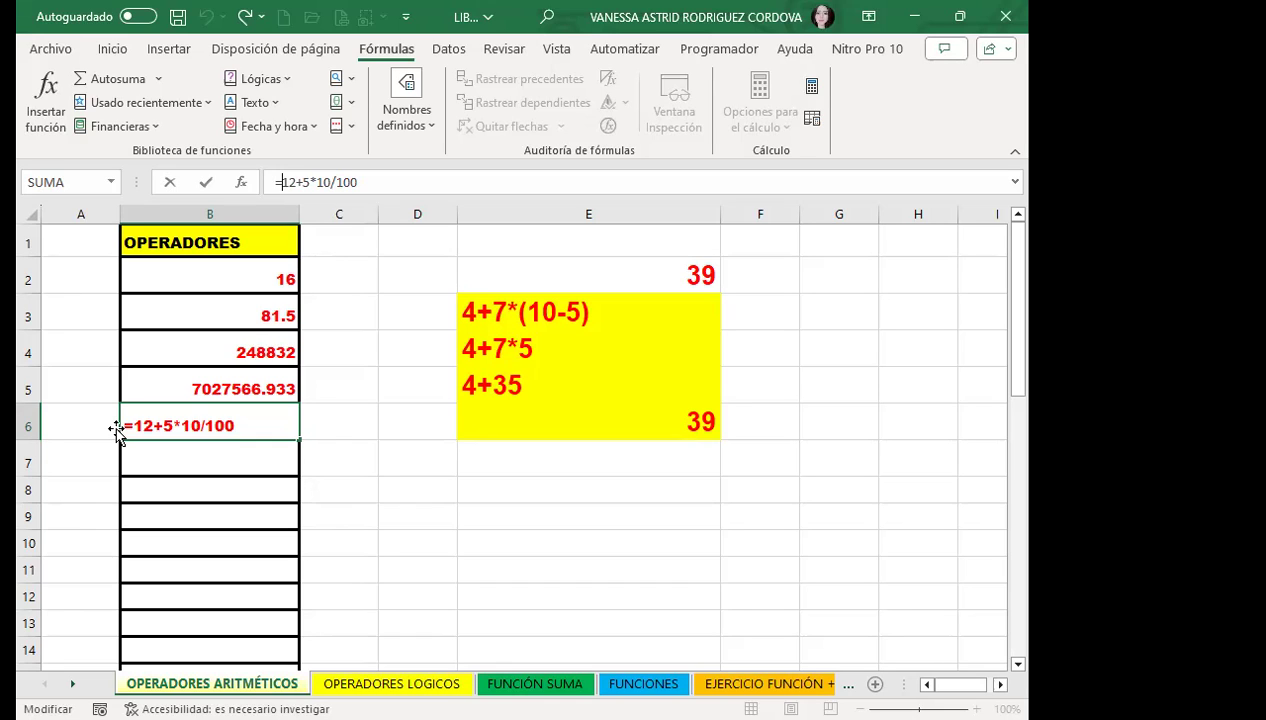
type("+")
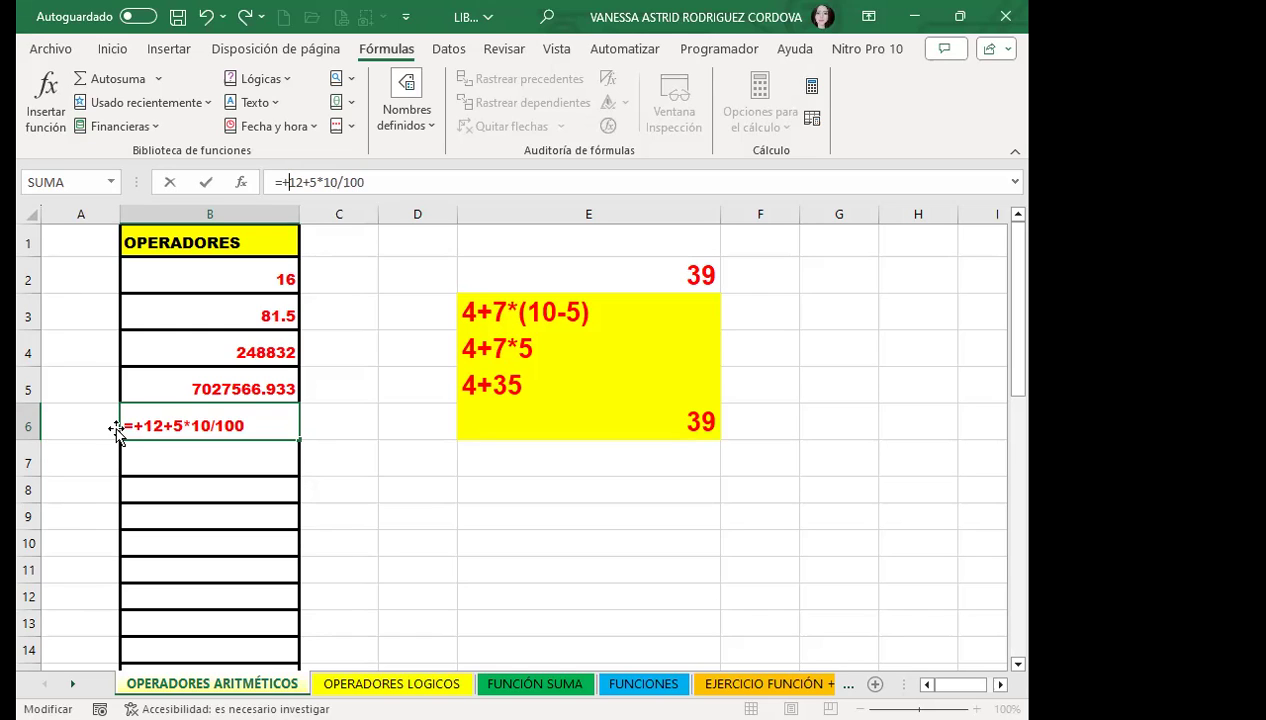
key("BackSpace")
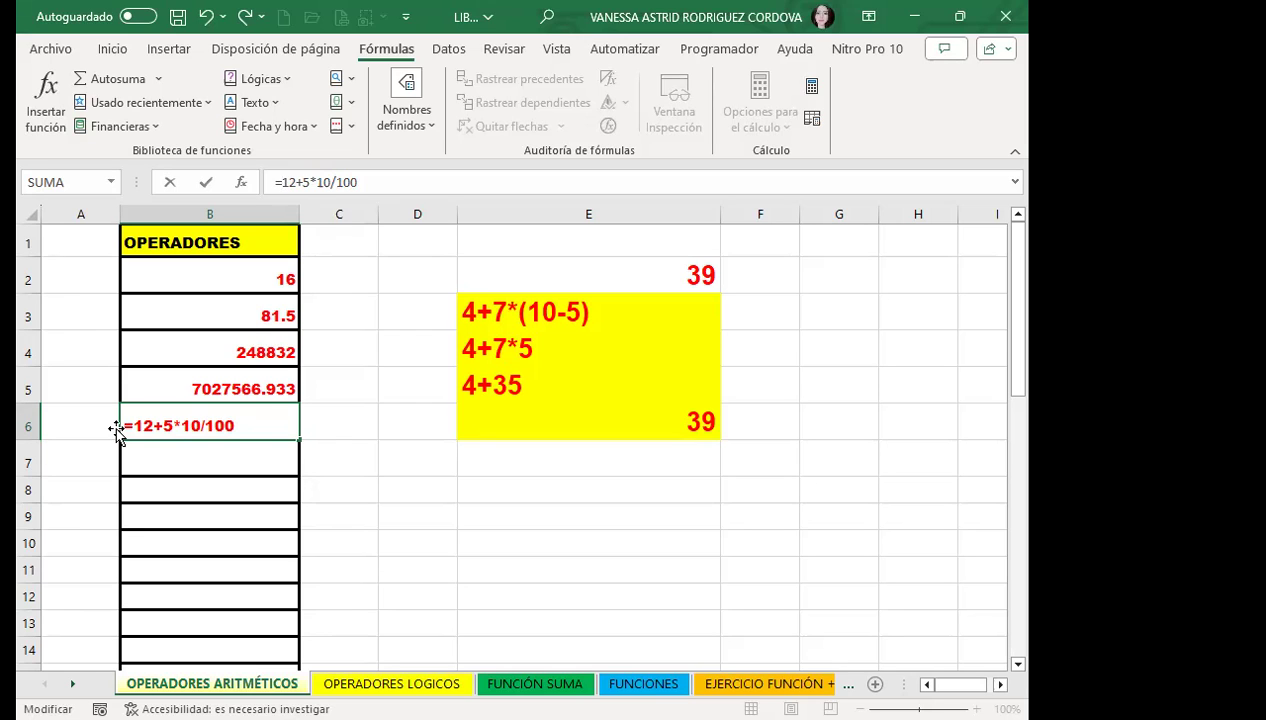
key("Return")
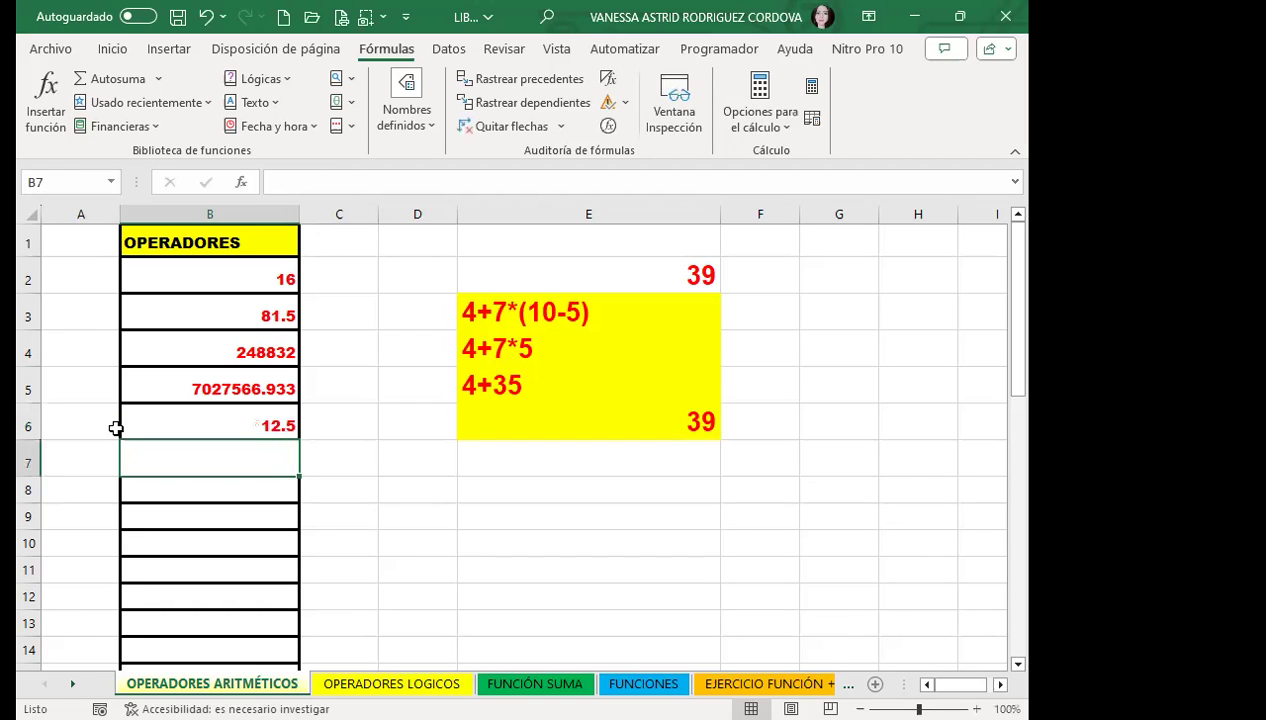
Enter the multiplication +12*5 in B7
type("+")
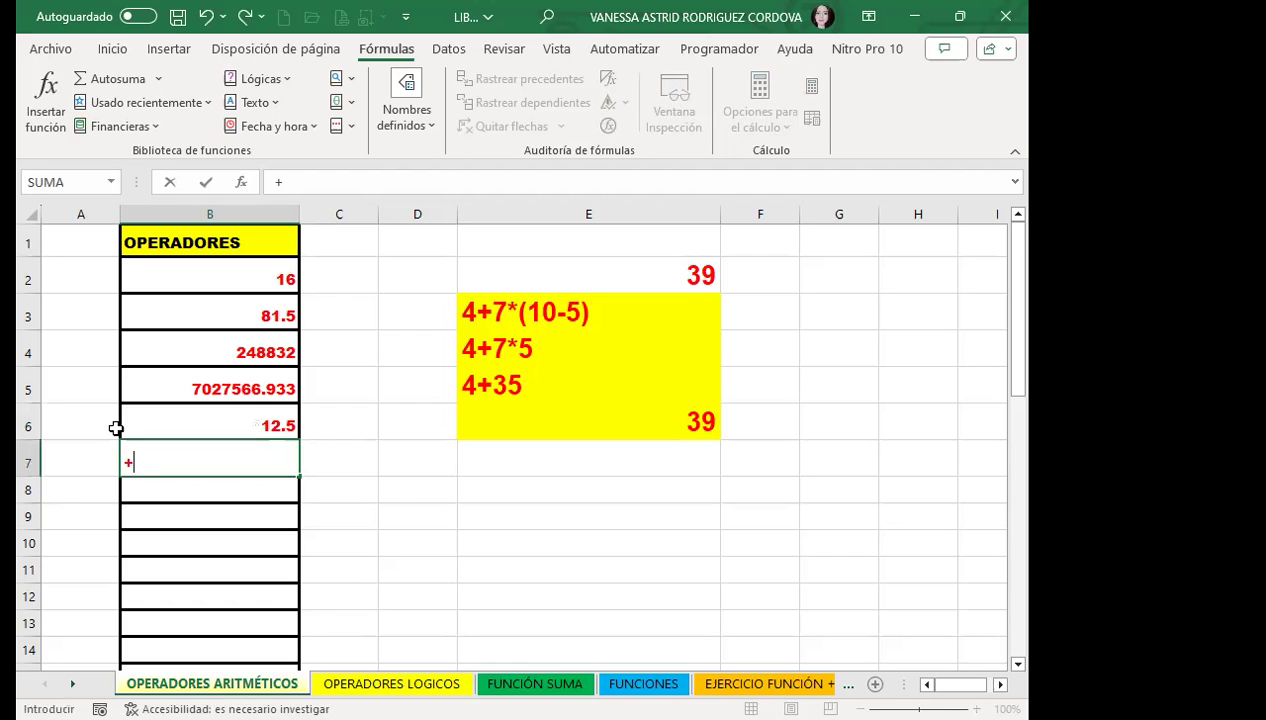
type("12*5")
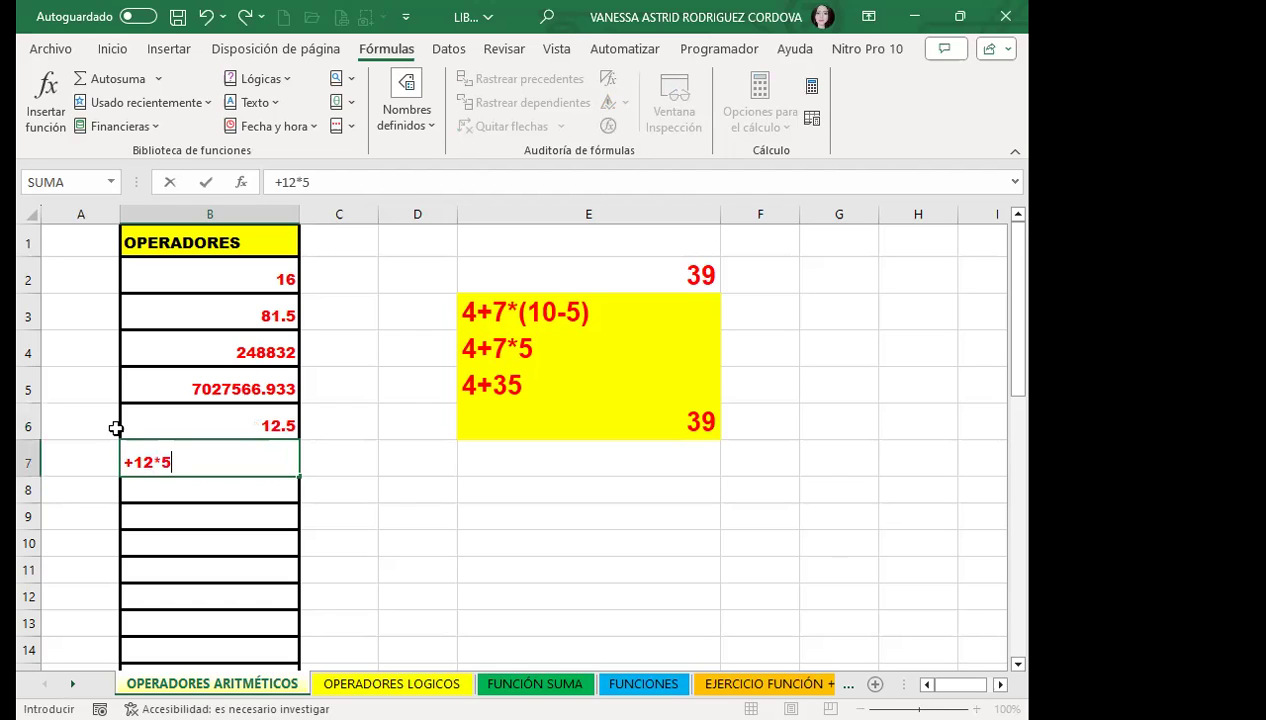
key("Return")
key("Up")
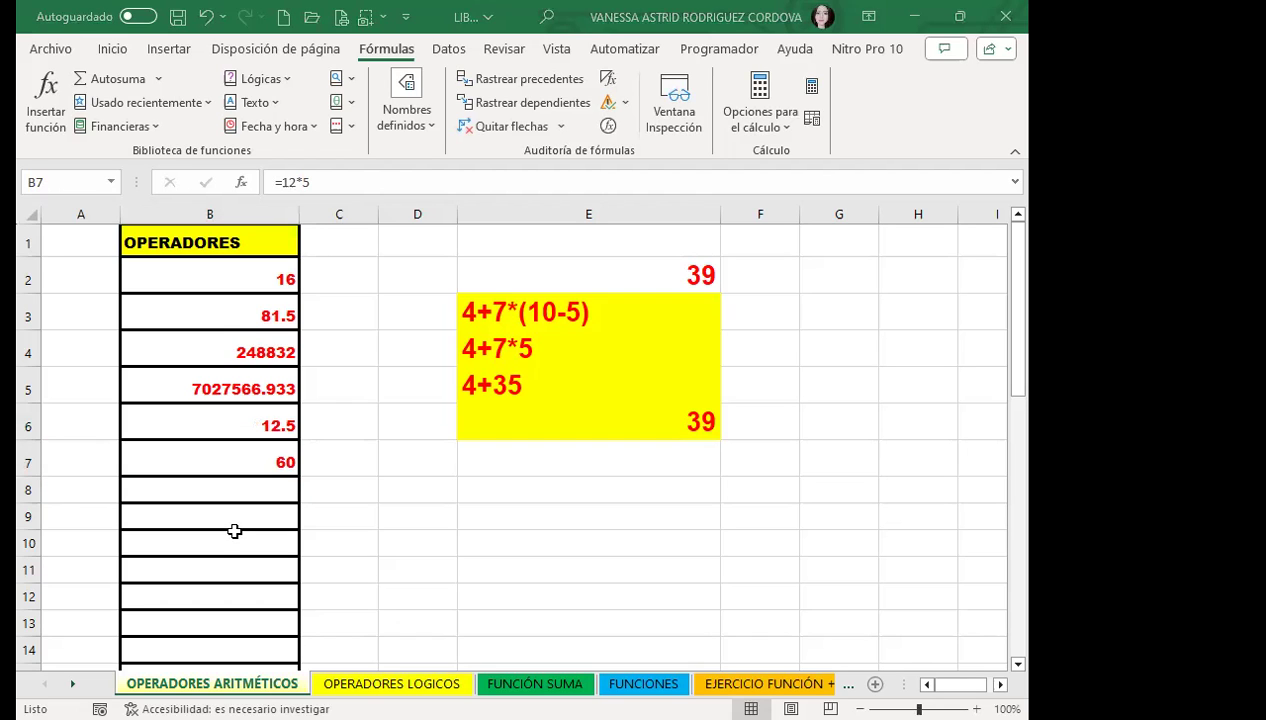
Review the comparison-operators slide, then return to the Excel workbook
key("alt+Tab")
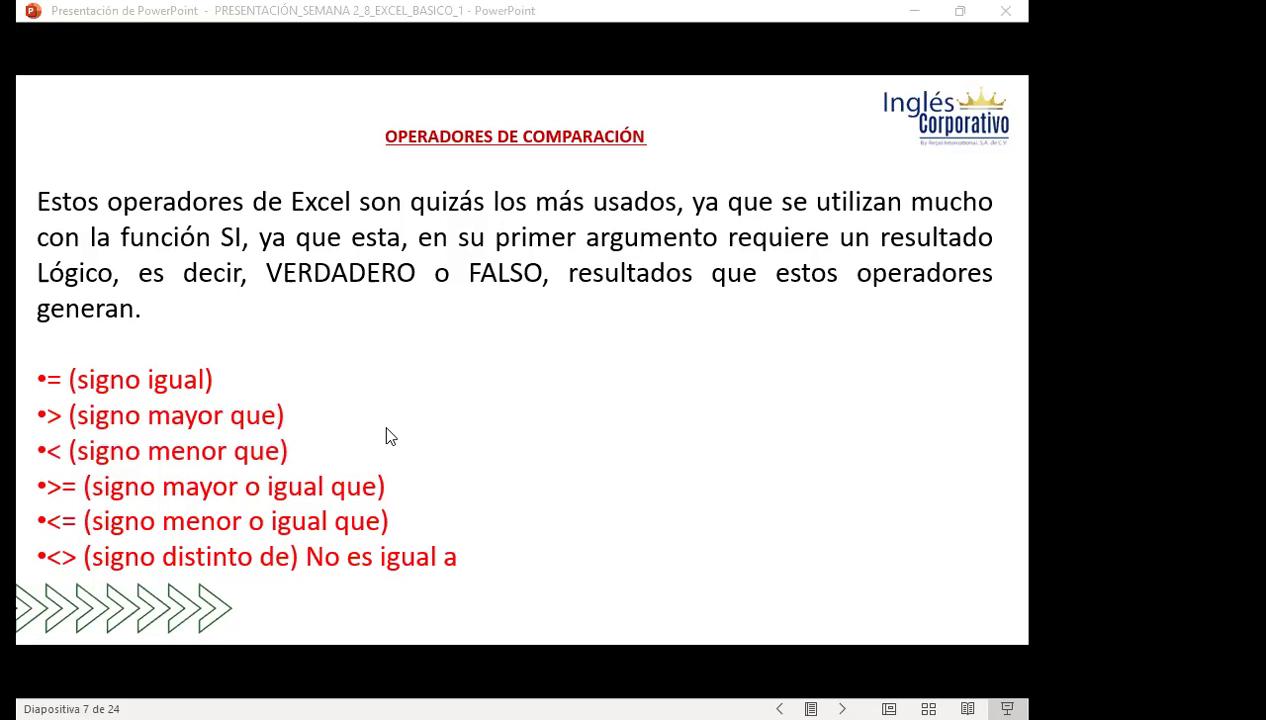
key("alt+Tab")
scroll(373, 430, "up", 5)
Copy the bordered OPERADORES LOGICOS block B1:B5 and paste it at E1
scroll(373, 430, "up", 1)
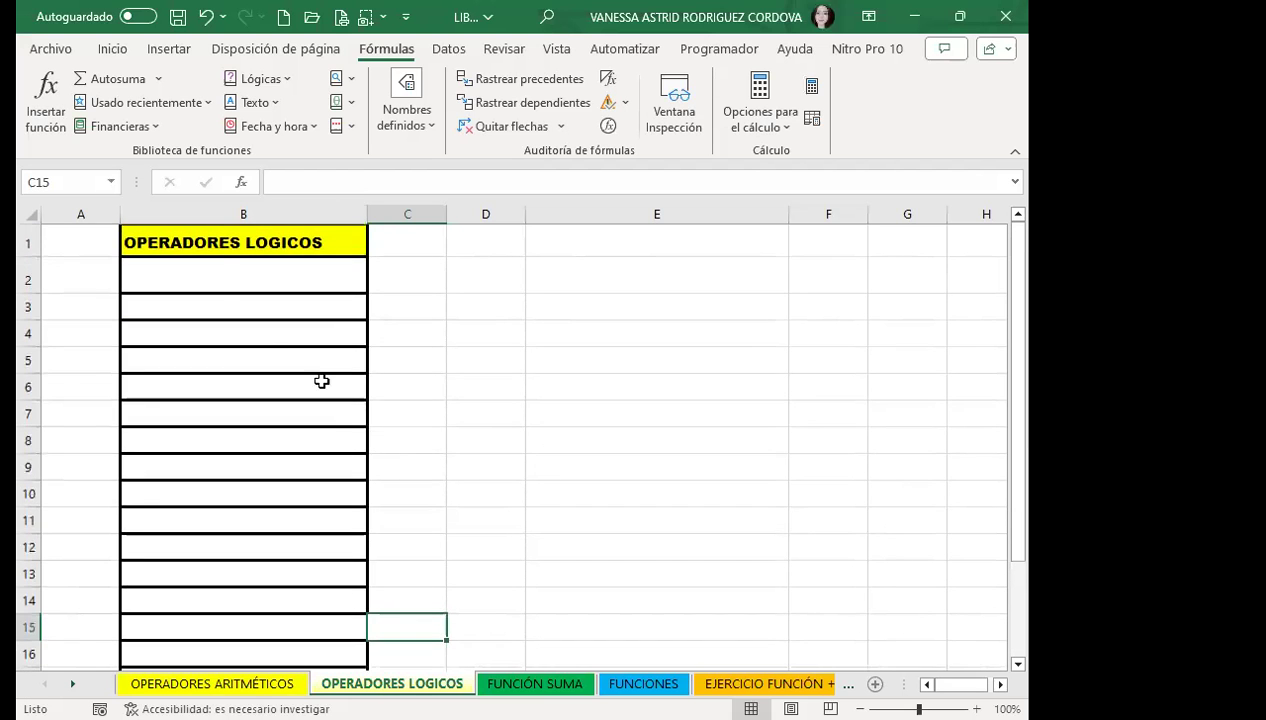
left_click(278, 276)
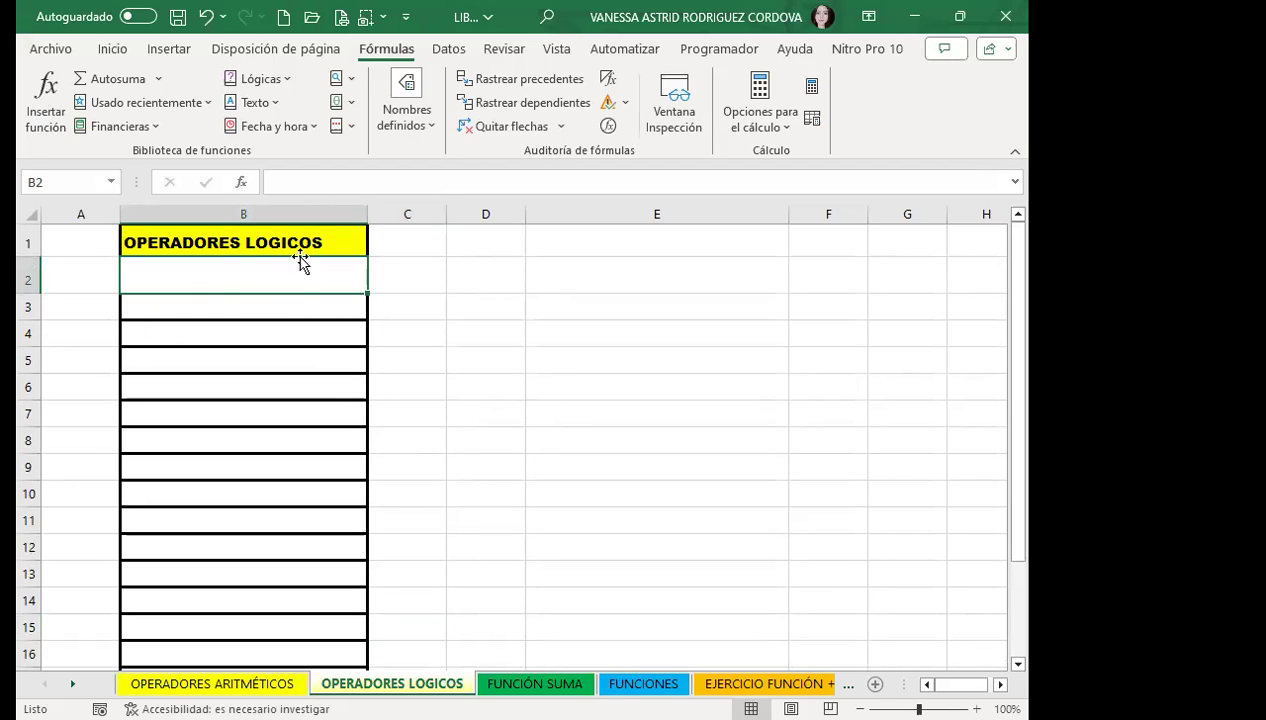
left_click(218, 243)
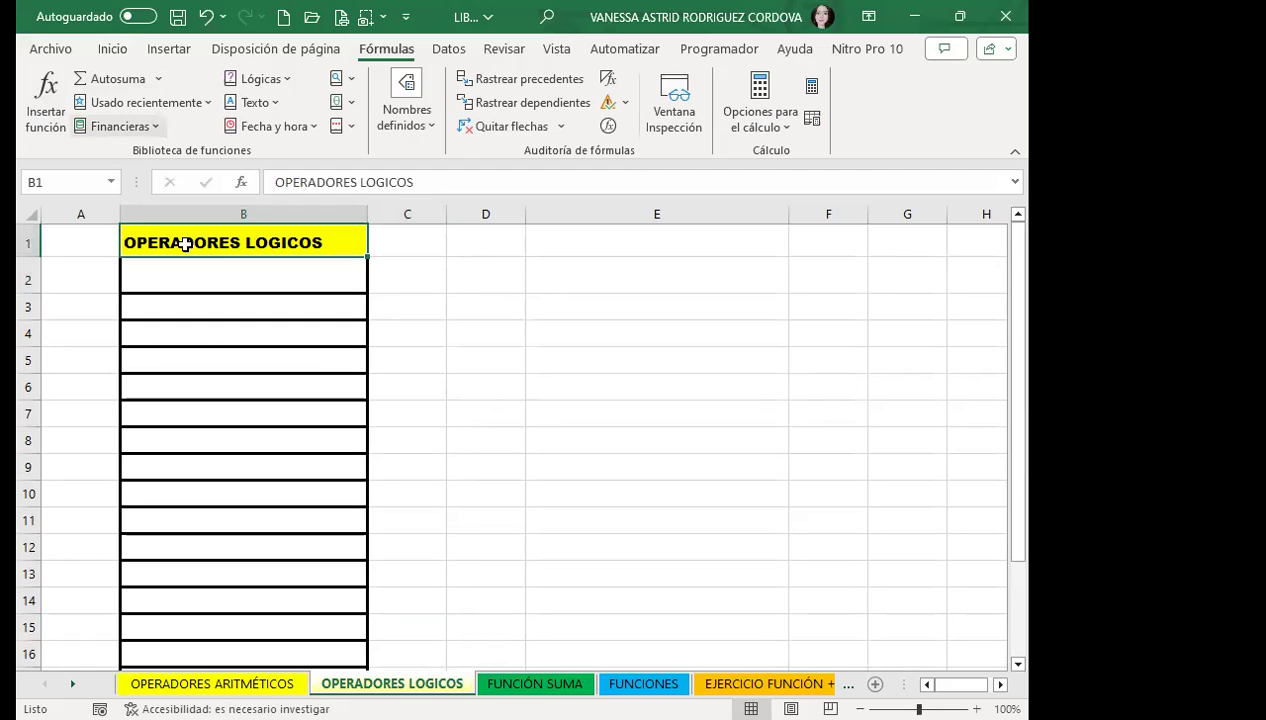
left_click_drag(216, 246, 222, 366)
left_click(112, 49)
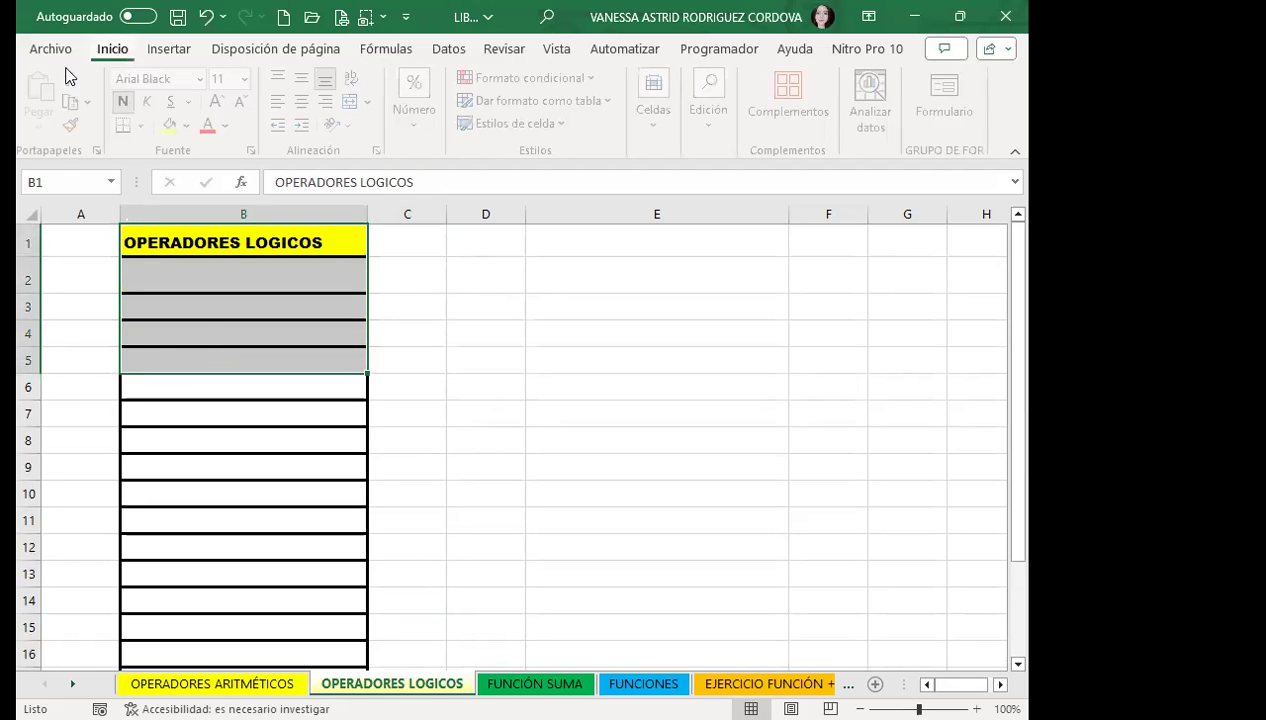
left_click(80, 103)
left_click(579, 237)
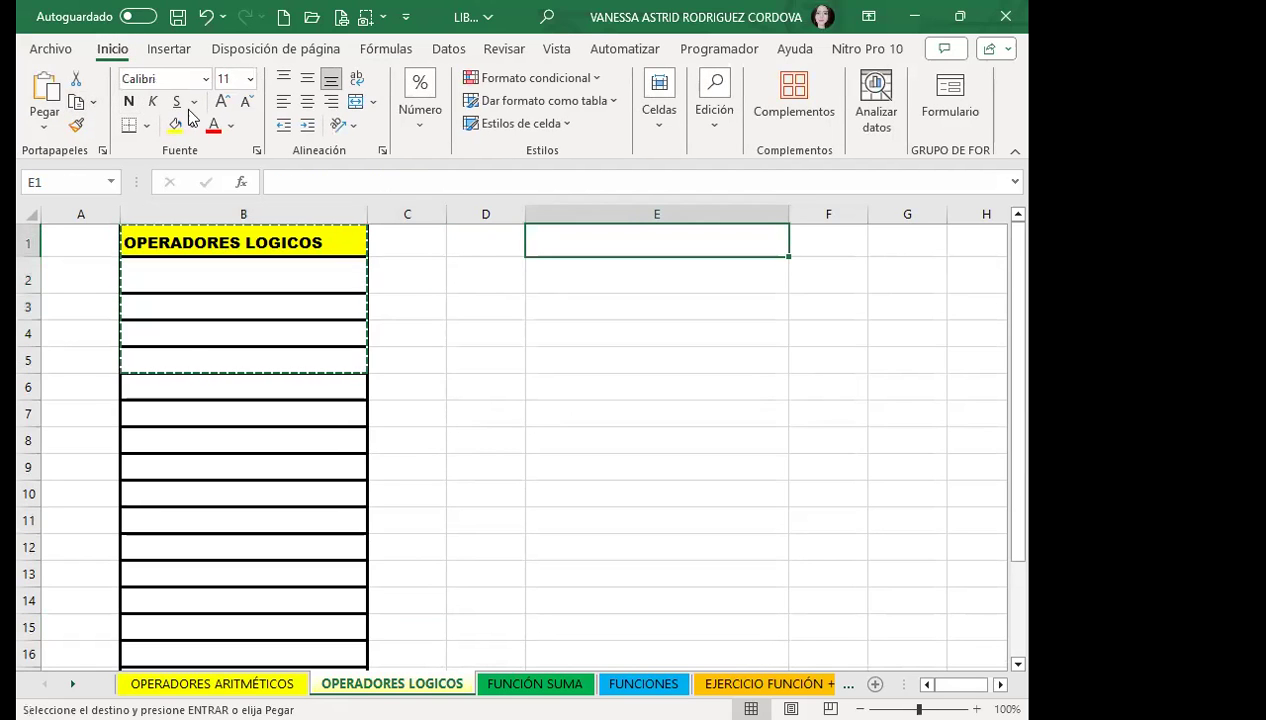
left_click(44, 90)
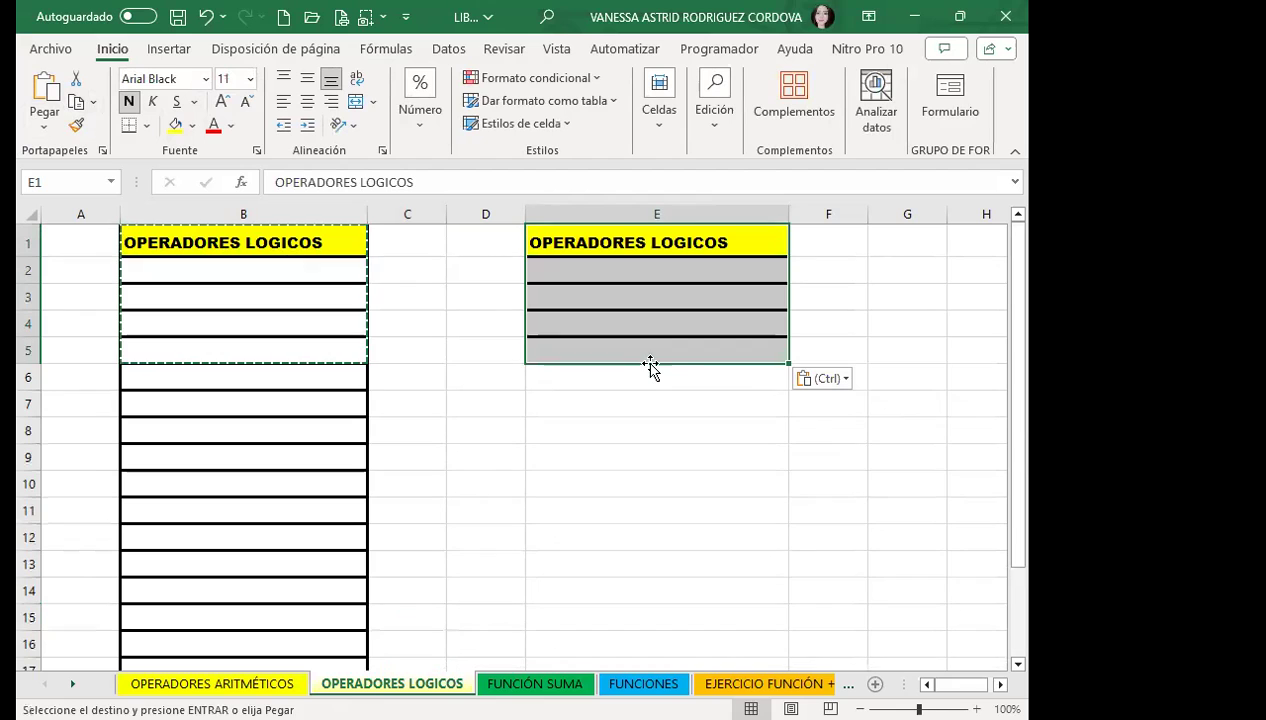
Retitle E1 'OPERADORES ARITMÉTICO - LOGICOS' and autofit column E's width
double_click(650, 240)
type("ARITMÉTICO -")
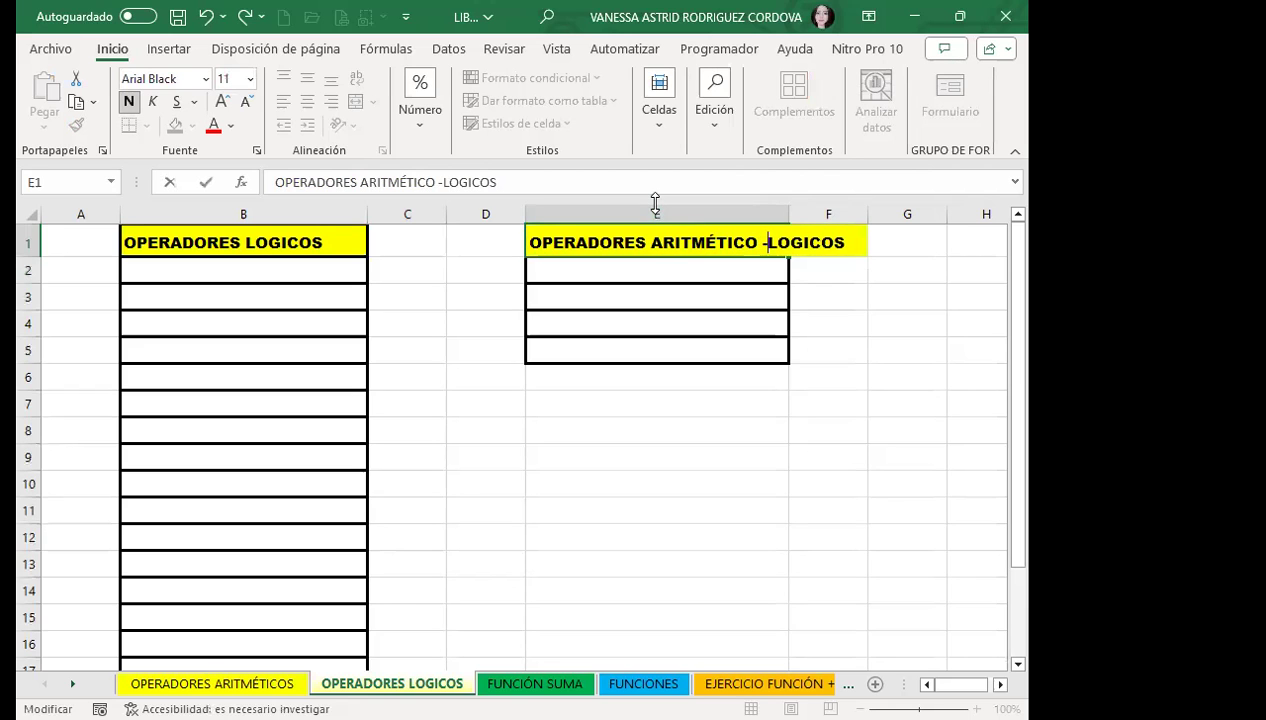
left_click(529, 373)
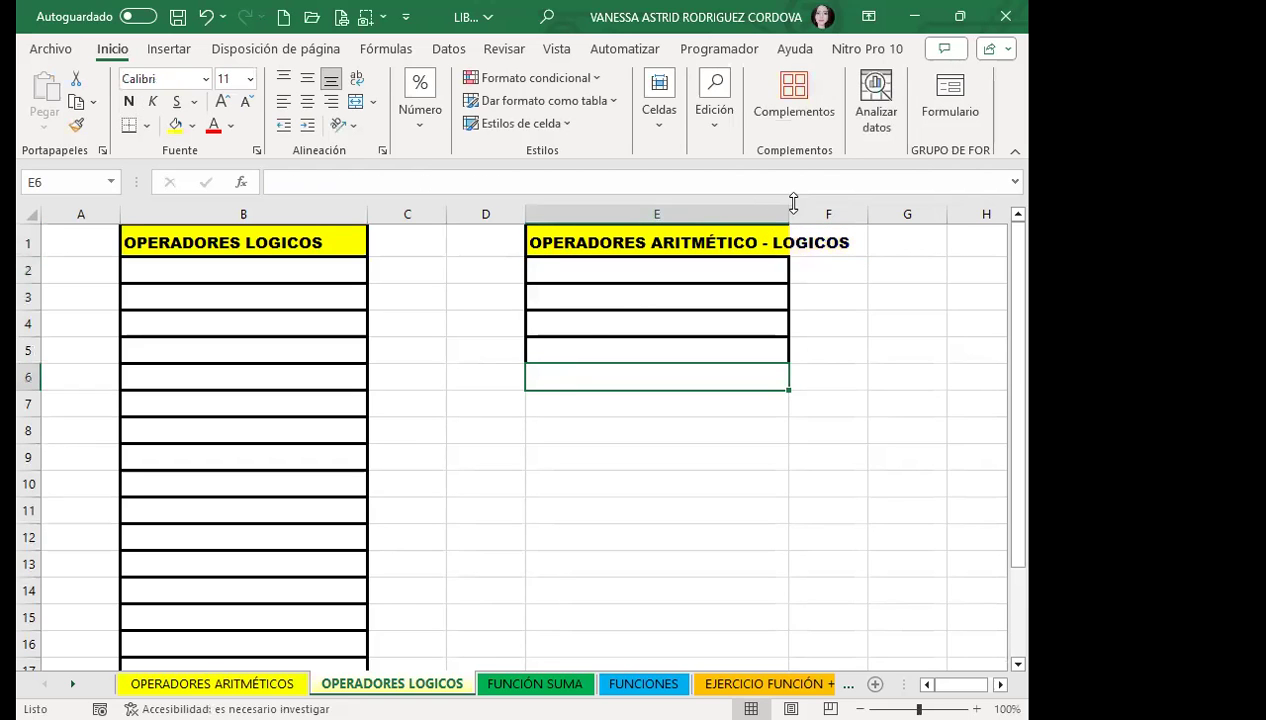
double_click(788, 214)
left_click(627, 310)
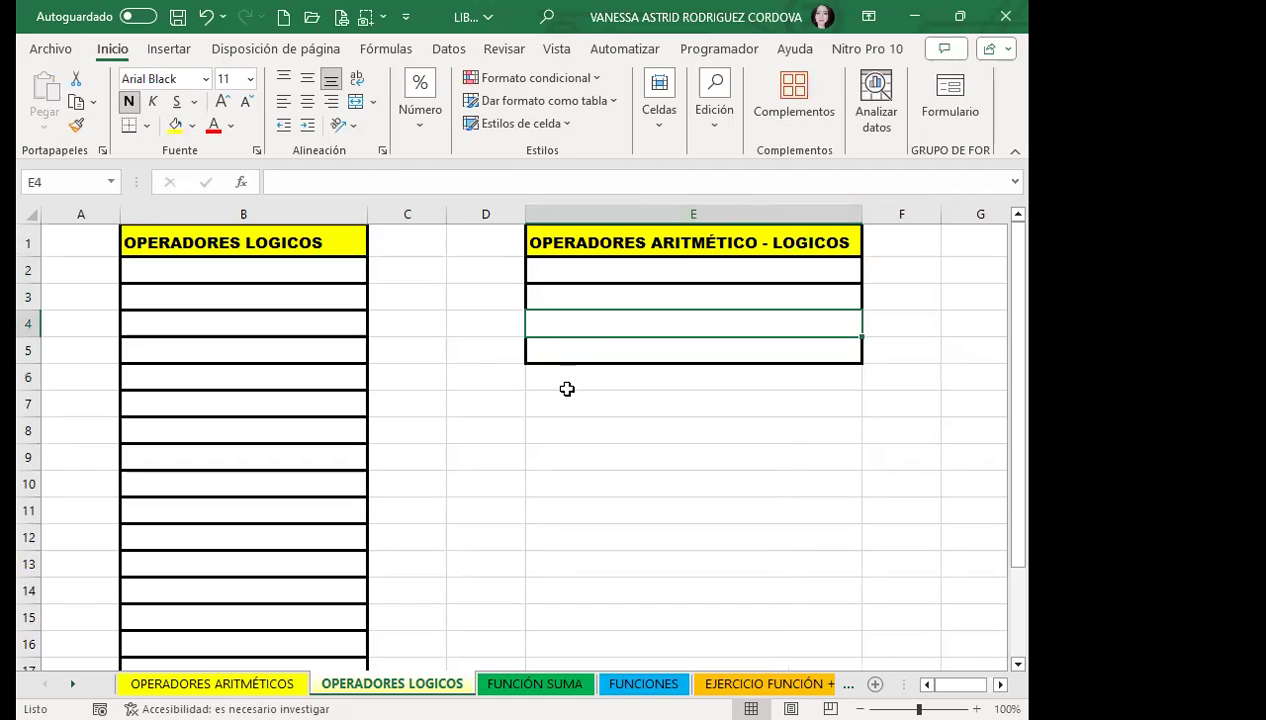
left_click(592, 422)
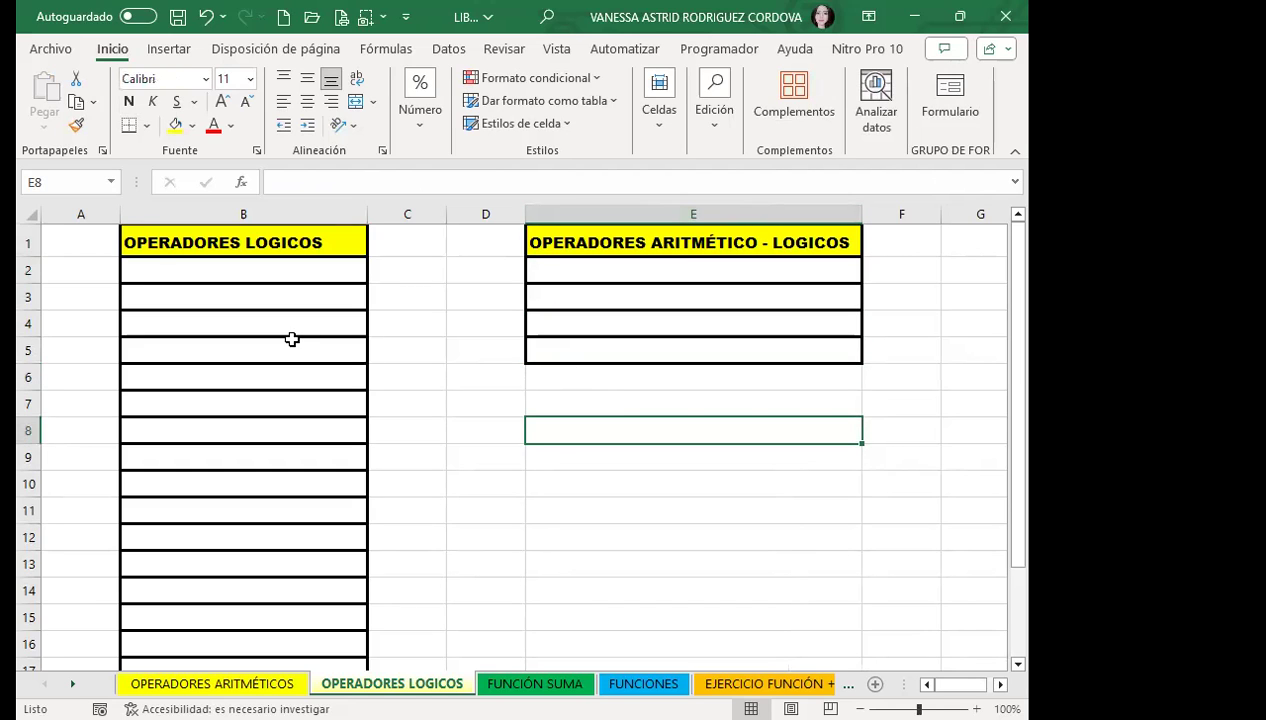
left_click(211, 268)
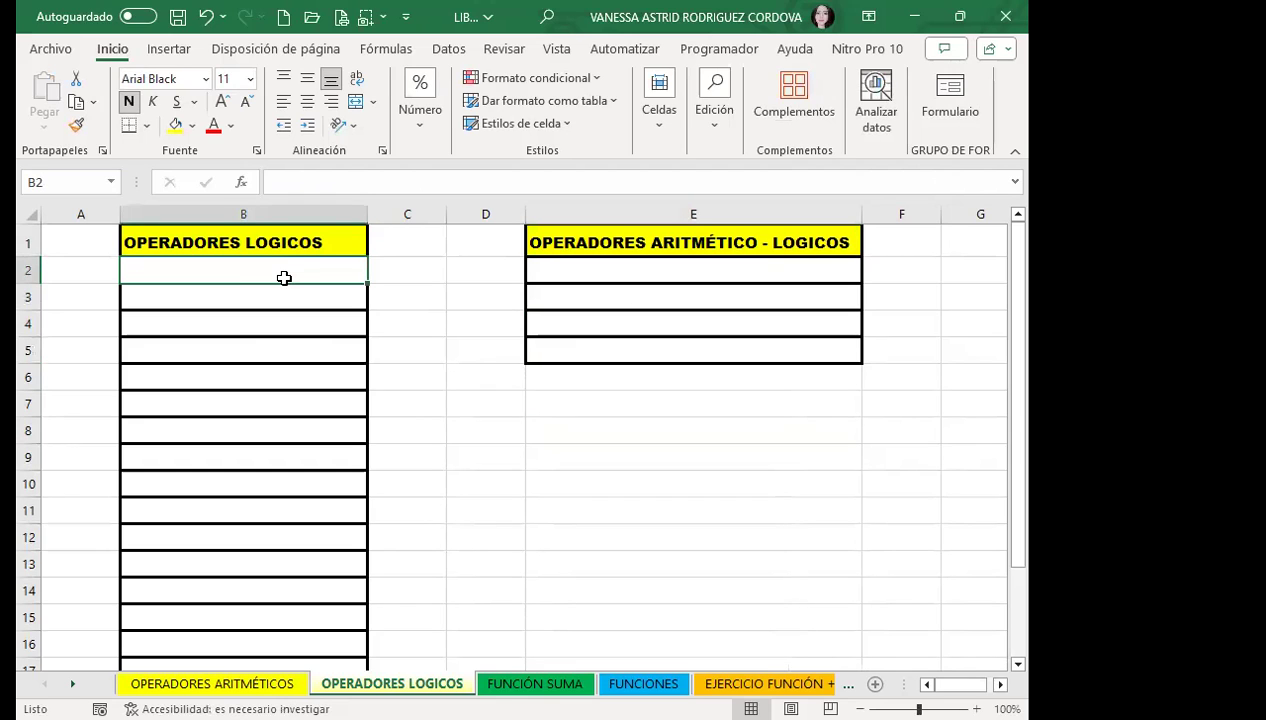
Enter =10=10, =40>55 and =80<100 in B2:B4, giving VERDADERO, FALSO, VERDADERO
type("=10")
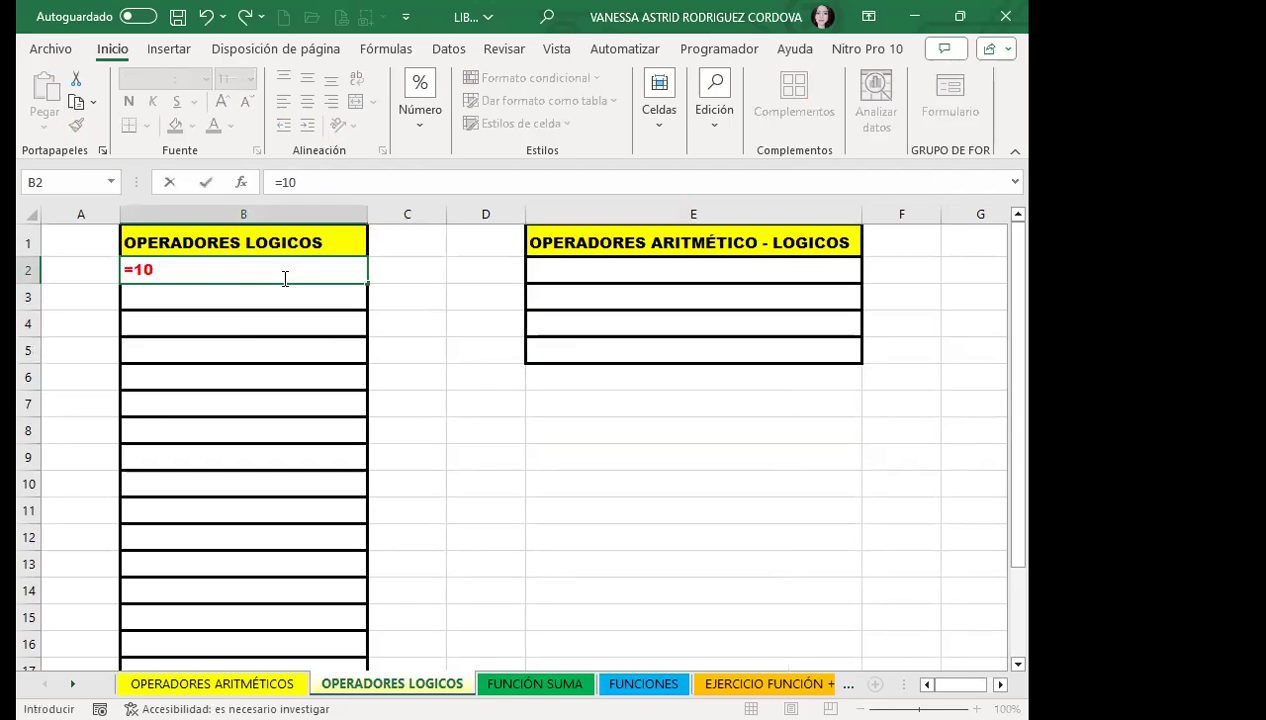
type("=10")
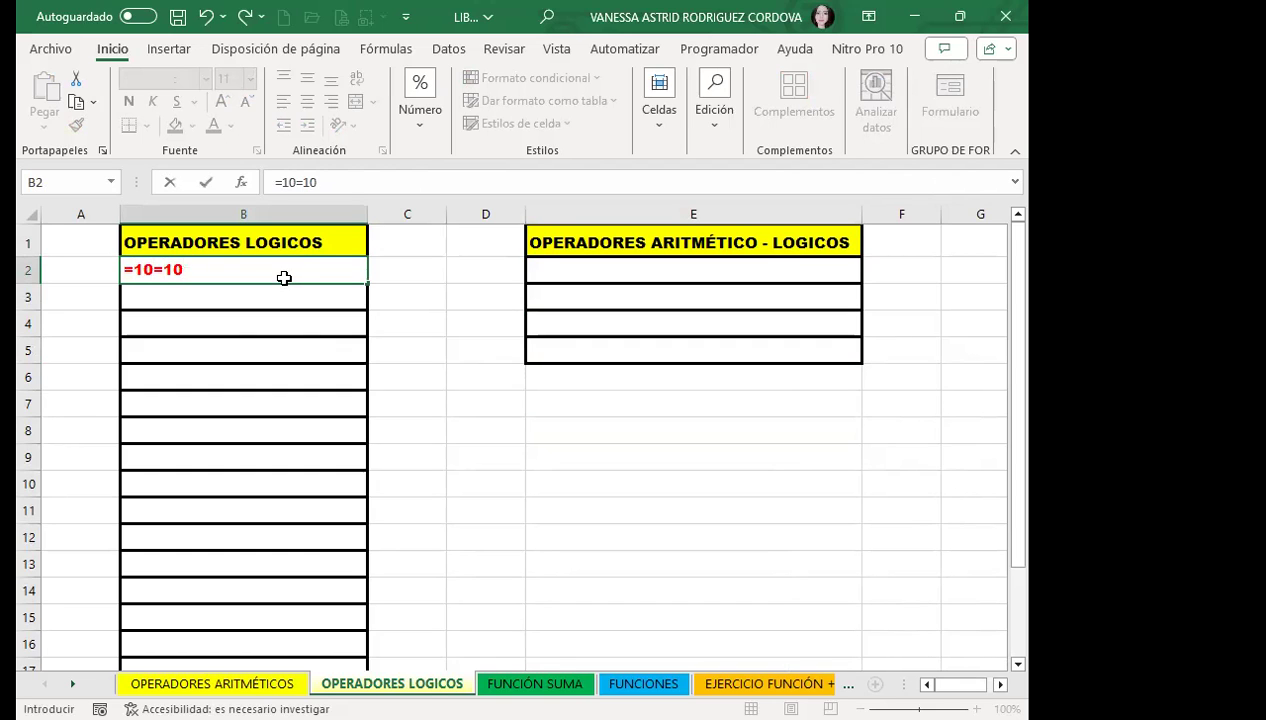
key("Return")
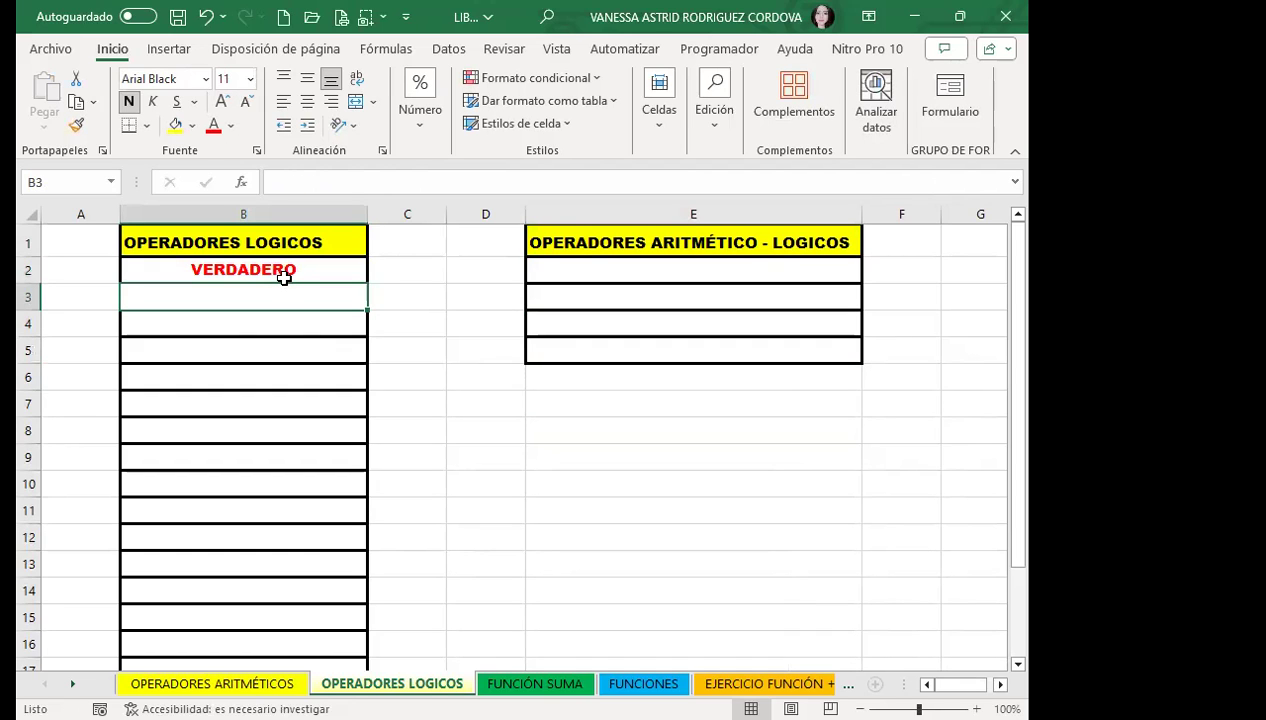
type("=40<")
key("BackSpace")
type(">")
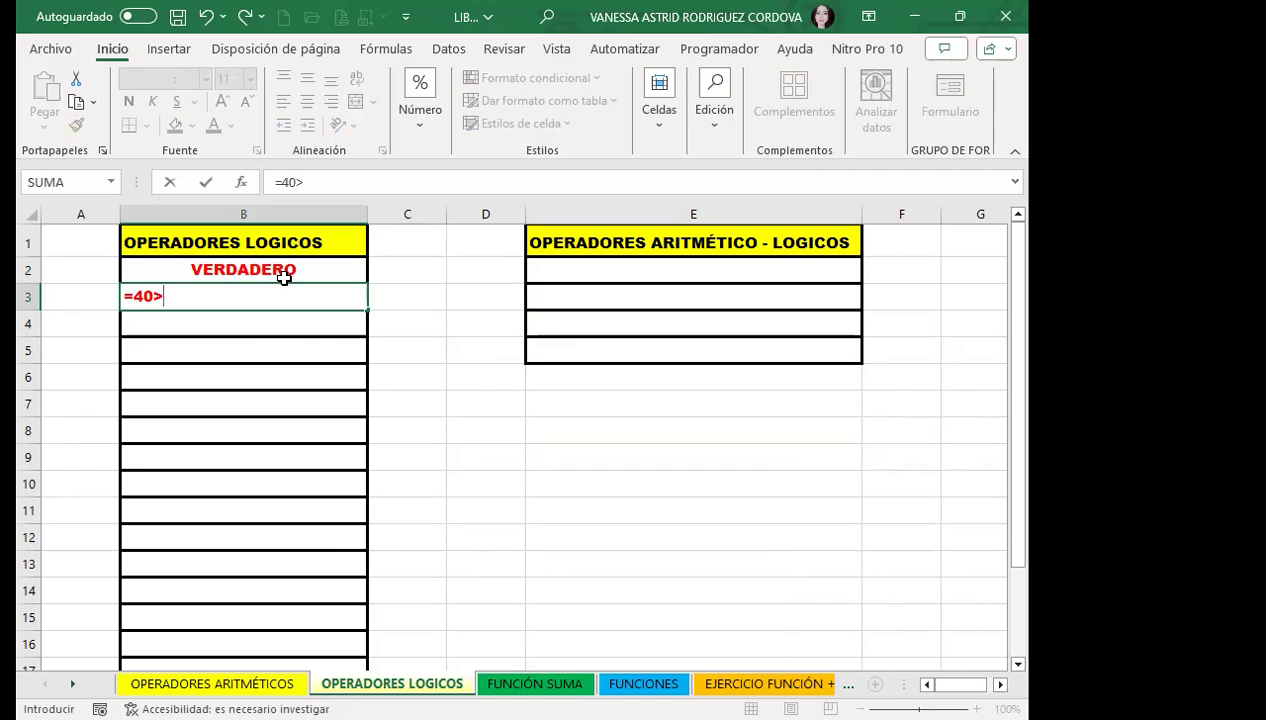
type("55")
key("Return")
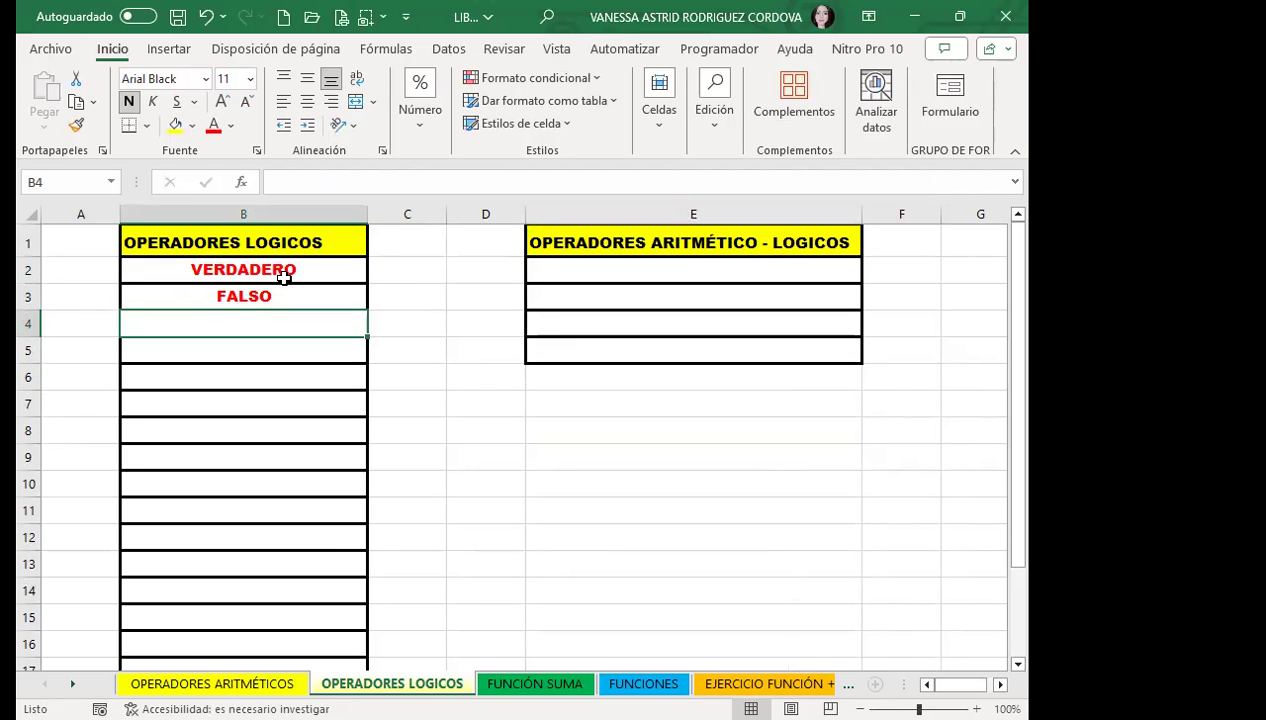
type("=")
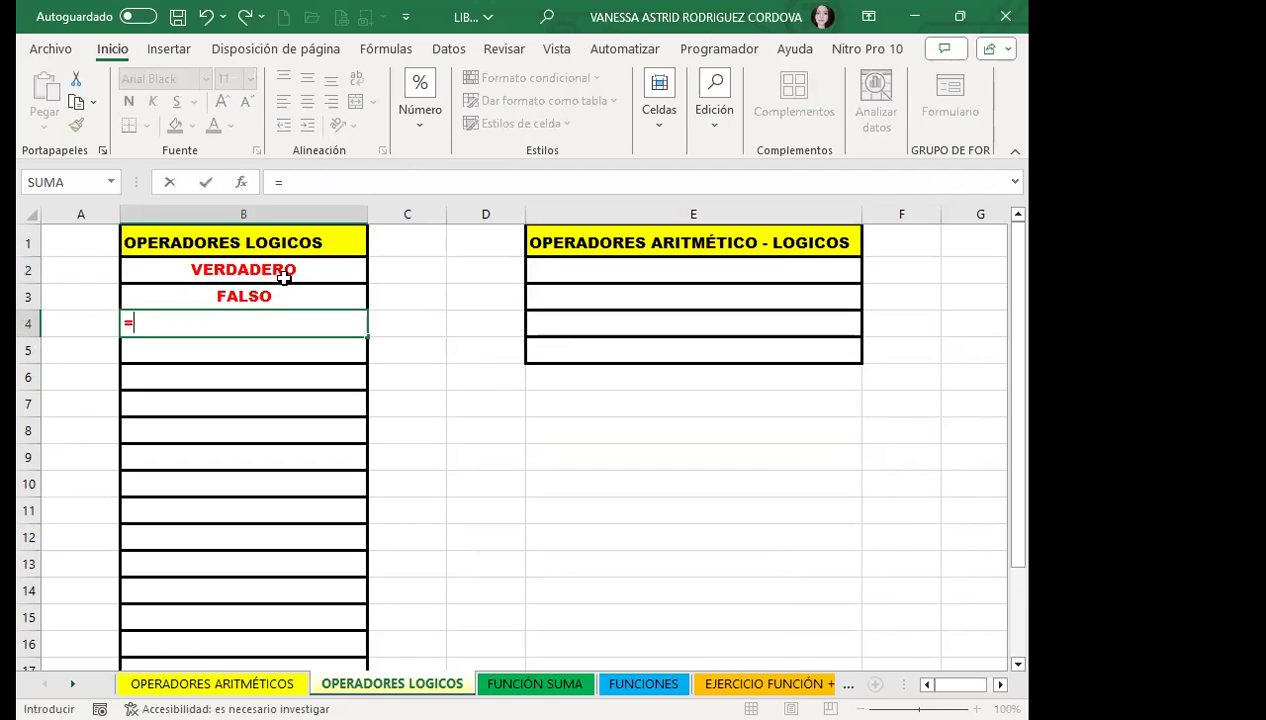
type("80")
type("<")
type("100")
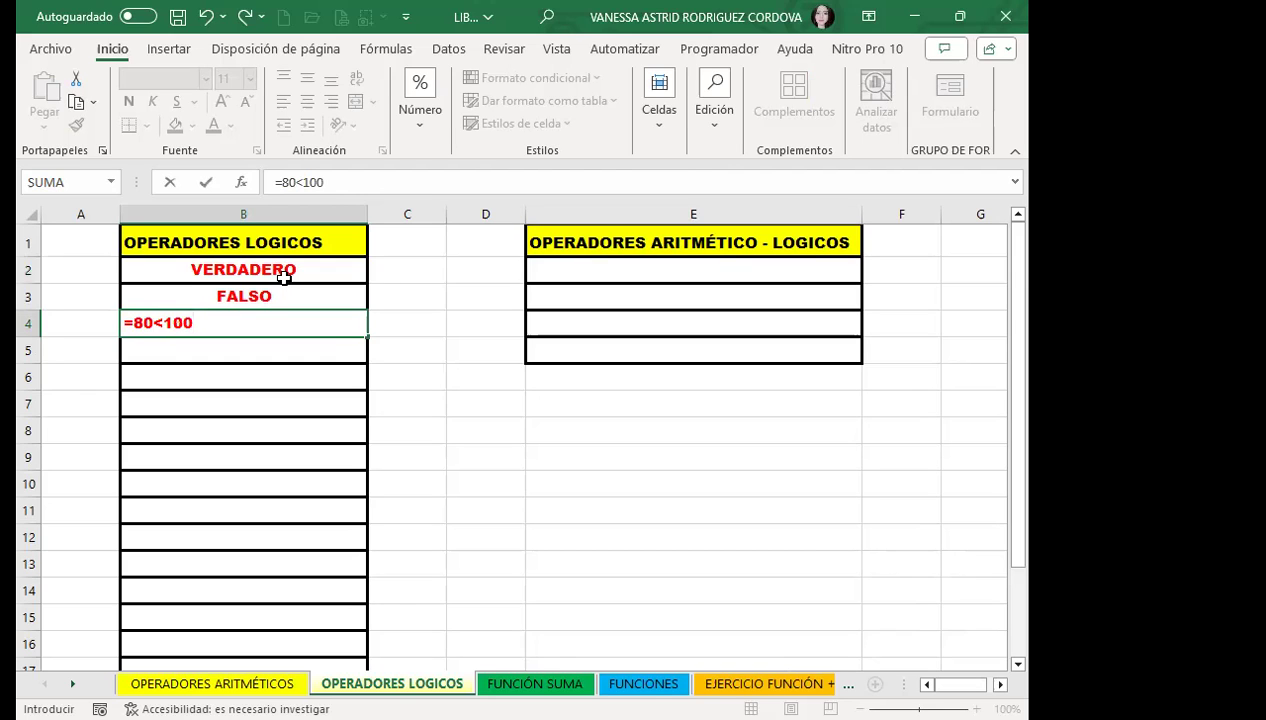
key("Return")
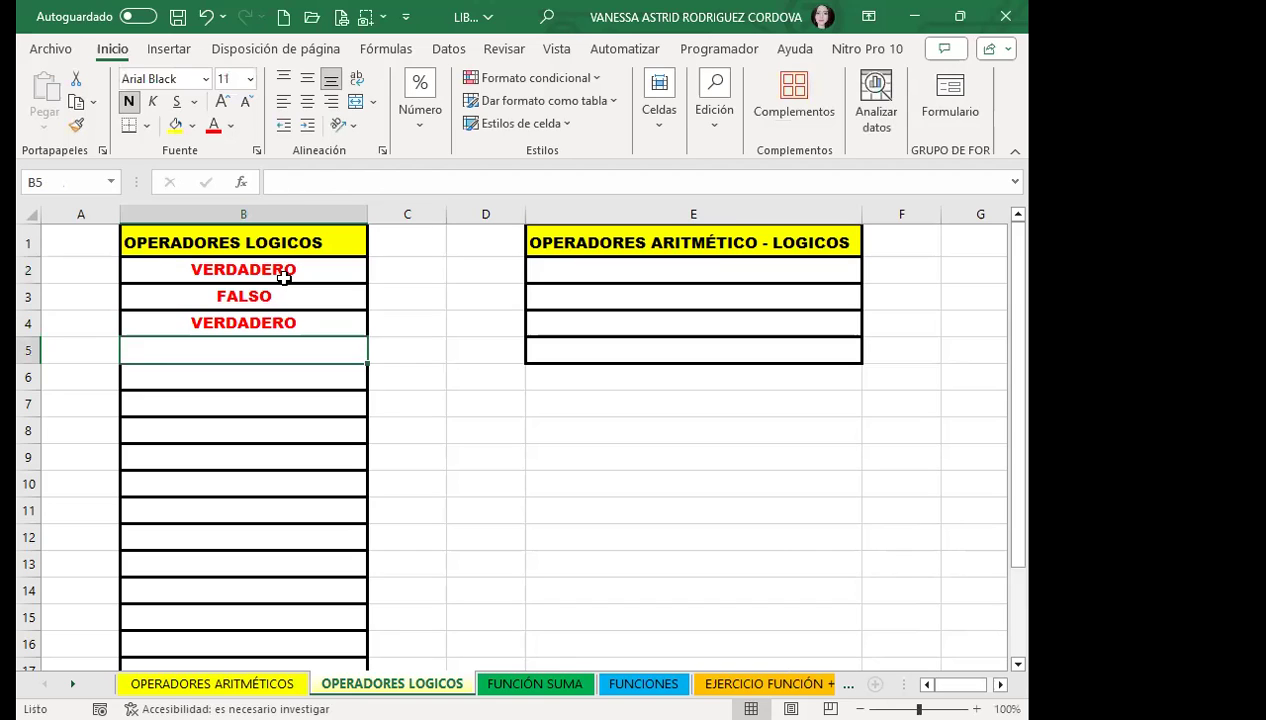
left_click(285, 278)
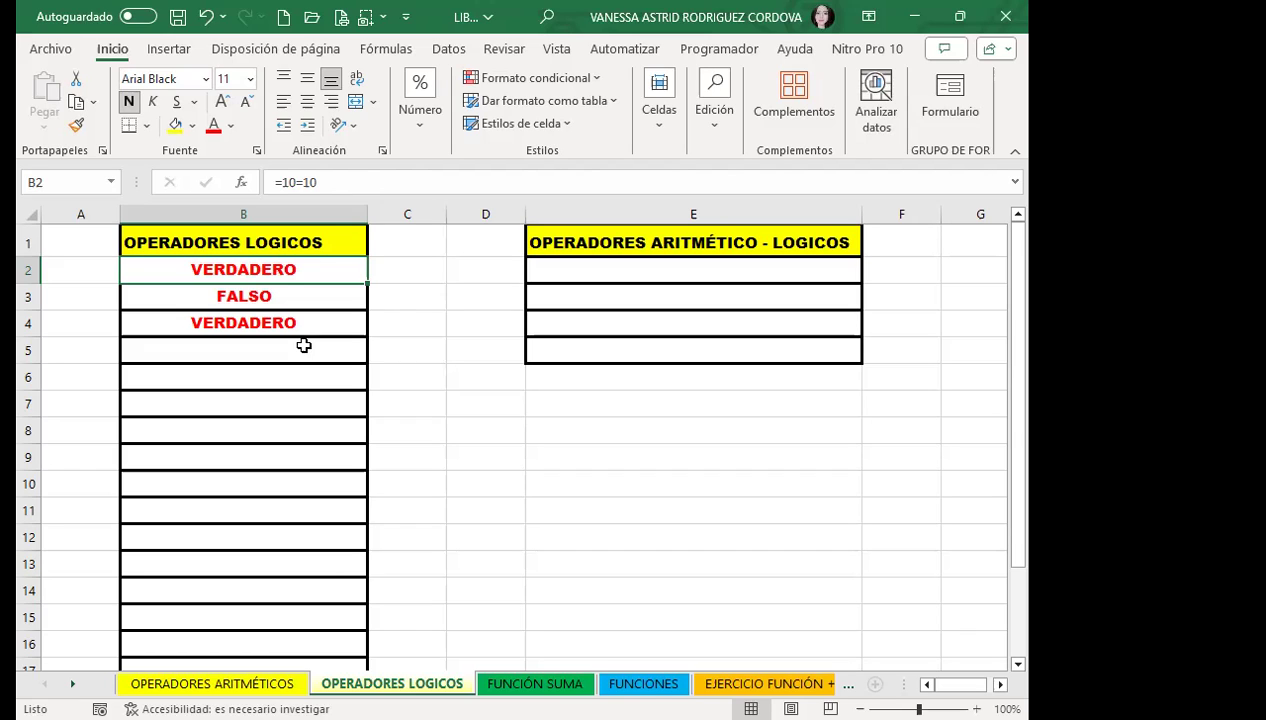
Enter the comparison =50<=6 in B5, then revise it so B5 shows VERDADERO
left_click(303, 345)
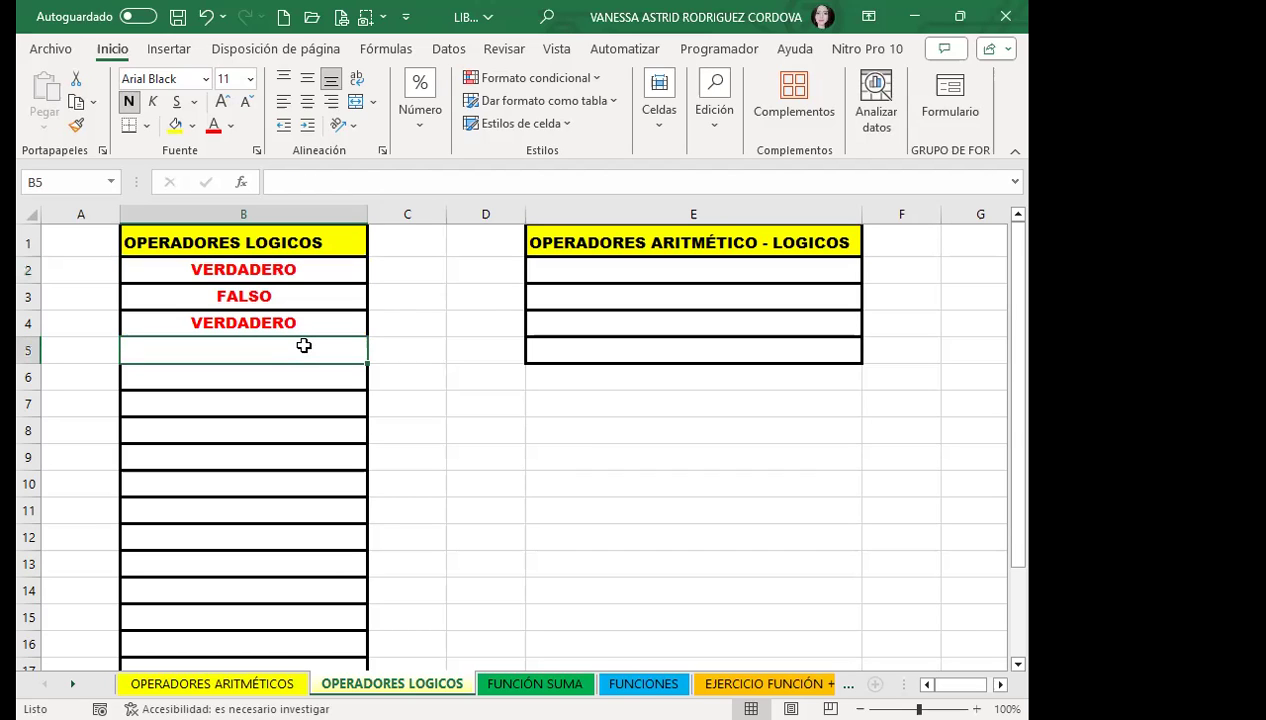
type("=")
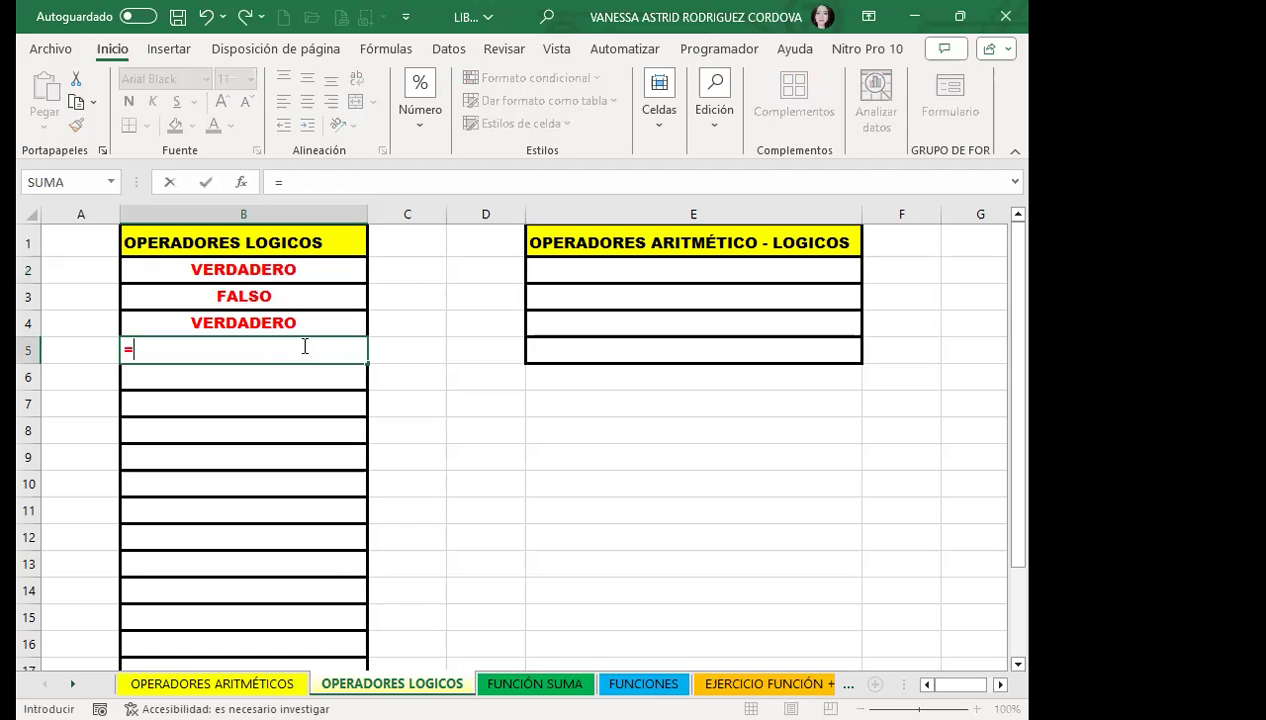
type("50")
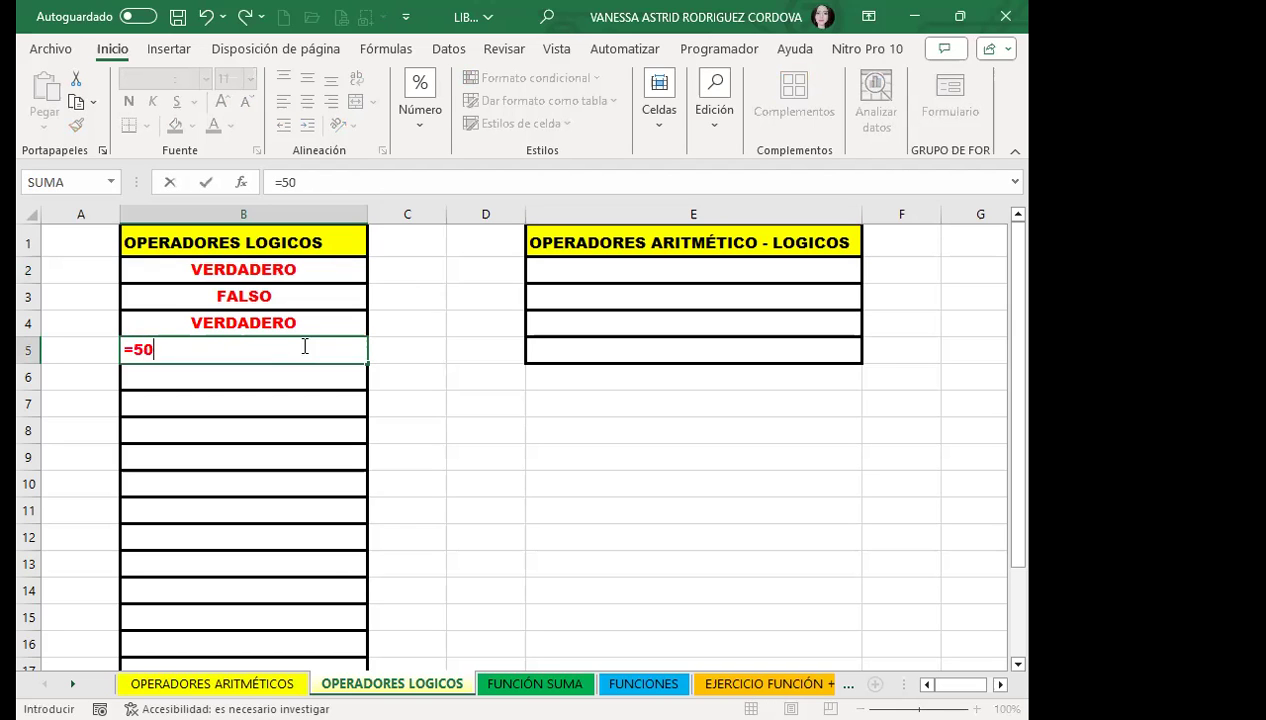
type("<=")
type("6")
key("Return")
left_click(303, 345)
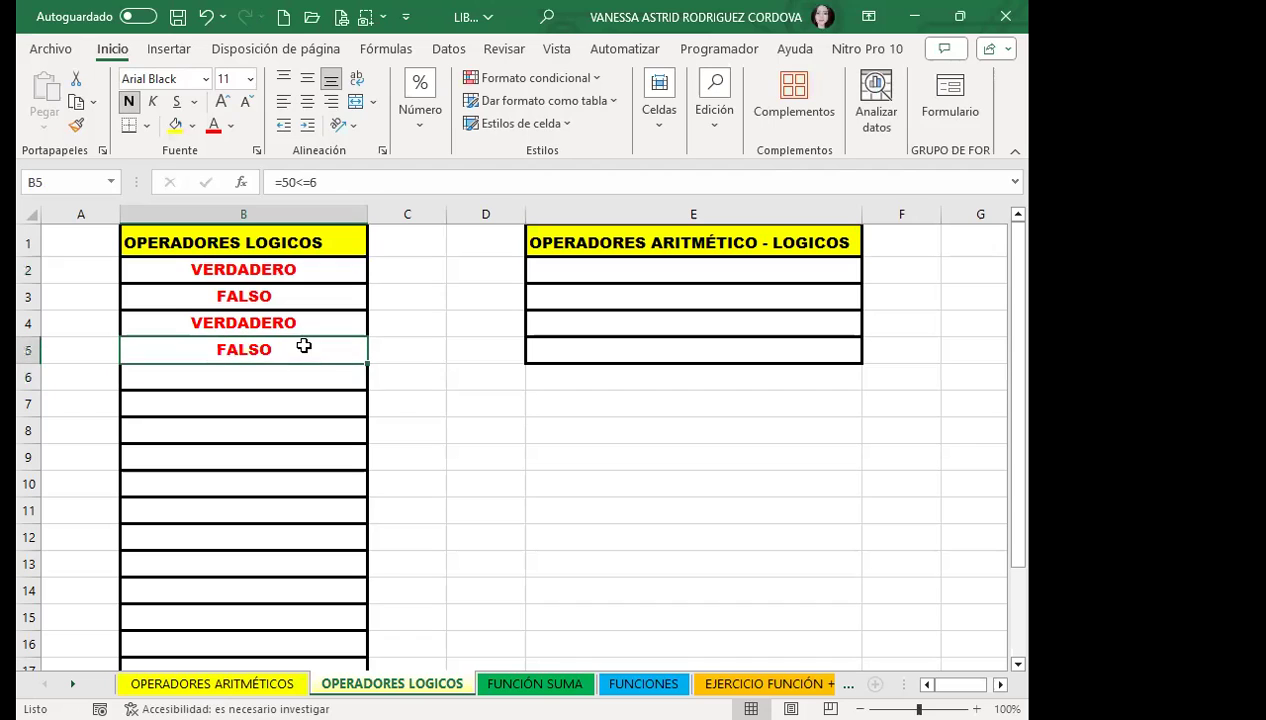
left_click(325, 181)
key("Return")
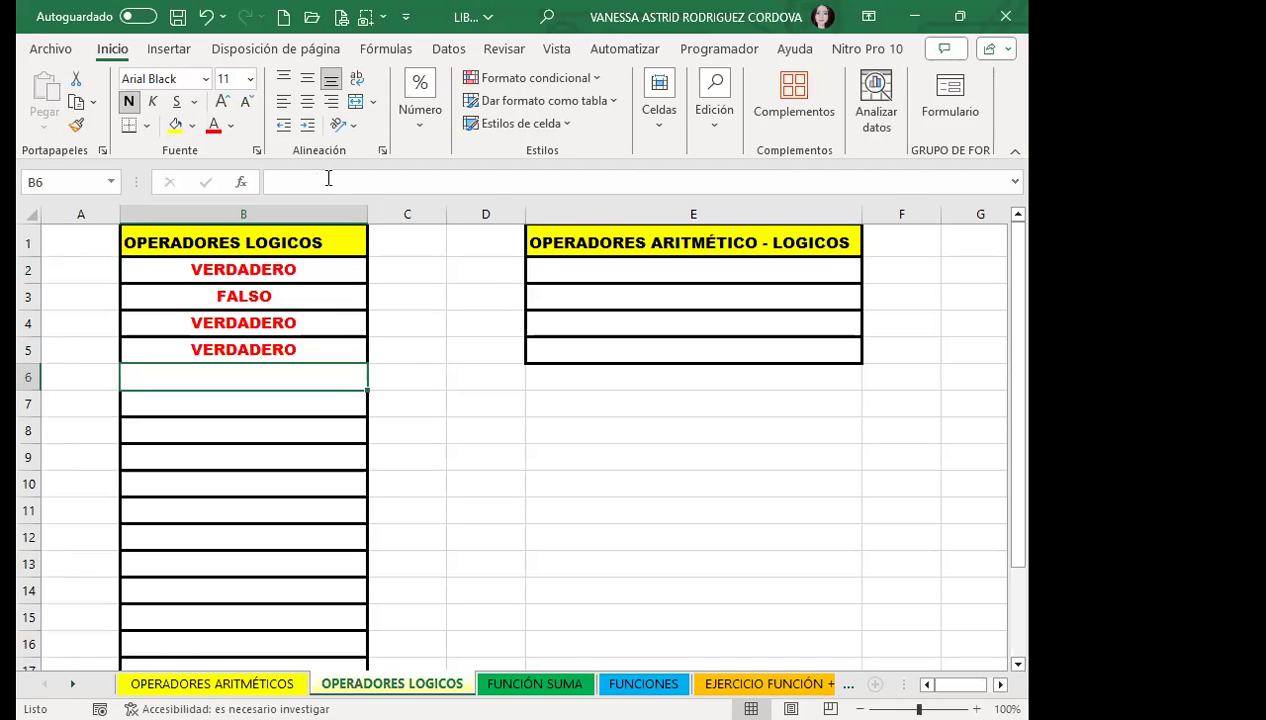
Complete B6's formula as =90>=120 so it shows FALSO
type("=")
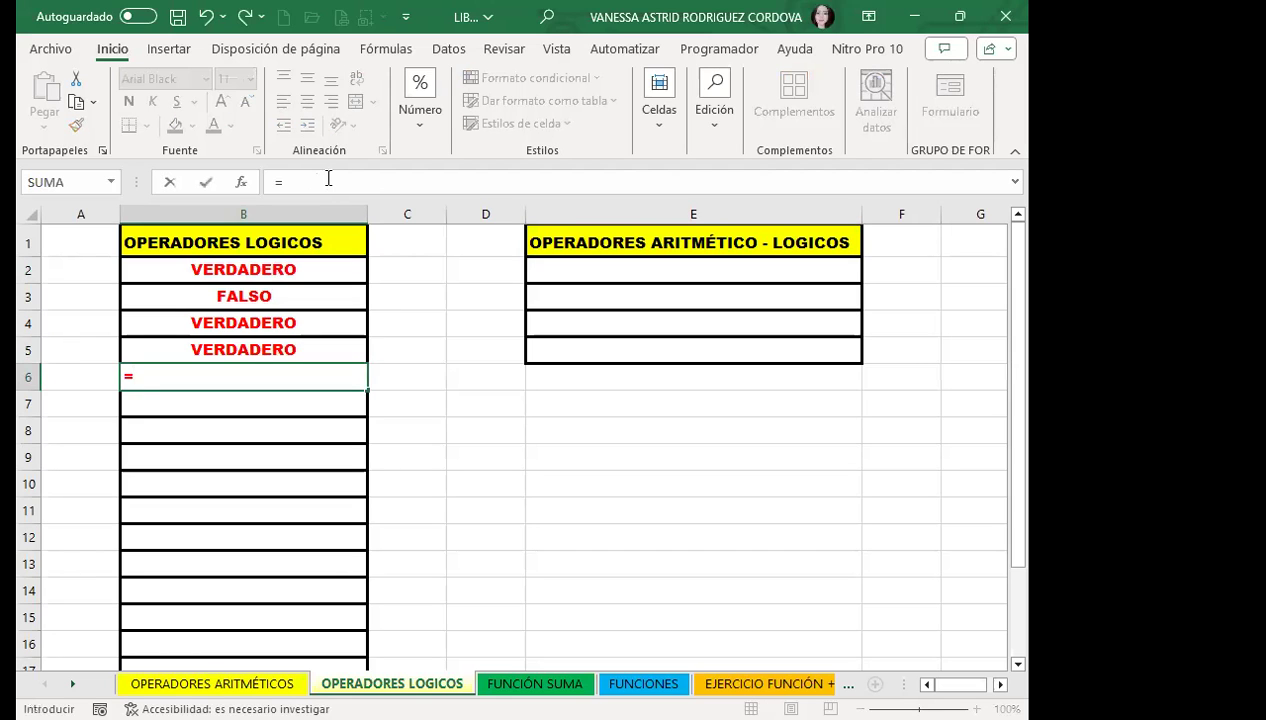
type("9")
type(">")
type("=")
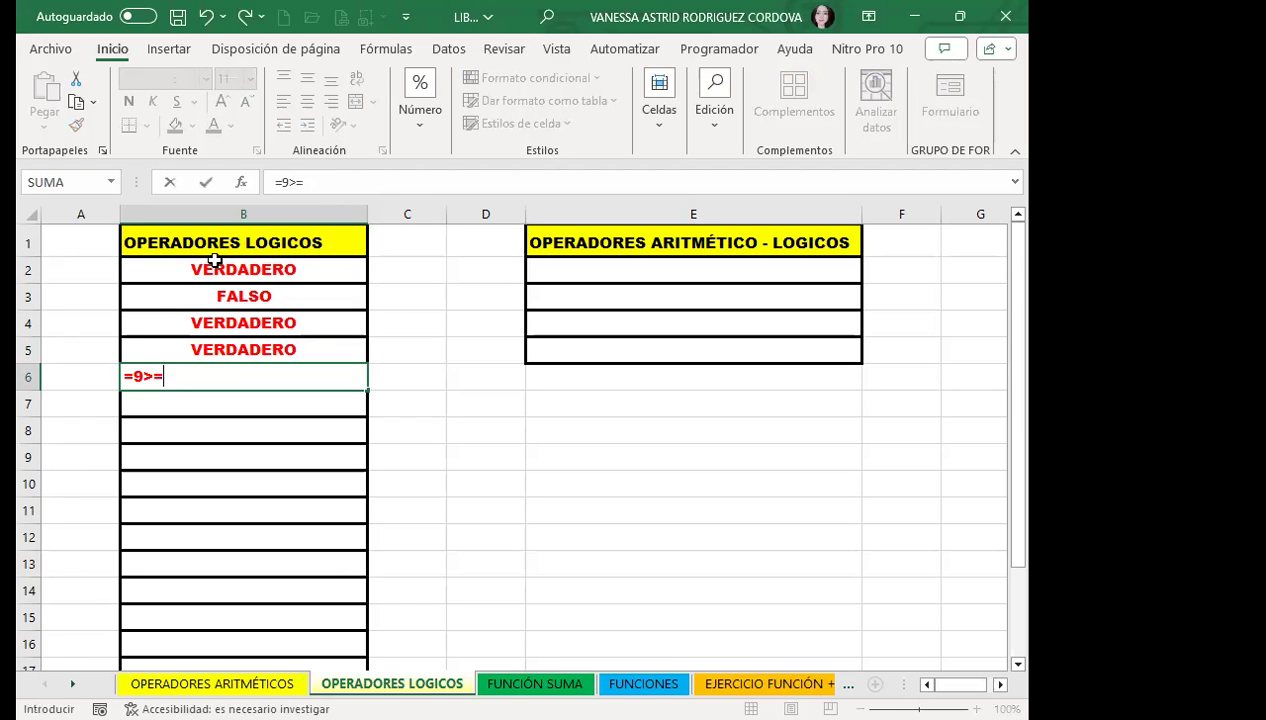
left_click(142, 376)
type("0")
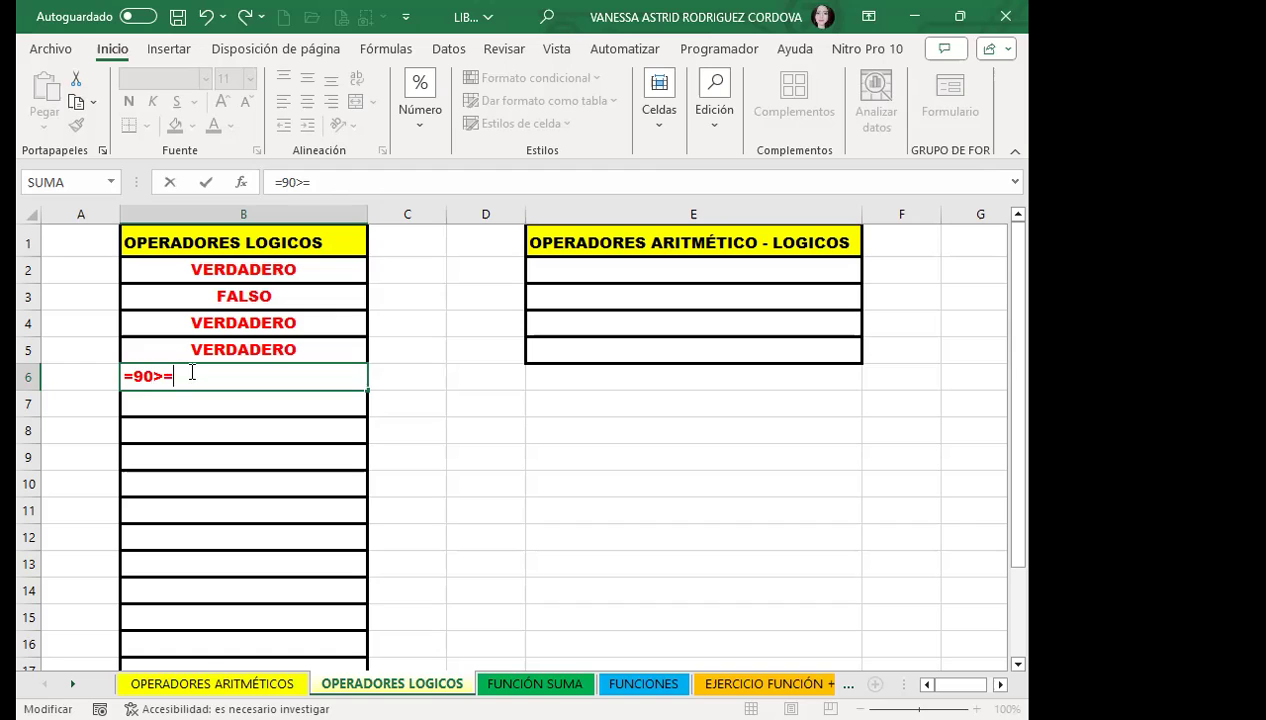
type("120")
key("Return")
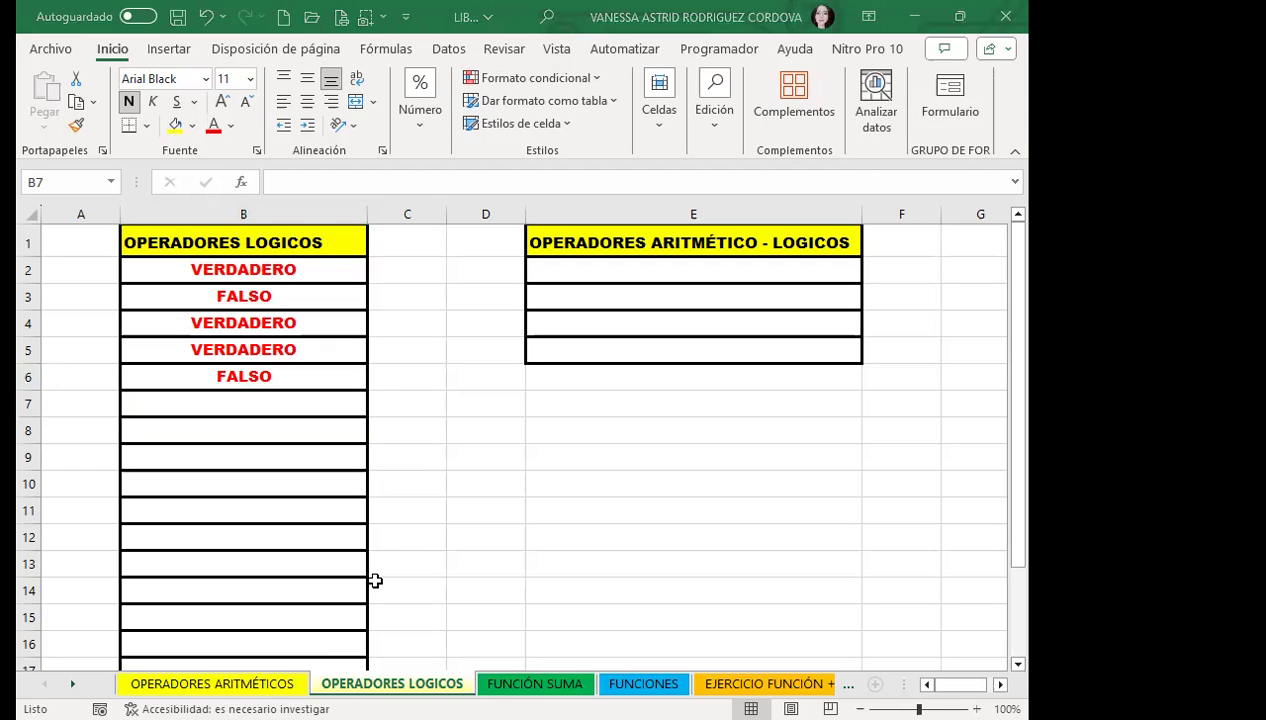
left_click(583, 266)
Enter =10+10=20 in E2 so it shows VERDADERO, then review its formula
left_click(589, 266)
type("=")
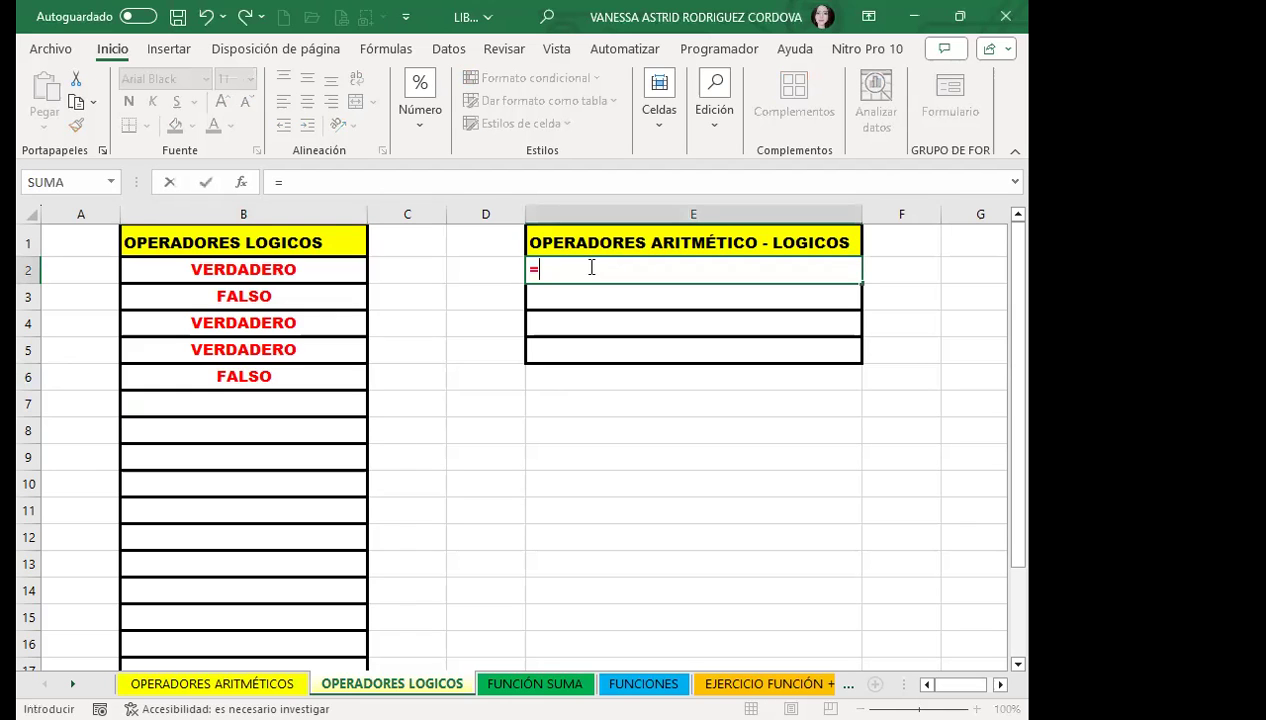
type("10+10")
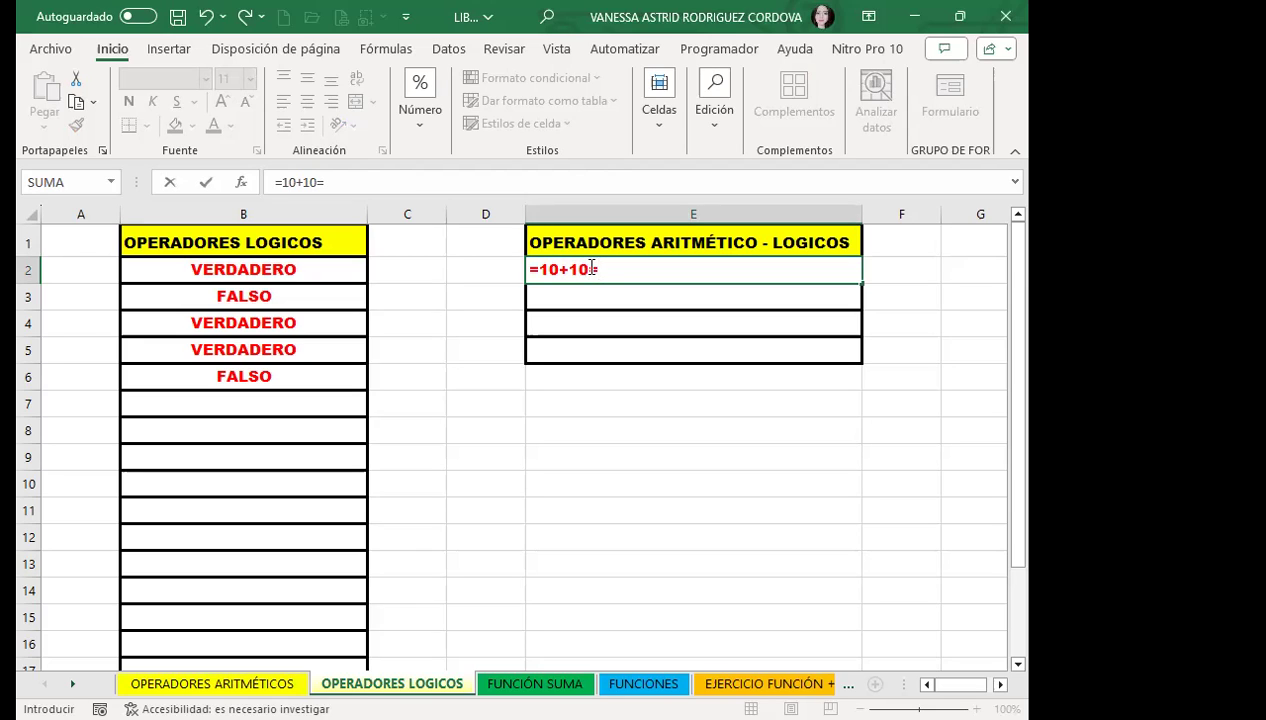
type("=20")
key("Return")
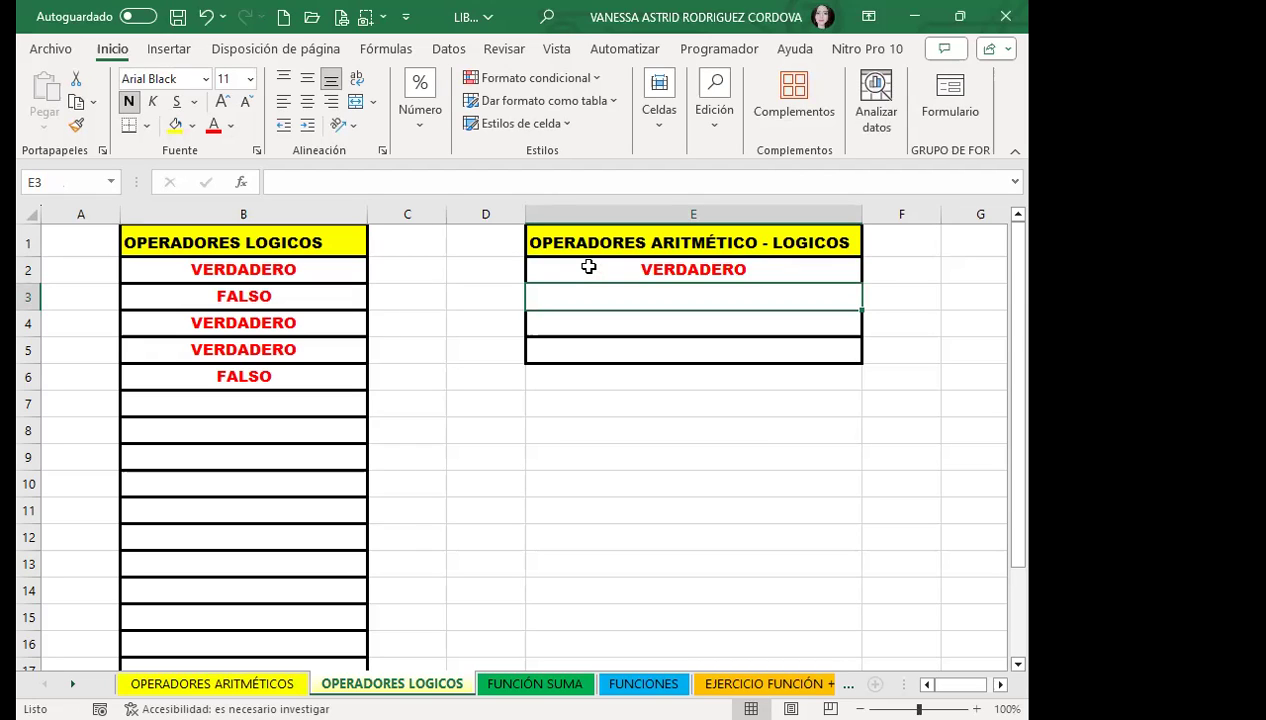
left_click(588, 267)
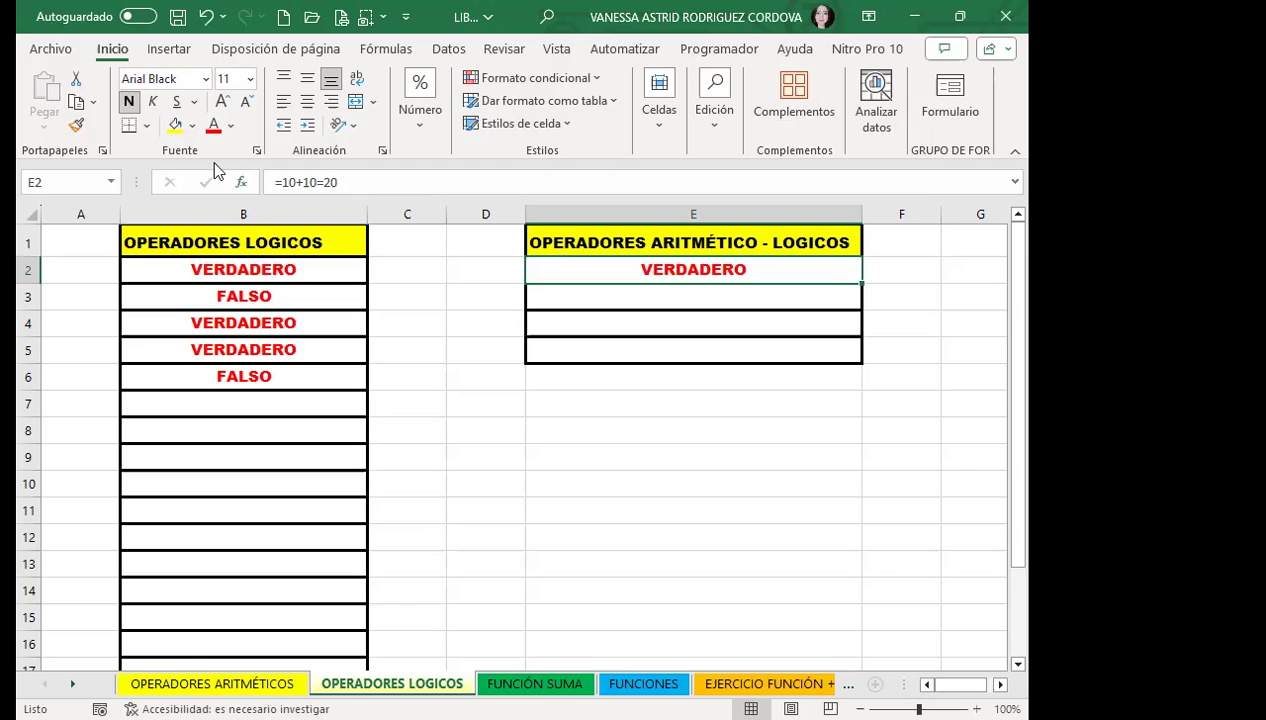
Enter =50/100=800 in E3 so it shows FALSO, then review its formula
left_click(666, 296)
type("=")
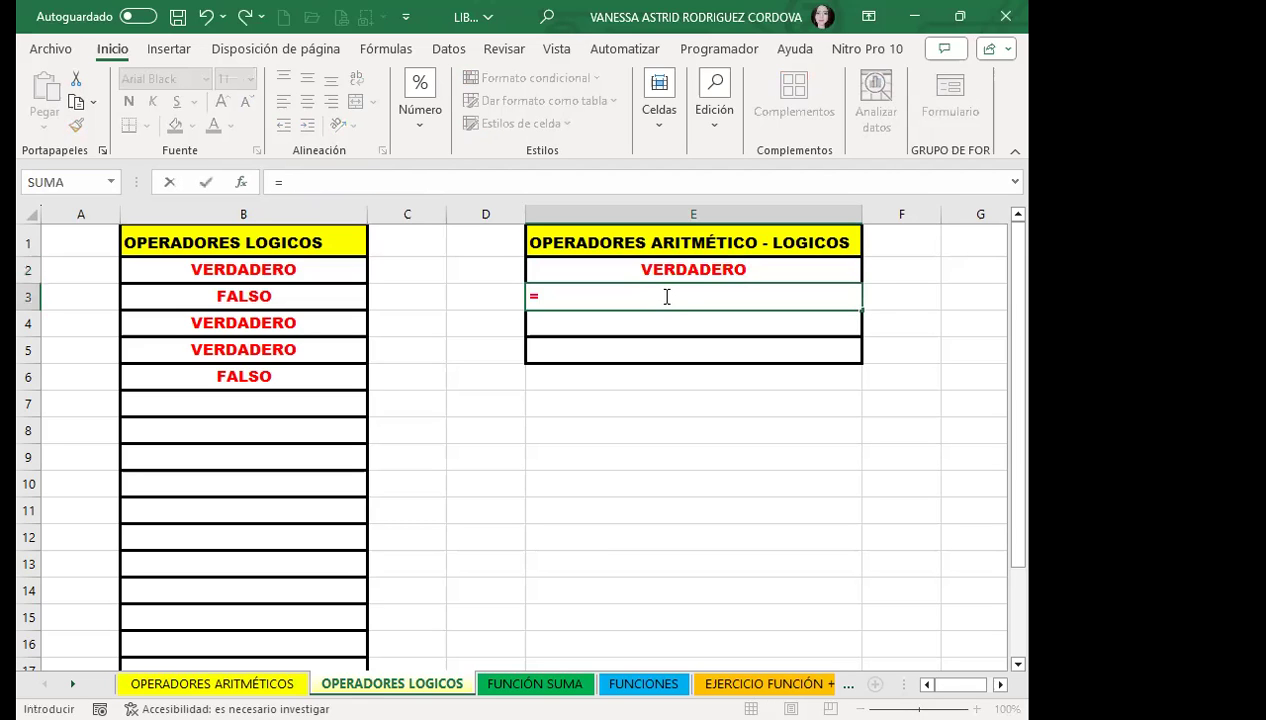
type("50")
type("/100=")
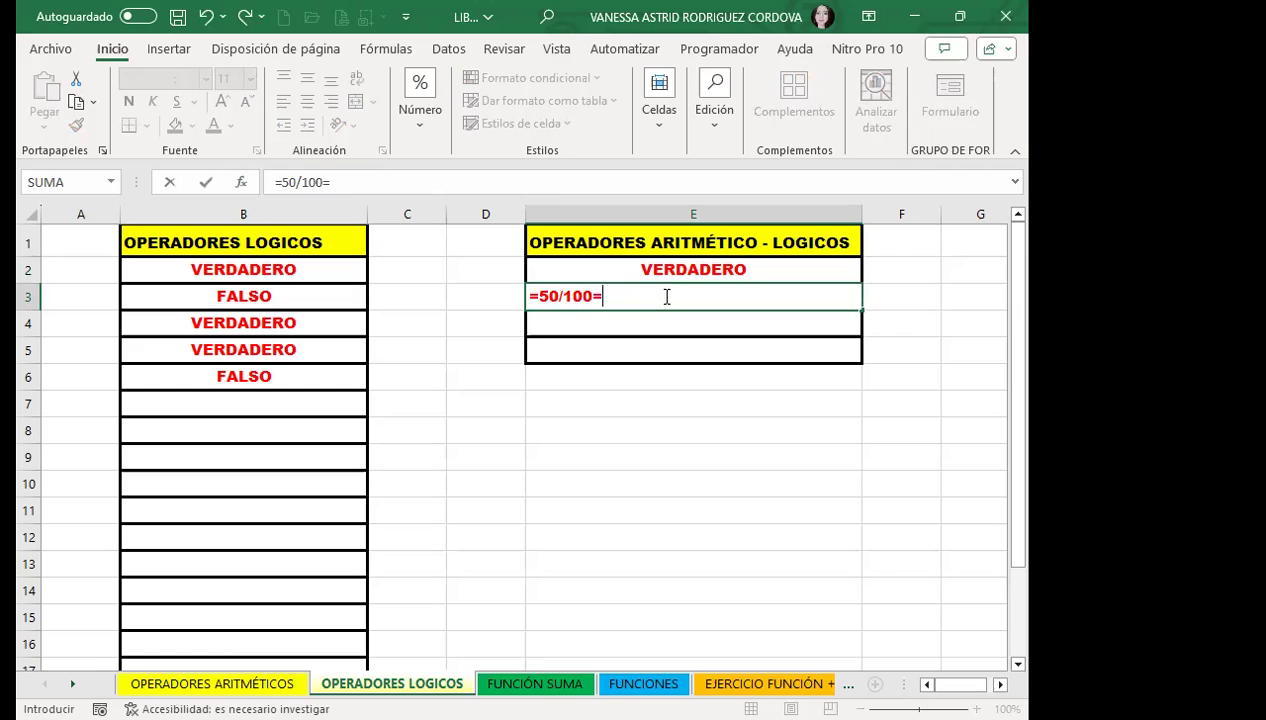
type("800")
key("Return")
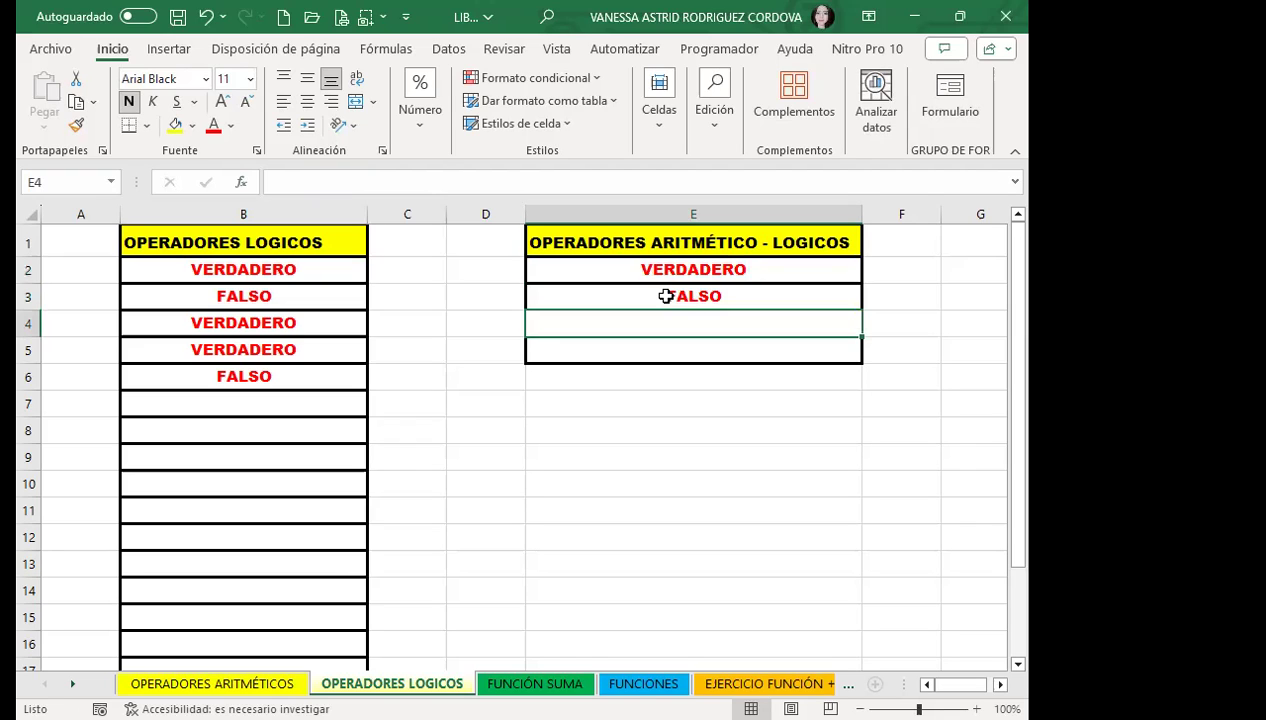
left_click(665, 296)
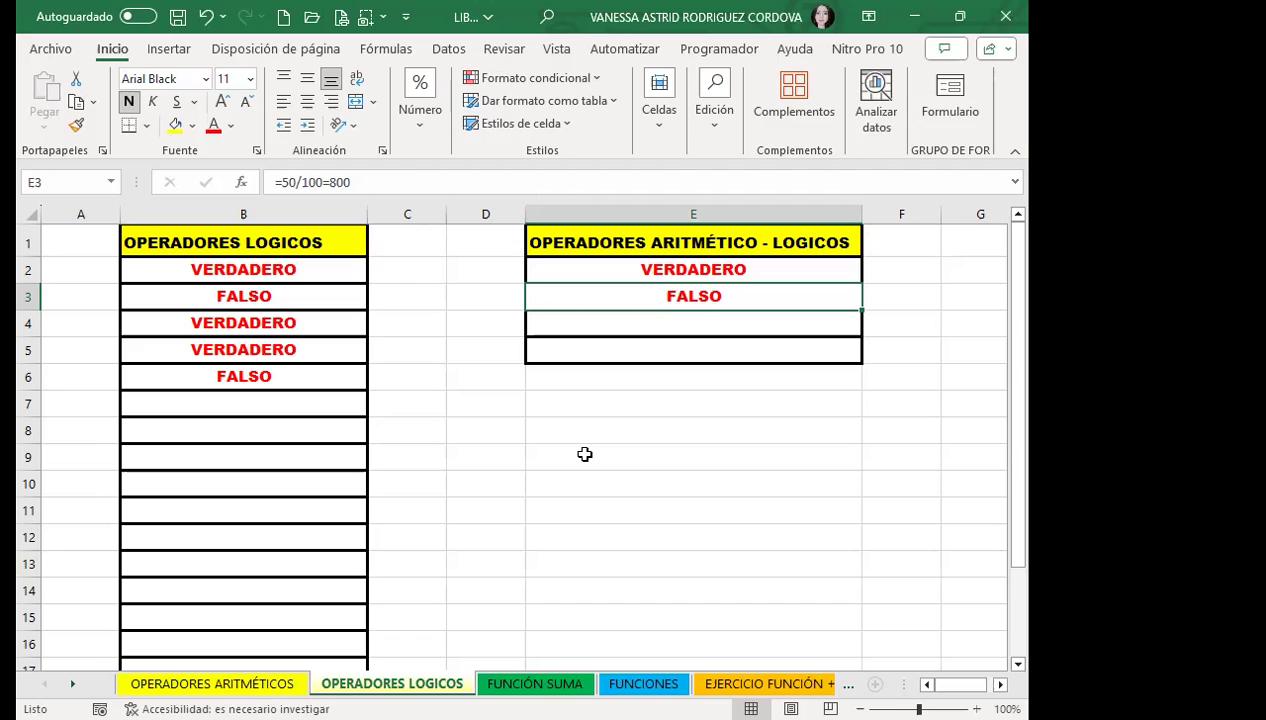
On OPERADORES ARITMÉTICOS, append =16 to B2's formula so it shows VERDADERO, then return to OPERADORES LOGICOS
left_click(212, 684)
left_click(215, 275)
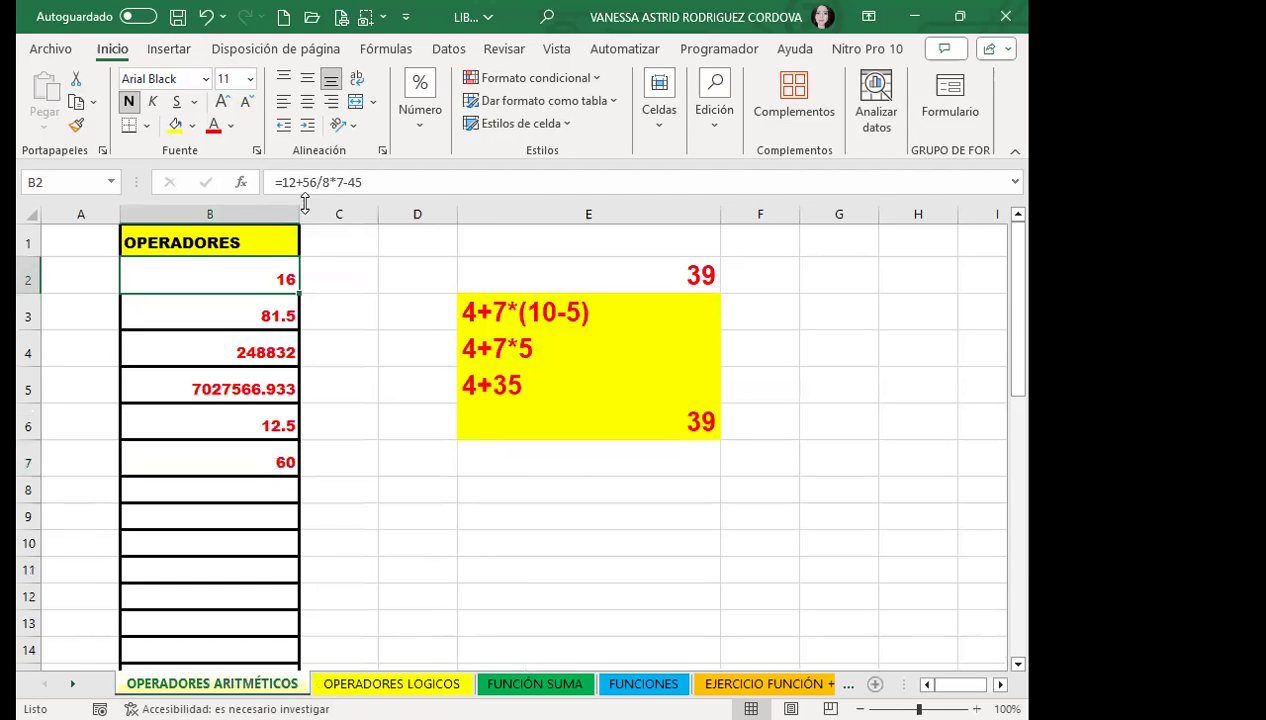
left_click(369, 182)
type("=16")
key("Return")
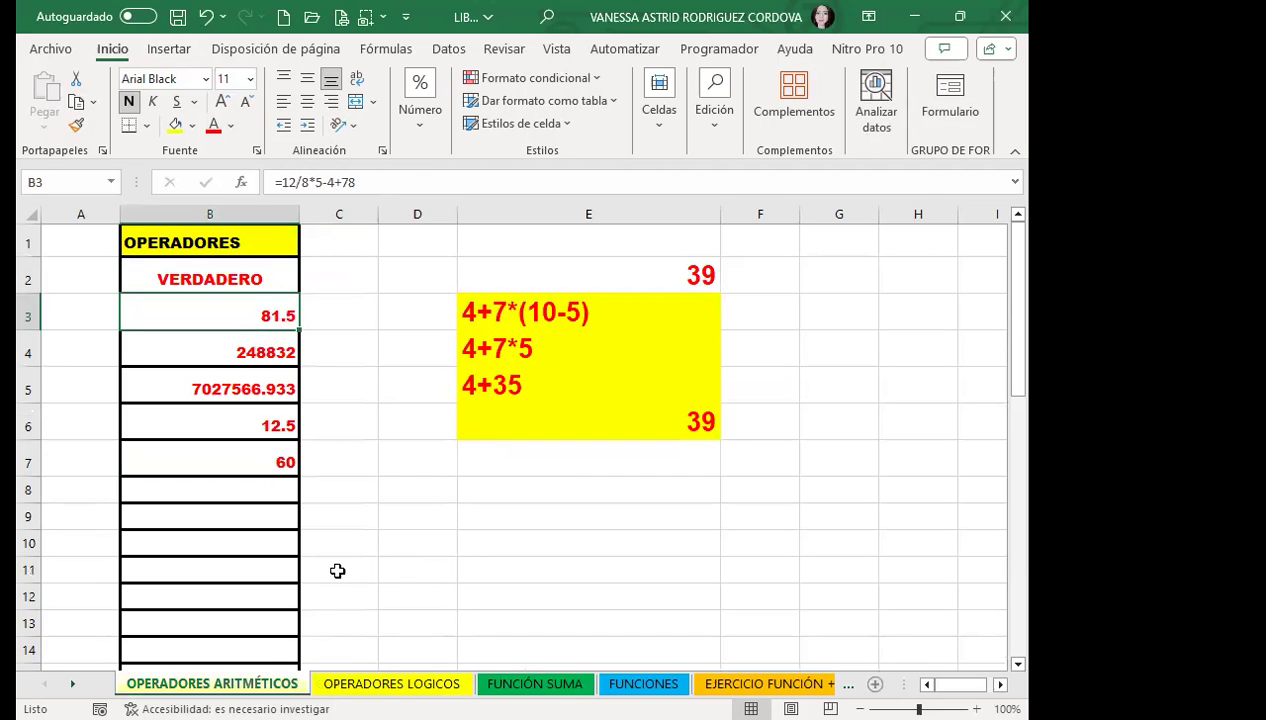
left_click(407, 683)
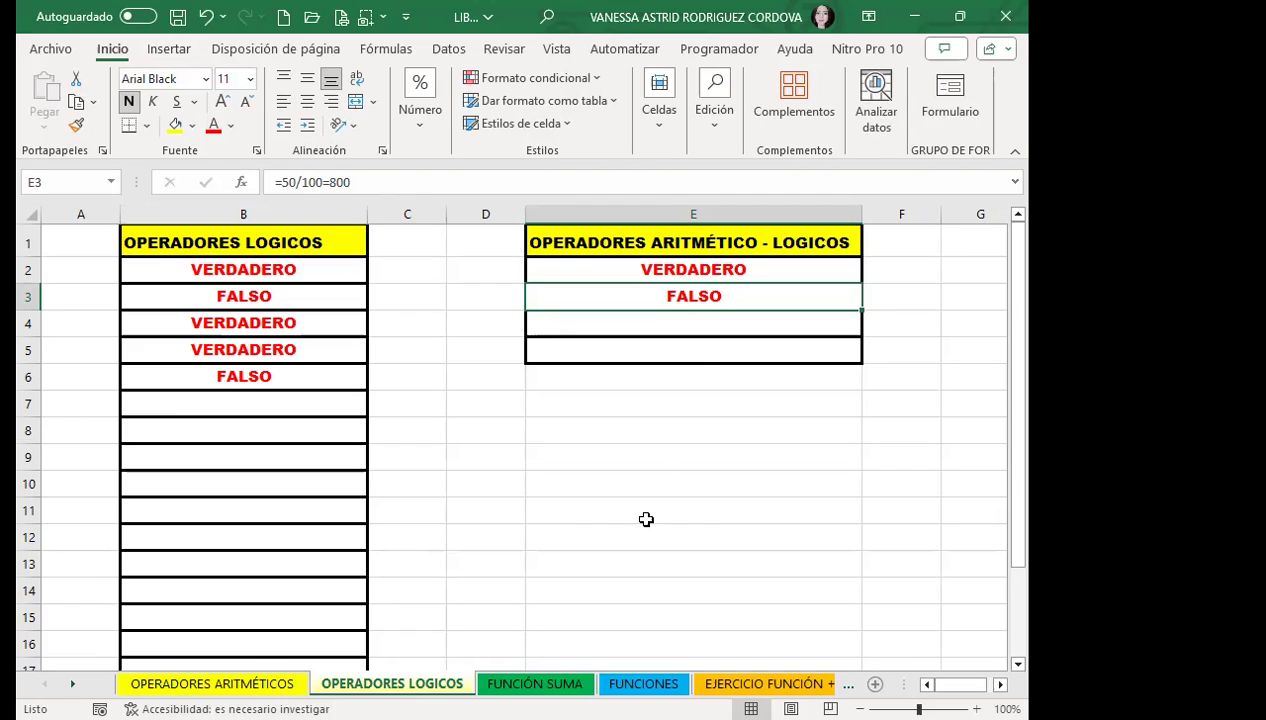
Enter =50+50=100 in E4, removing a stray parenthesis, so it shows VERDADERO
left_click(678, 346)
left_click(685, 320)
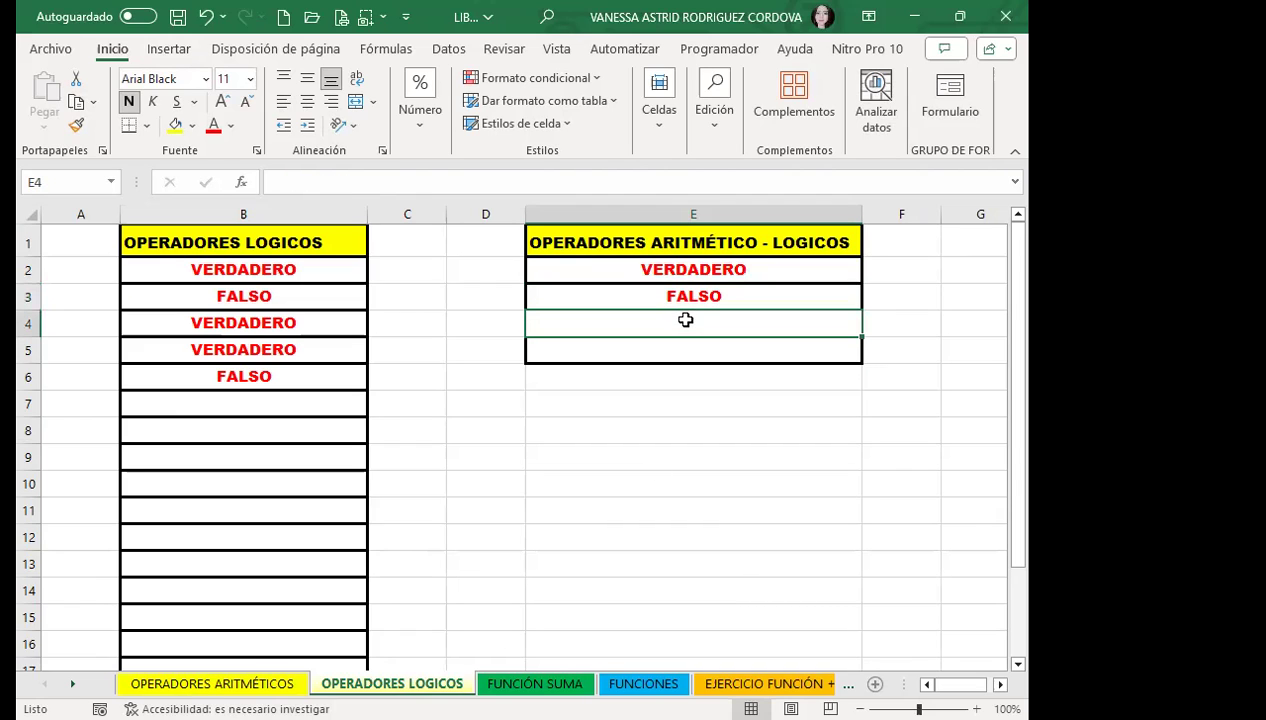
type("=50")
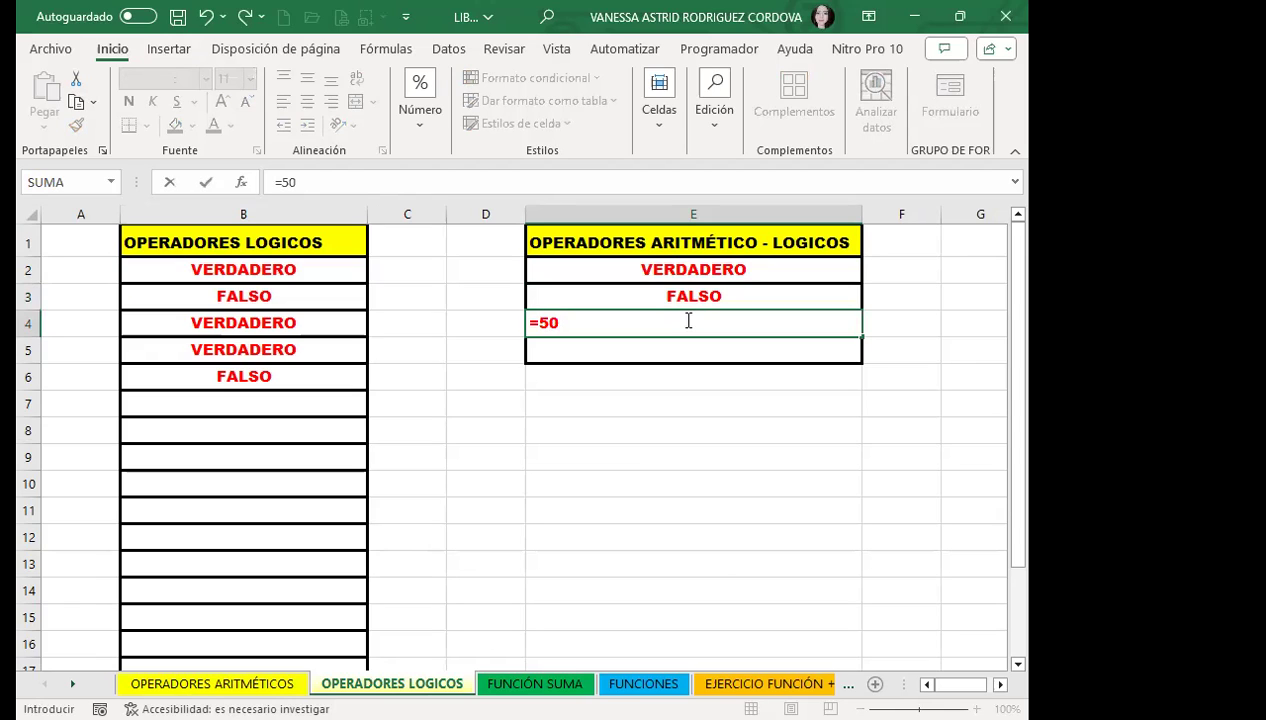
type(")")
key("BackSpace")
type("+50")
type("=100")
key("Return")
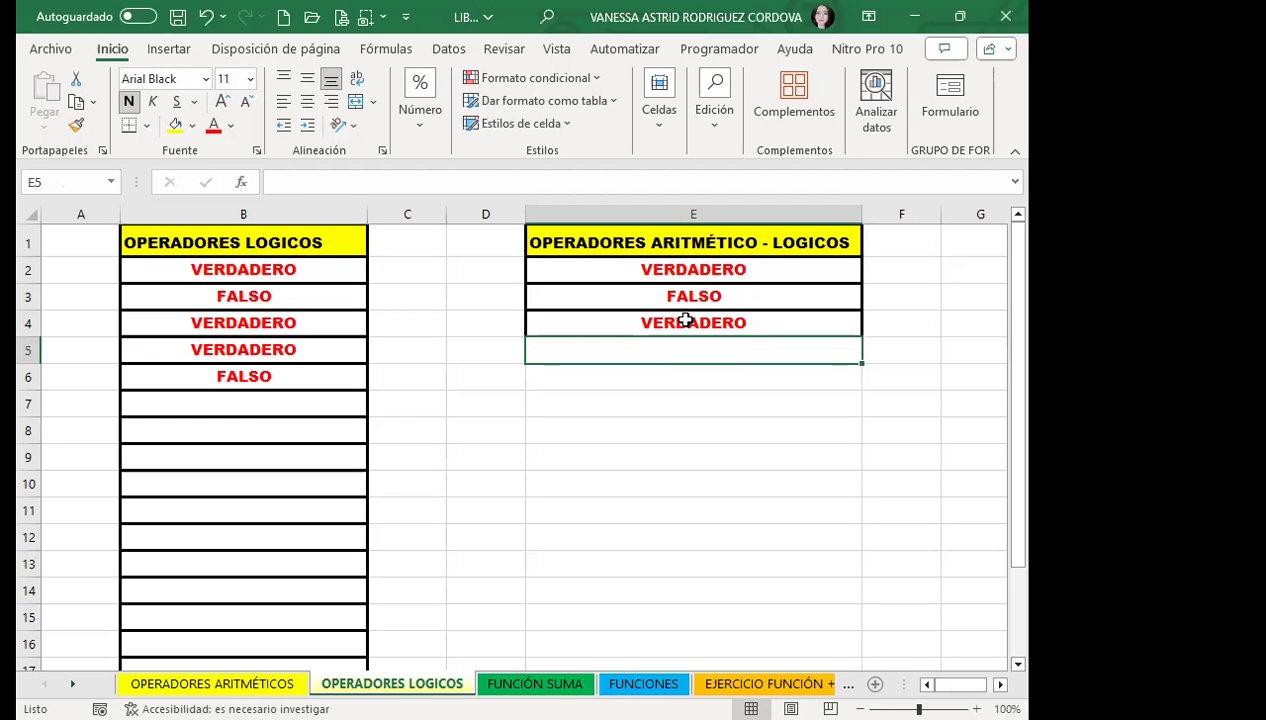
left_click(686, 320)
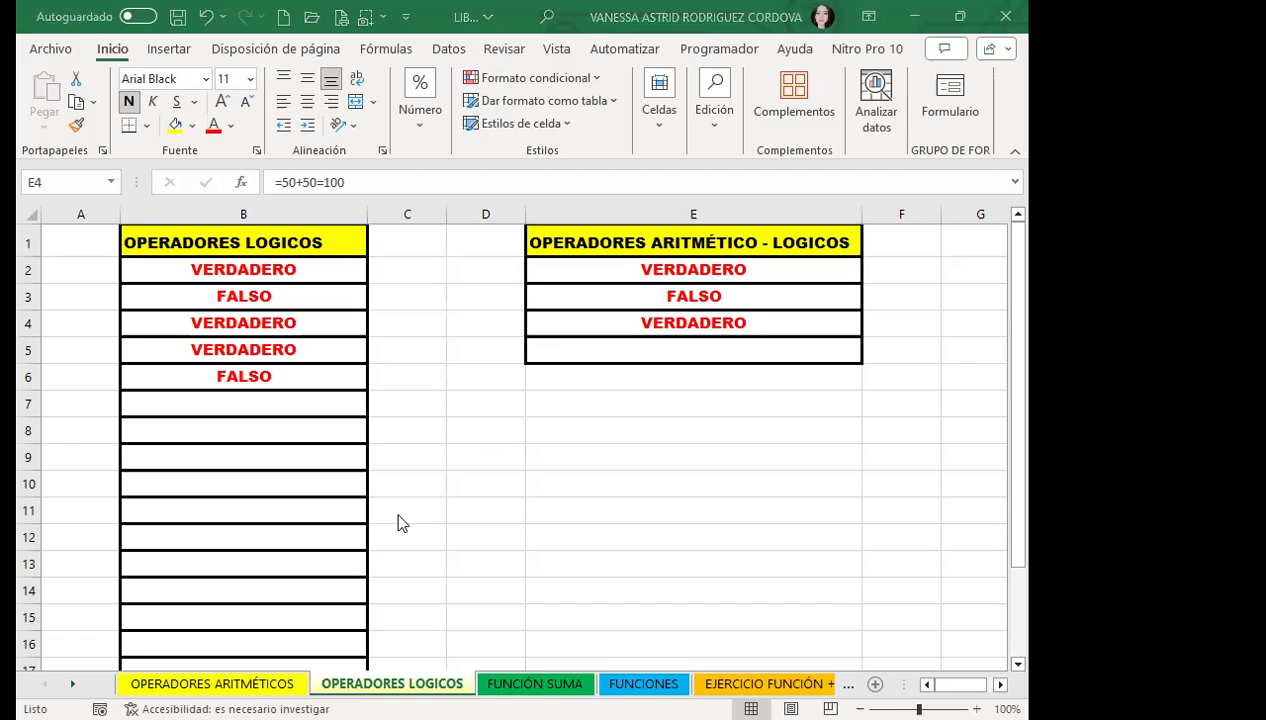
Switch to PowerPoint and advance from slide 7 to the 'Asistente de fórmula' slide
key("alt+Tab")
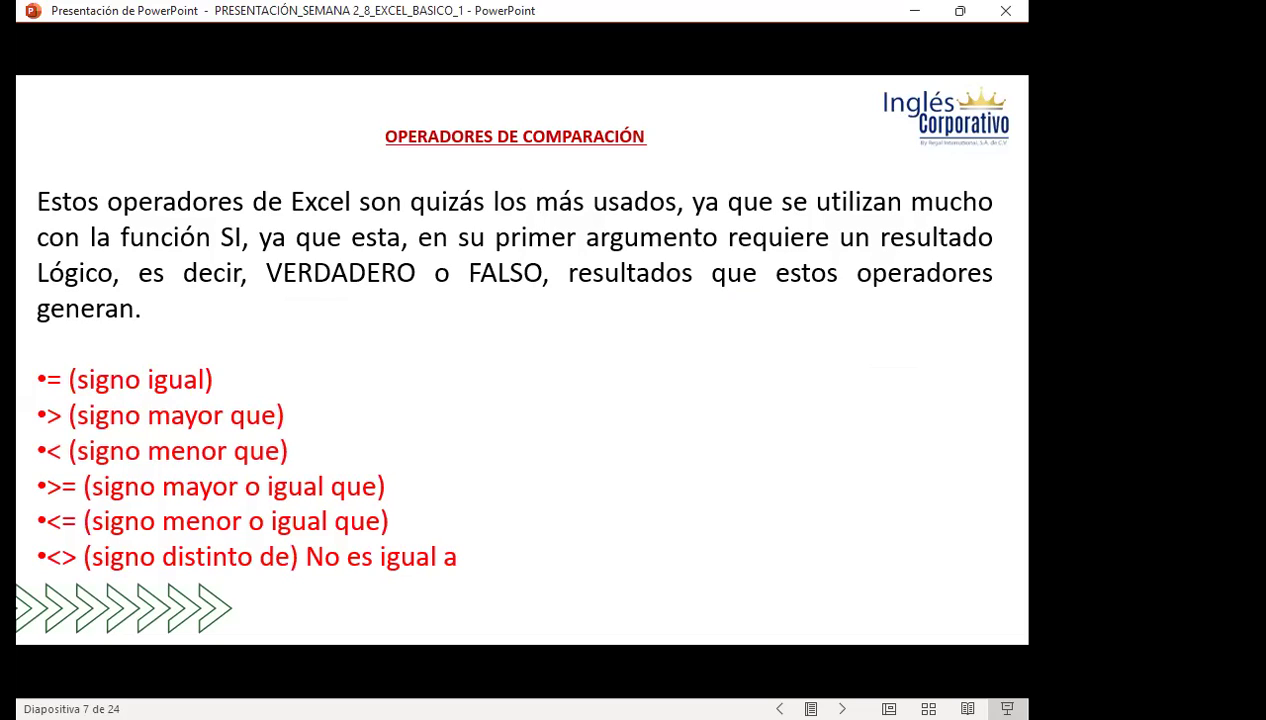
key("Right")
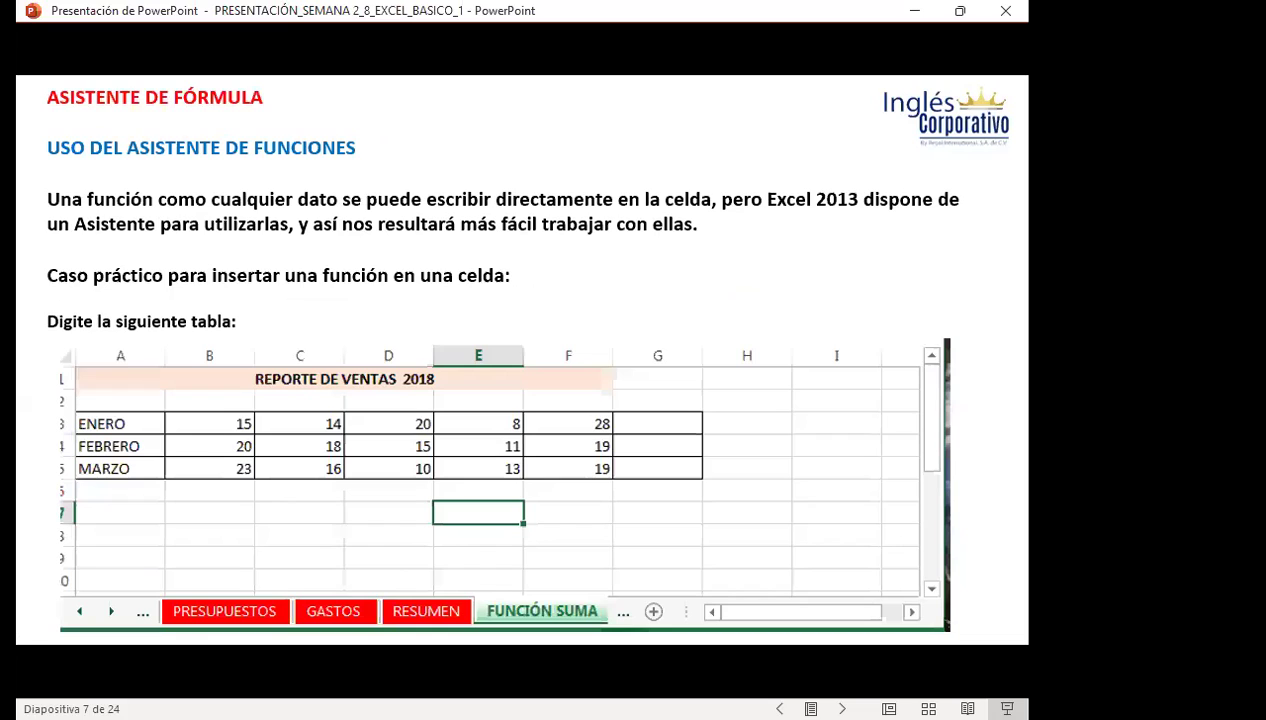
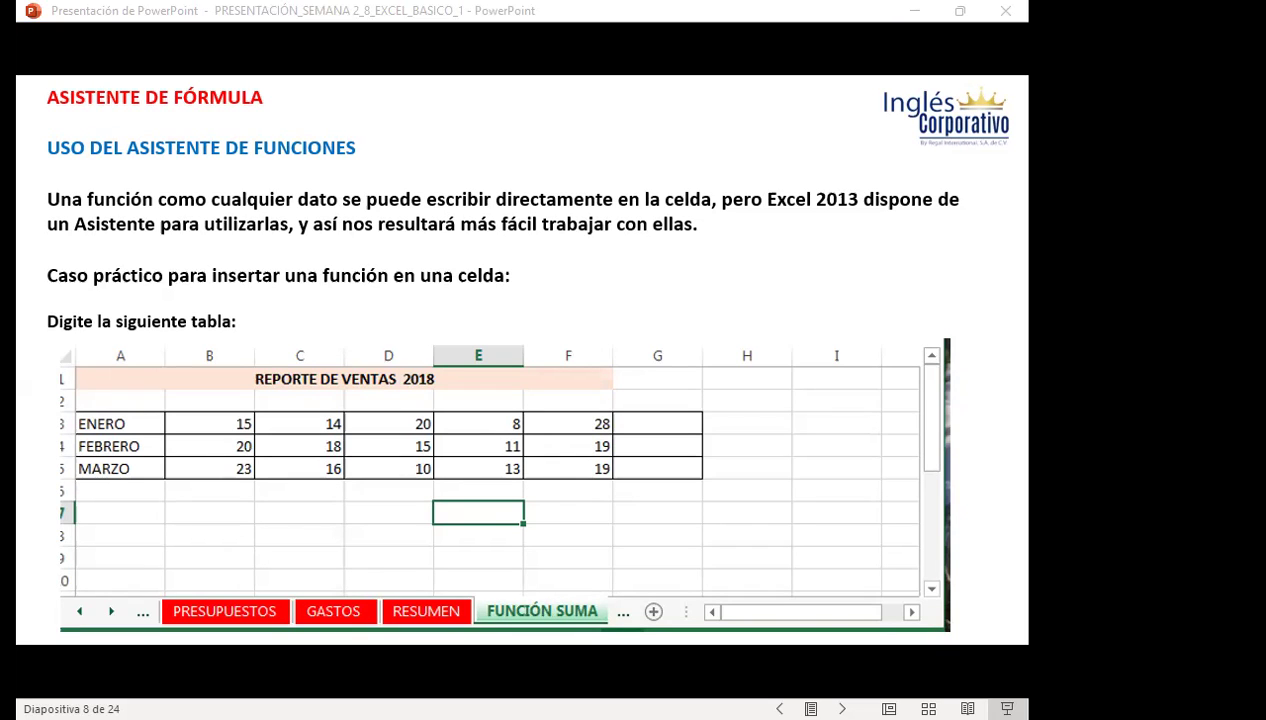
Advance the presentation to slide 9, on inserting a function into cell G3
left_click(893, 407)
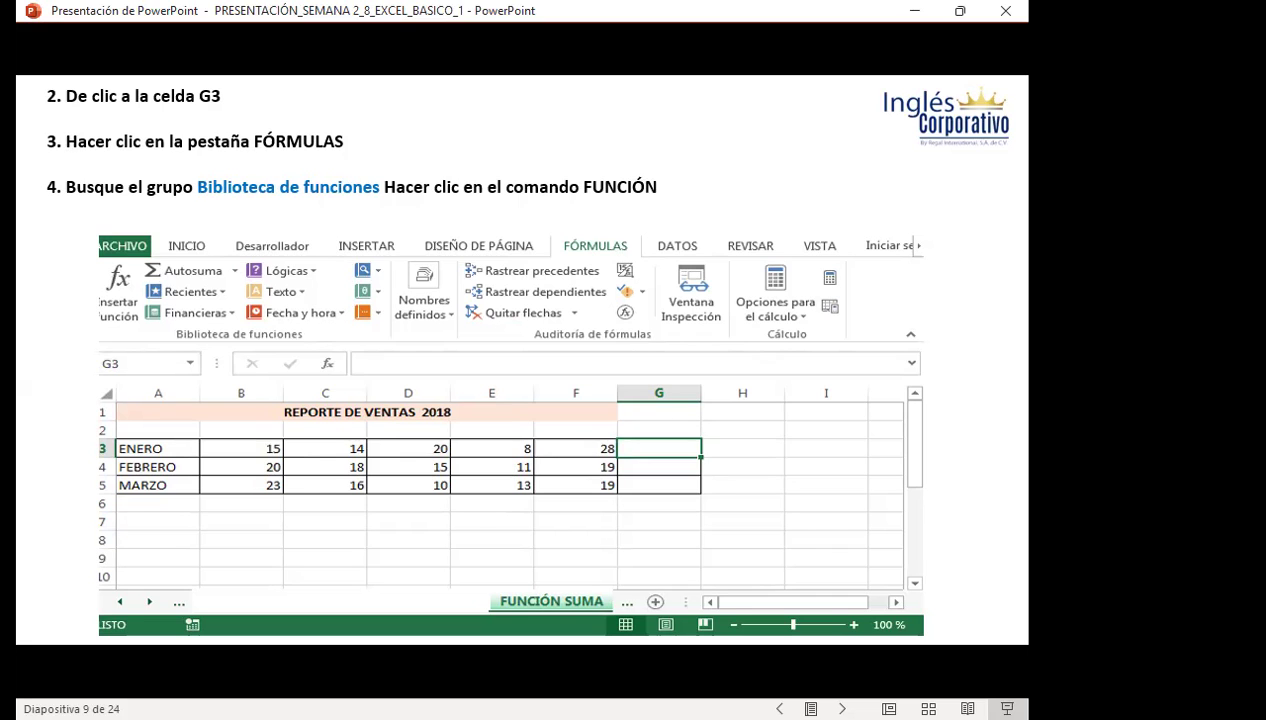
Advance to slide 10, showing the Insertar función dialog
key("Right")
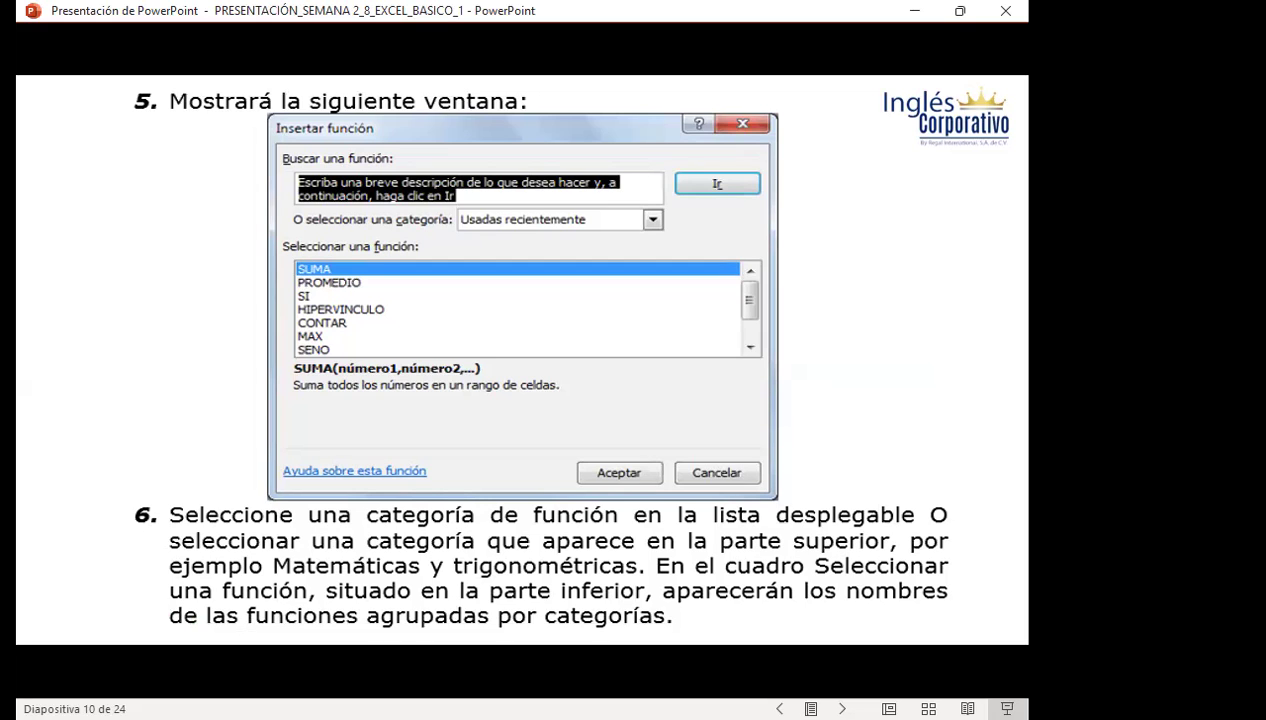
Step past slide 11 to slide 12, the SUMA(B3:F3) = 85 example
key("Right")
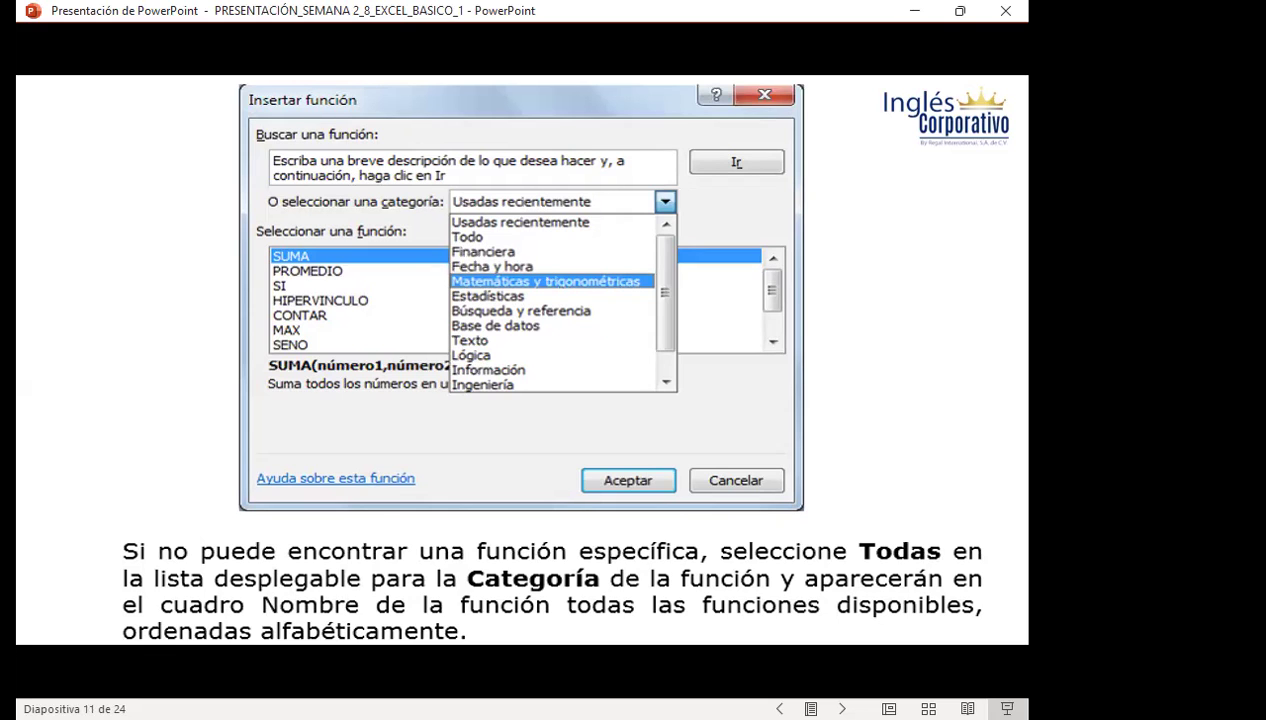
key("Right")
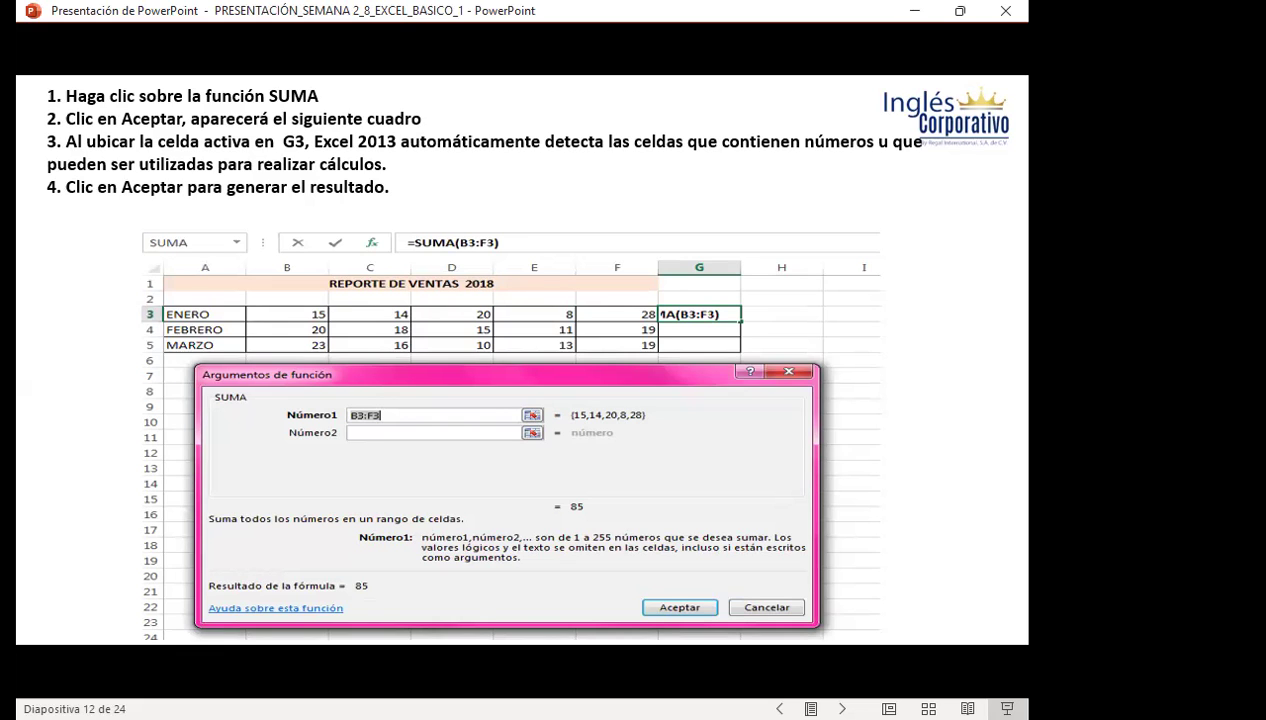
Advance to slide 13, 'Función sin asistente', with =SUMA(A3:A8) in A9
key("Right")
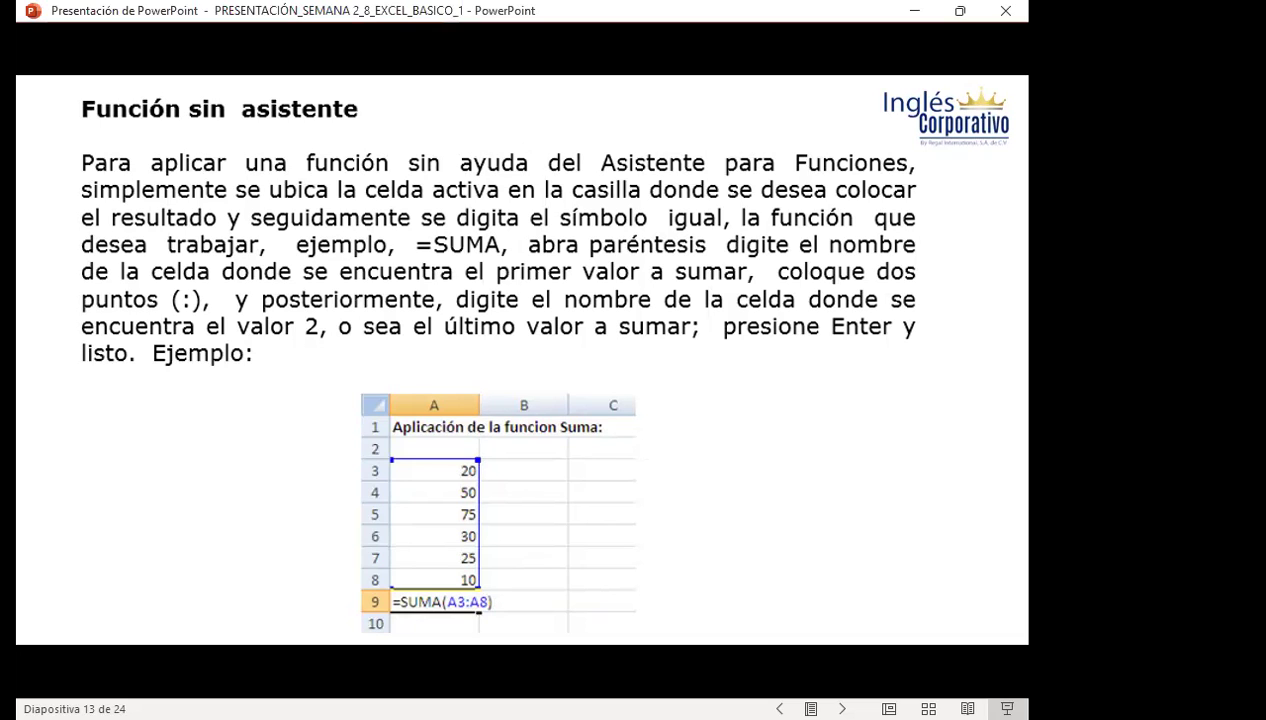
Step forward three slides through the SUMA material toward the data-errors slide
key("Right")
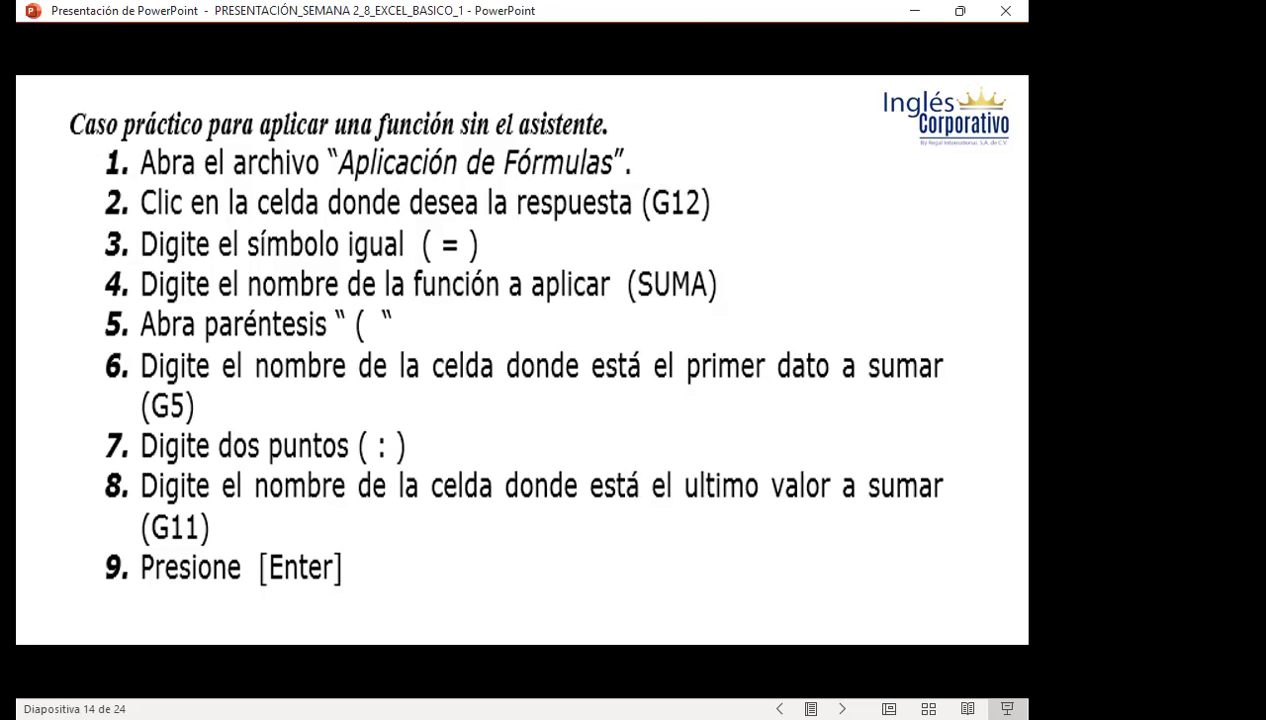
key("Right")
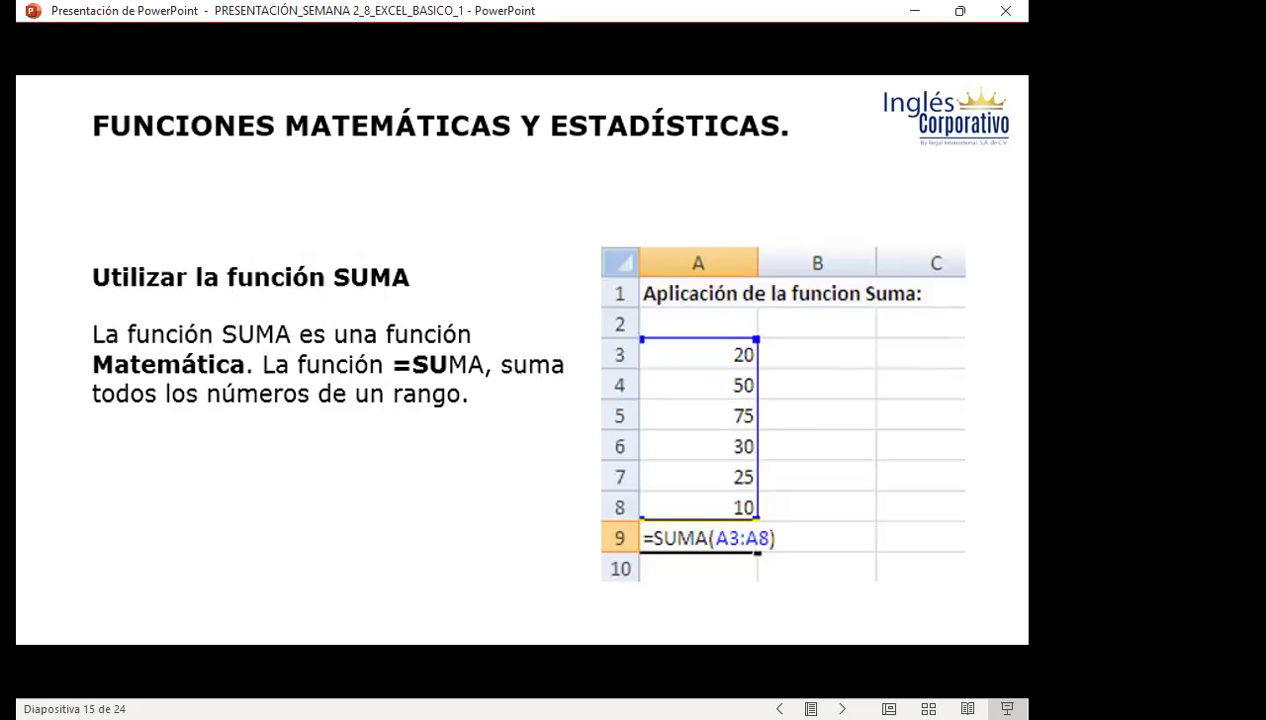
key("Right")
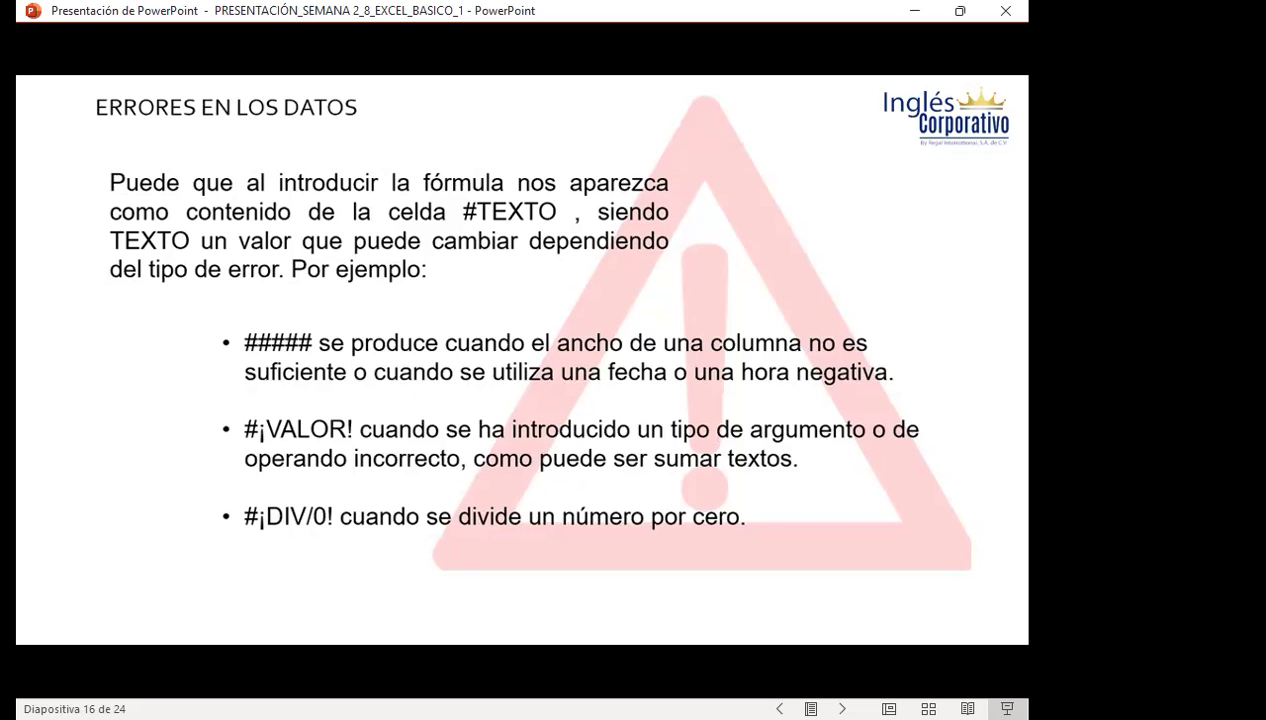
Advance to the next data-errors slide
key("Right")
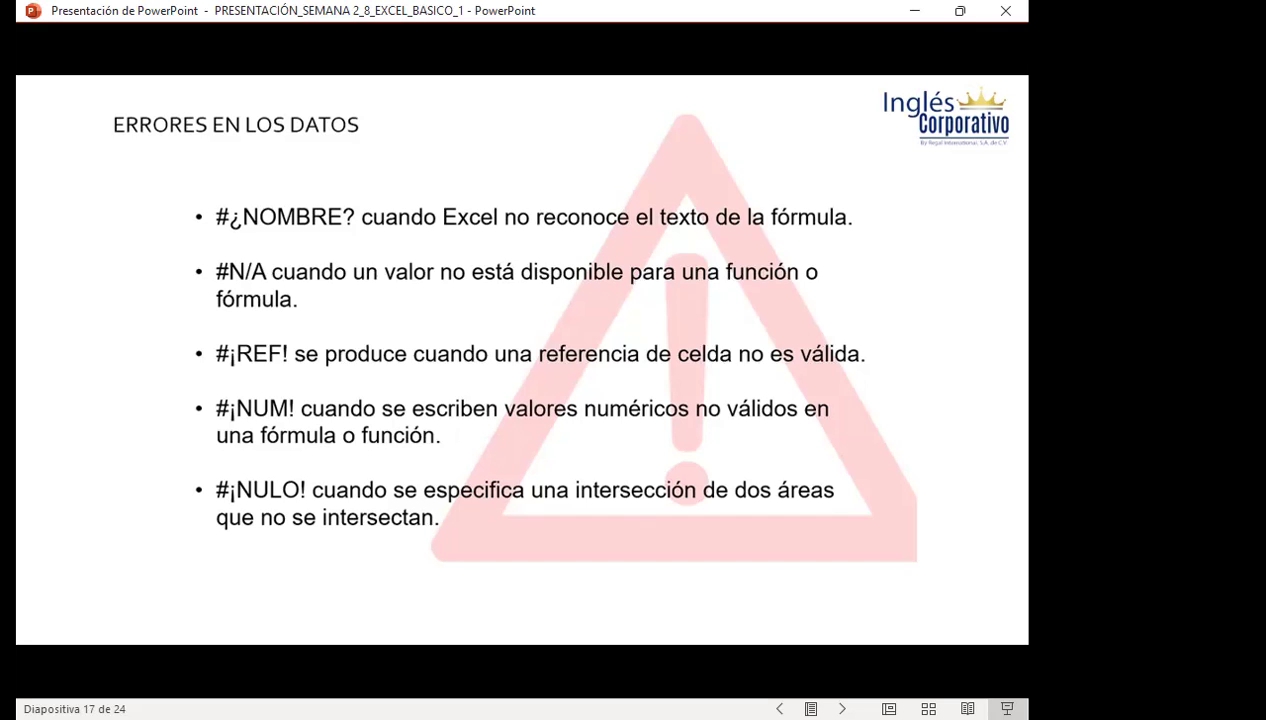
Advance to slide 18 'Ejercicios a trabajar' and switch to the Excel workbook
key("Right")
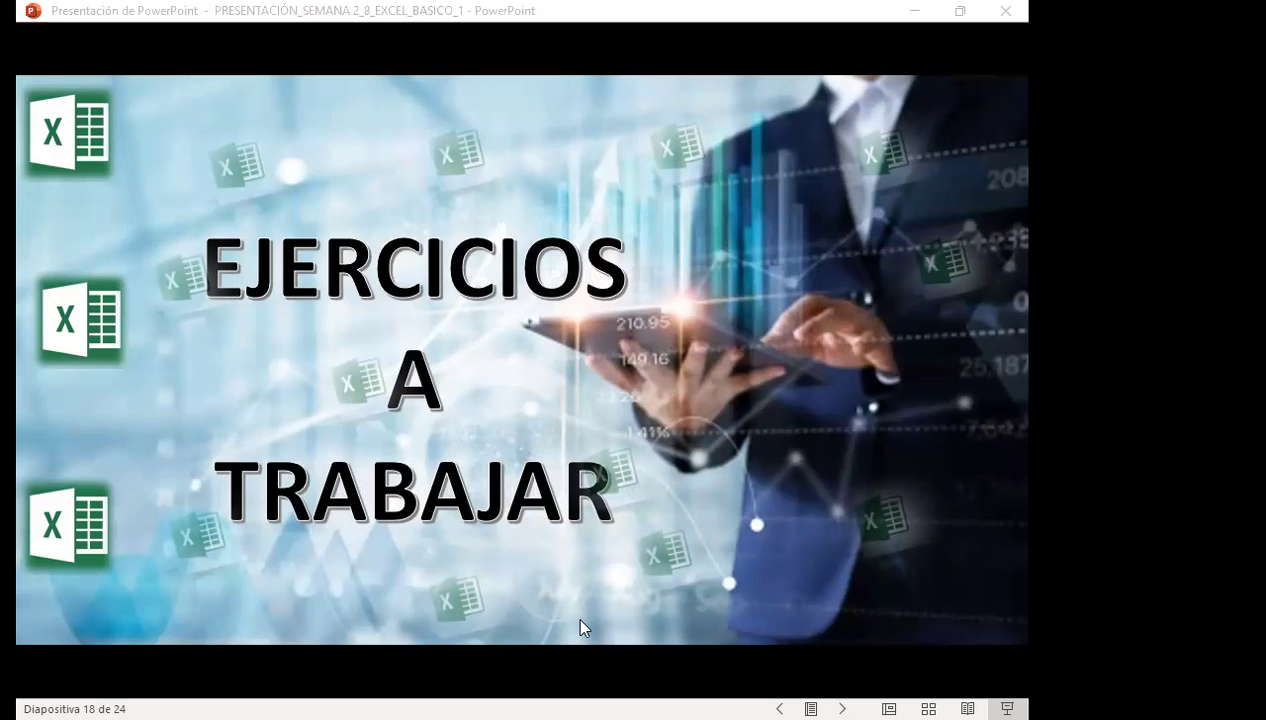
key("alt+Tab")
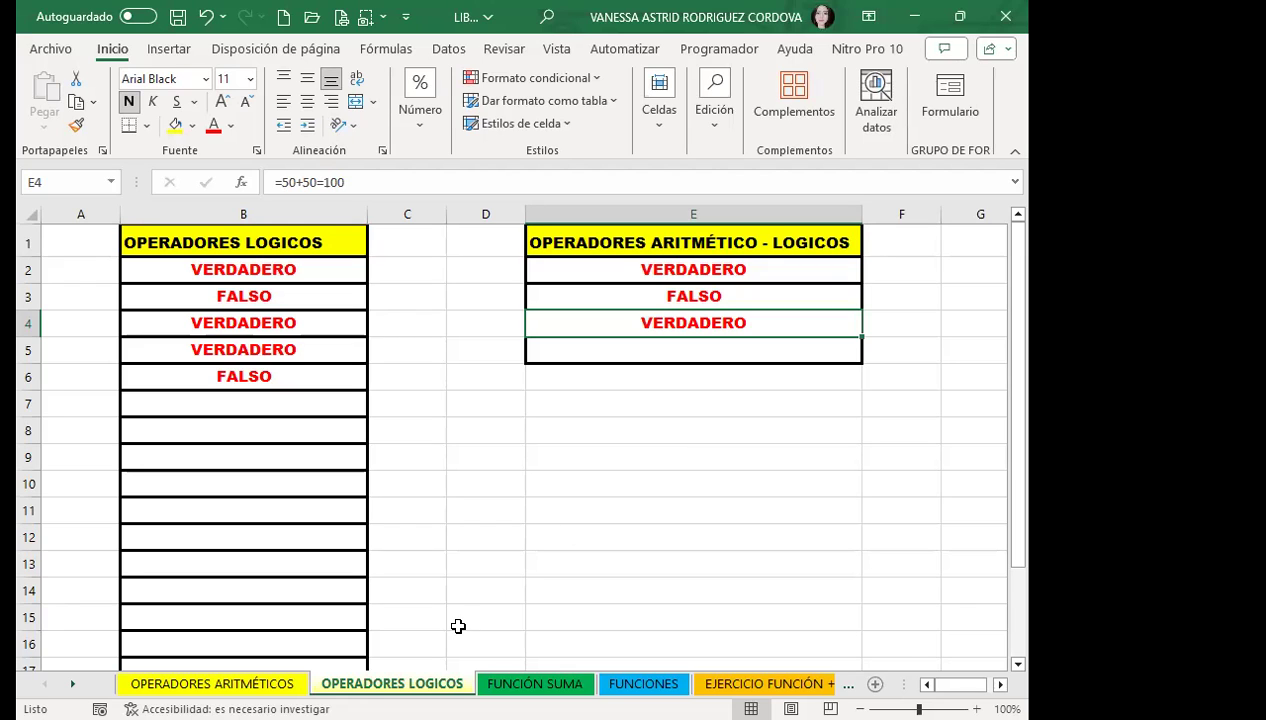
Open the FUNCIÓN SUMA sheet, select G3, and expand the Edición tools
left_click(537, 684)
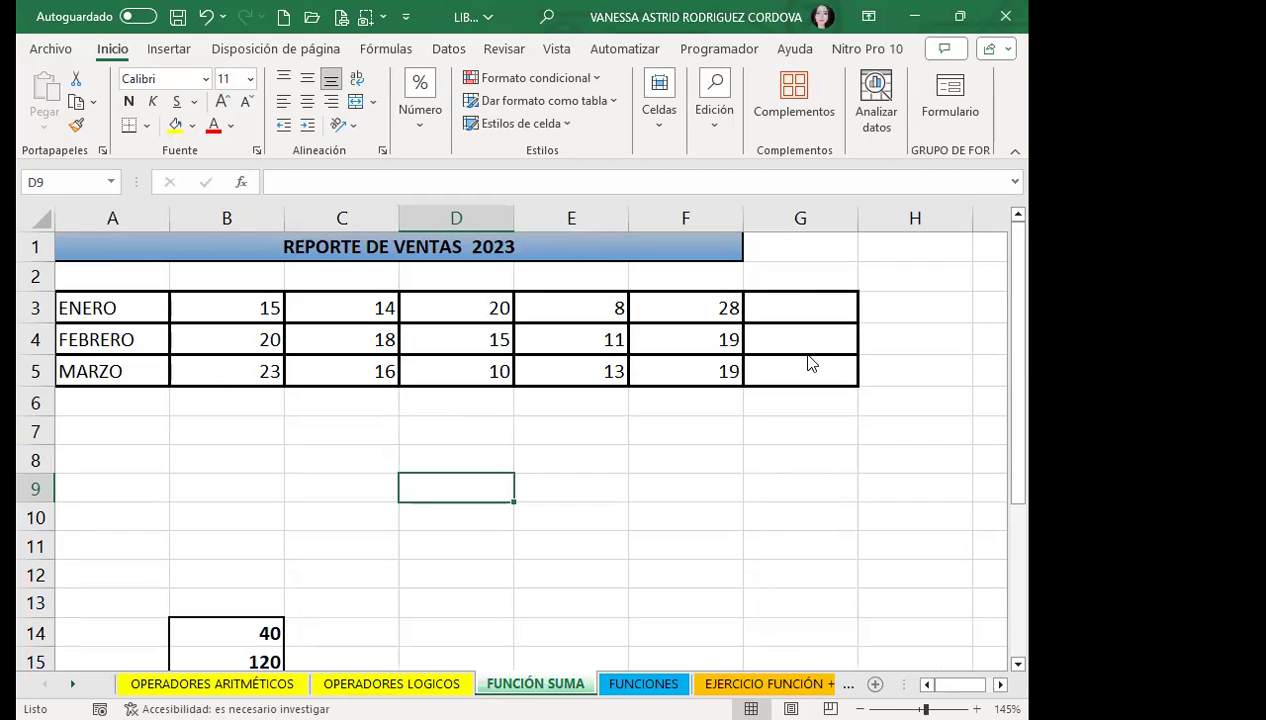
left_click(806, 304)
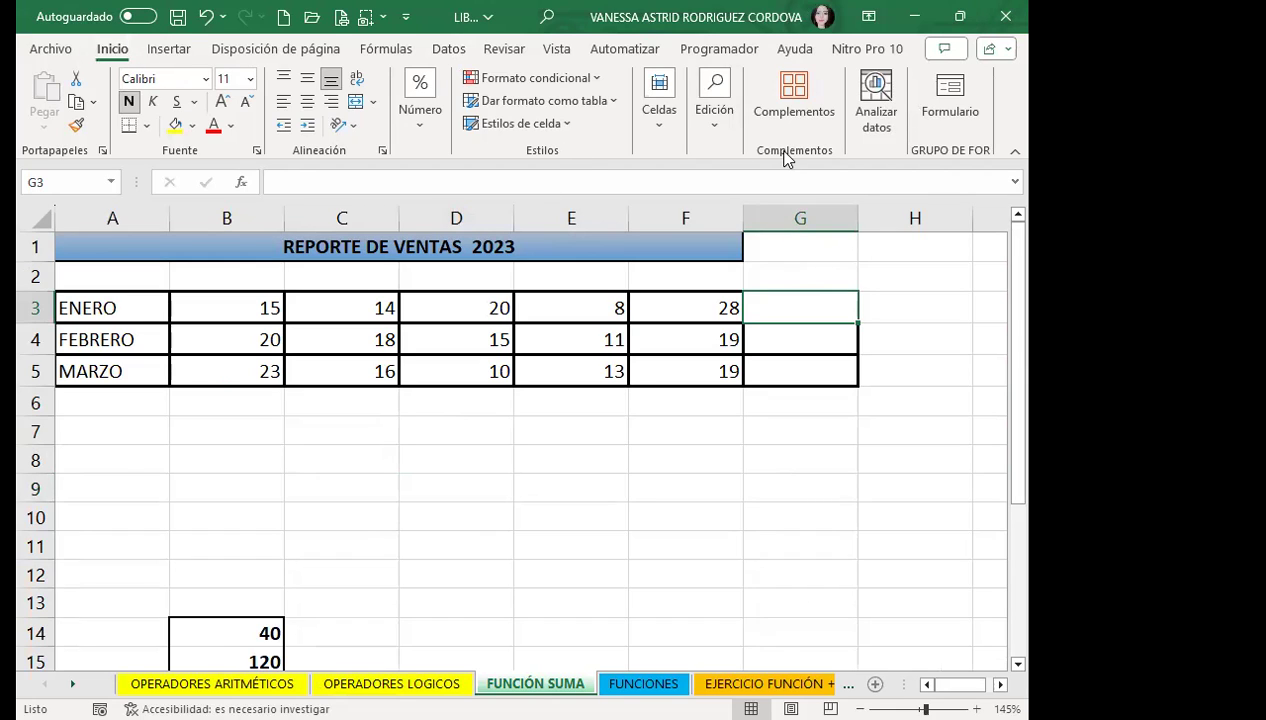
left_click(710, 137)
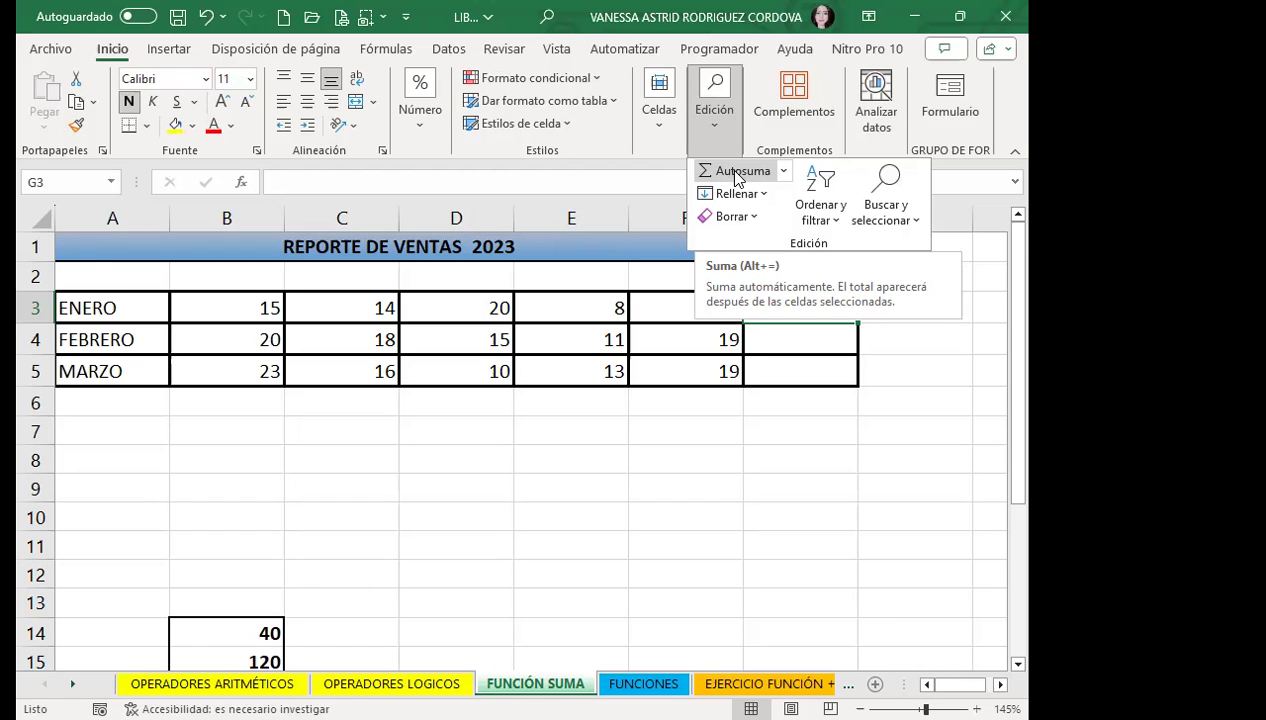
AutoSum B3:F3 into G3 for a January total of 85, then select G4
left_click(383, 50)
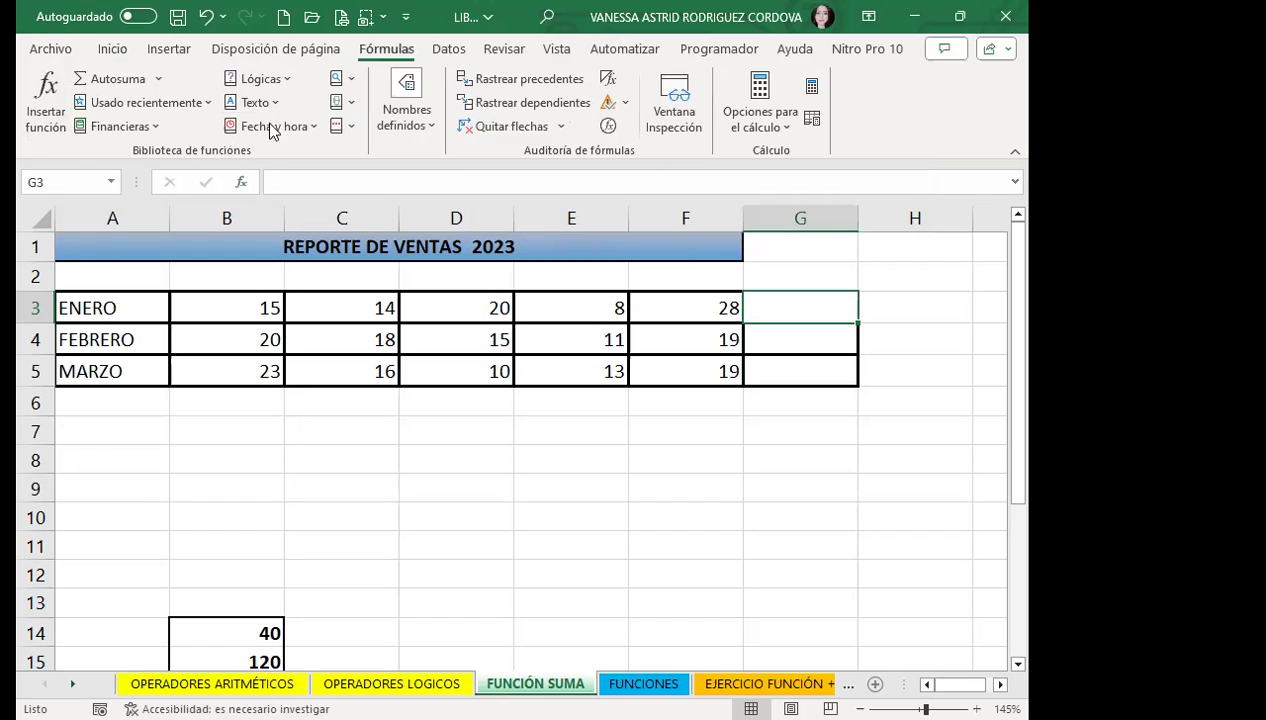
left_click(118, 79)
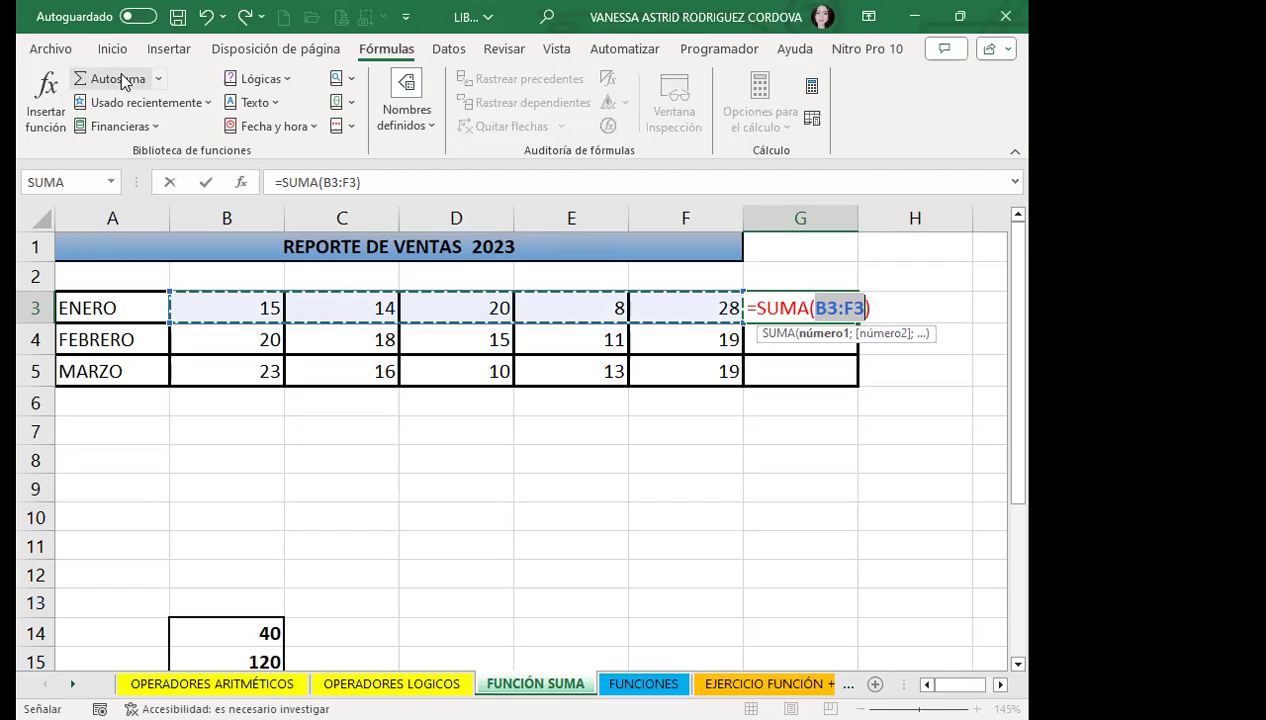
key("Return")
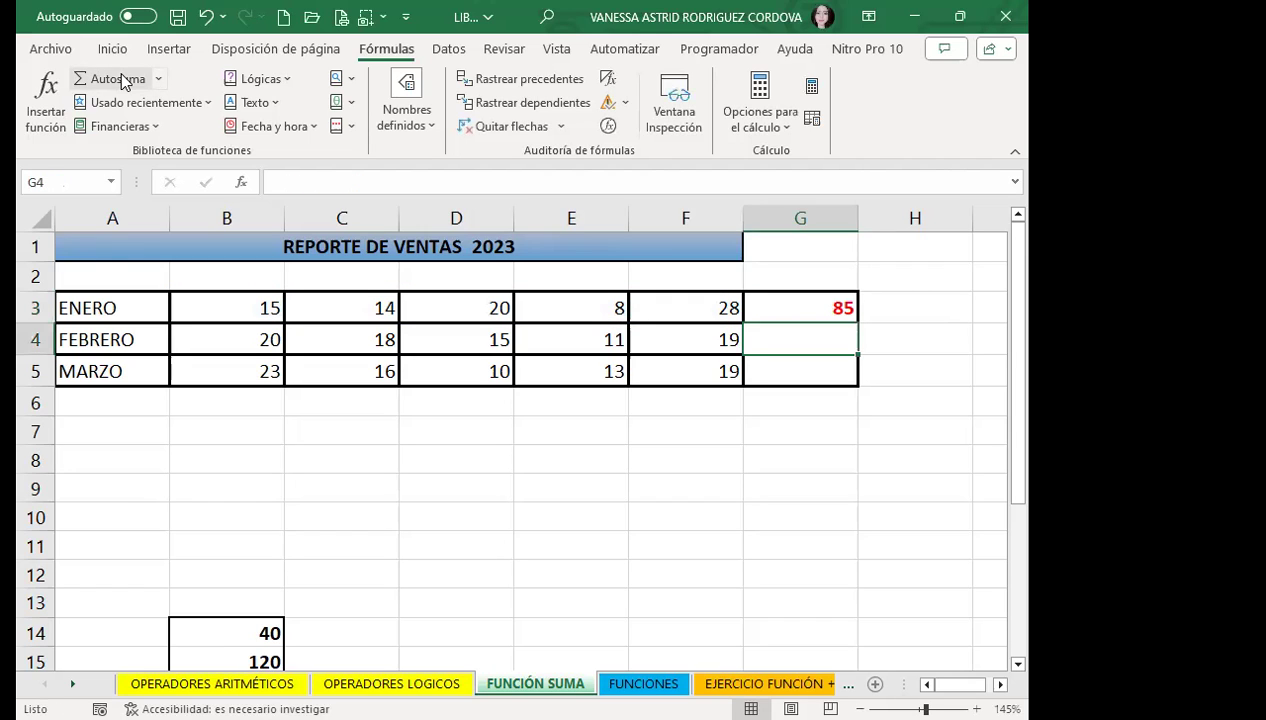
left_click(776, 314)
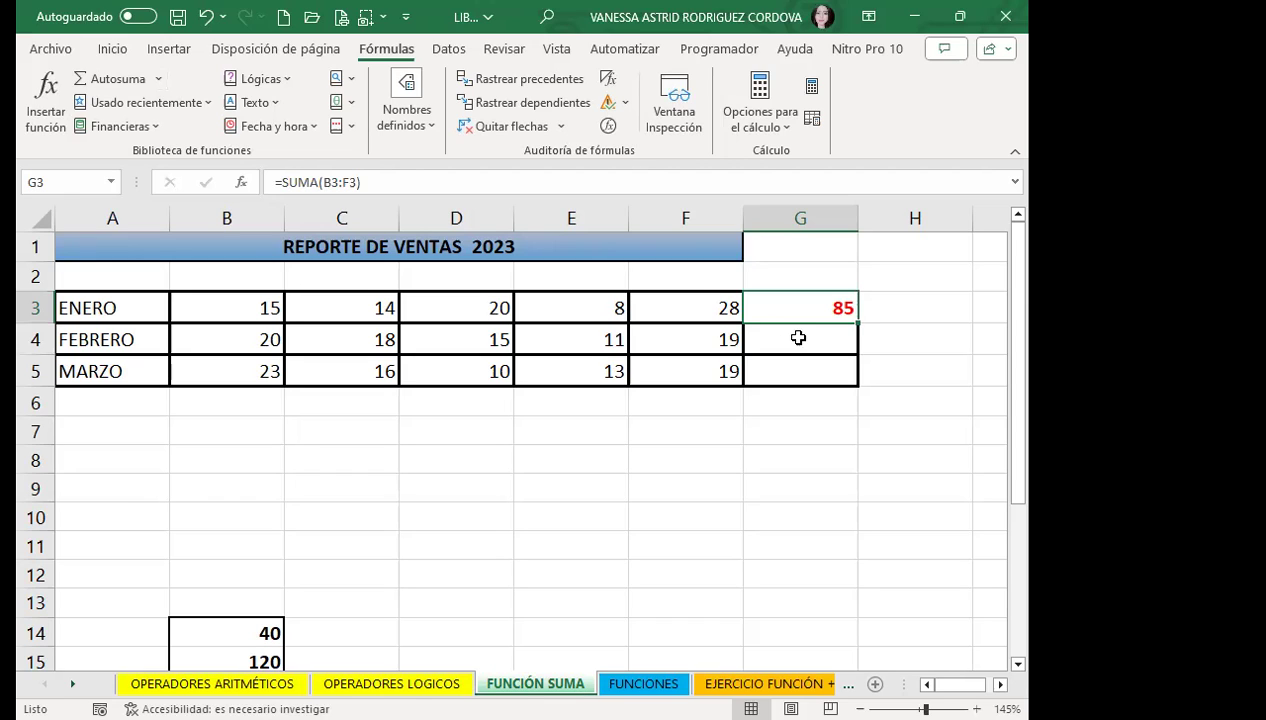
left_click(800, 339)
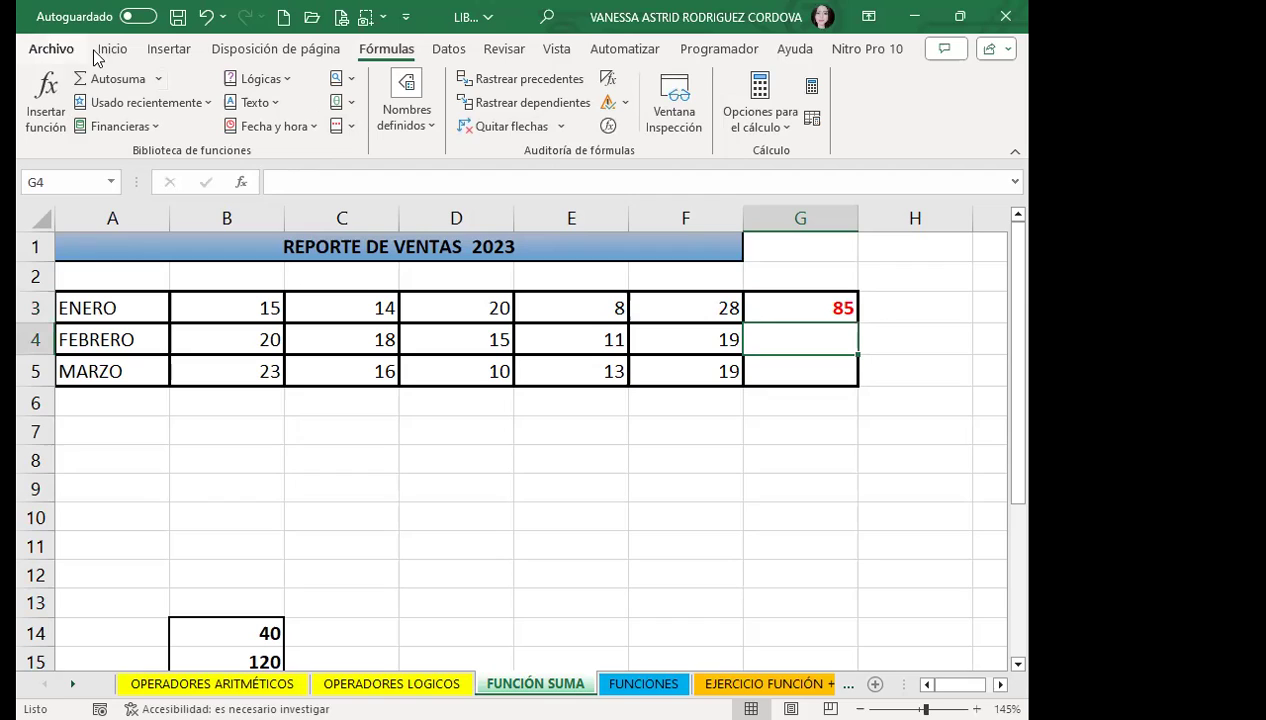
Open Insertar función for G4 and browse the math and trigonometry category
left_click(238, 183)
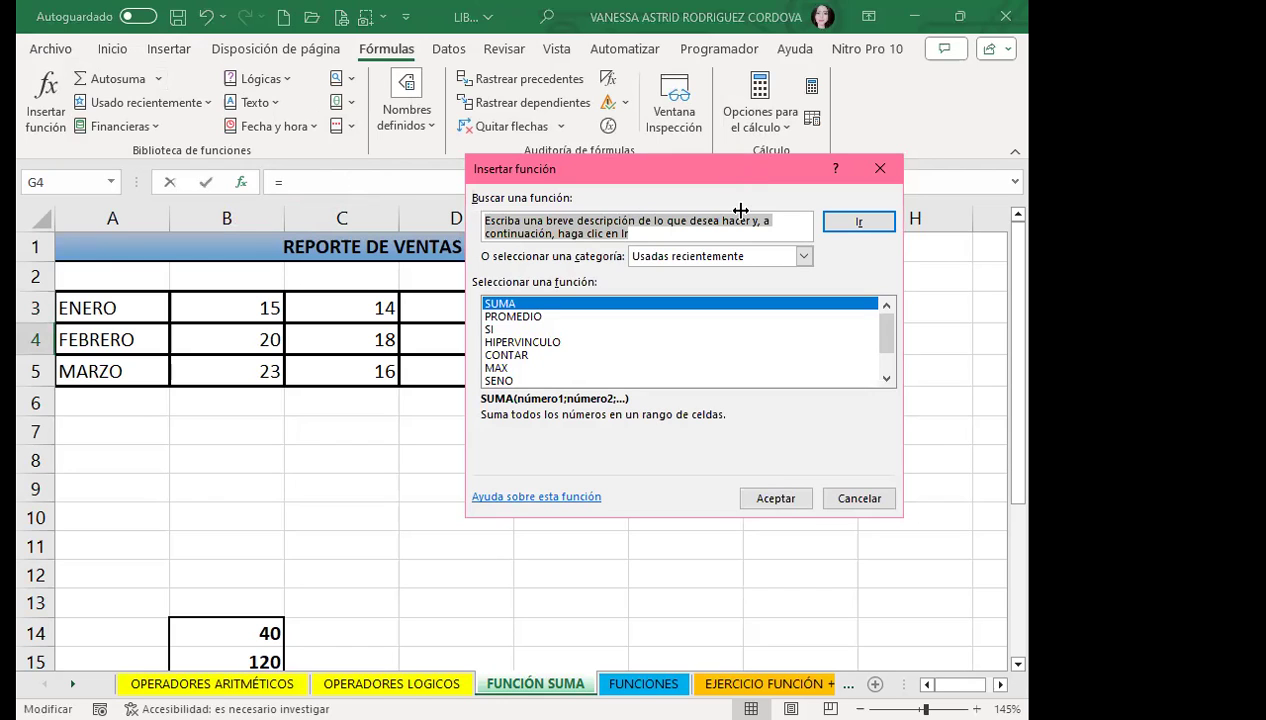
key("Escape")
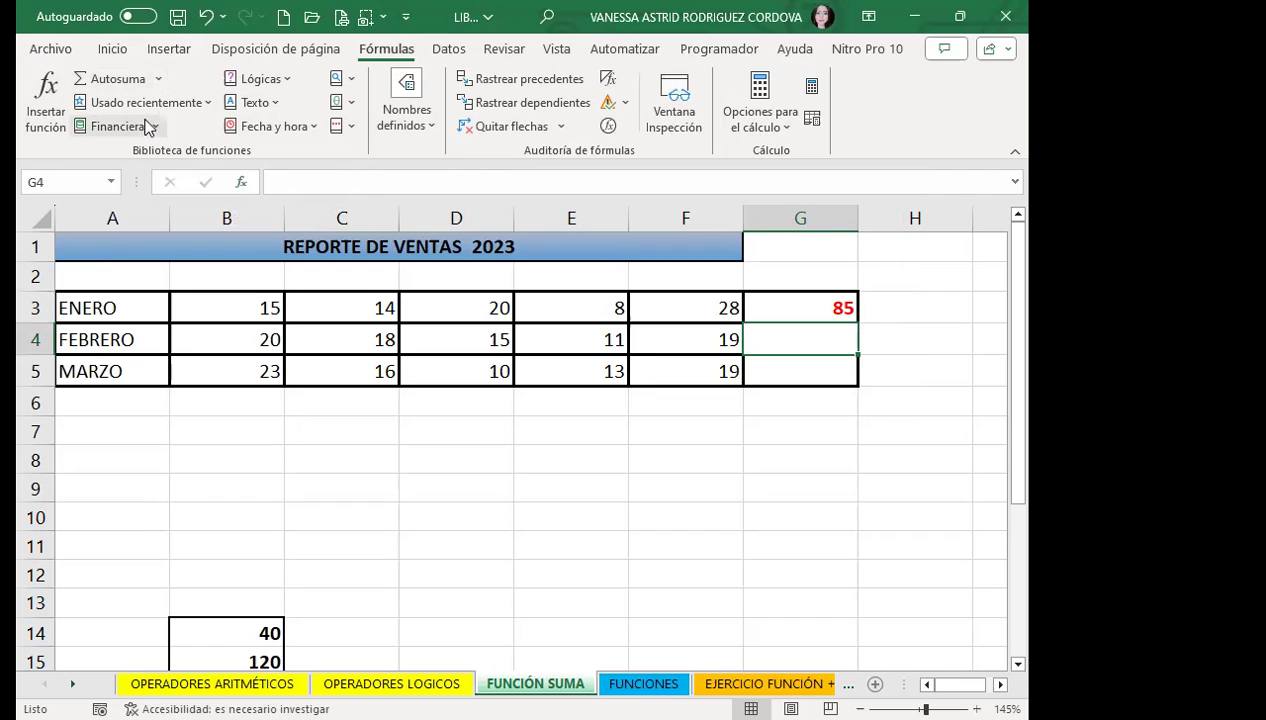
left_click(47, 88)
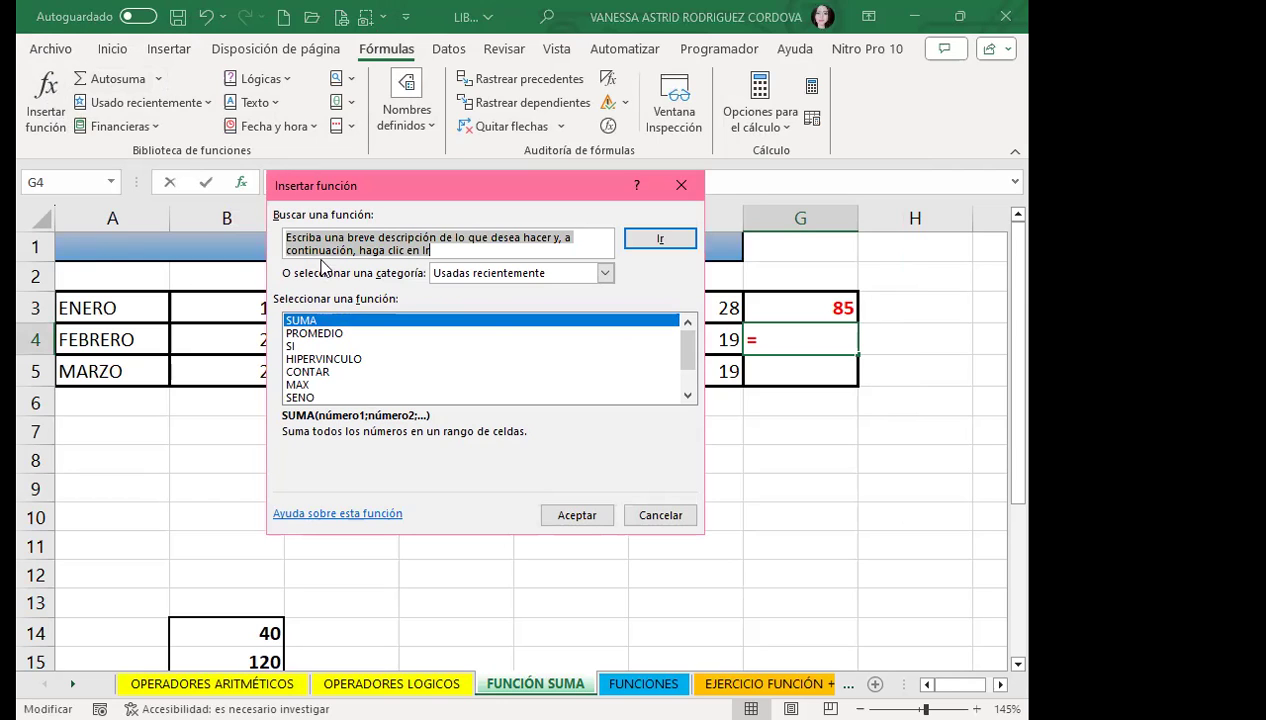
left_click(606, 274)
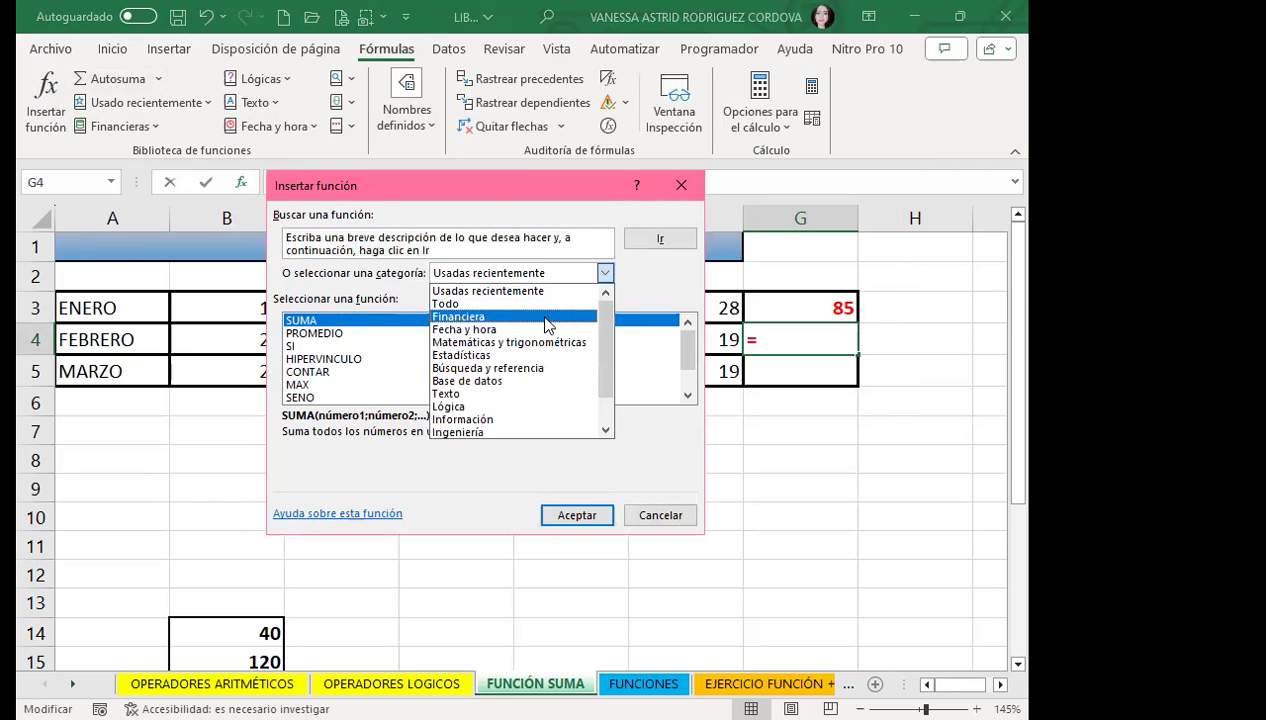
left_click(533, 343)
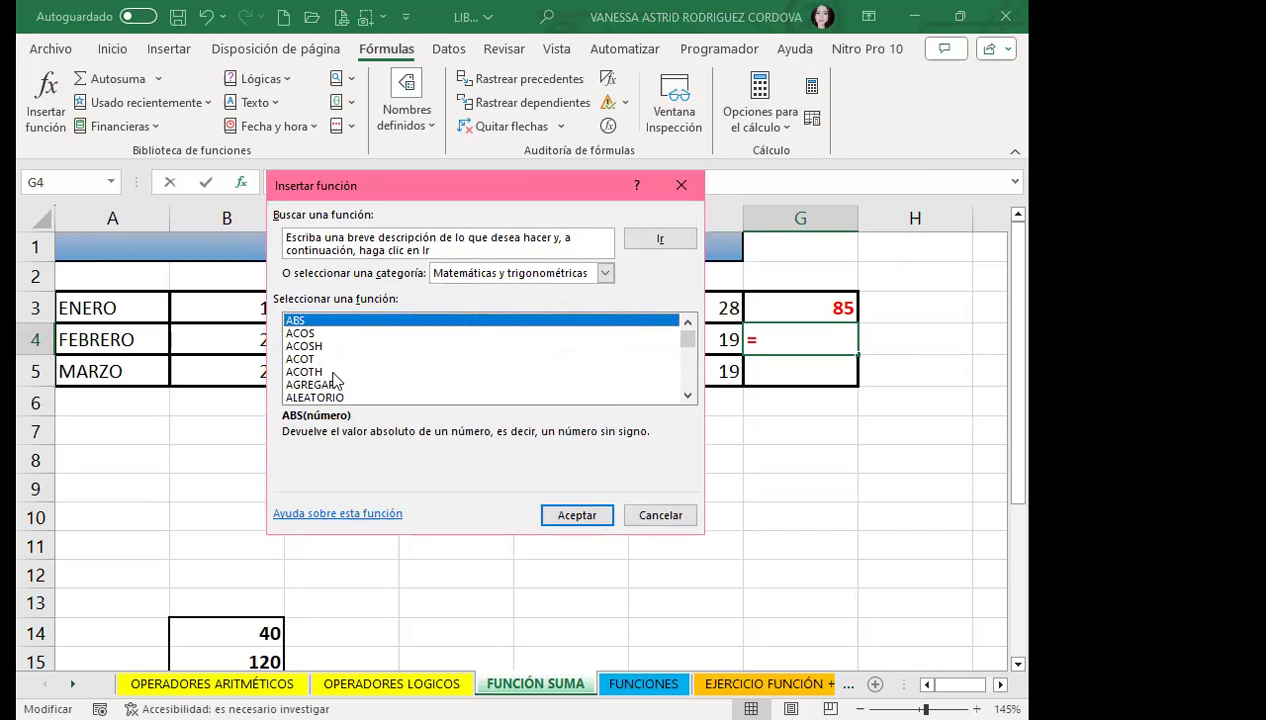
scroll(352, 374, "down", 3)
scroll(352, 374, "down", 2)
scroll(352, 374, "down", 5)
scroll(352, 374, "down", 5)
scroll(352, 374, "down", 7)
scroll(352, 374, "down", 1)
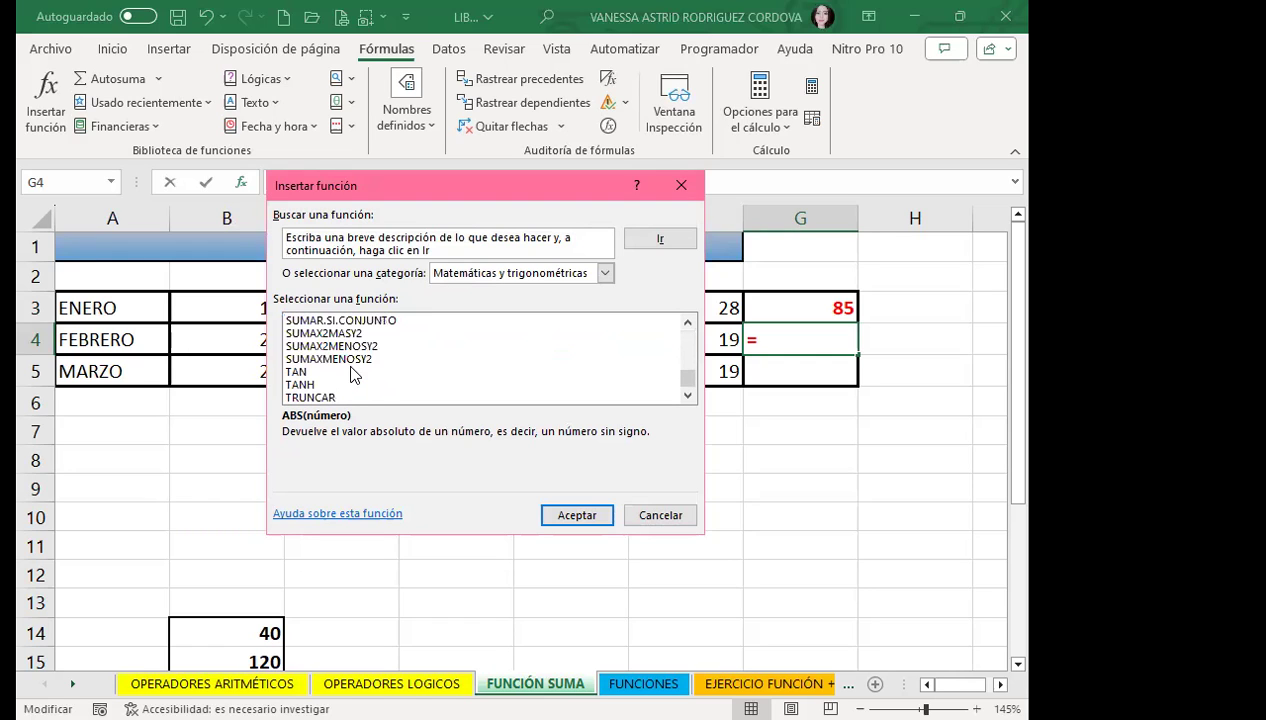
scroll(316, 381, "up", 2)
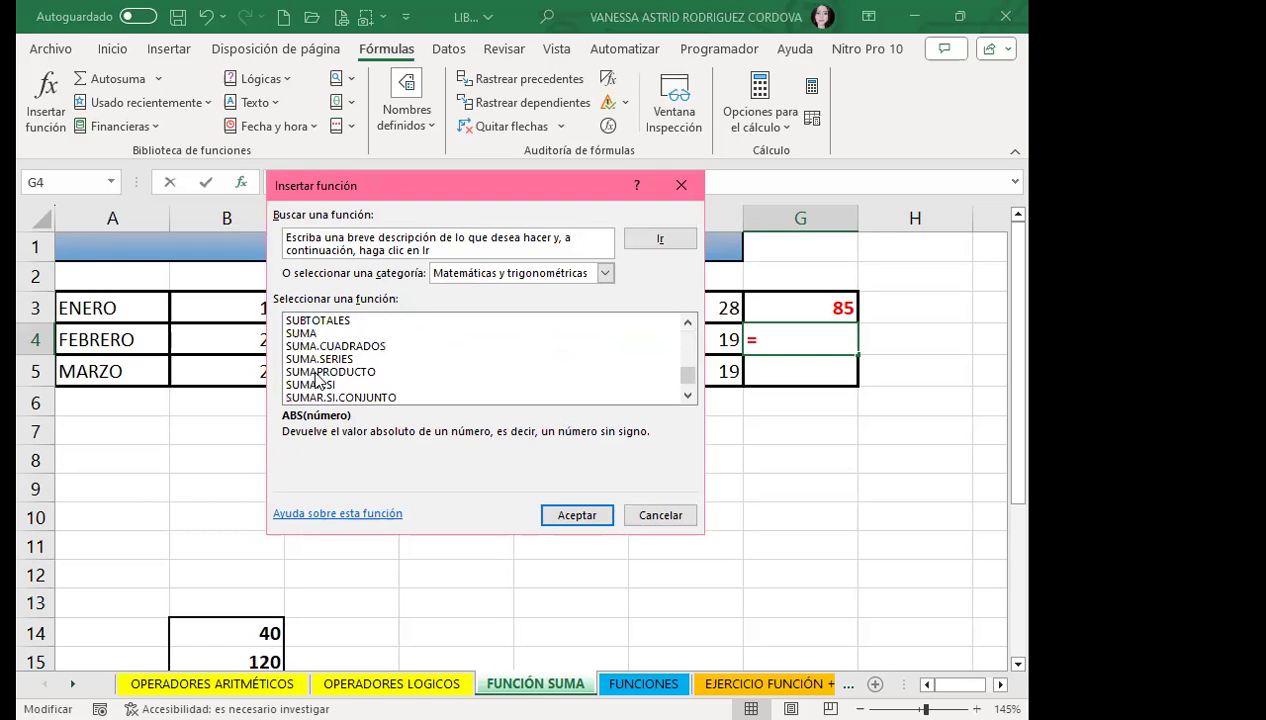
Insert SUMA with Número1 B4:F4 so G4 totals 83
left_click(312, 334)
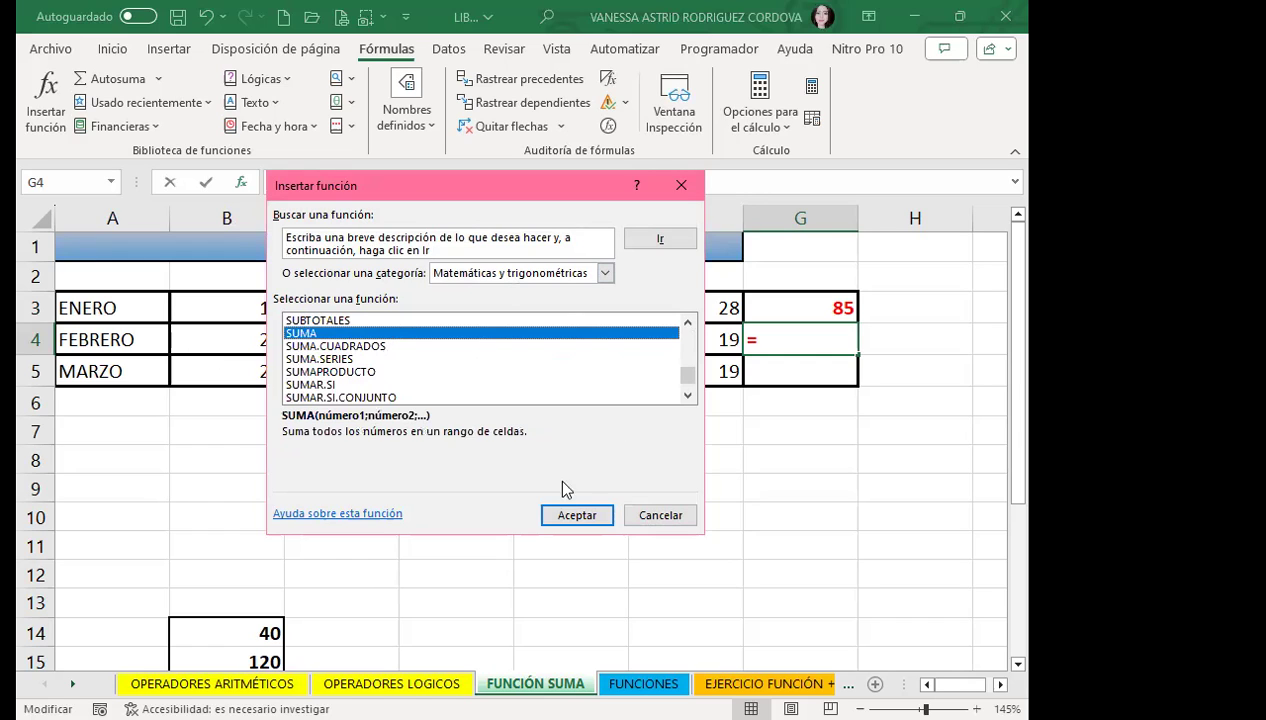
left_click(577, 512)
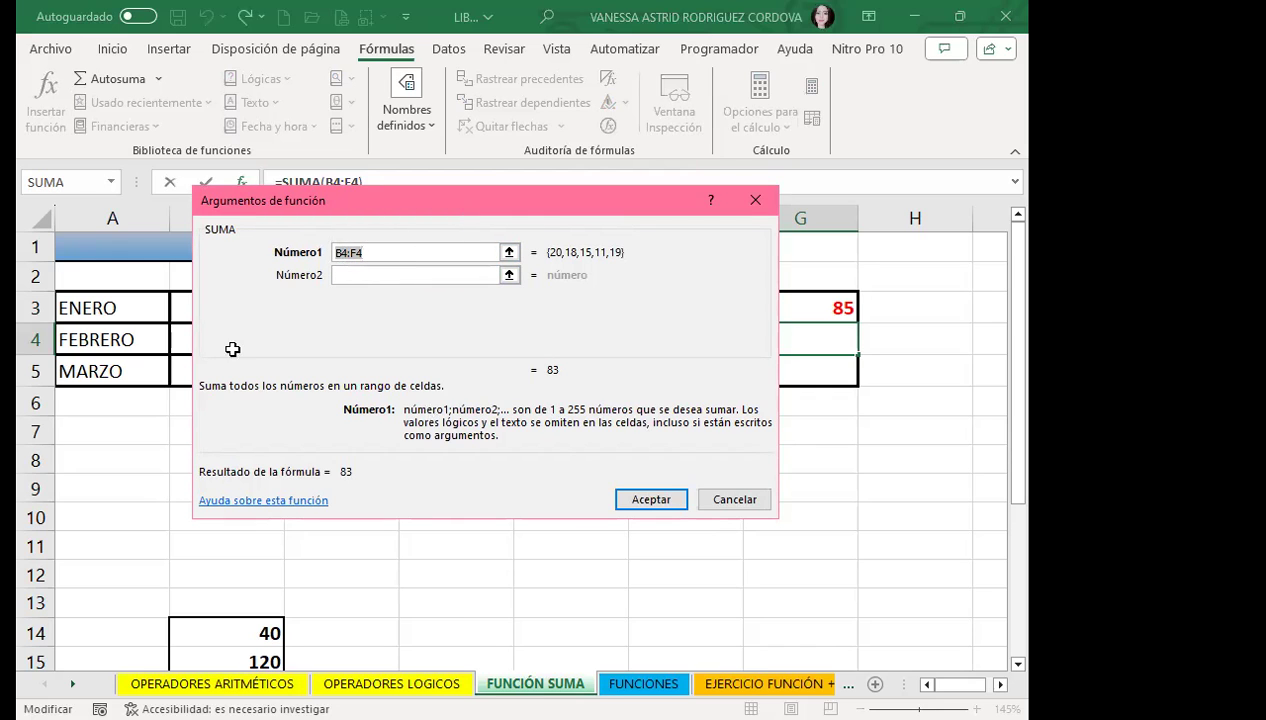
left_click_drag(453, 211, 427, 413)
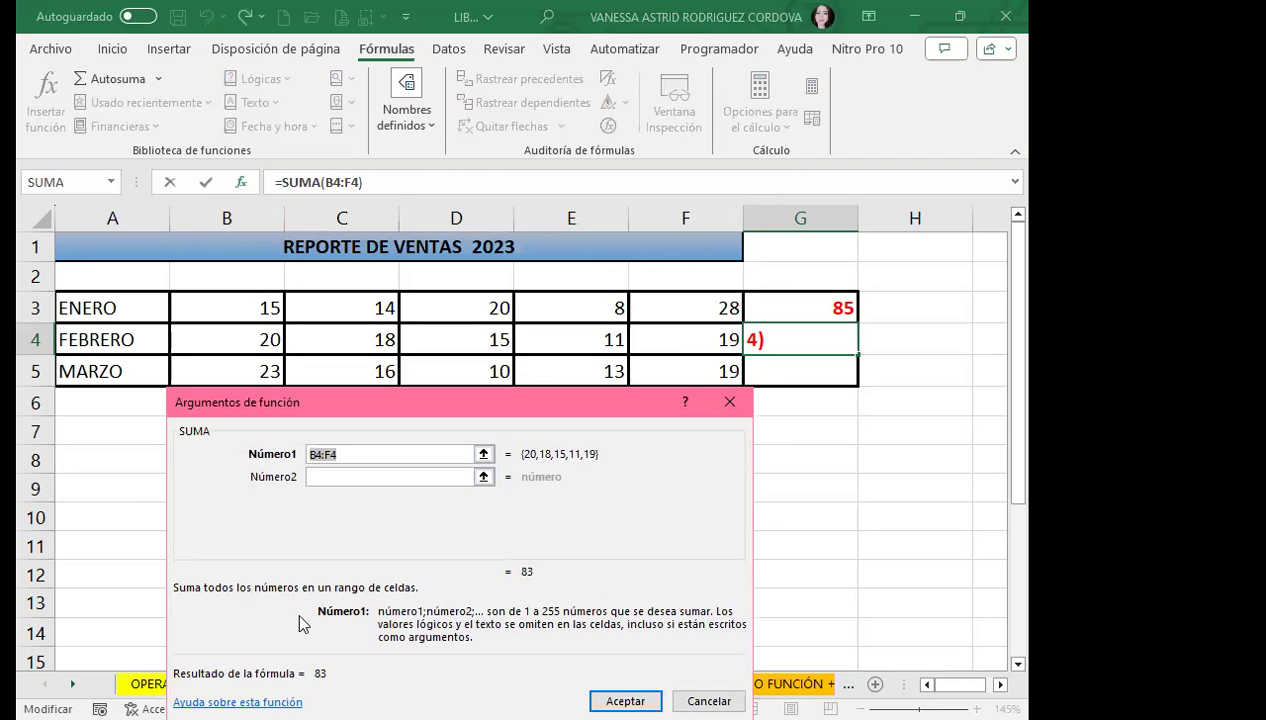
key("Tab")
key("Return")
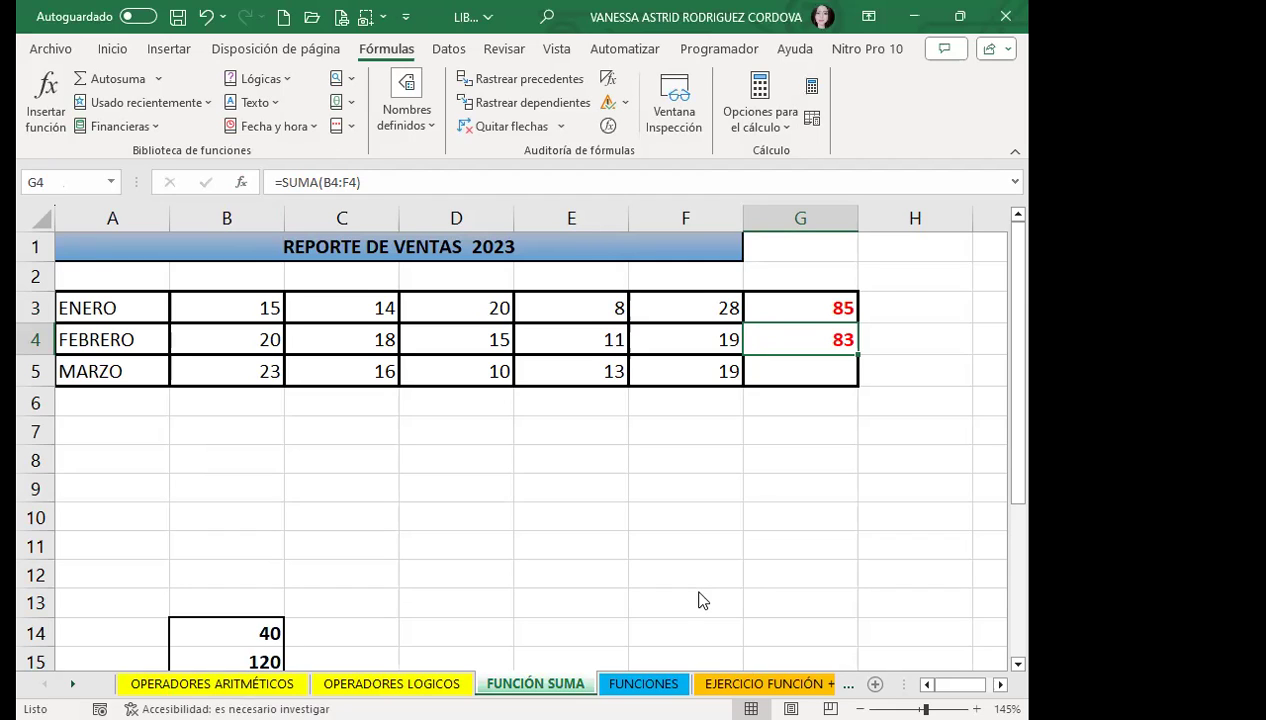
Enter =SUMA(B5:F5) in G5 so March's total shows 81
left_click(776, 376)
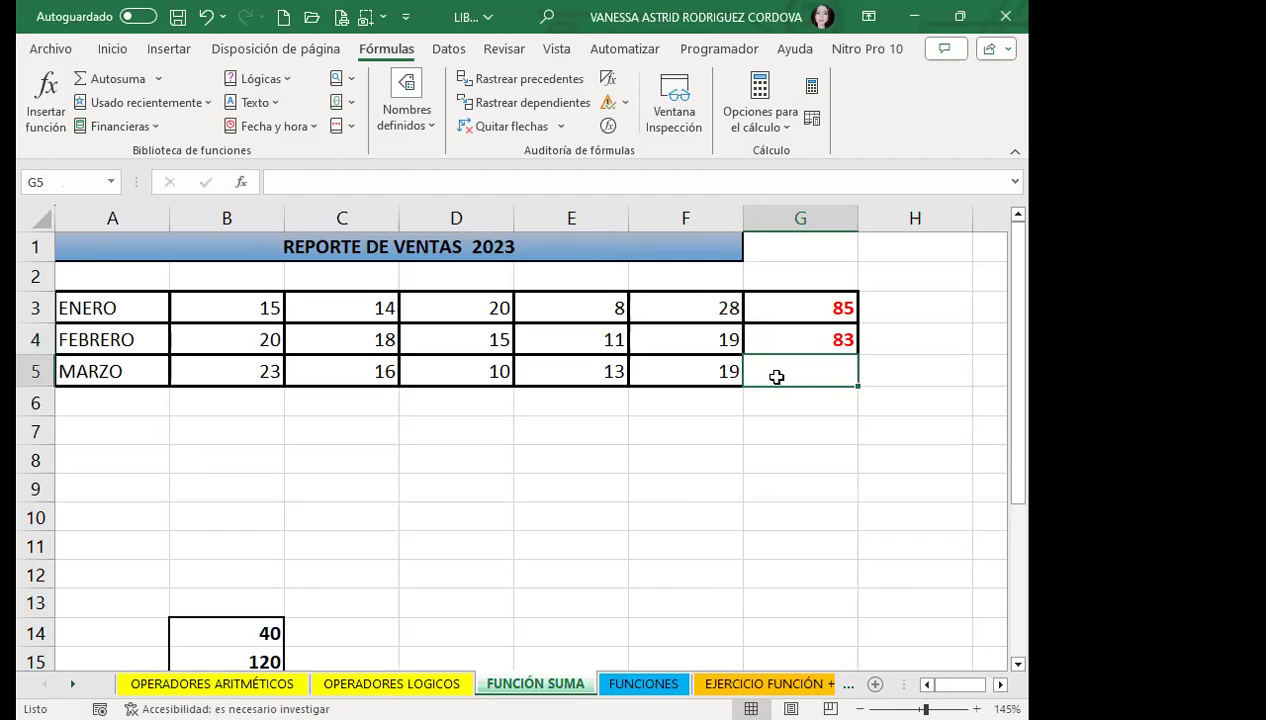
type("=")
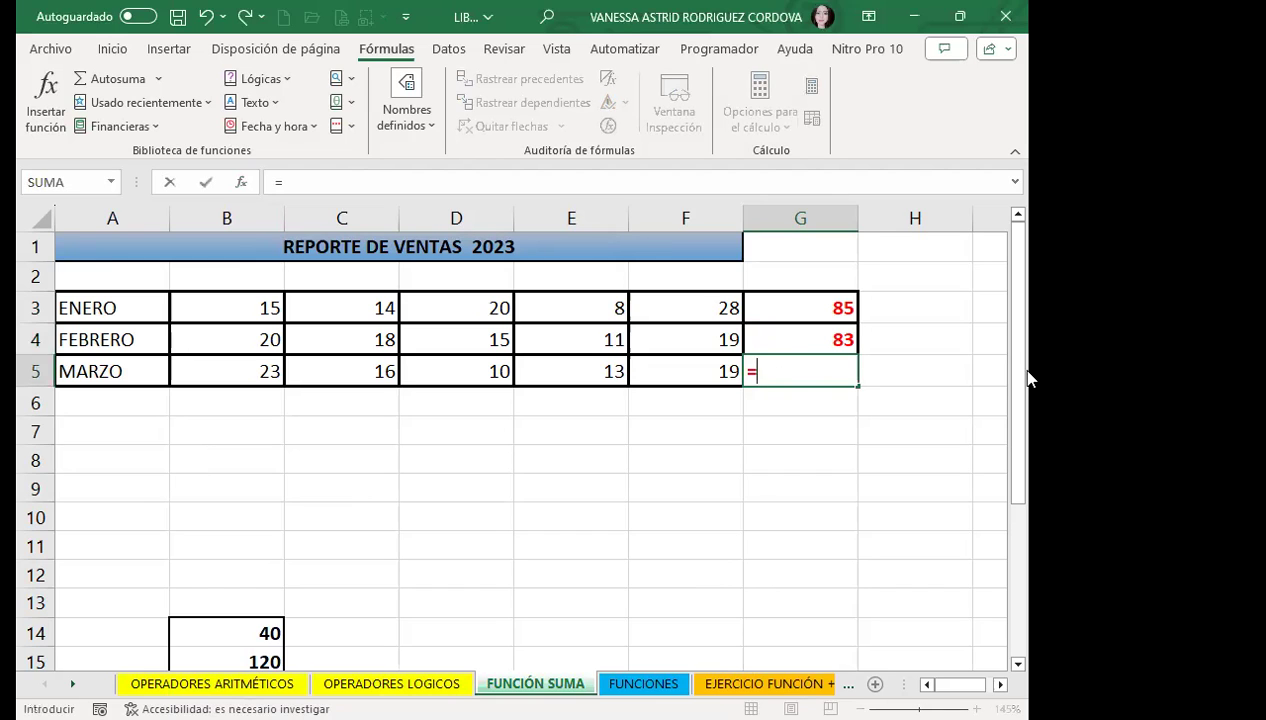
type("SU")
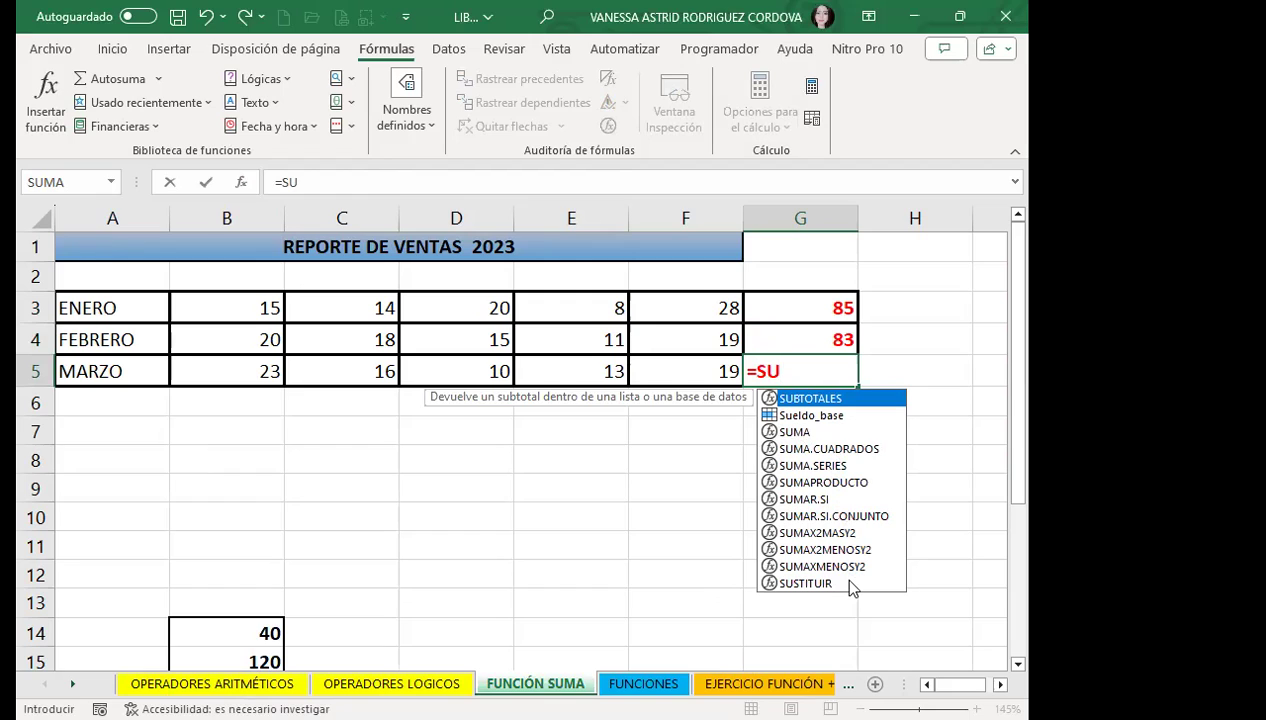
left_click(797, 432)
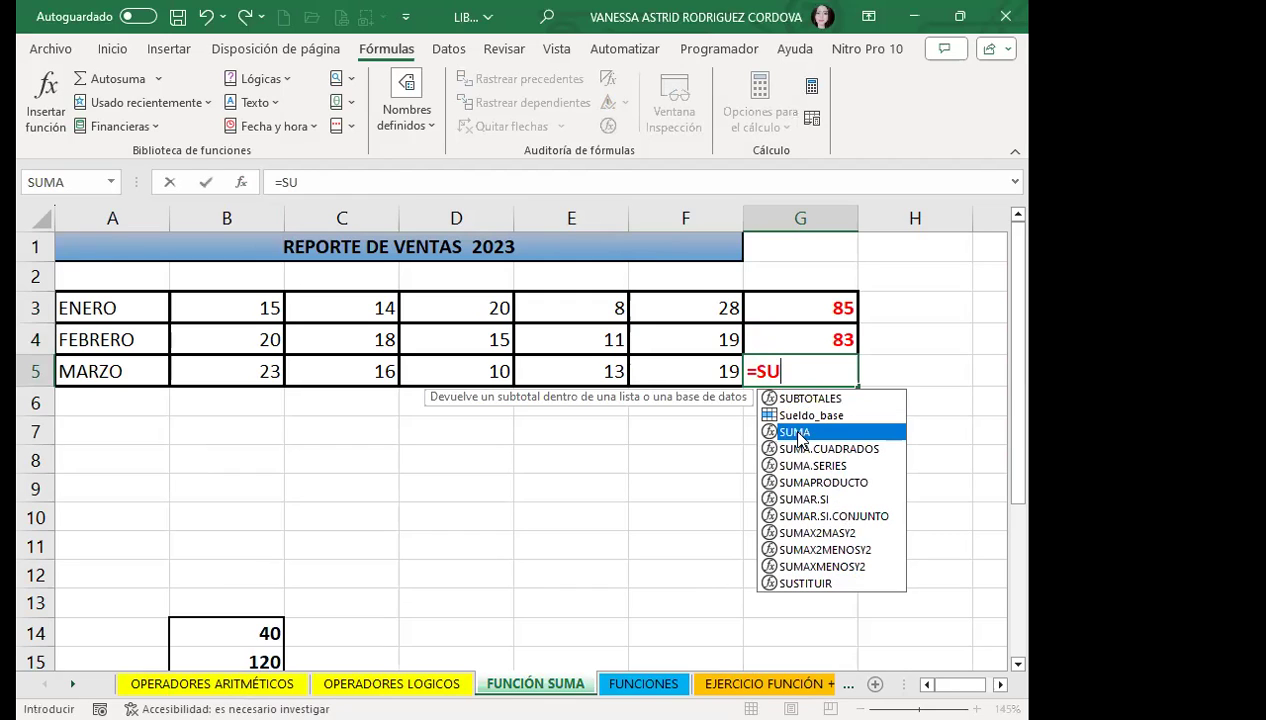
double_click(797, 432)
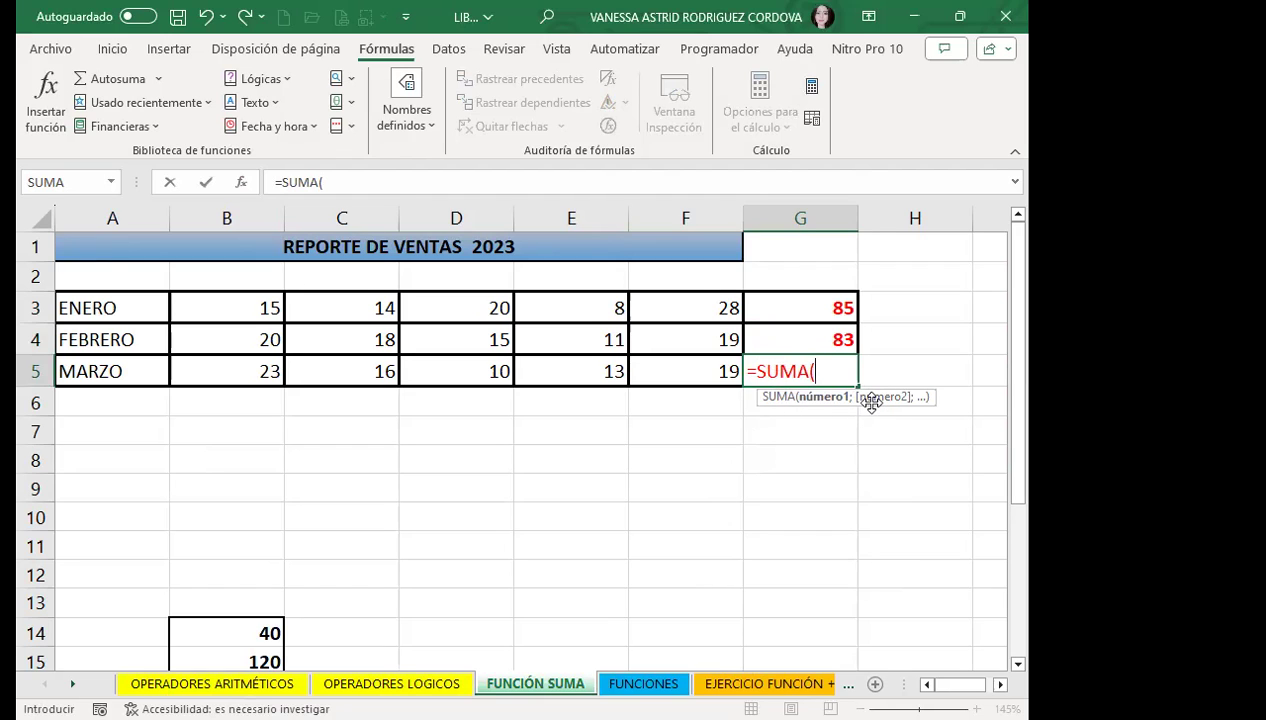
left_click(269, 369)
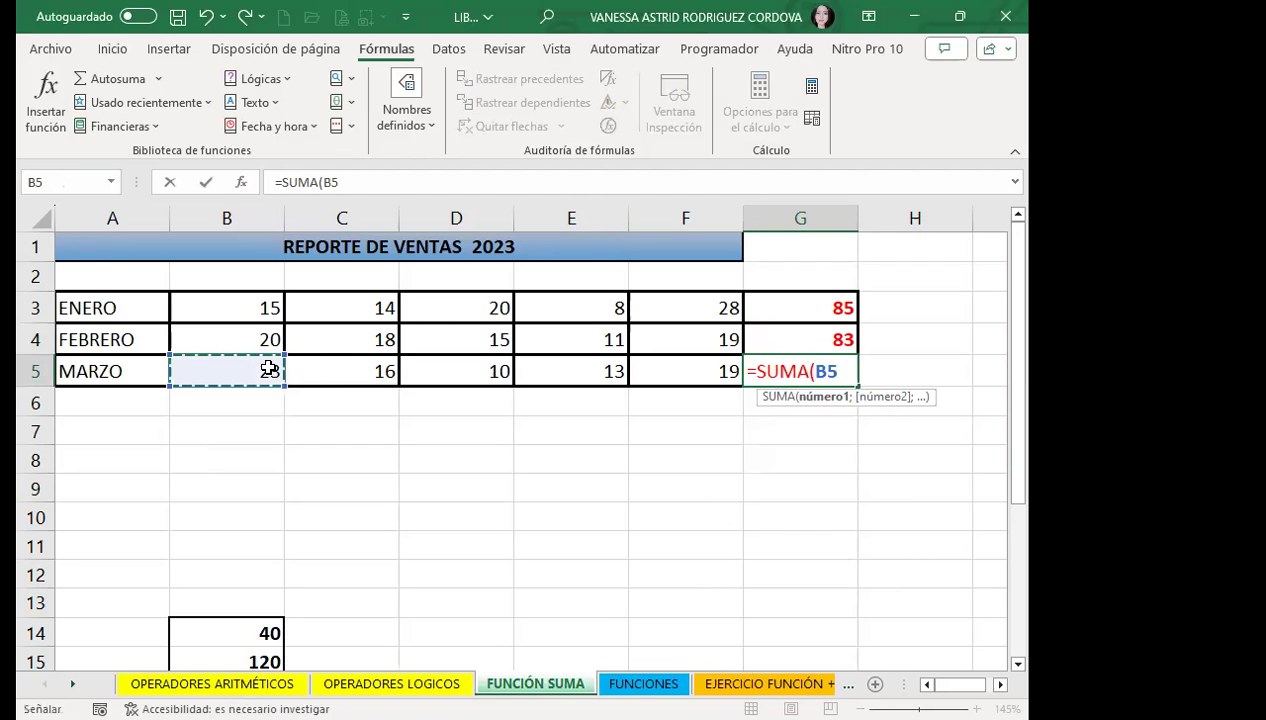
left_click(668, 370, "shift")
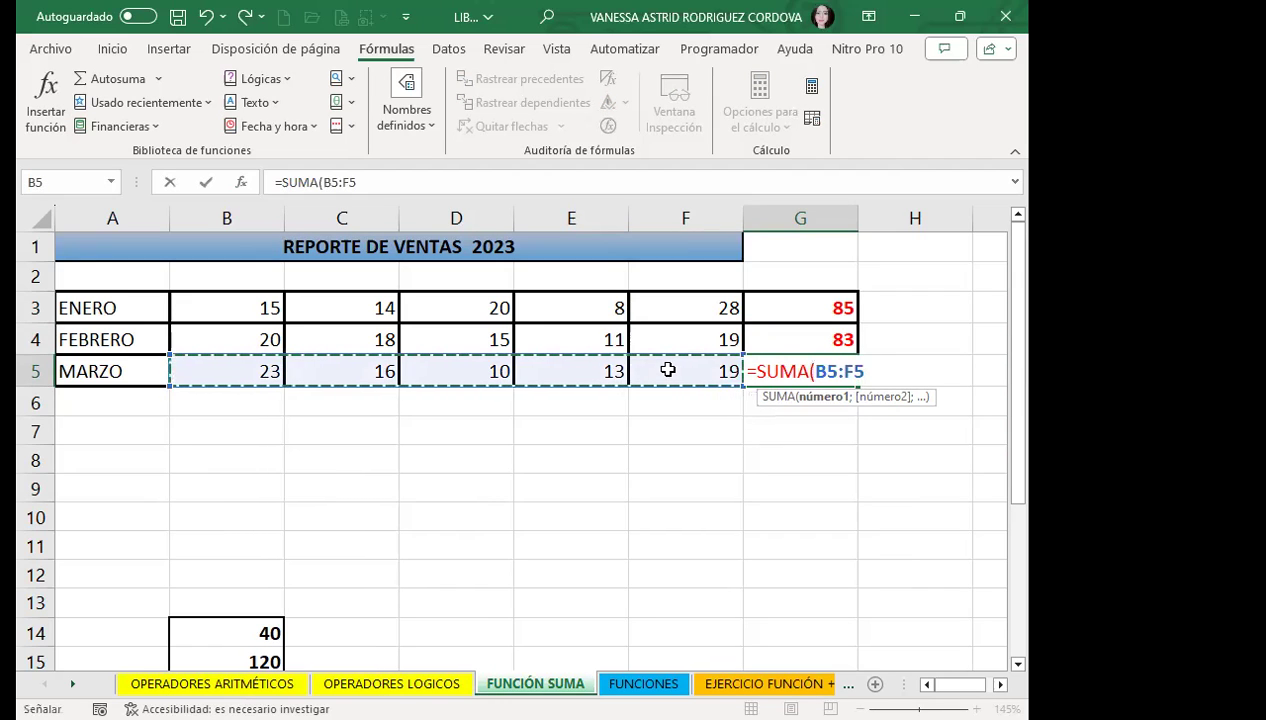
type(")")
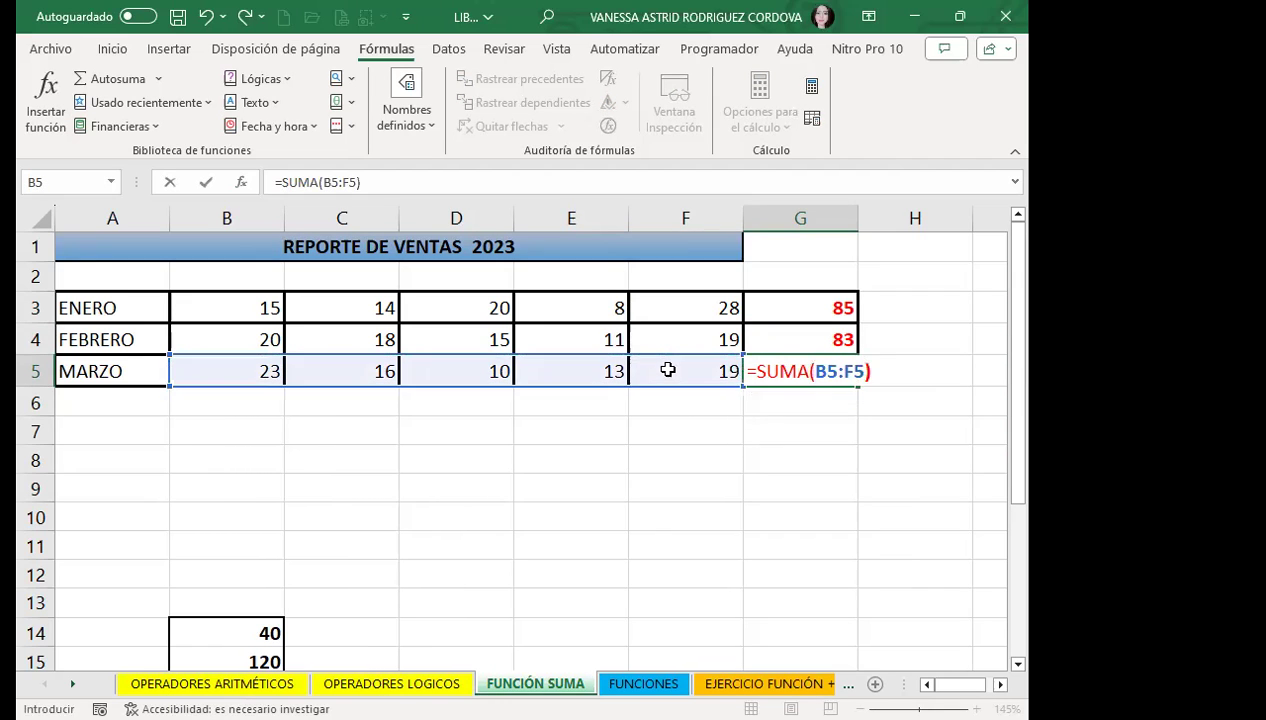
key("Return")
Review the total formulas in G5, G4 and G3
left_click(816, 368)
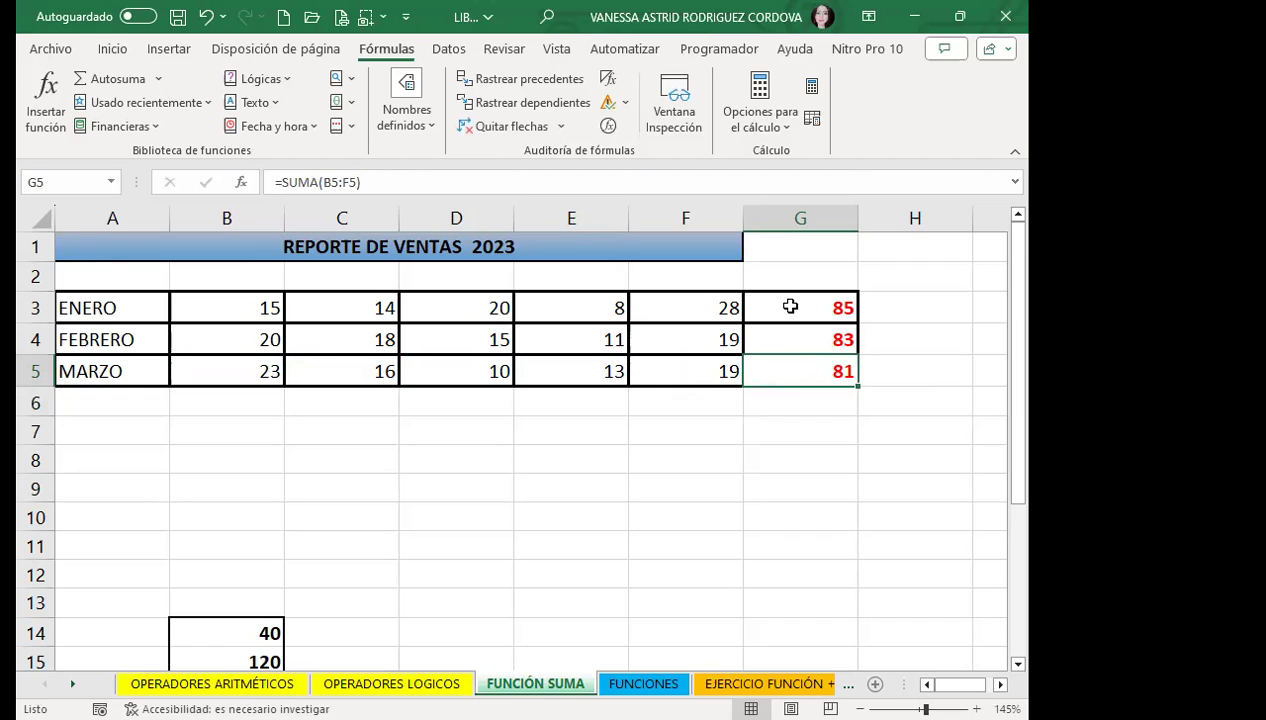
left_click(780, 341)
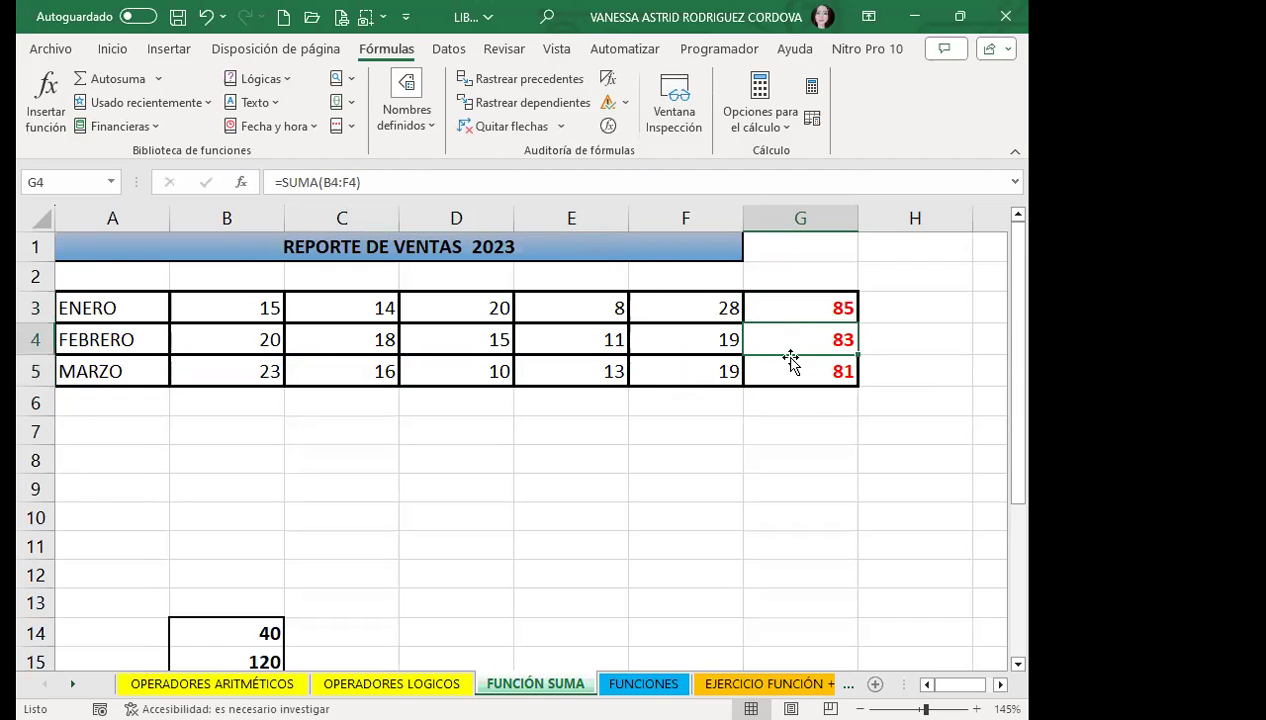
left_click(776, 309)
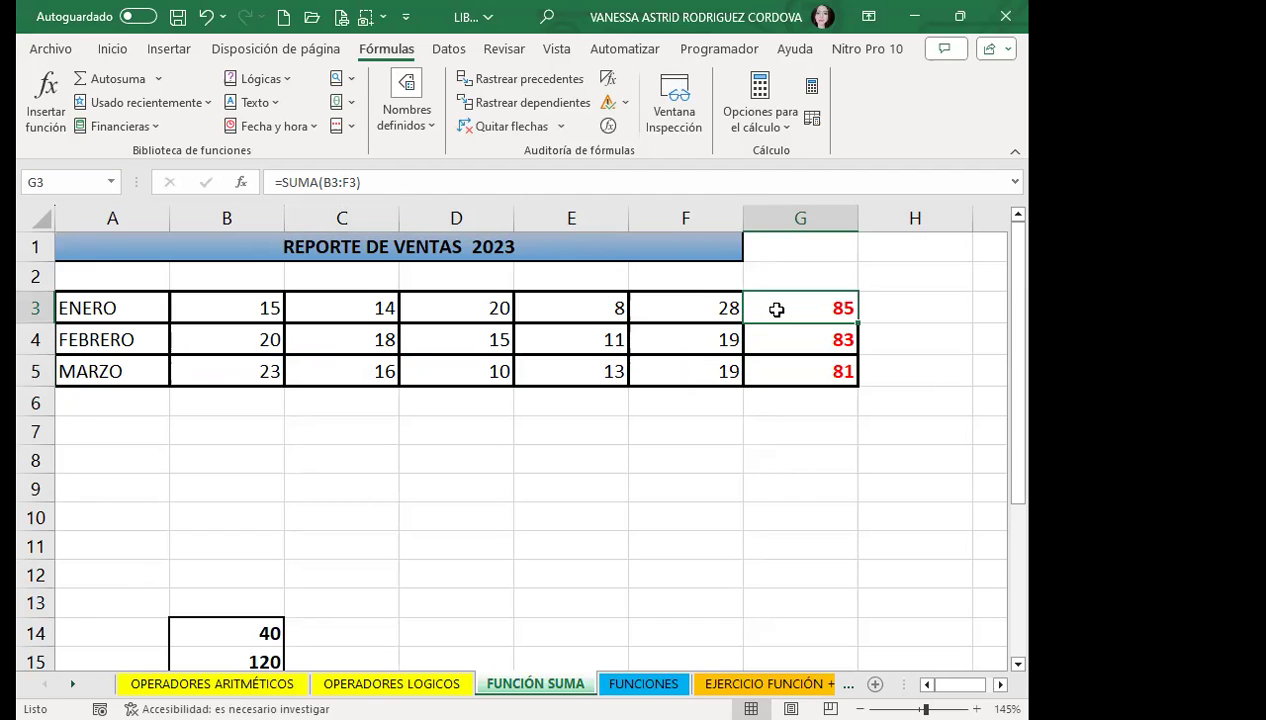
key("Down")
key("Down")
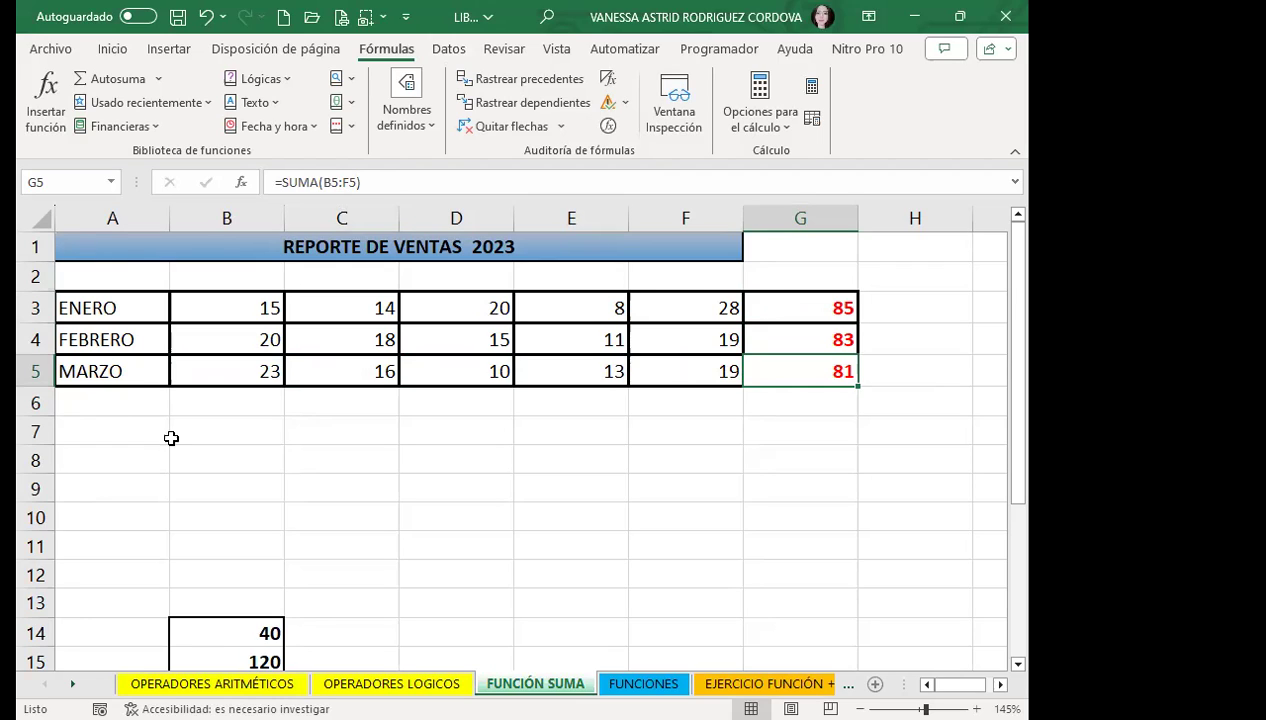
AutoSum B14:B22 into the TOTAL cell B23, giving 1124
scroll(199, 474, "down", 5)
left_click(218, 460)
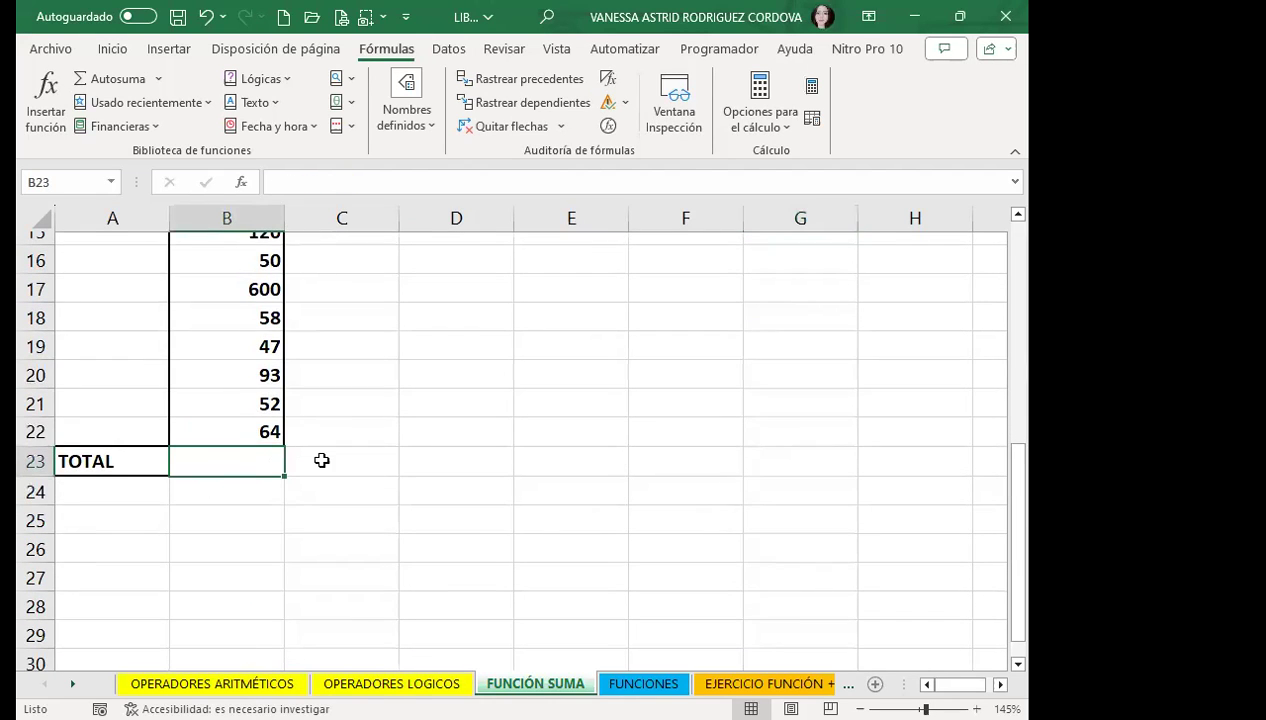
scroll(404, 488, "up", 1)
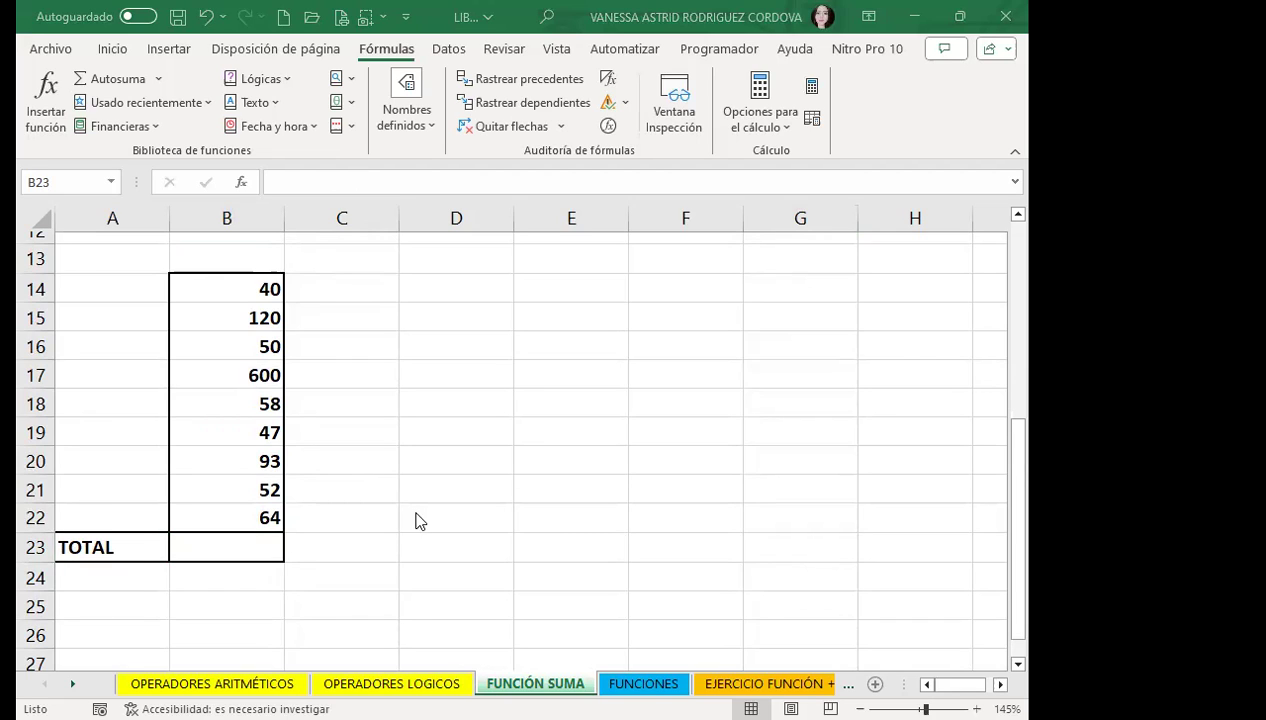
left_click(220, 542)
left_click(112, 49)
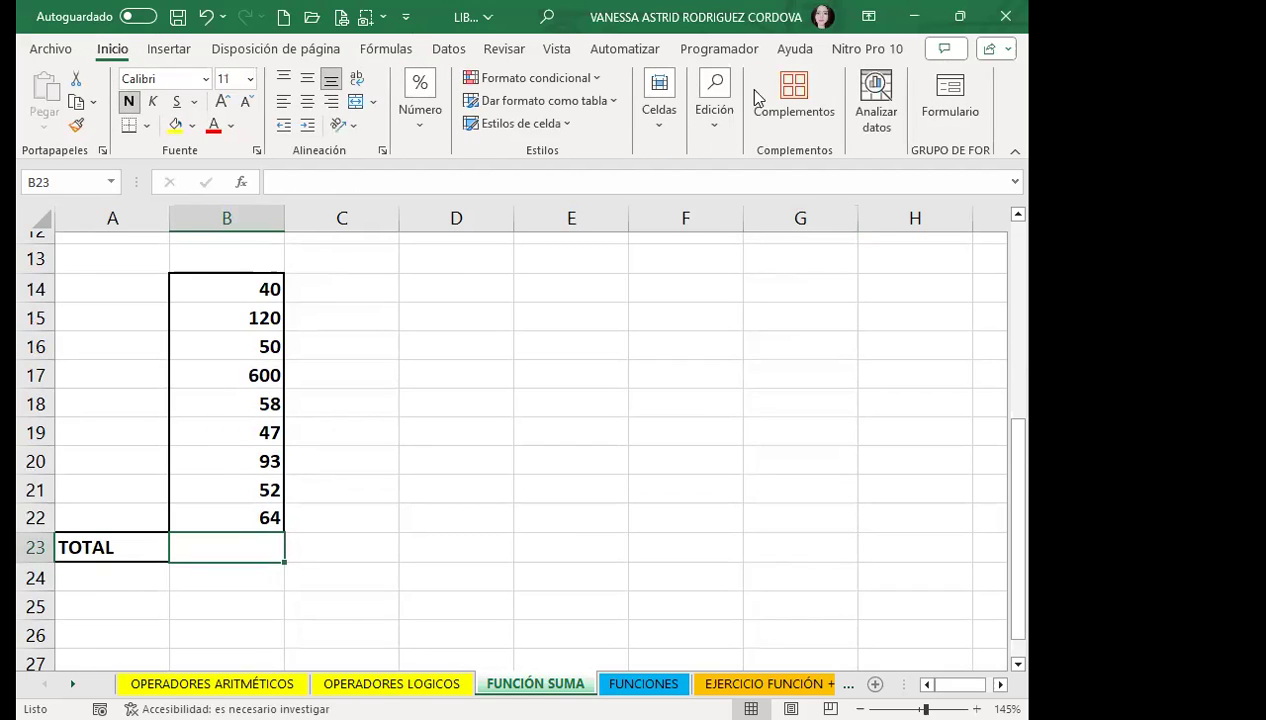
left_click(720, 146)
key("Return")
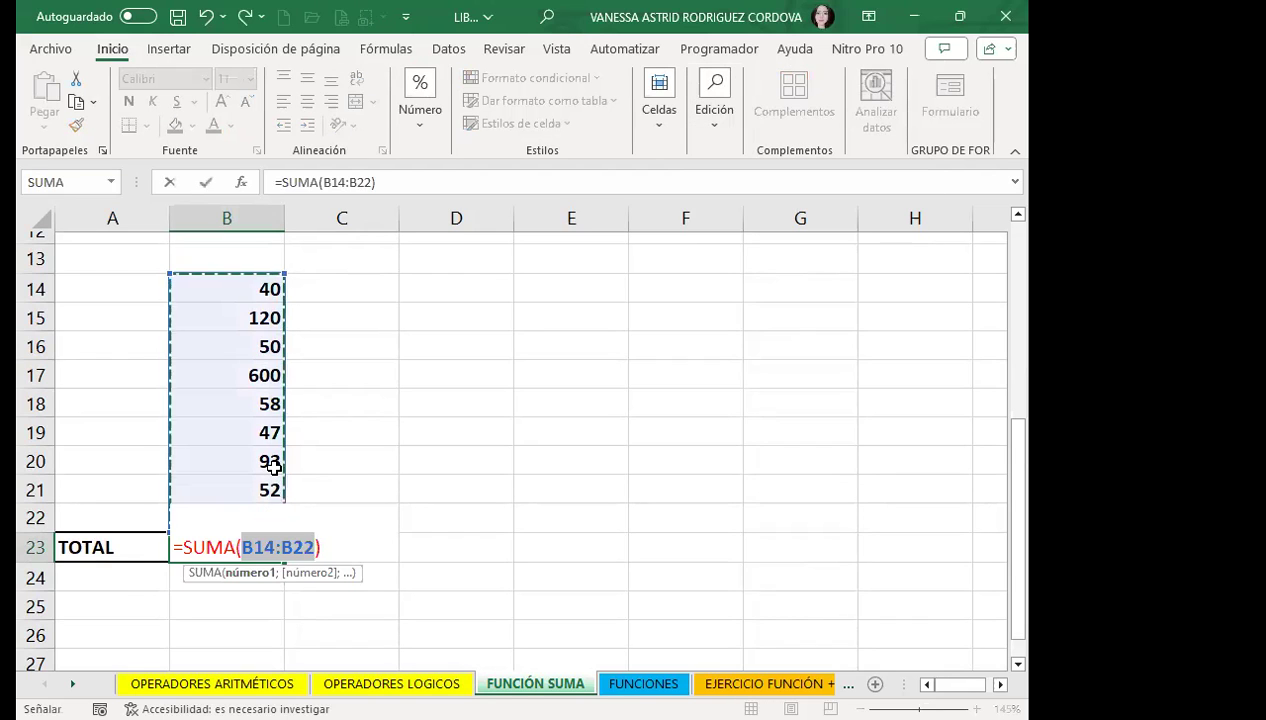
key("Return")
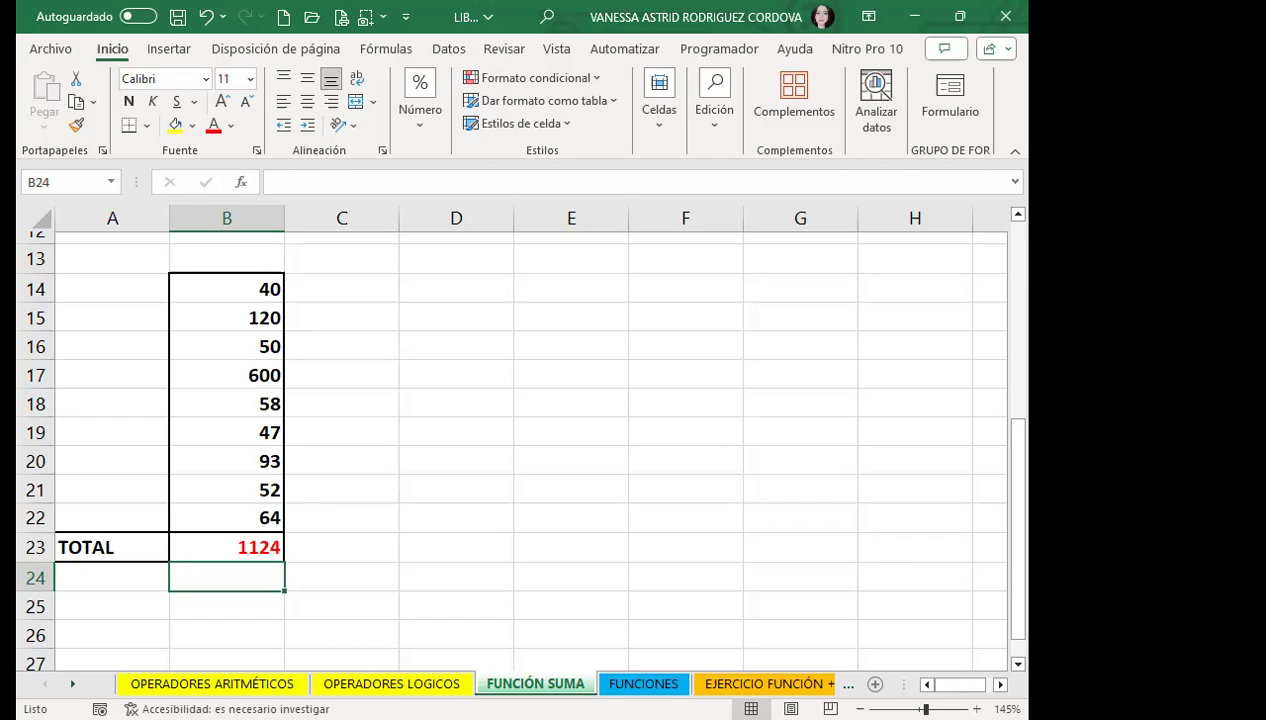
Switch to the OPERADORES ARITMÉTICOS sheet and scroll to the number-pair rows
left_click(655, 684)
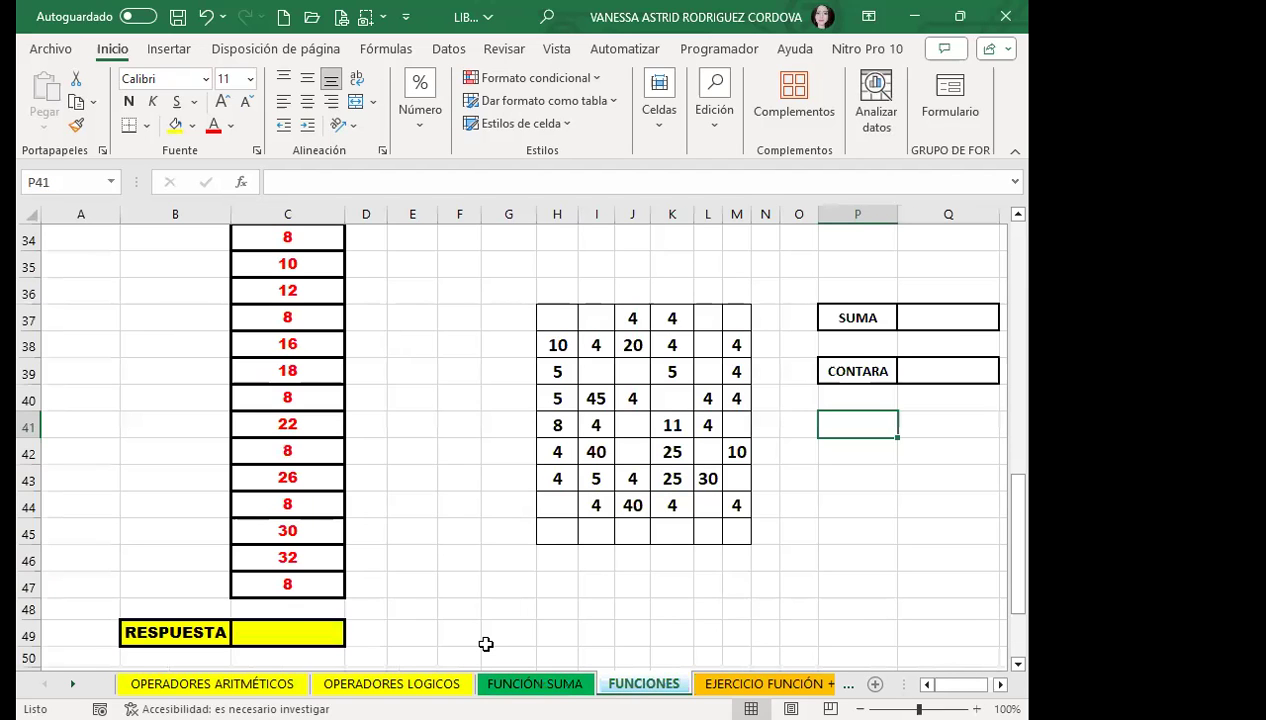
scroll(263, 404, "up", 10)
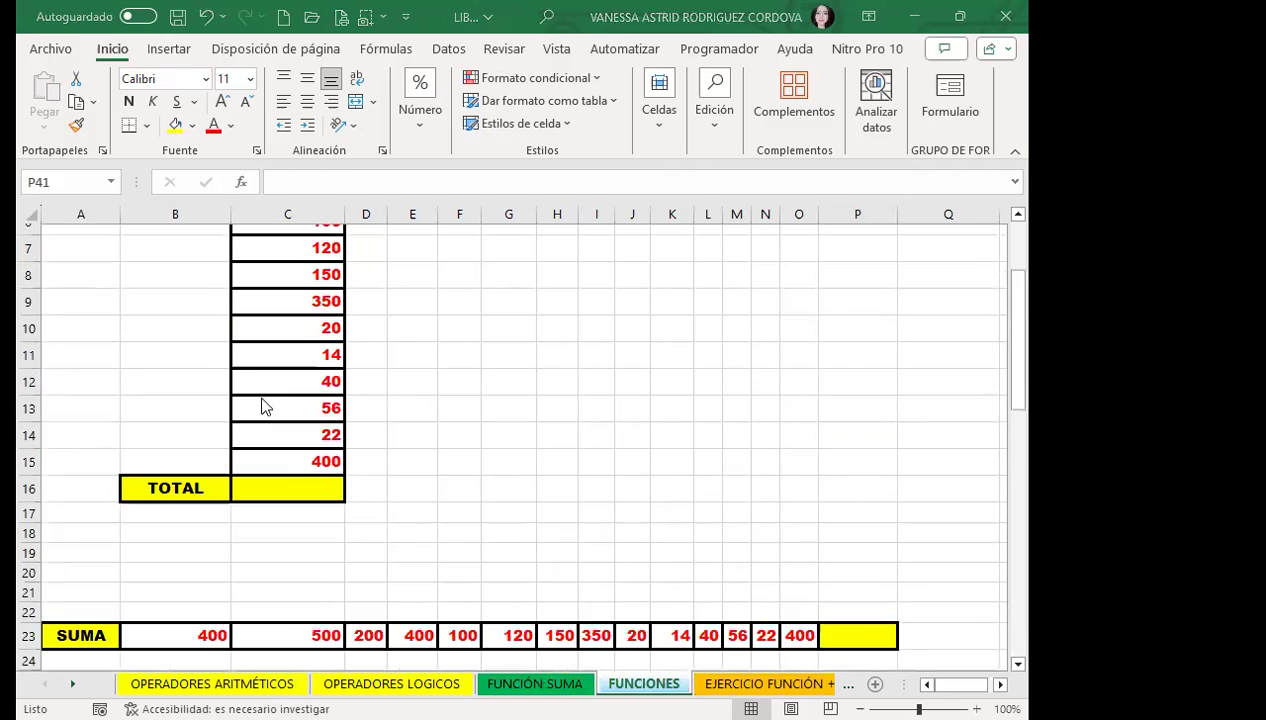
scroll(283, 316, "up", 2)
scroll(233, 393, "down", 1)
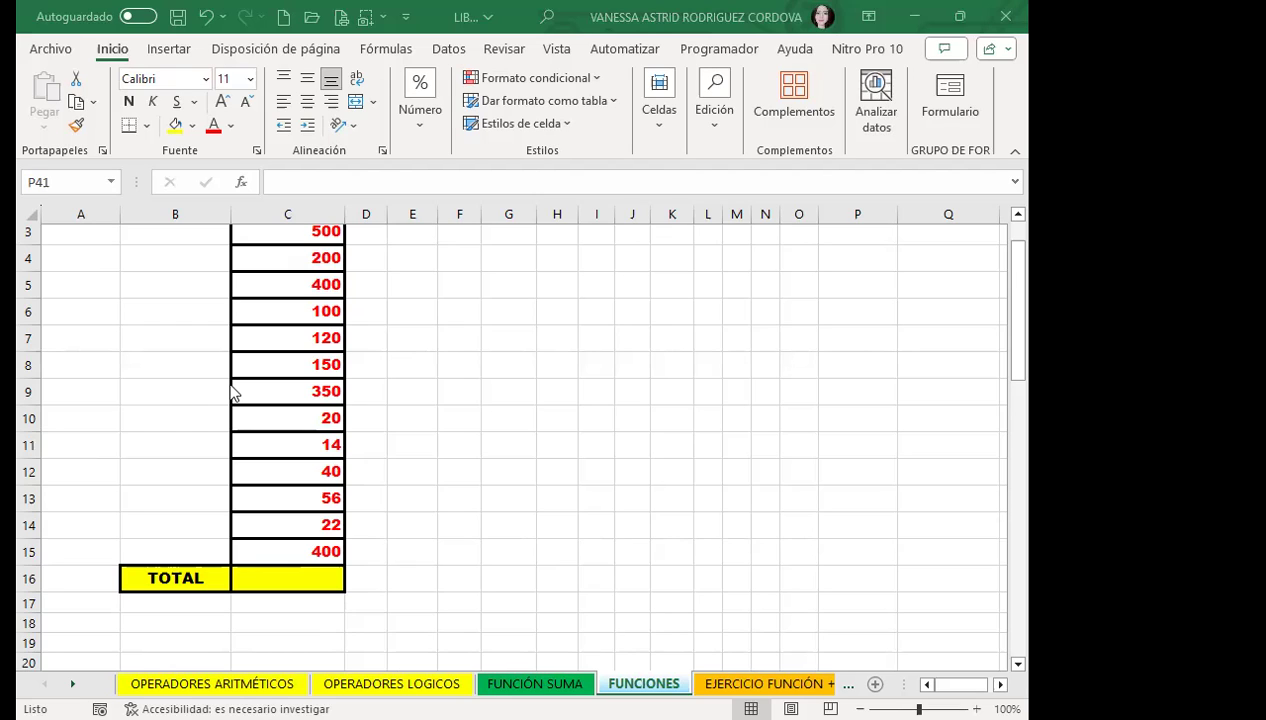
scroll(218, 478, "up", 1)
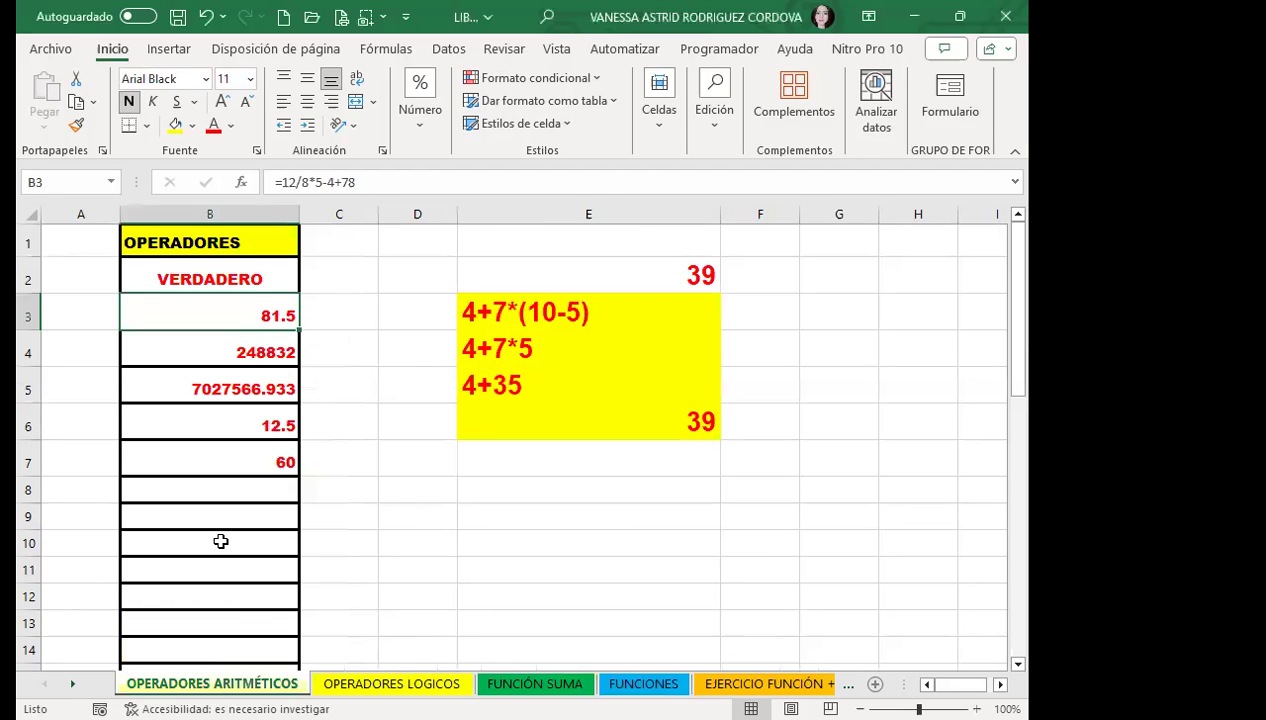
scroll(252, 520, "down", 2)
scroll(252, 503, "down", 2)
scroll(252, 503, "down", 2)
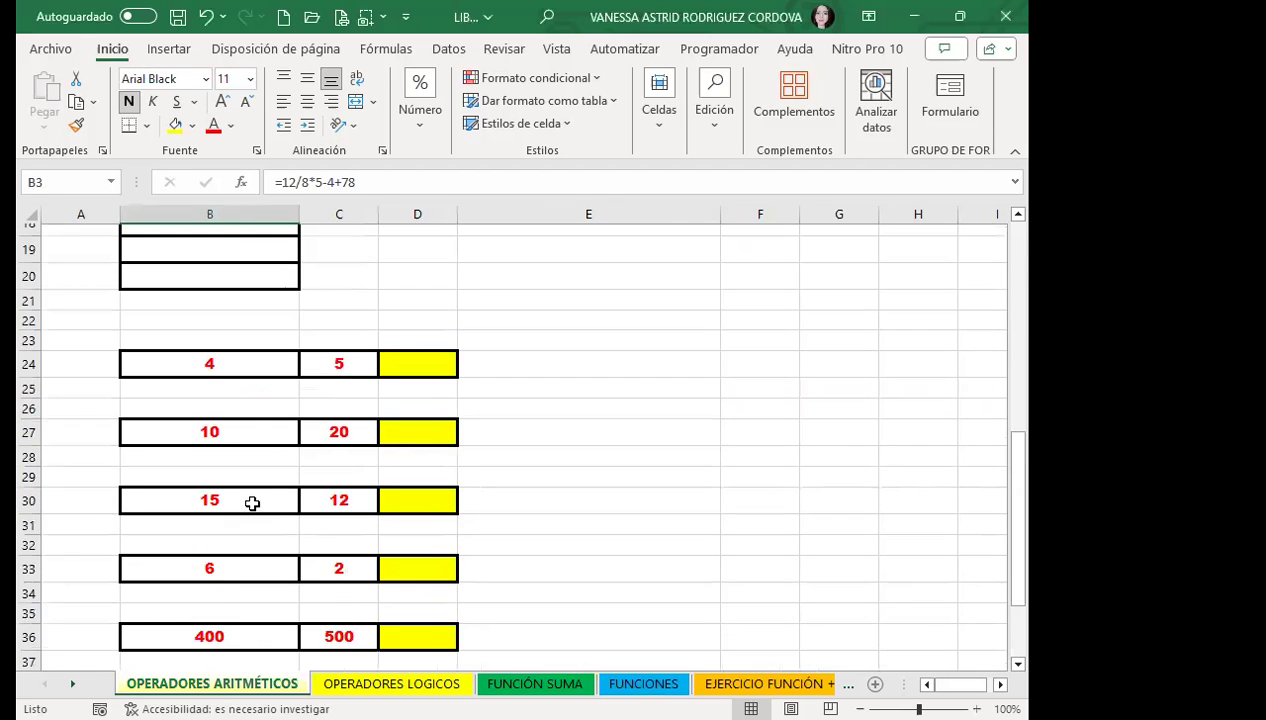
scroll(252, 503, "down", 1)
Enter =B24+C24 in D24 to add 4 and 5, giving 9
left_click(430, 310)
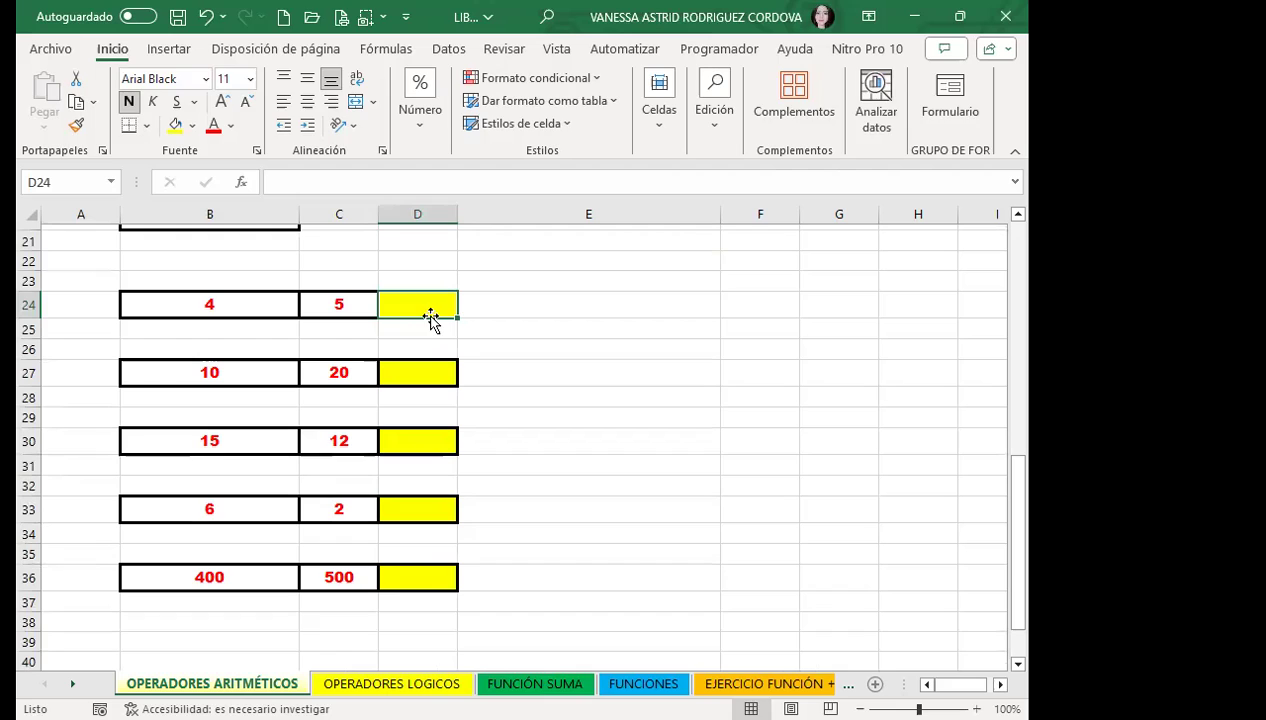
type("=")
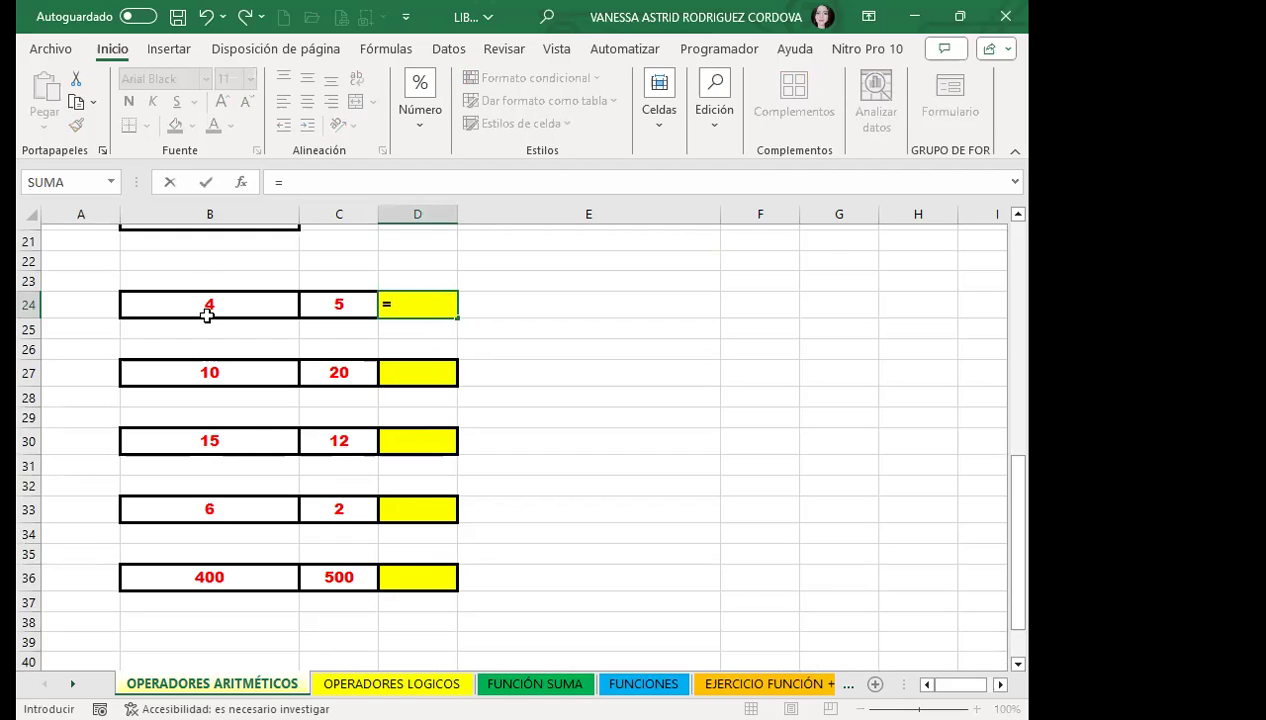
left_click(206, 315)
type("+")
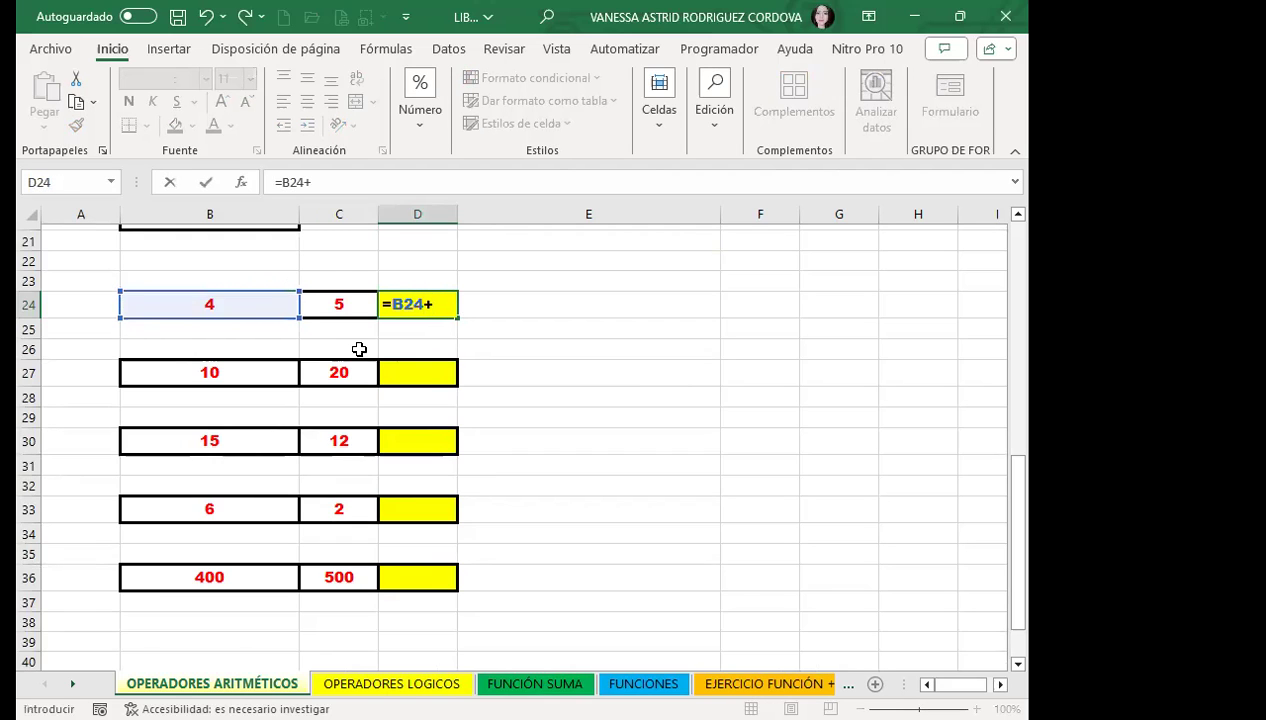
left_click(339, 298)
key("Return")
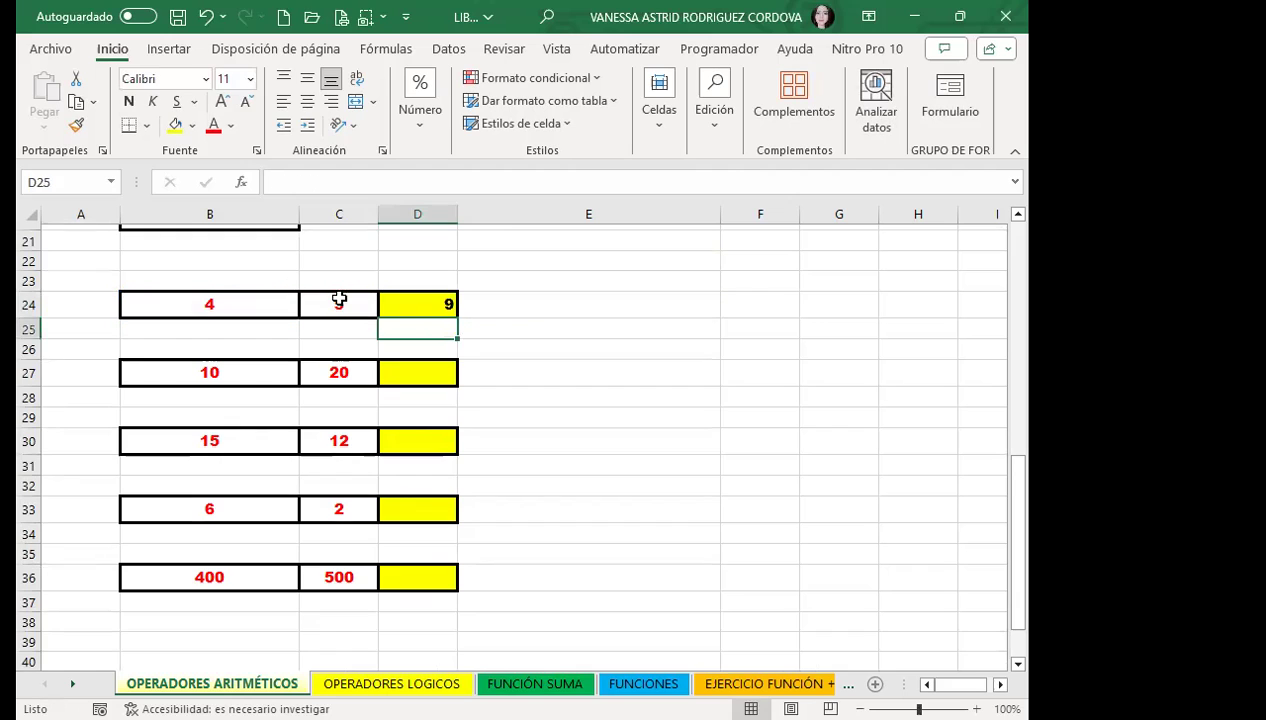
Enter =B27/C27 in D27 to divide 10 by 20, giving 0.5
left_click(393, 365)
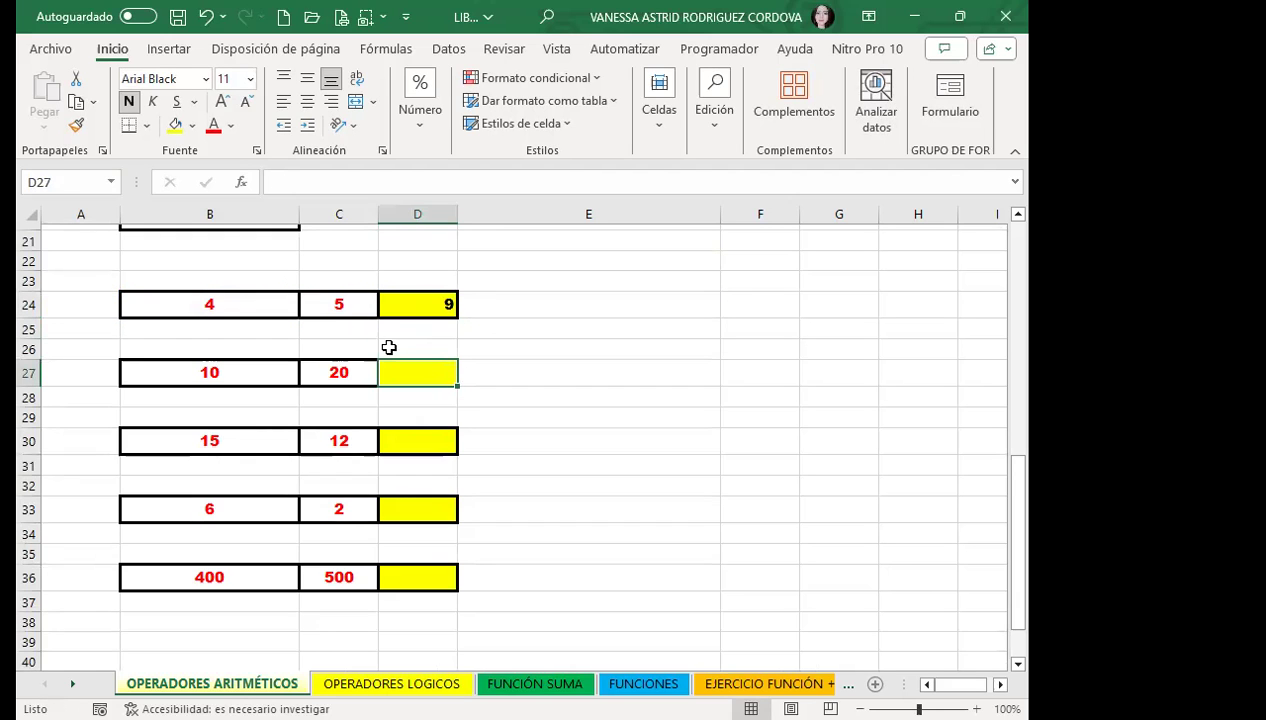
type("?=")
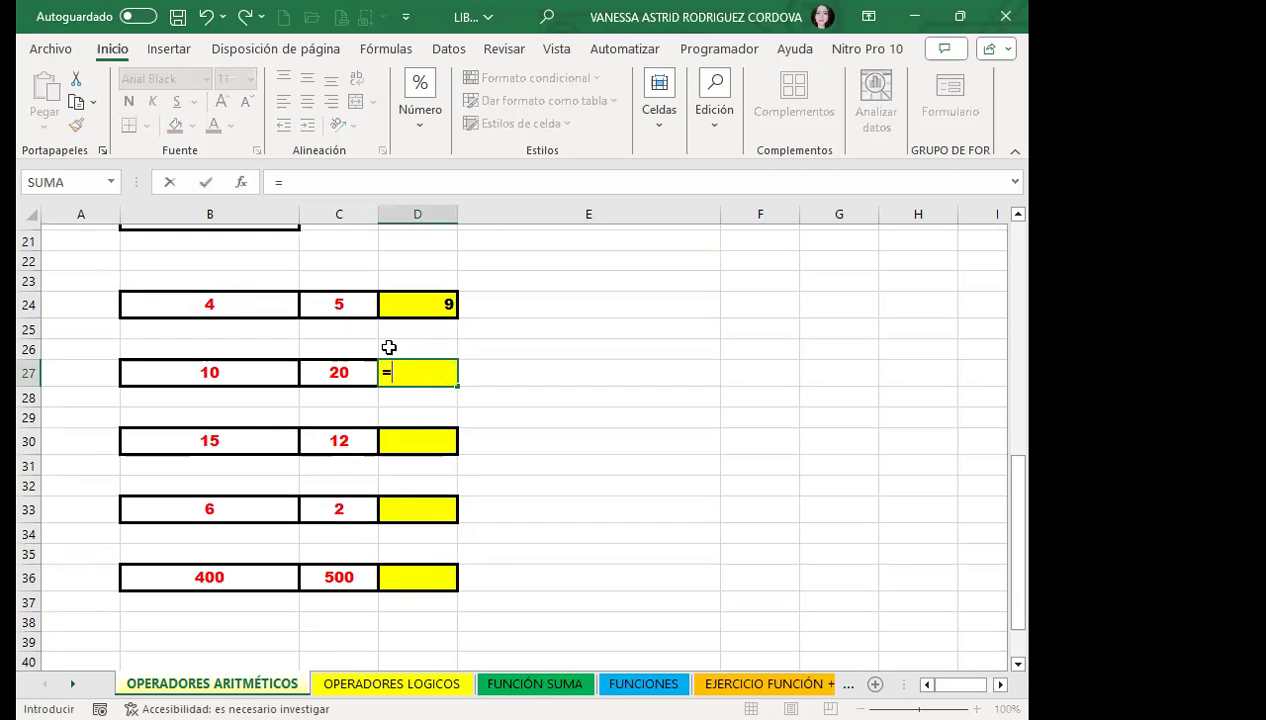
left_click(244, 368)
type("-")
key("BackSpace")
type("/")
left_click(344, 372)
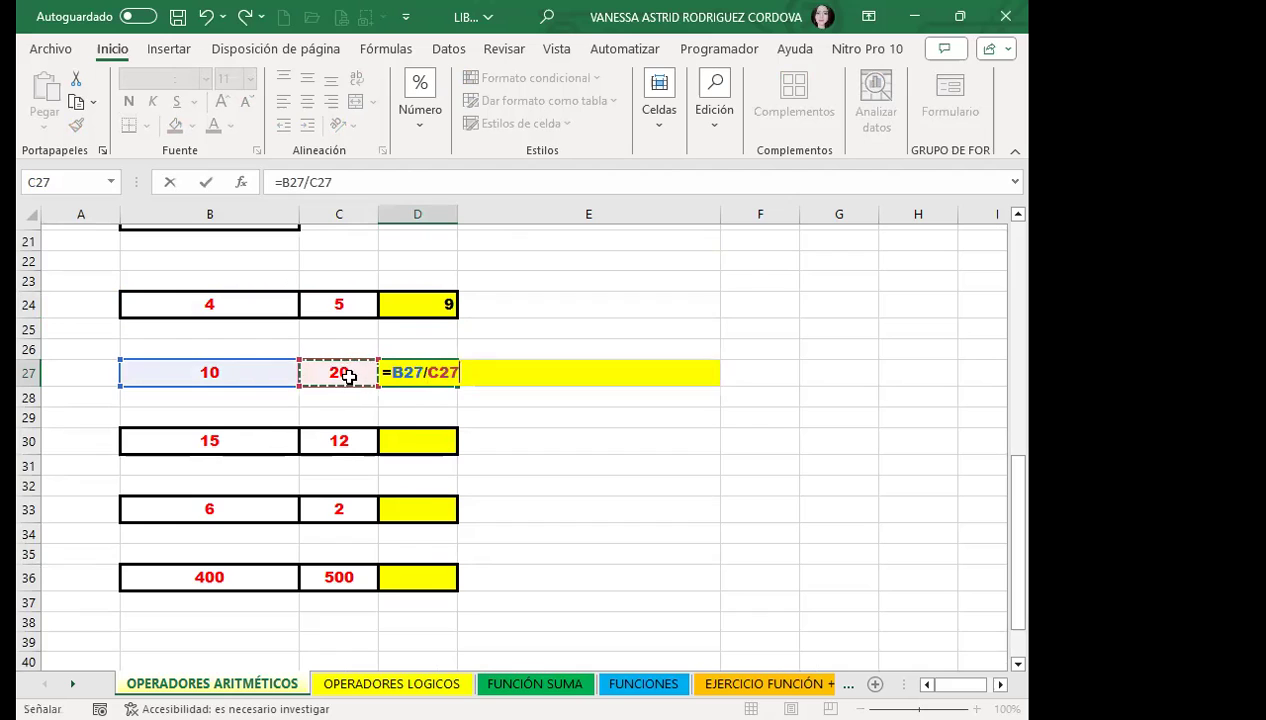
key("Return")
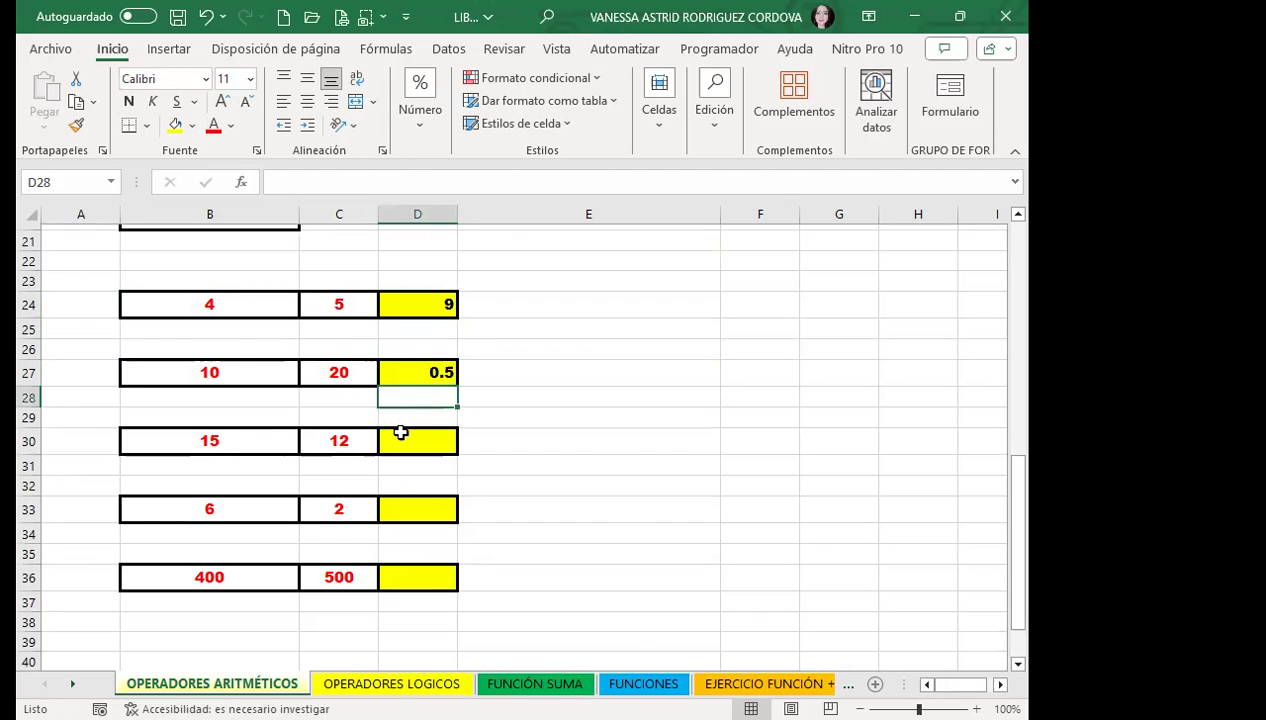
Enter +B30*C30 in D30 to multiply 15 by 12, giving 180
left_click(400, 432)
type("+")
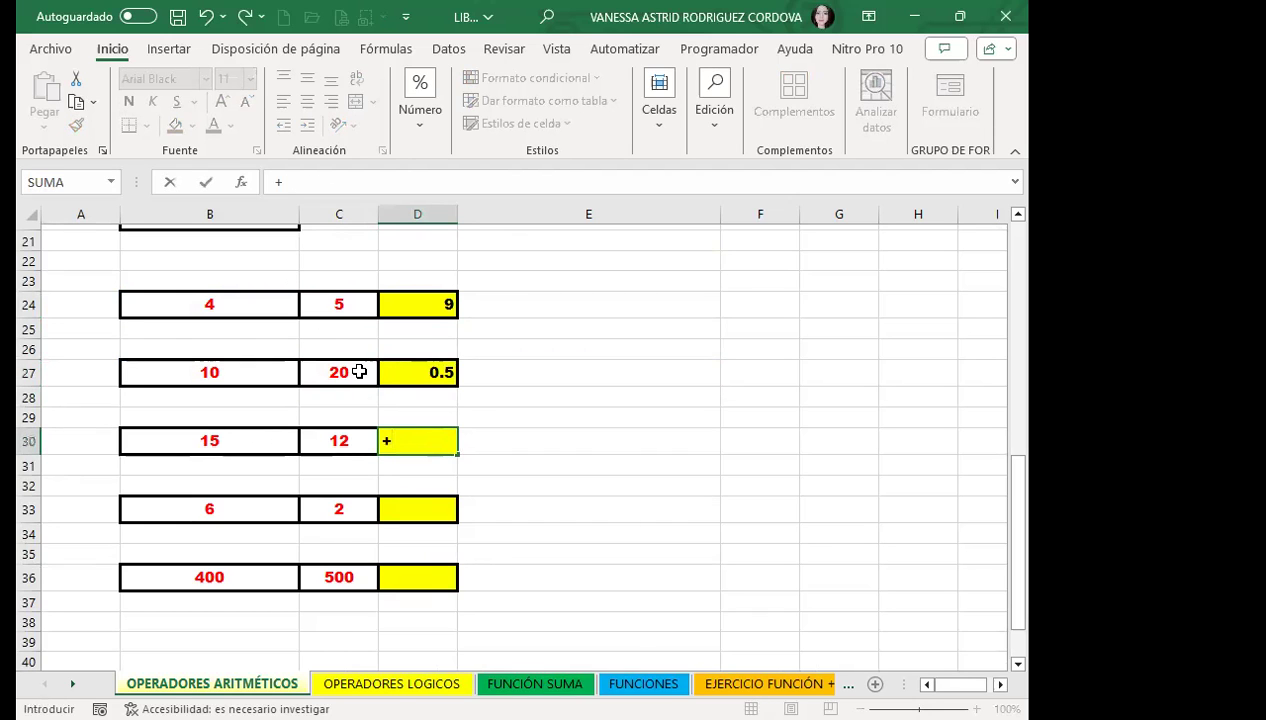
left_click(256, 437)
type("*")
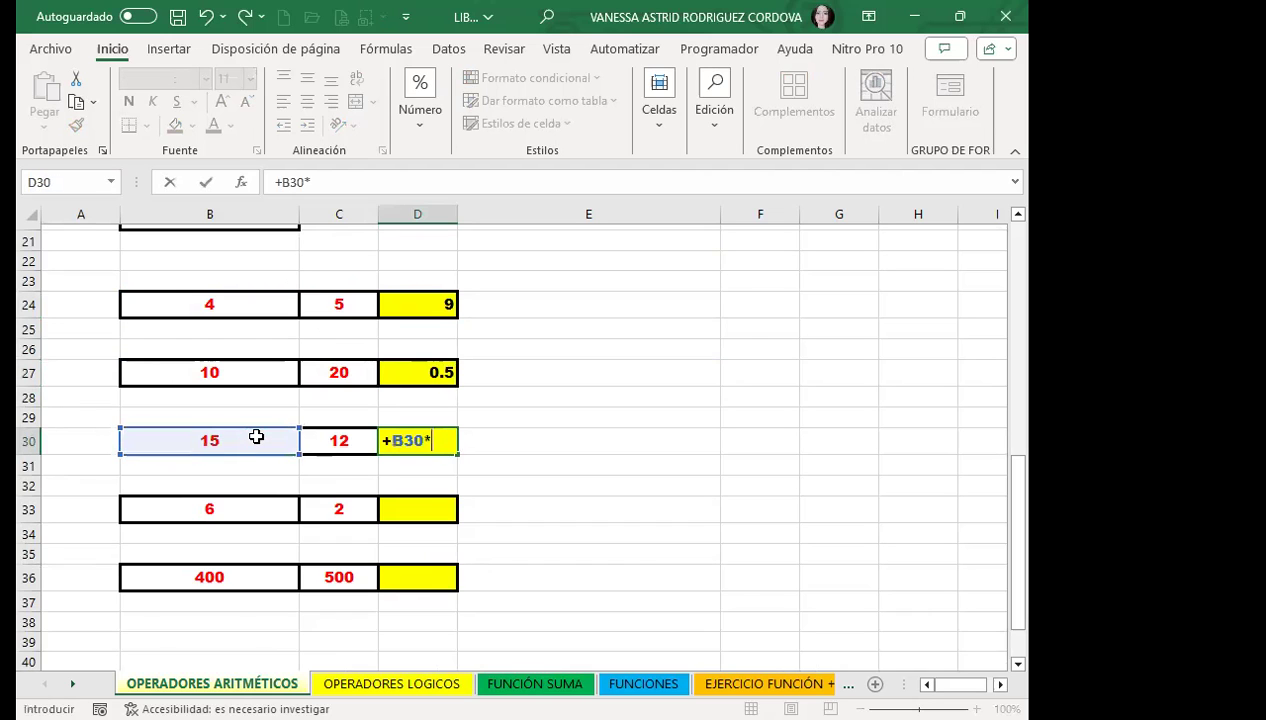
left_click(330, 436)
key("Return")
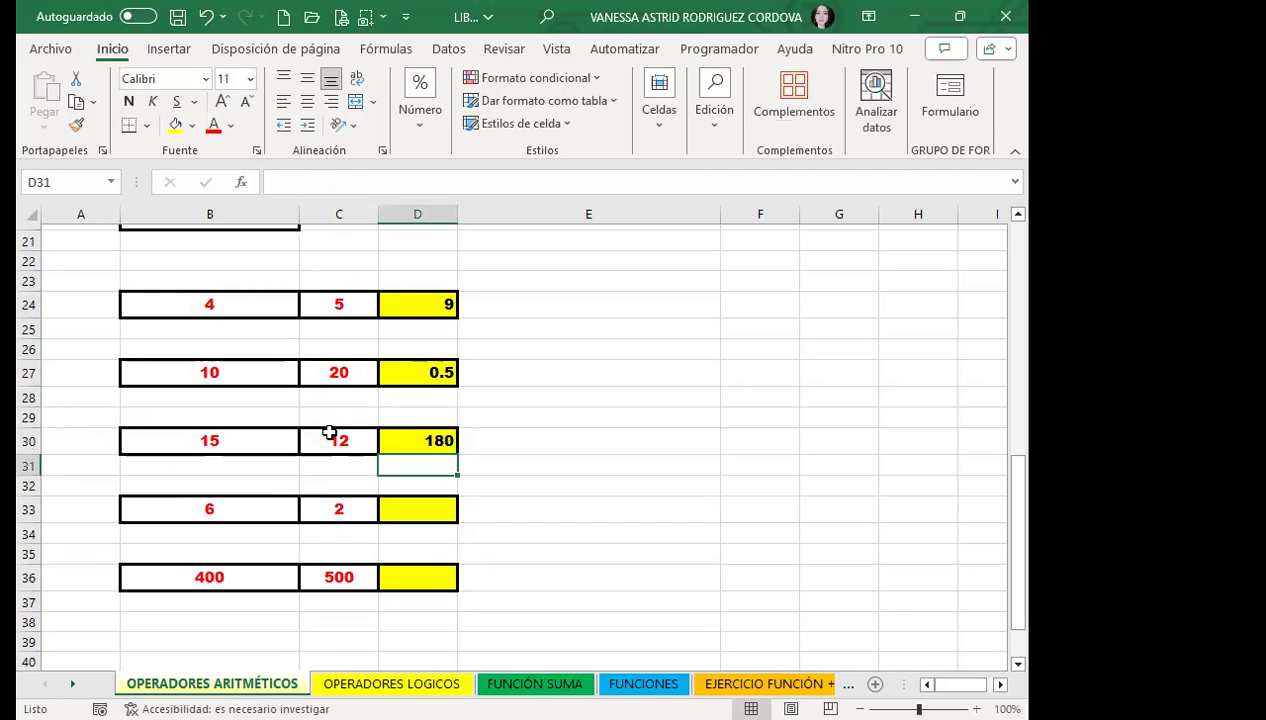
Enter +B33^C33 in D33 to raise 6 to the power 2, giving 36
left_click(422, 500)
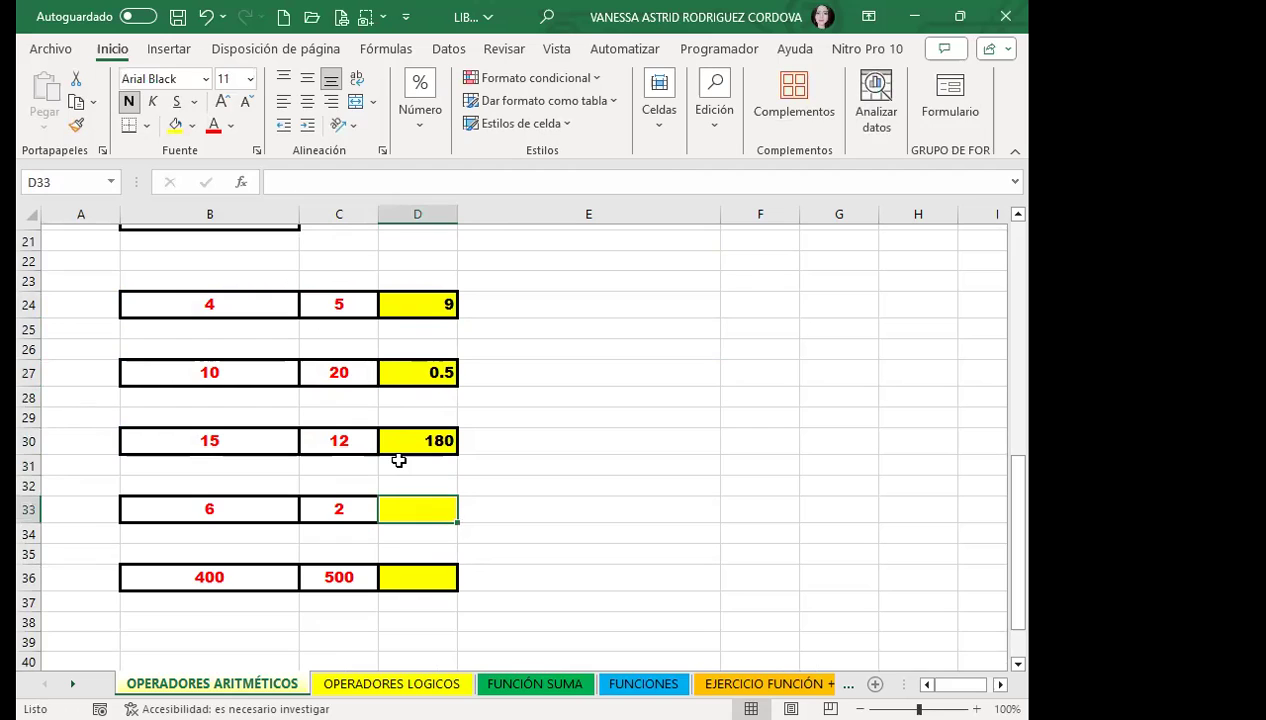
type("+")
left_click(263, 506)
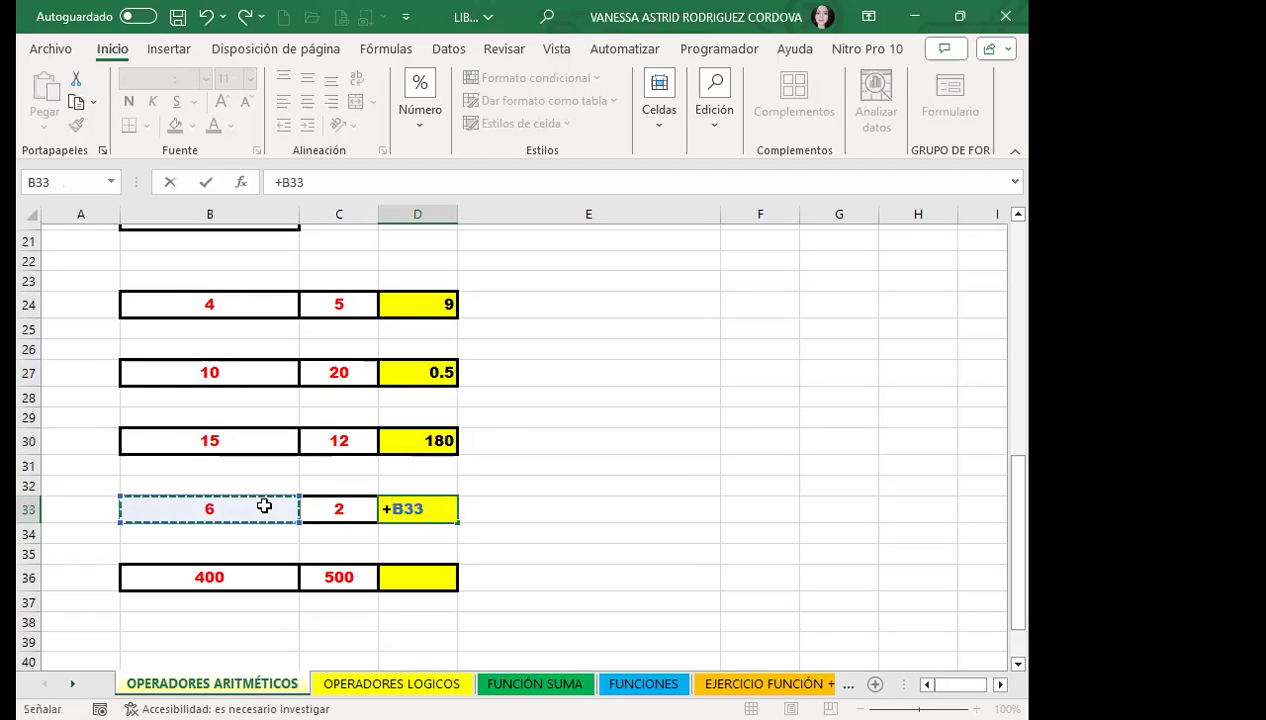
key("alt")
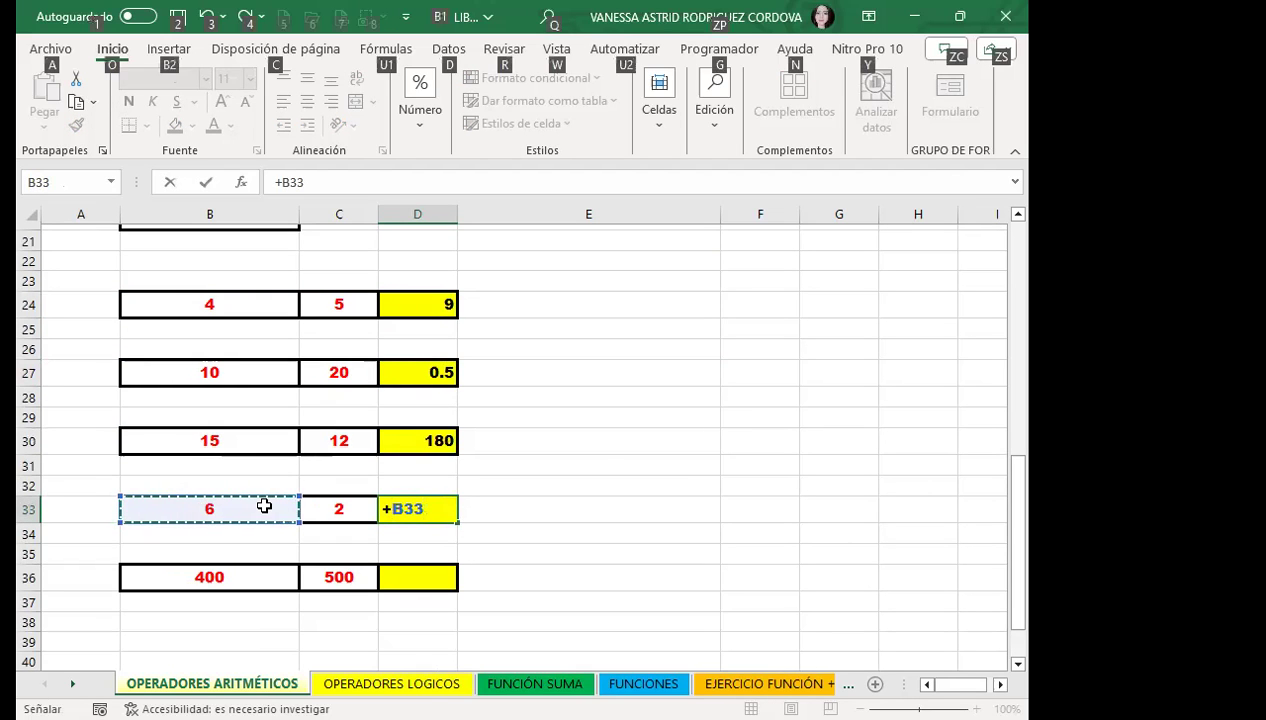
type("^")
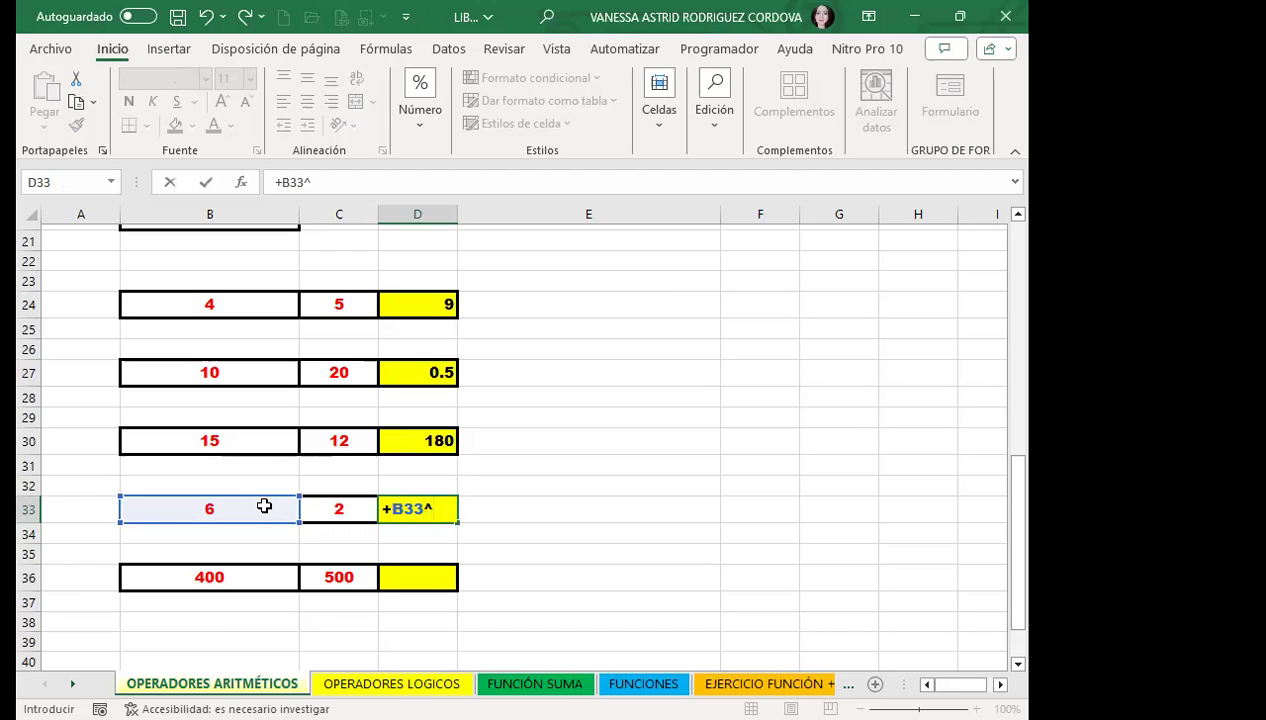
left_click(341, 509)
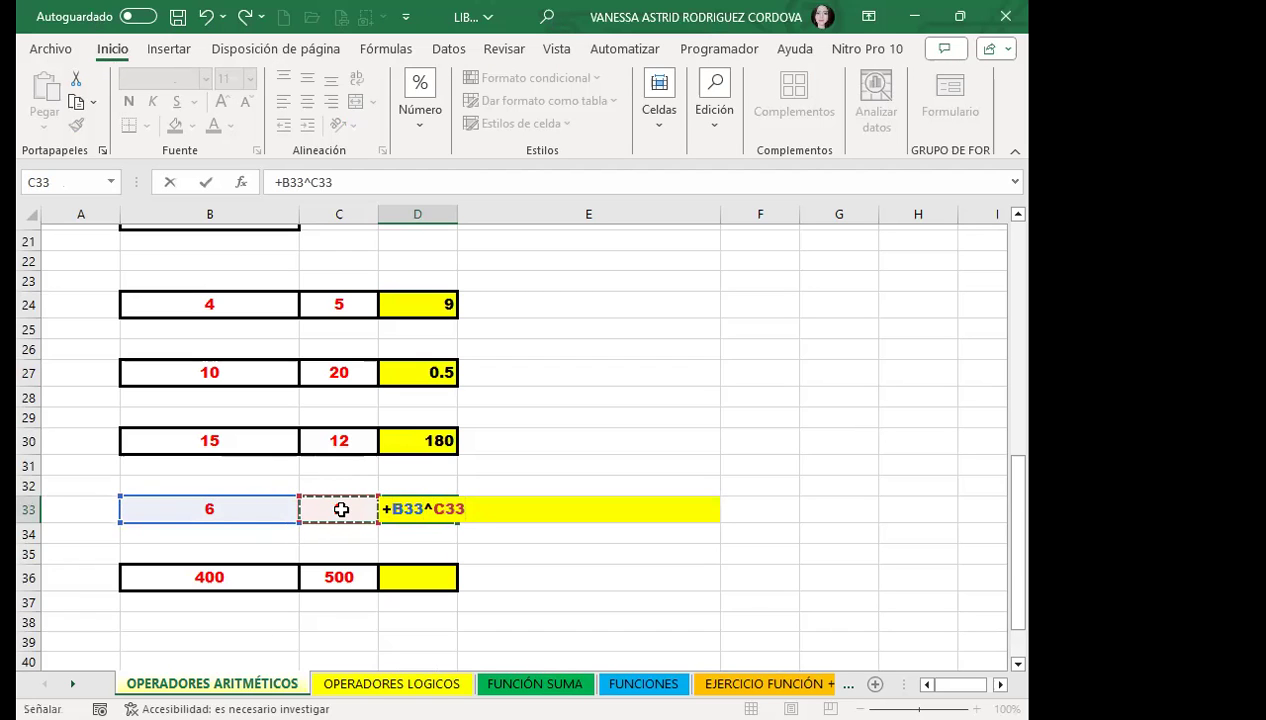
key("Return")
Enter =B36+C36 in D36 for 900, copying D33's formatting onto it
scroll(367, 500, "down", 2)
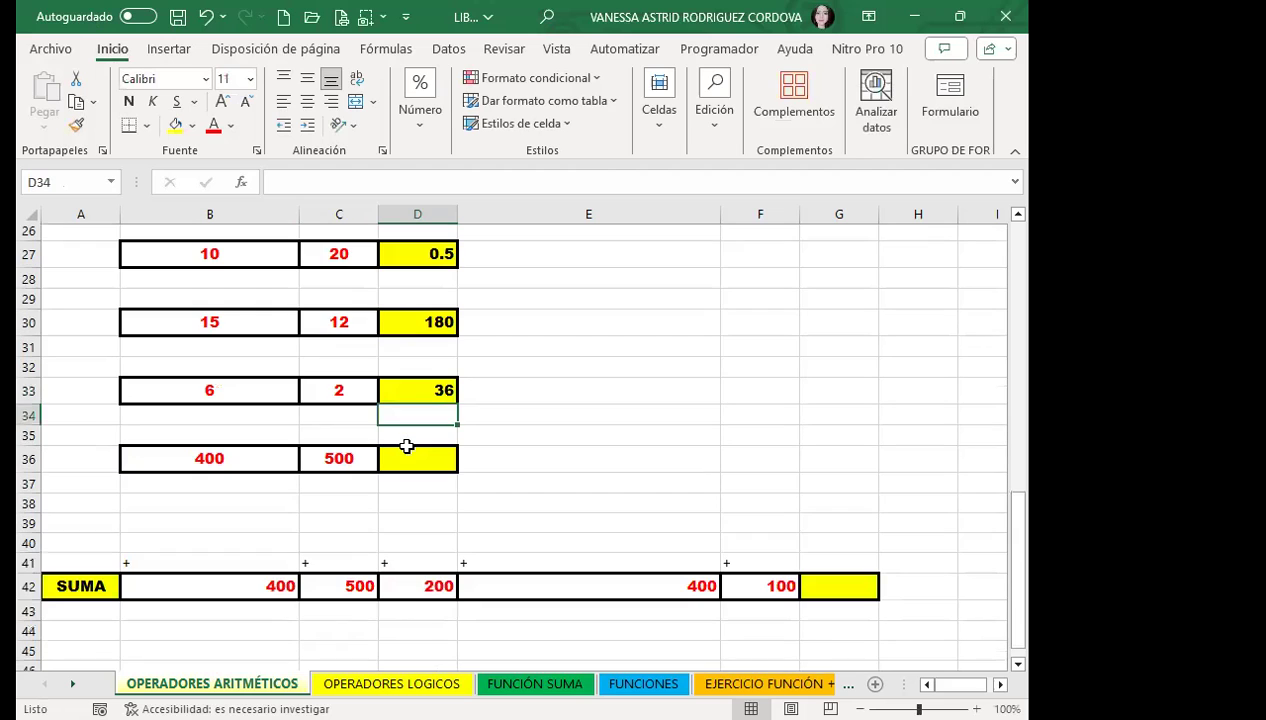
left_click(380, 455)
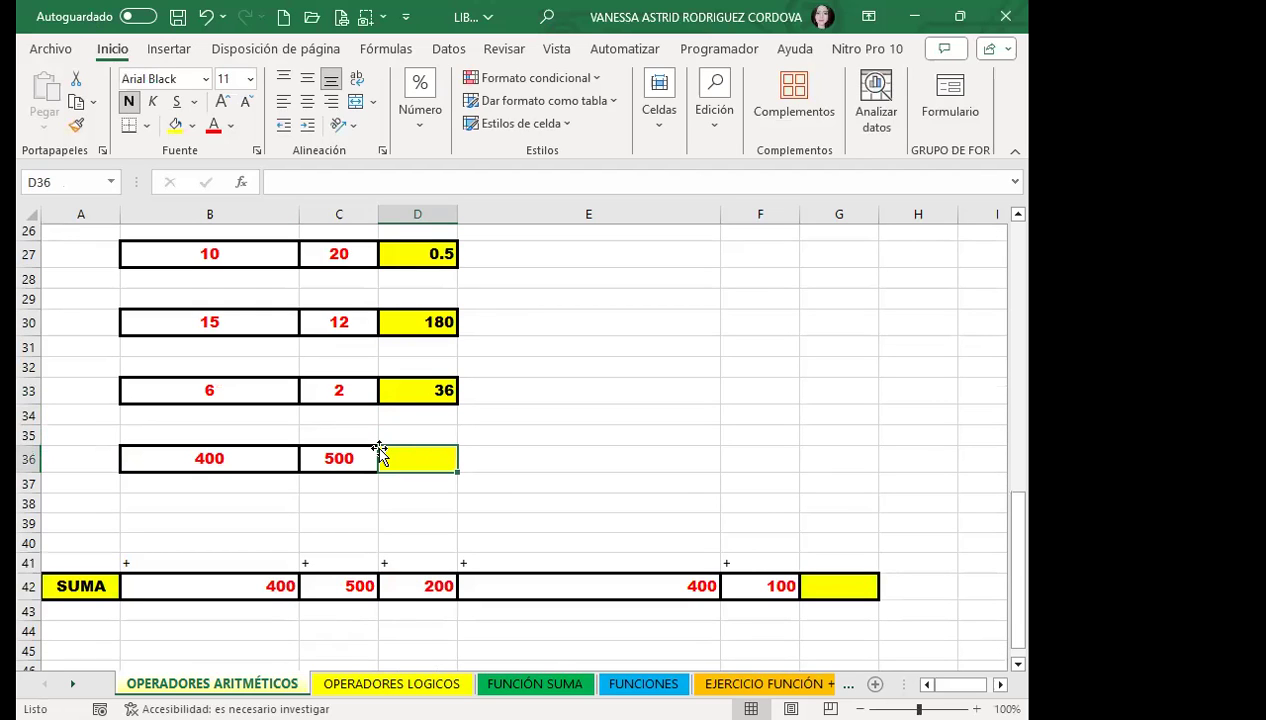
type("=")
left_click(200, 457)
type("+")
left_click(329, 456)
key("Return")
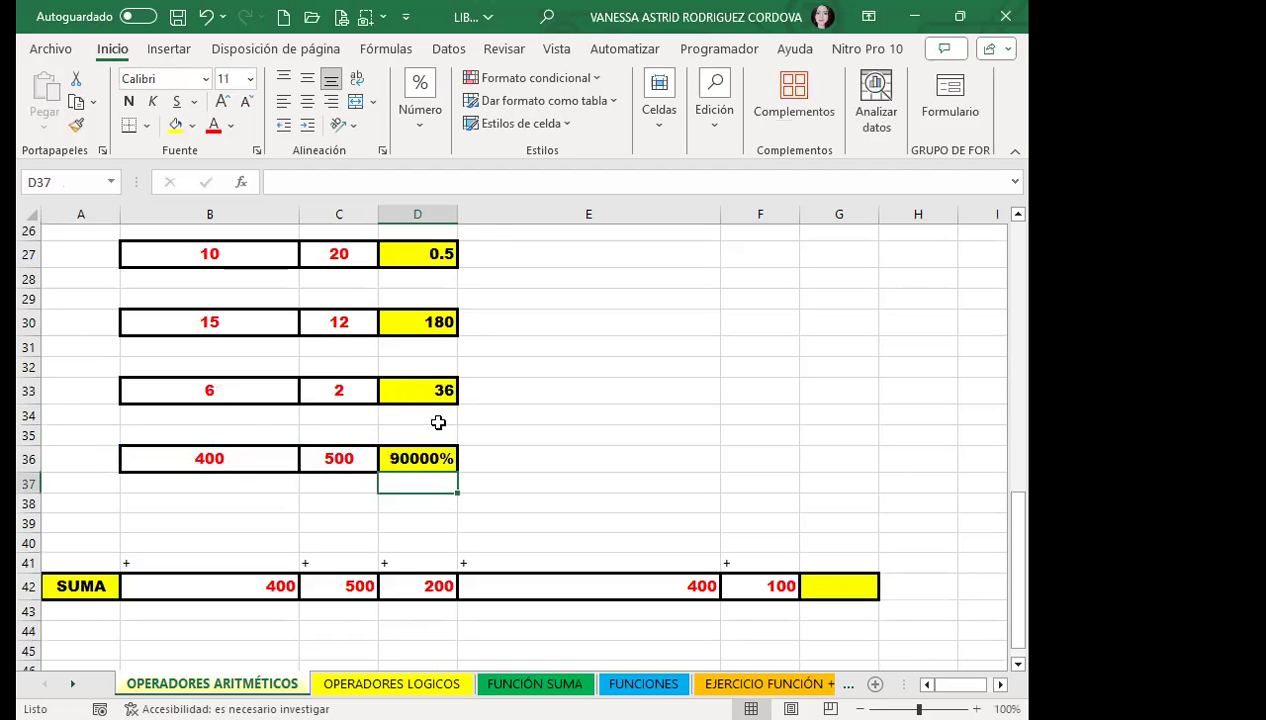
left_click(424, 388)
left_click(76, 125)
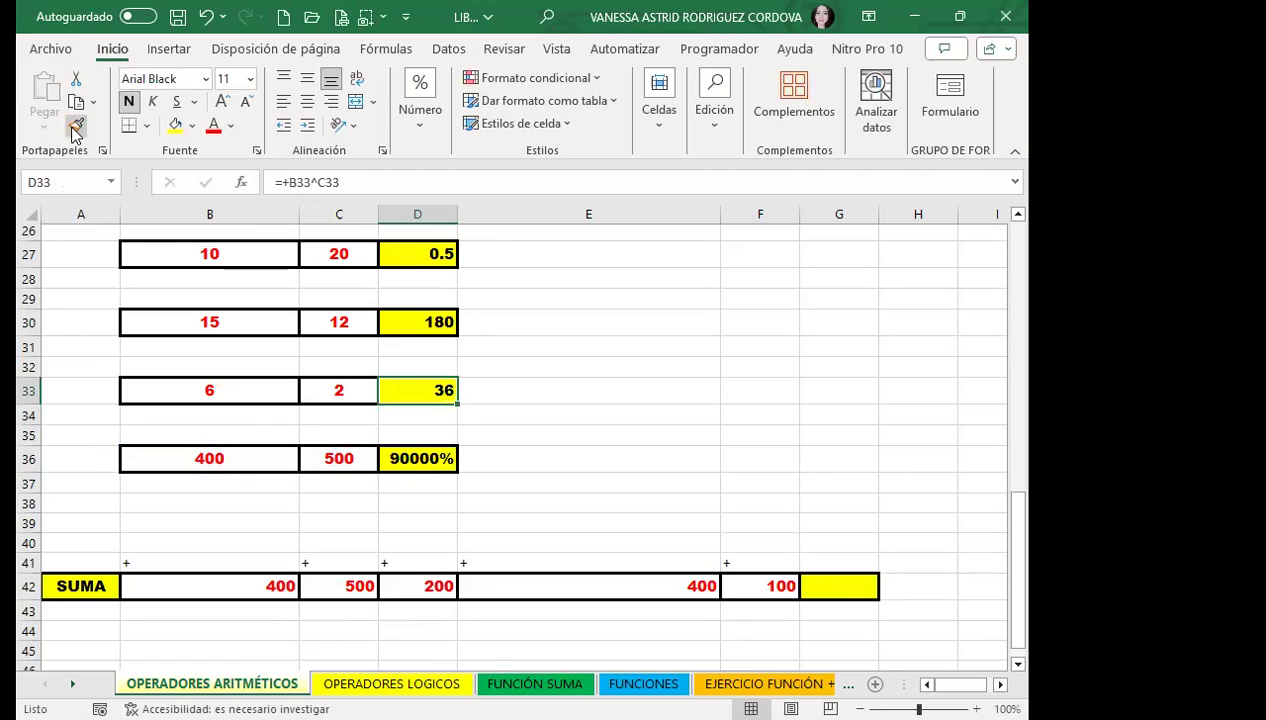
left_click(420, 458)
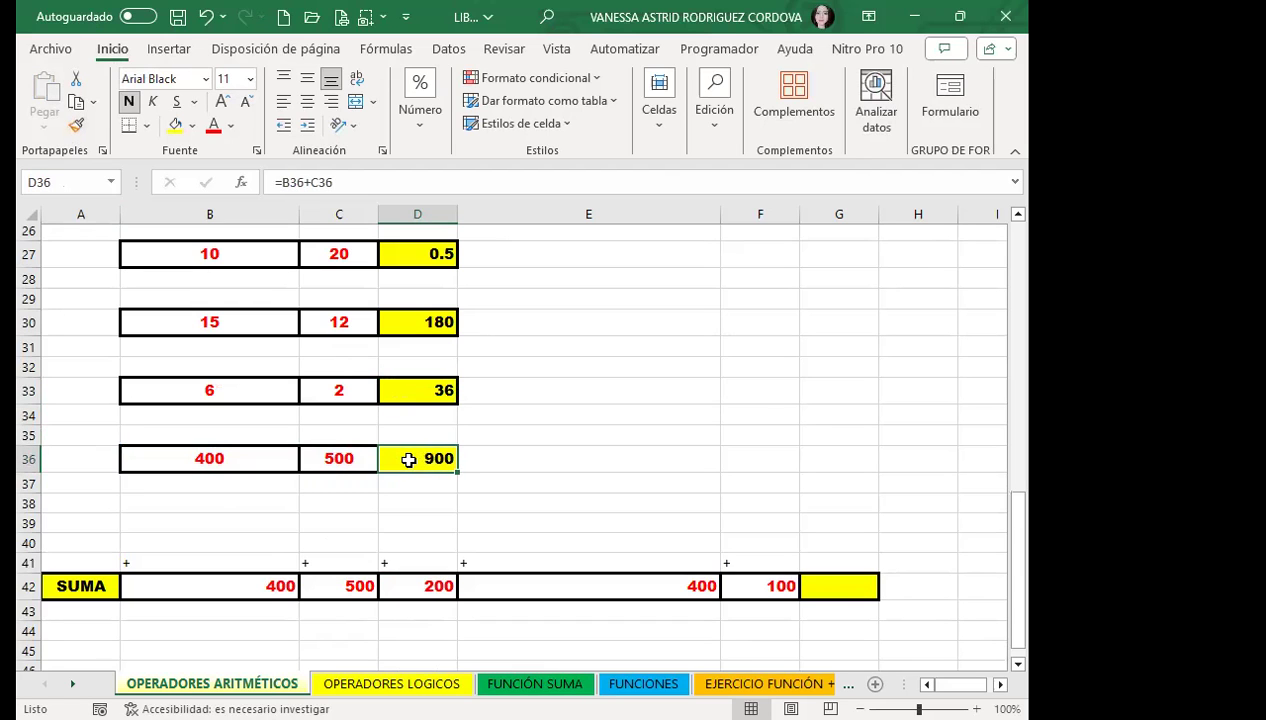
Review the formula in D24 and the other result cells
scroll(222, 243, "up", 1)
scroll(222, 243, "up", 1)
left_click(422, 305)
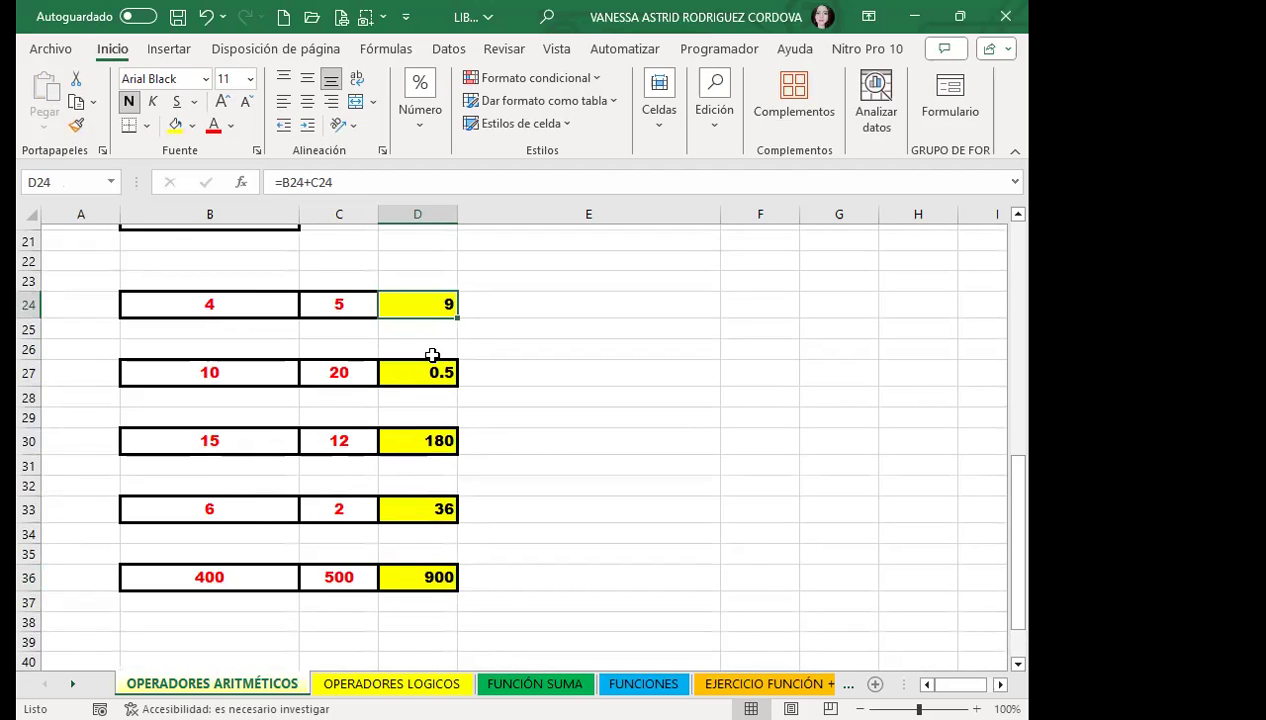
scroll(432, 355, "down", 2)
scroll(432, 355, "down", 1)
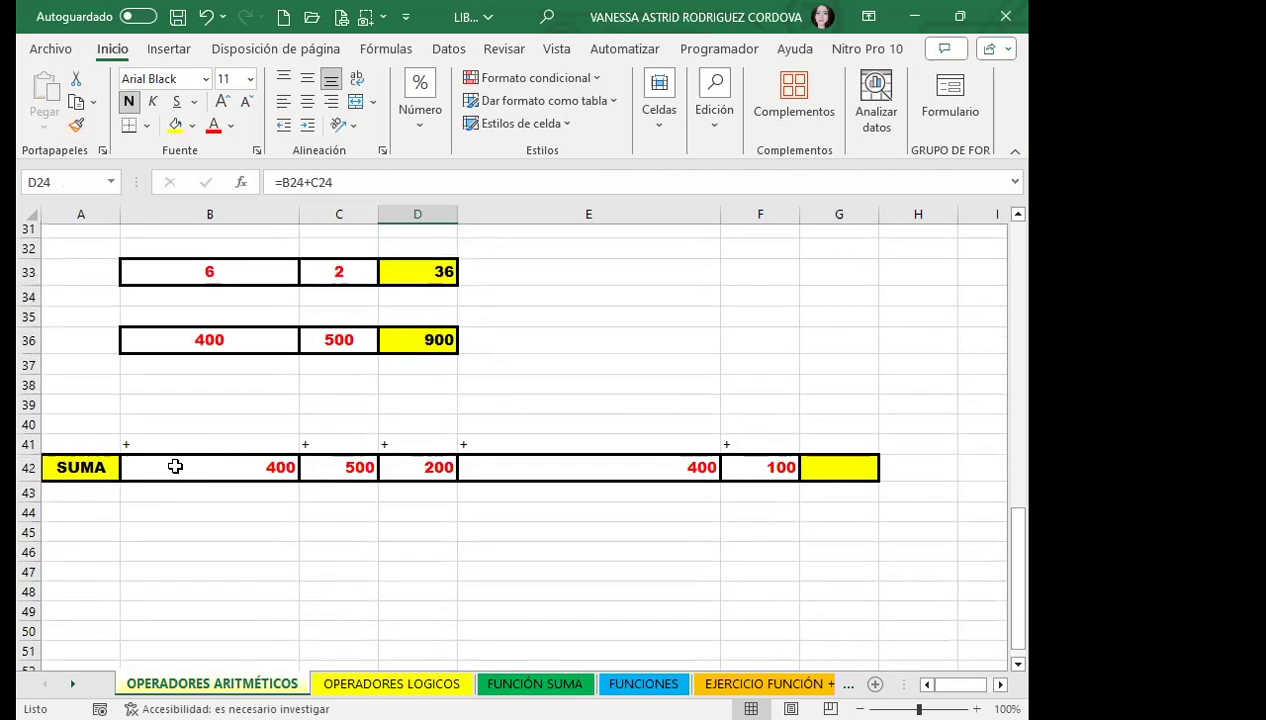
Enter =B42+C42+D42+E42+F42 in G42 for 1600, then go to the OPERADORES LOGICOS sheet
left_click_drag(175, 467, 735, 470)
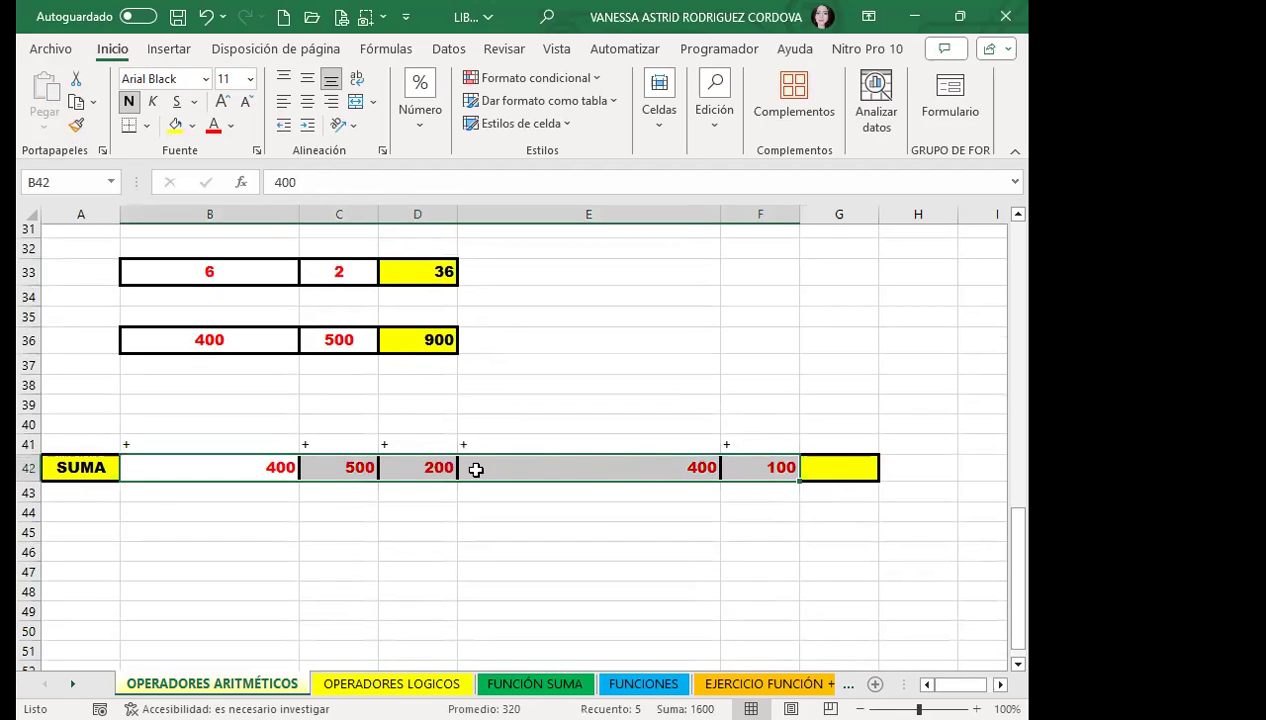
left_click(851, 467)
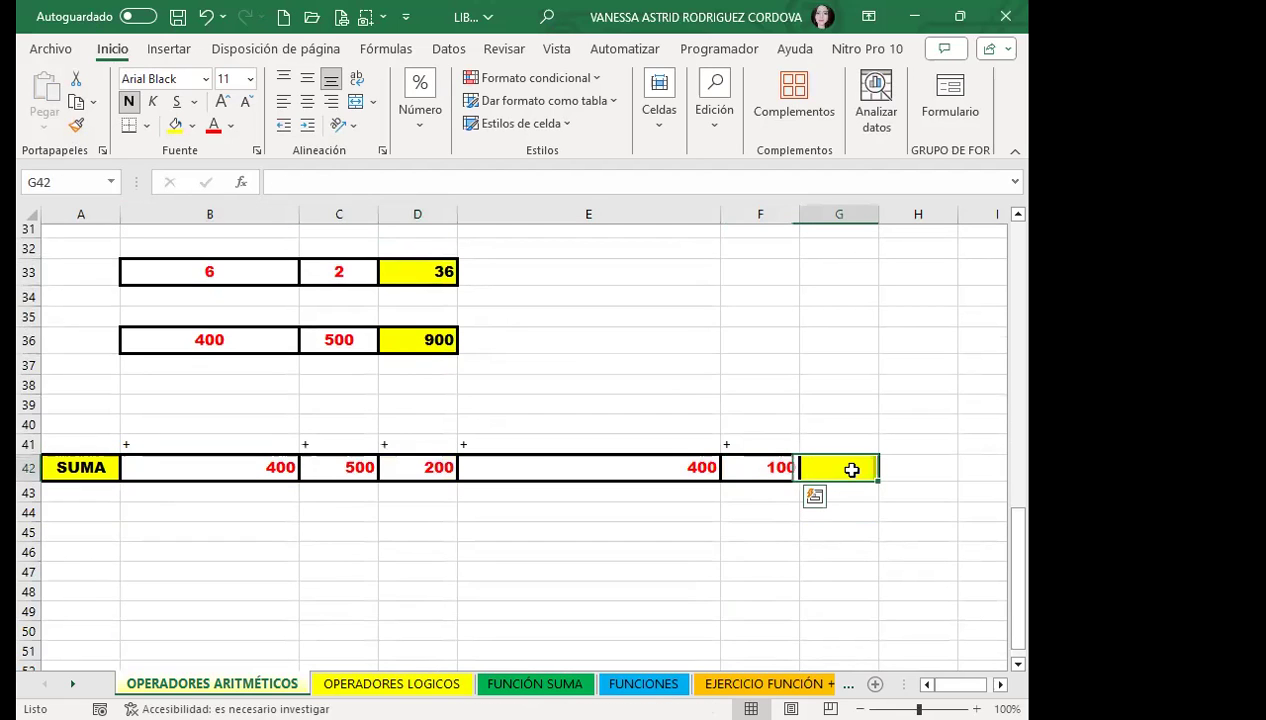
type("=")
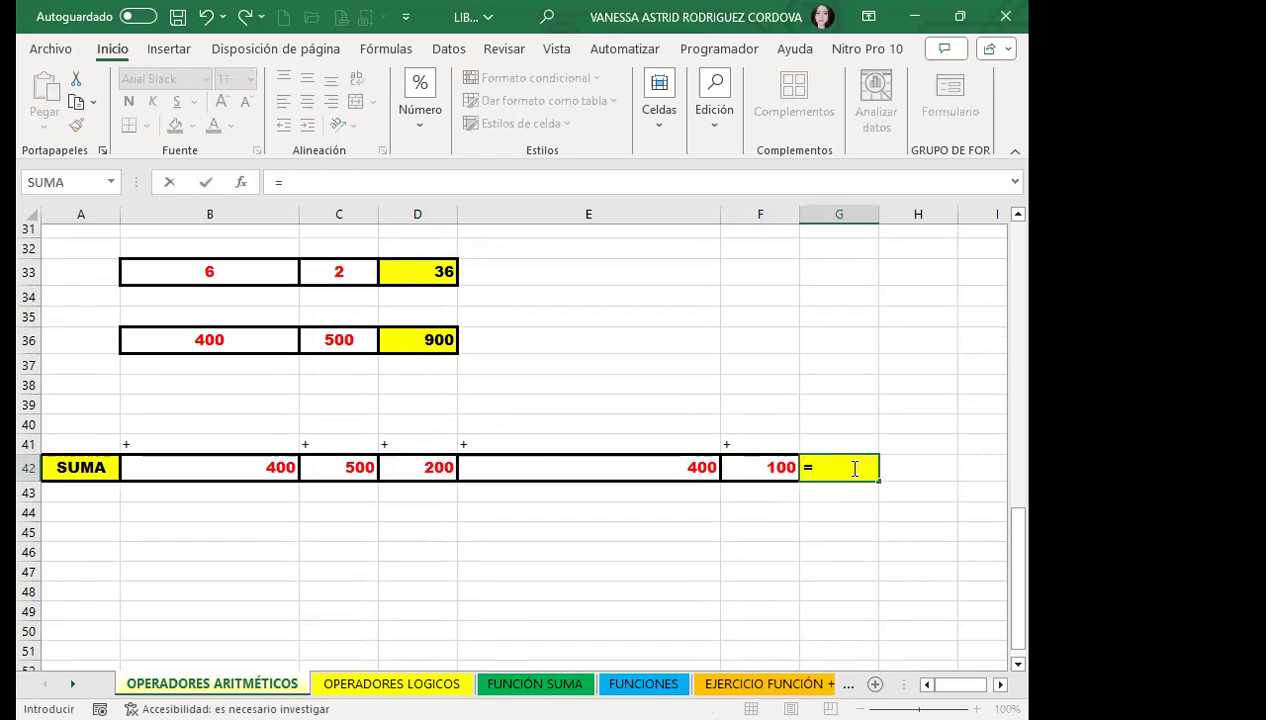
left_click(272, 473)
type("+")
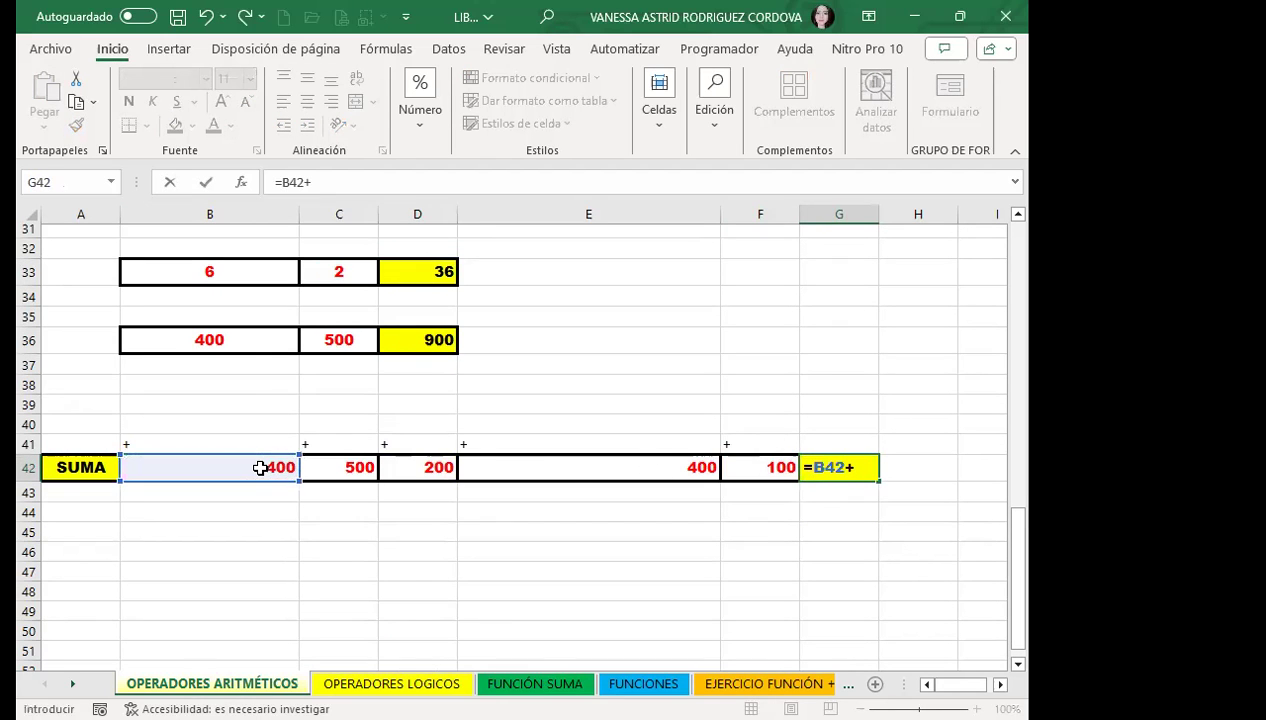
scroll(359, 511, "down", 1)
left_click(360, 408)
type("+")
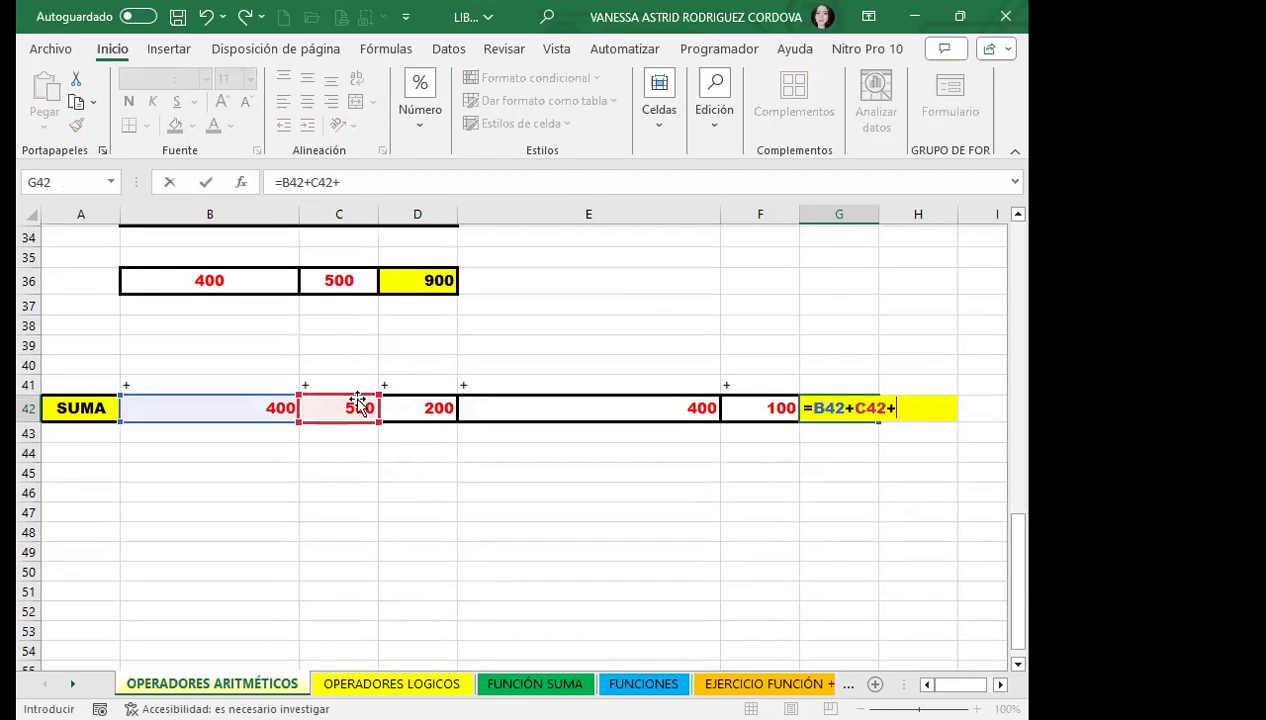
left_click(412, 405)
type("+")
left_click(524, 408)
type("+")
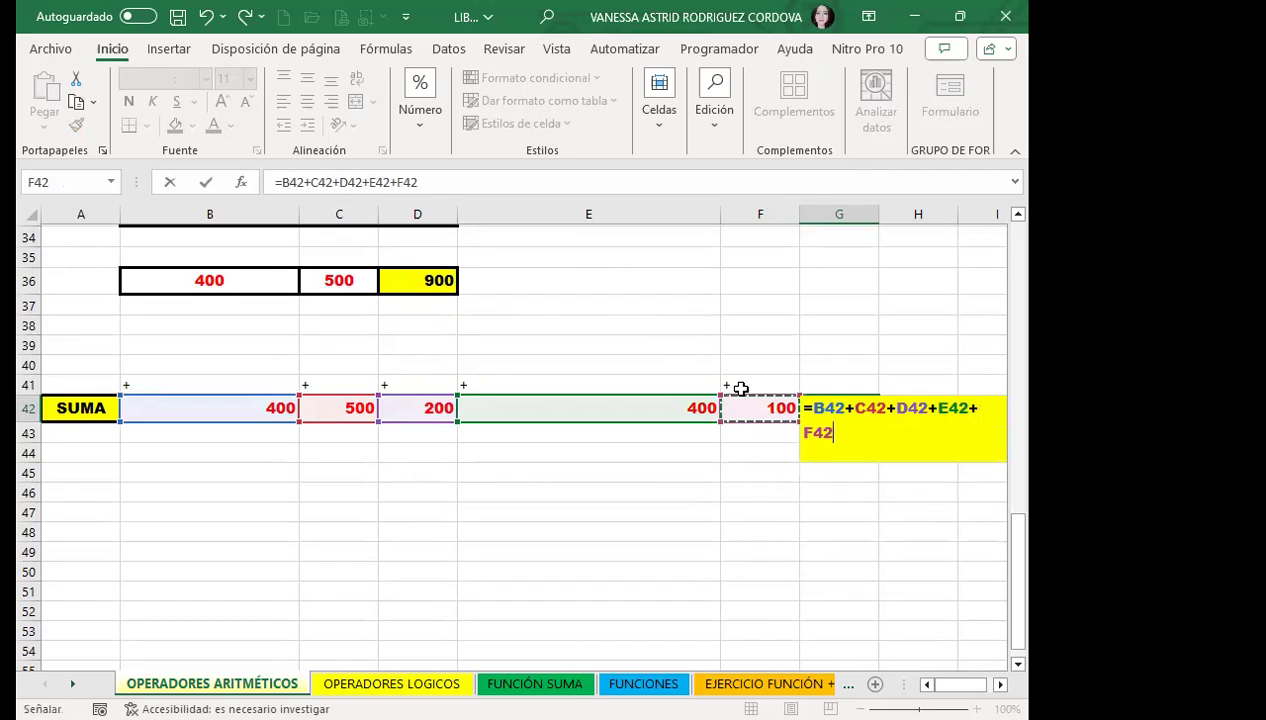
key("Return")
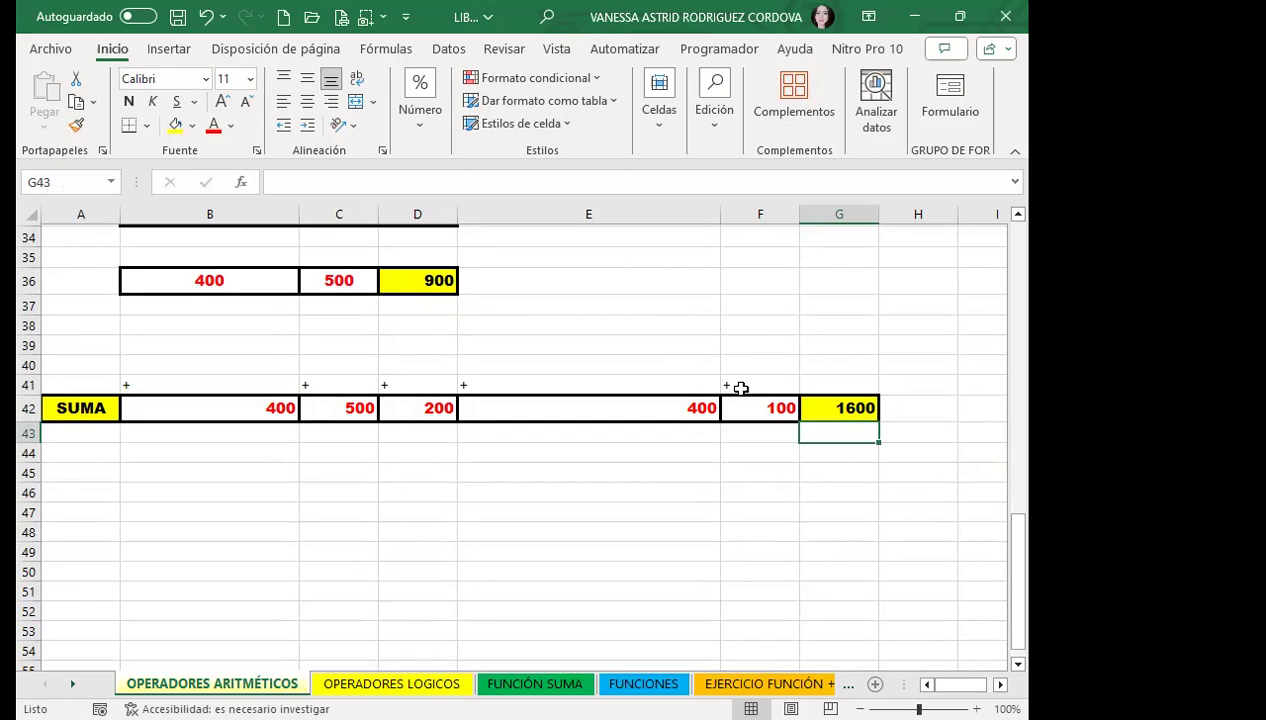
key("ctrl+Page_Down")
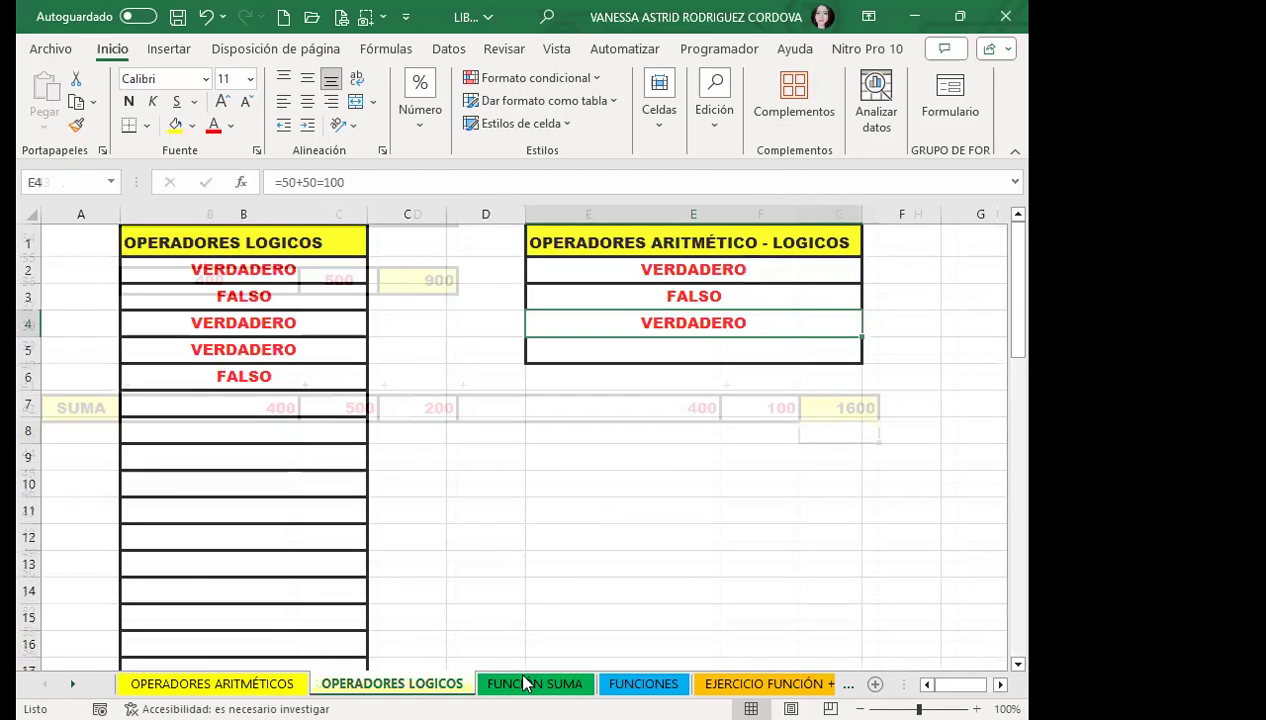
Switch to the FUNCIONES sheet and select the empty TOTAL cell C16
left_click(648, 684)
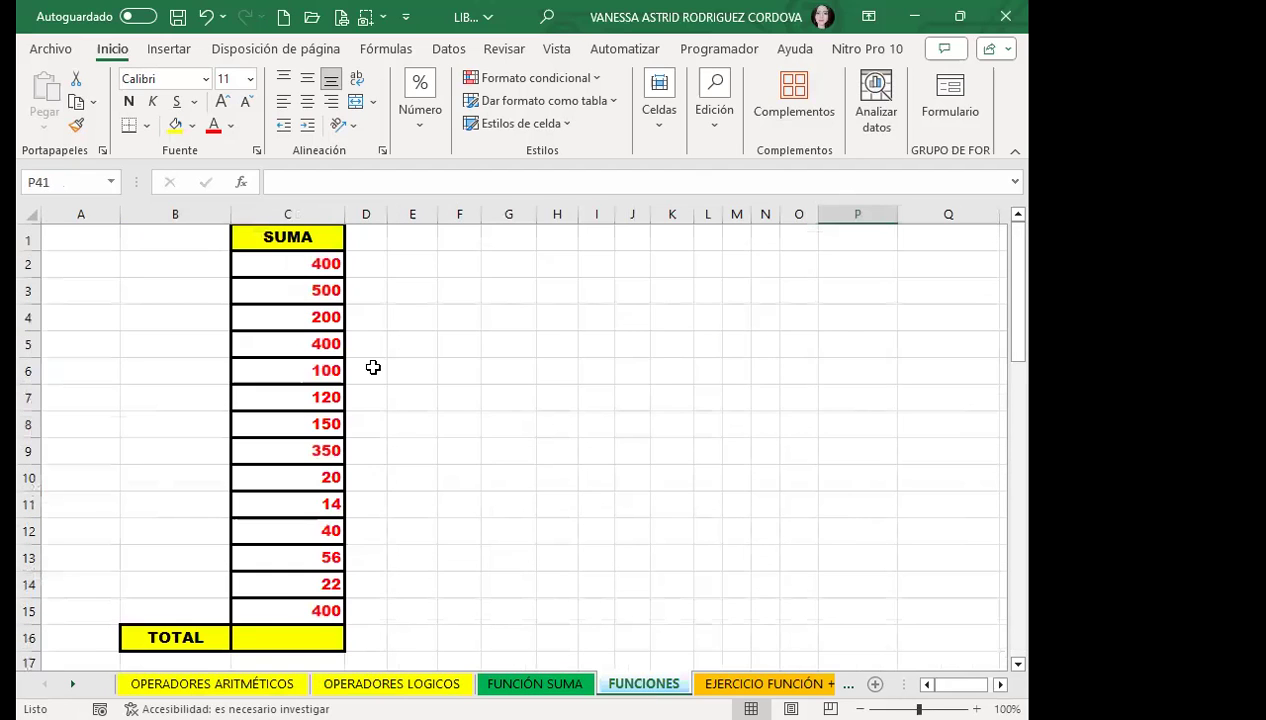
scroll(370, 367, "down", 2)
left_click(294, 519)
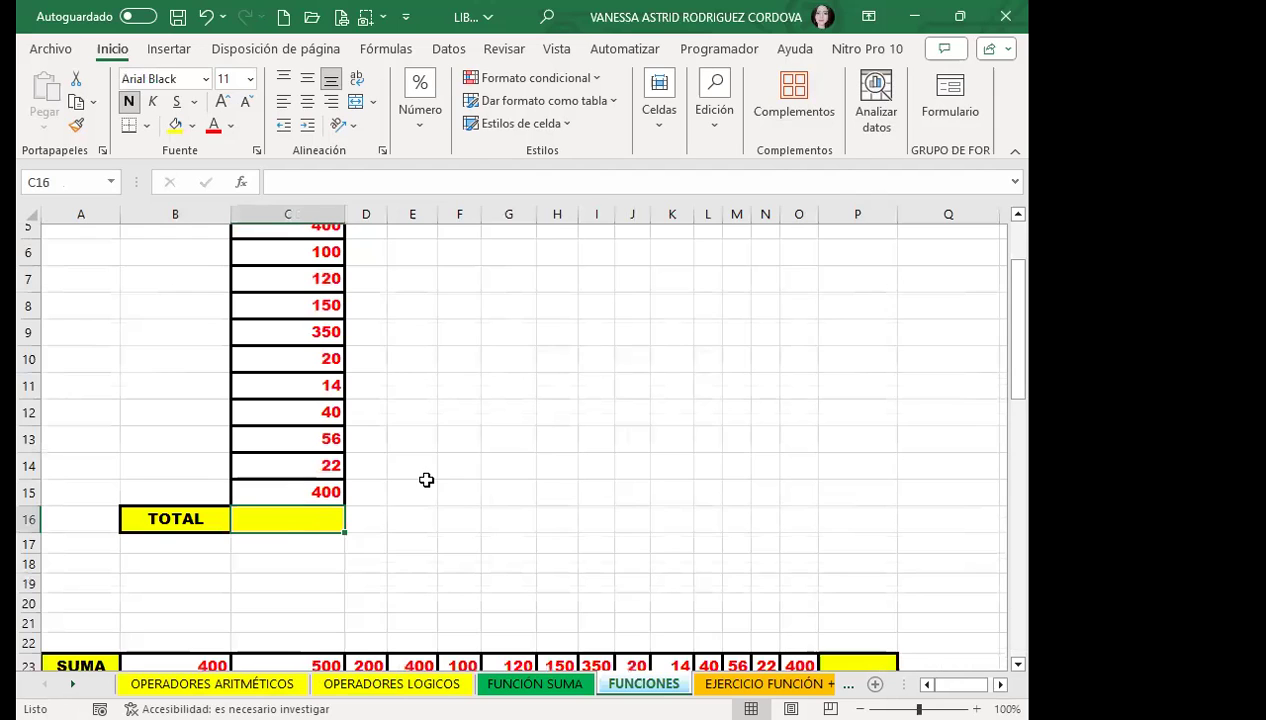
scroll(426, 480, "up", 1)
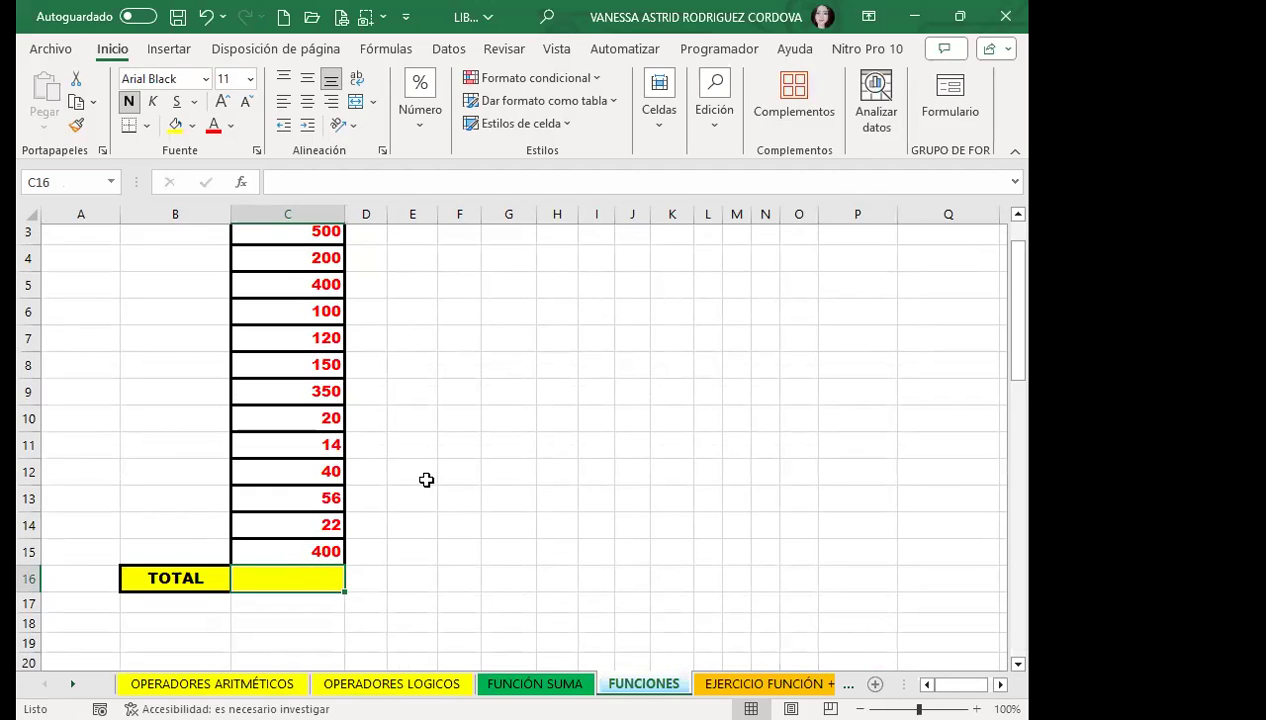
scroll(426, 480, "up", 1)
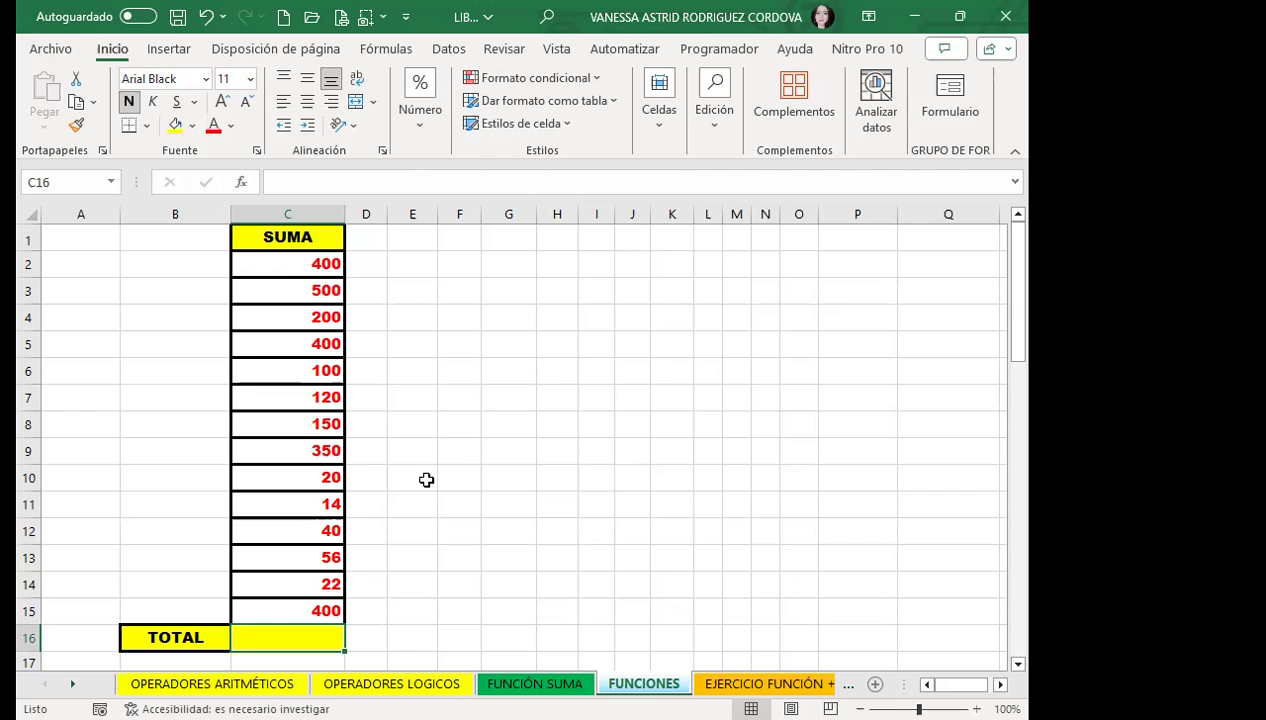
Enter =SUMA(C2:C15) in C16 so the column total shows 2772
scroll(380, 470, "down", 2)
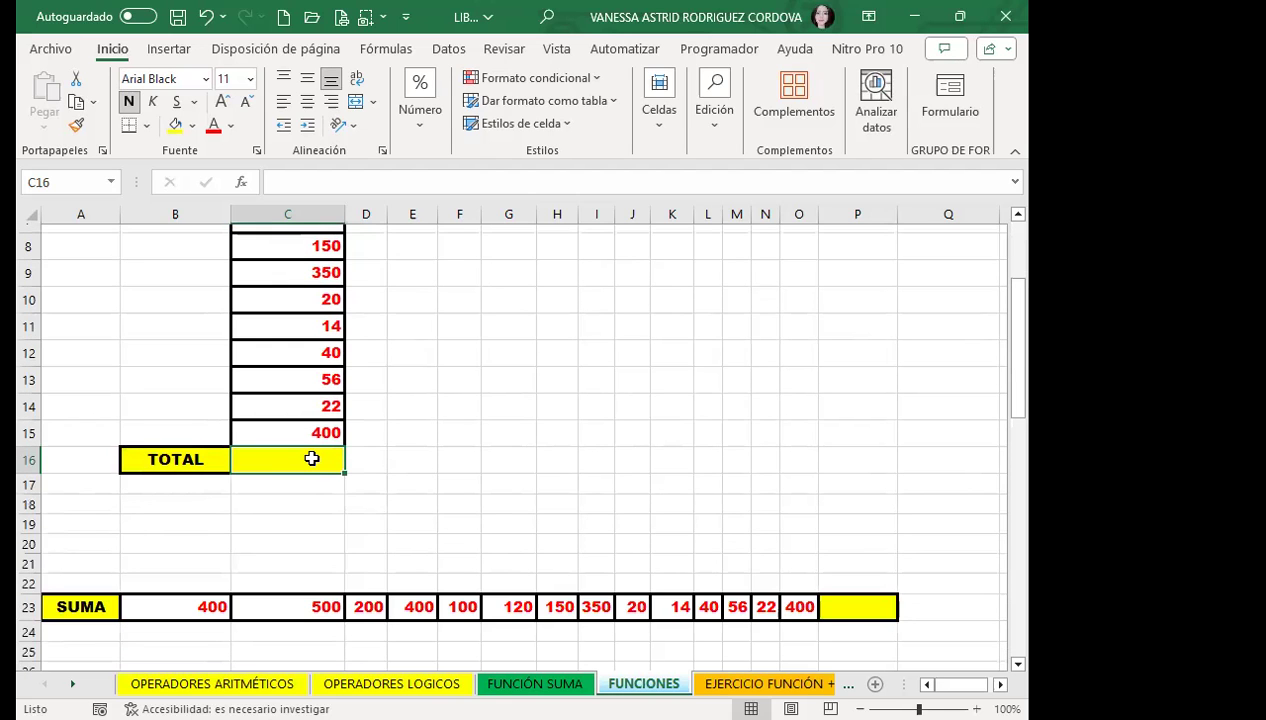
type("=")
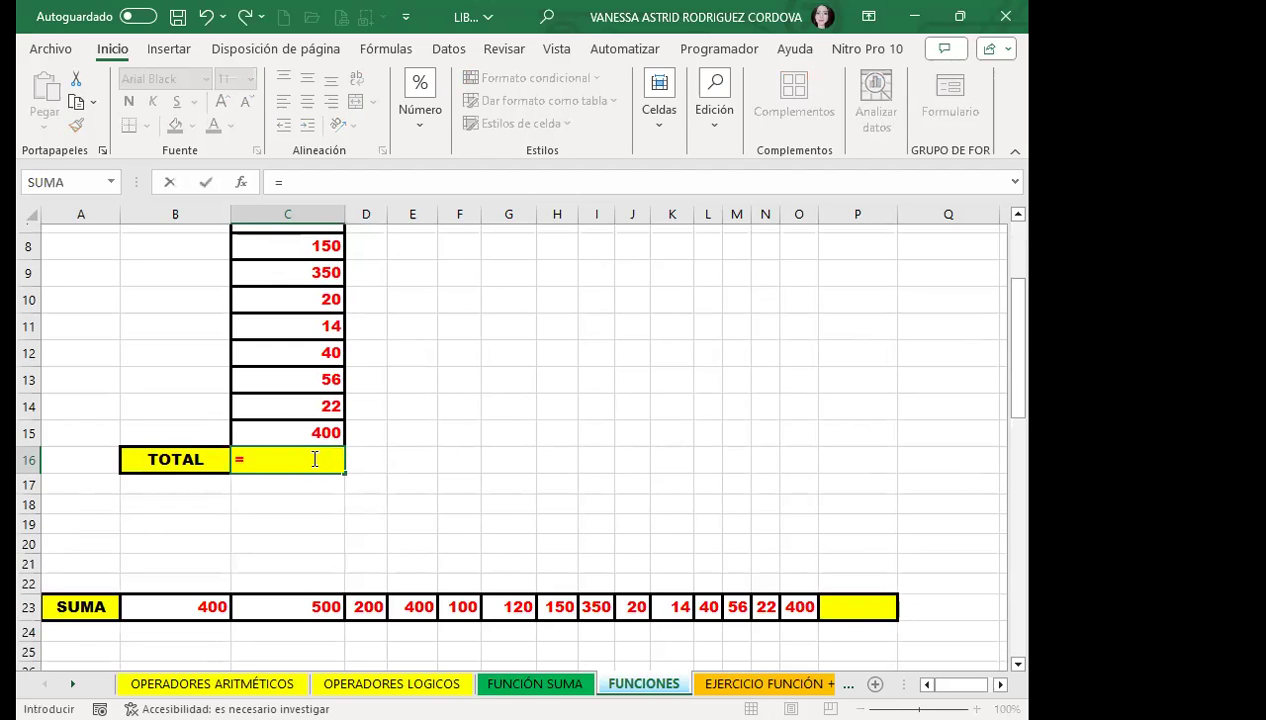
type("SUMA")
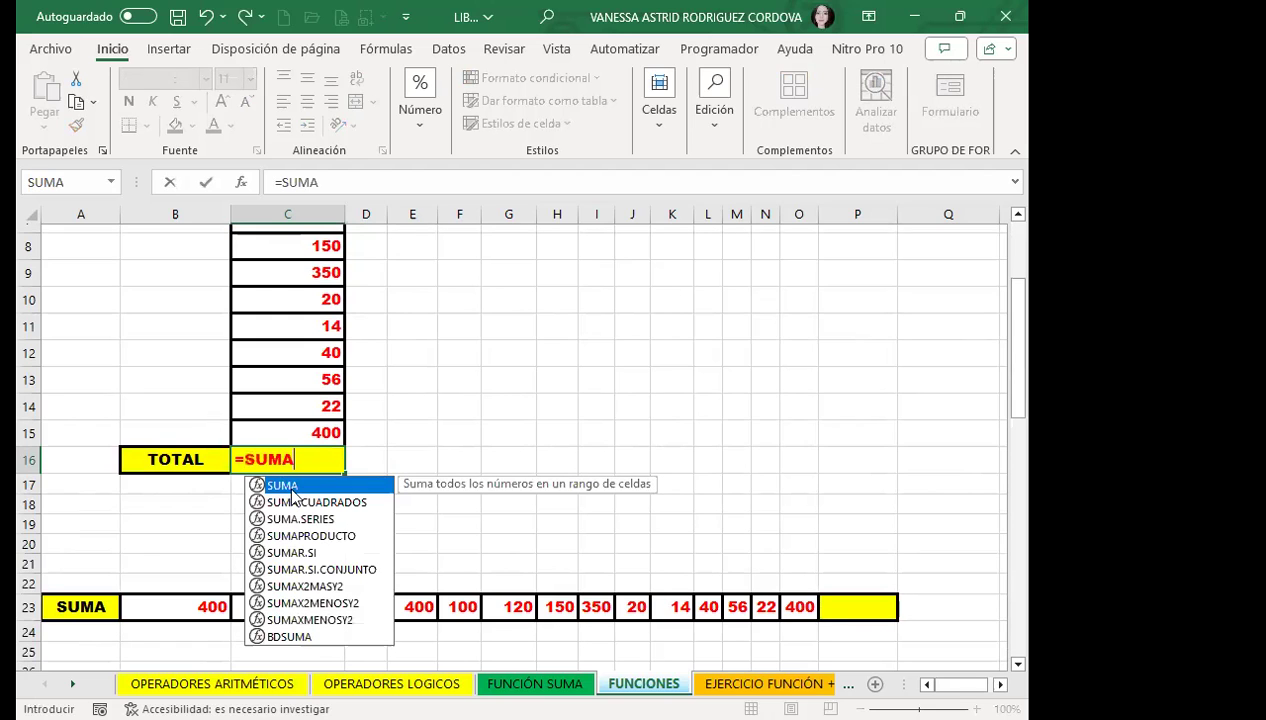
type("(")
scroll(305, 333, "up", 2)
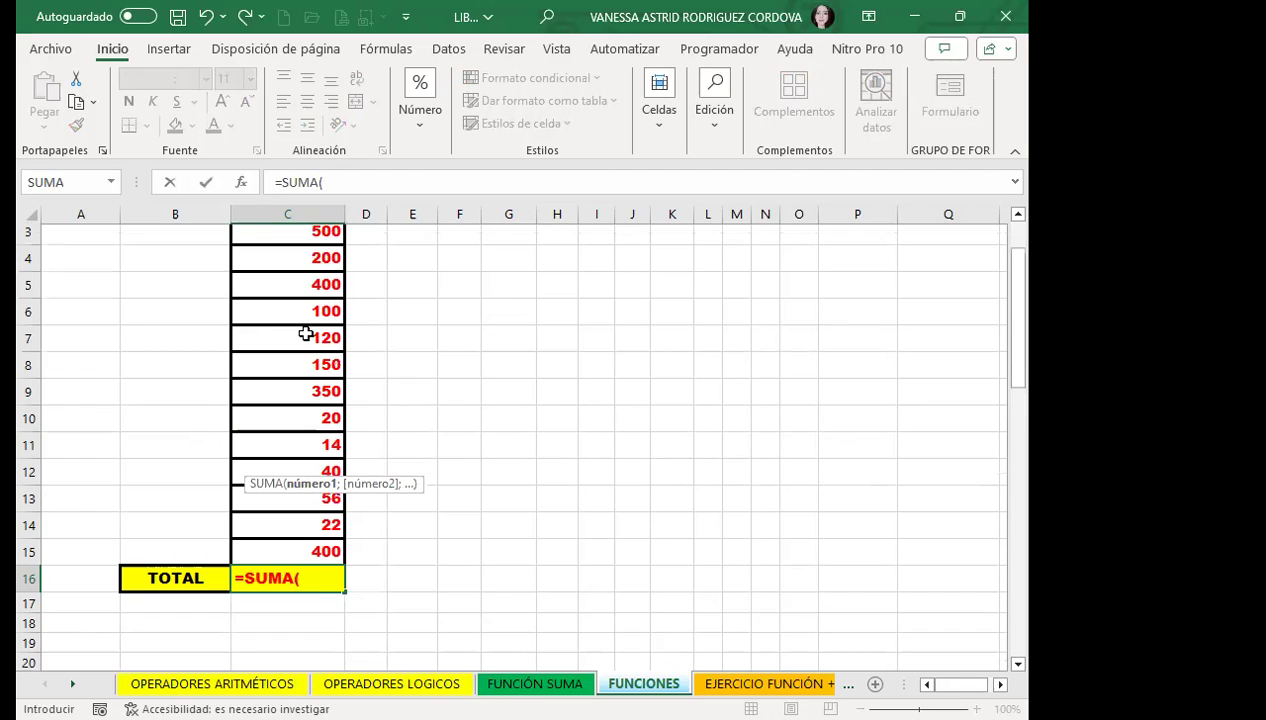
scroll(300, 280, "up", 1)
left_click(297, 265)
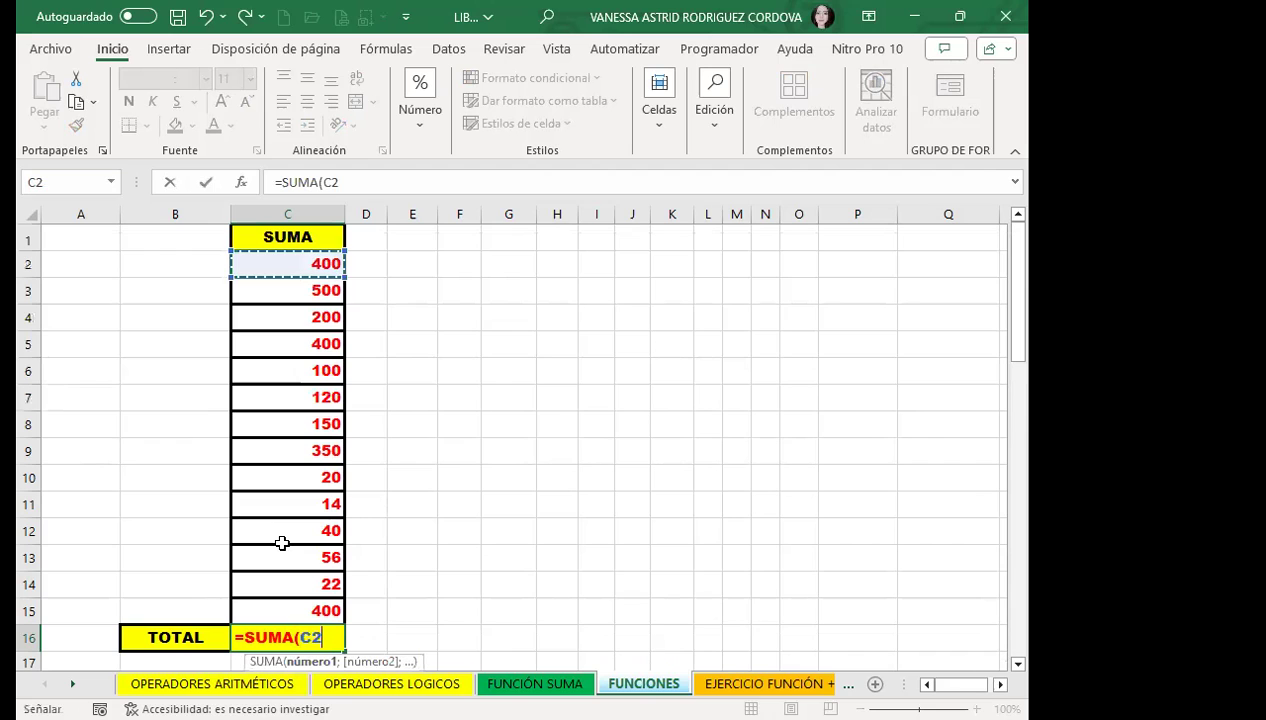
key("ctrl+shift+Down")
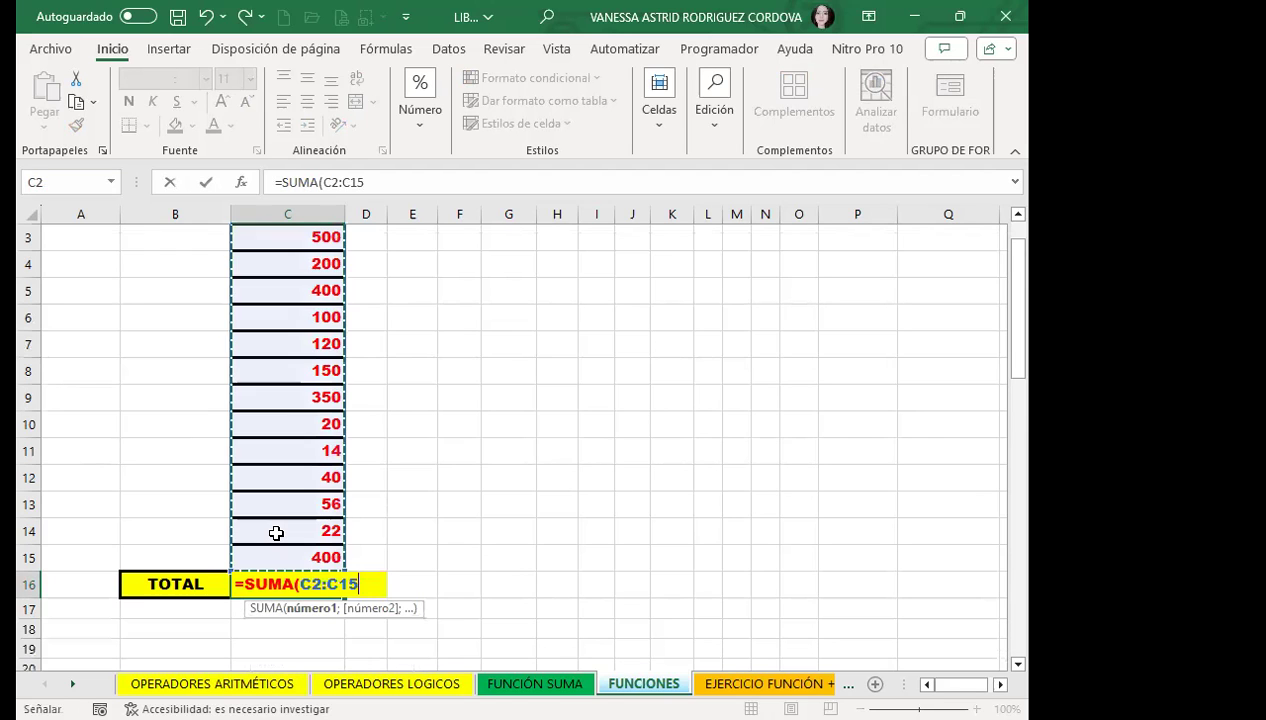
type(")")
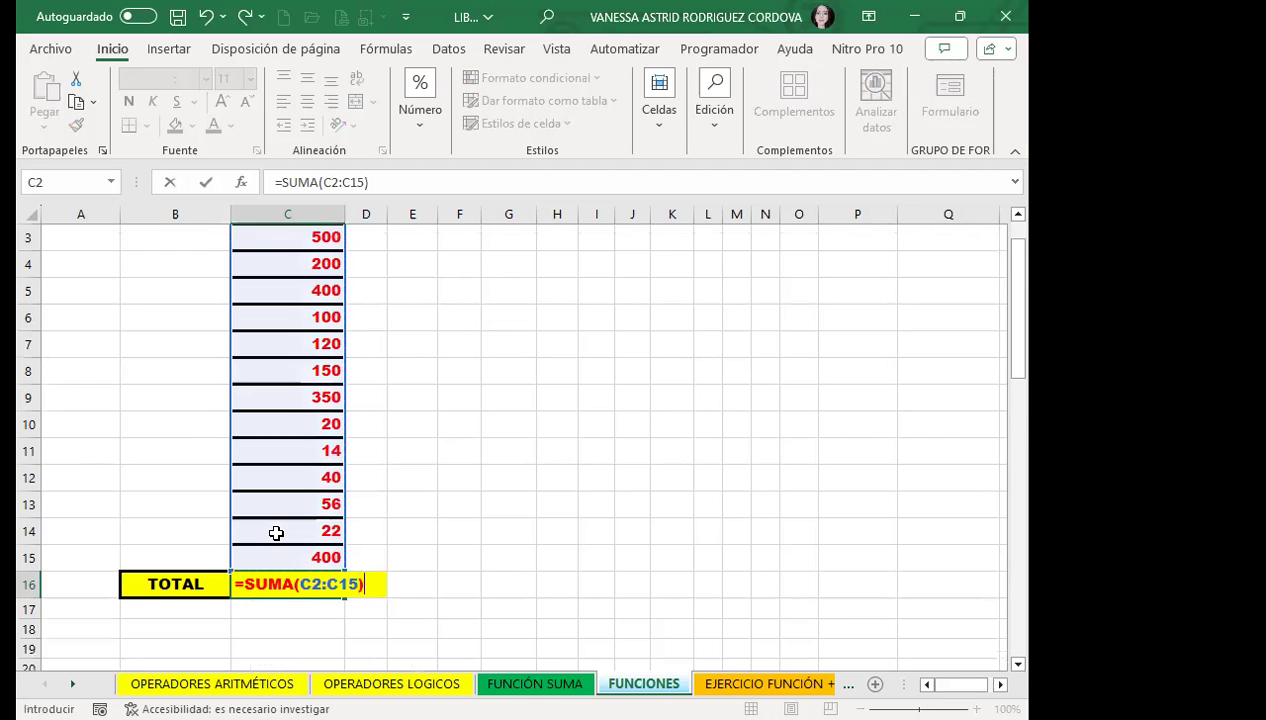
key("Return")
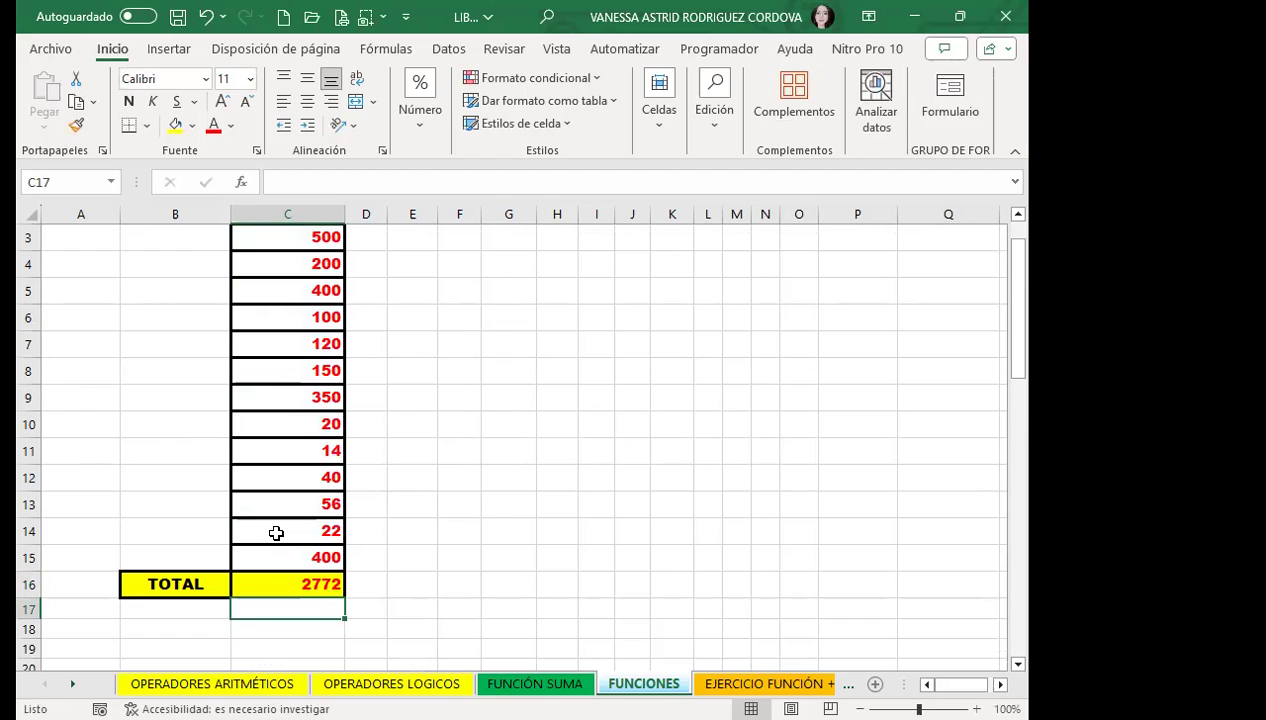
scroll(599, 424, "down", 2)
scroll(619, 452, "down", 2)
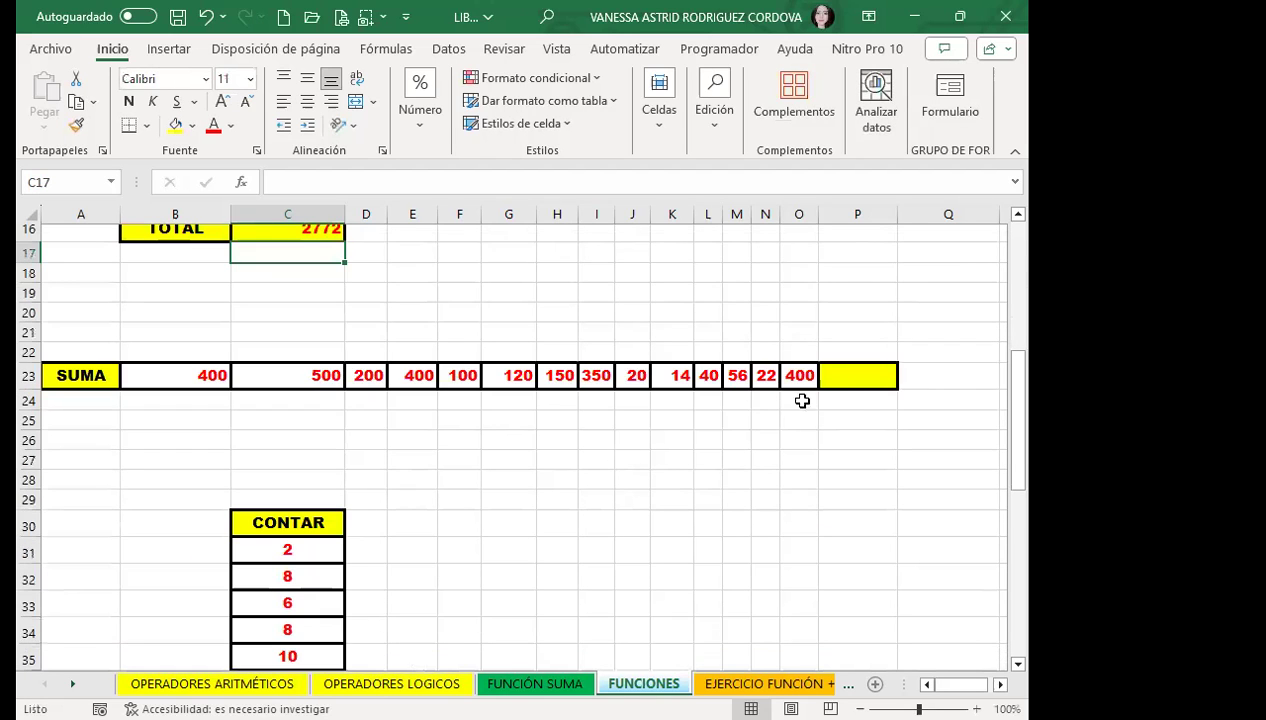
AutoSum B23:O23 into P23 so the SUMA row totals 2772
left_click(871, 370)
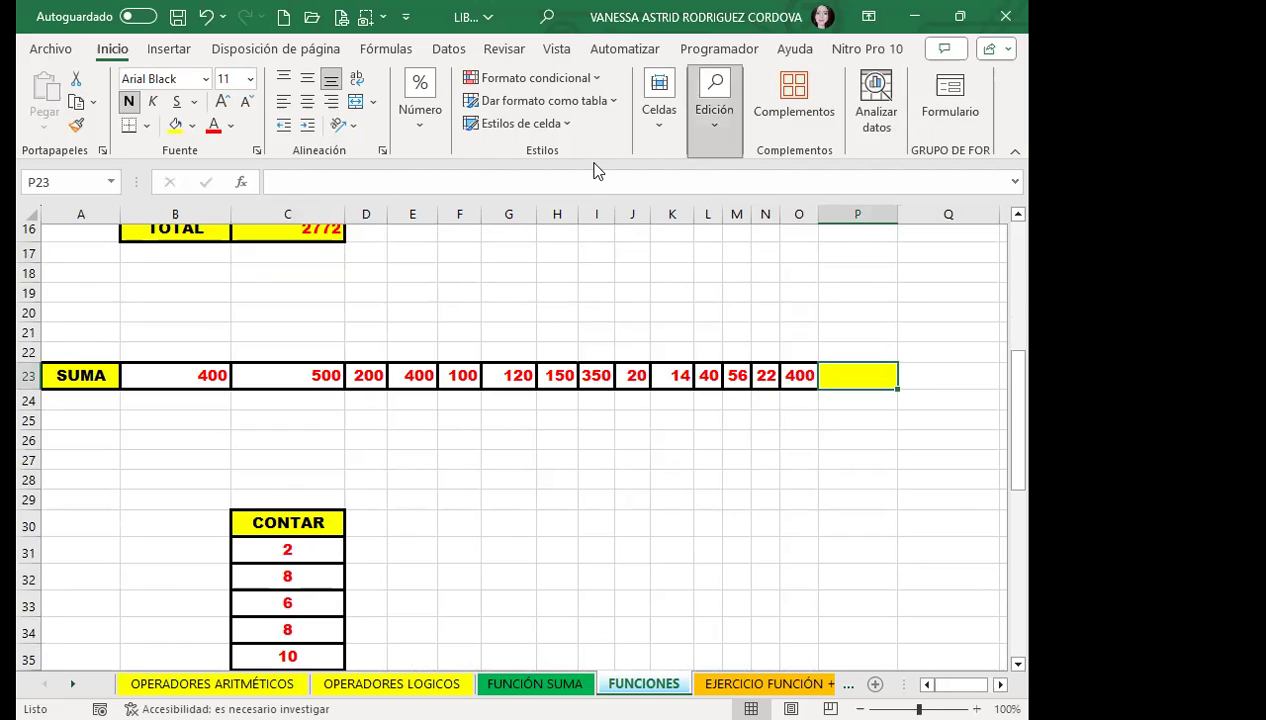
key("alt+equal")
key("Return")
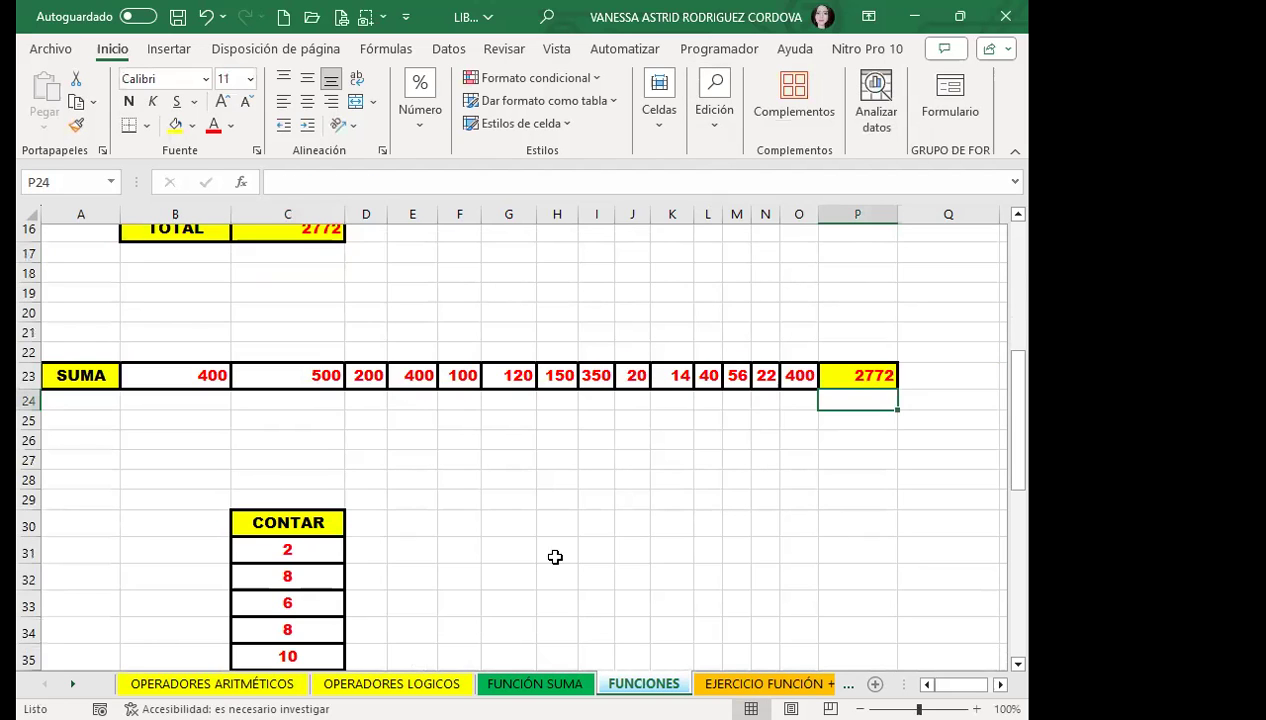
scroll(505, 438, "up", 2)
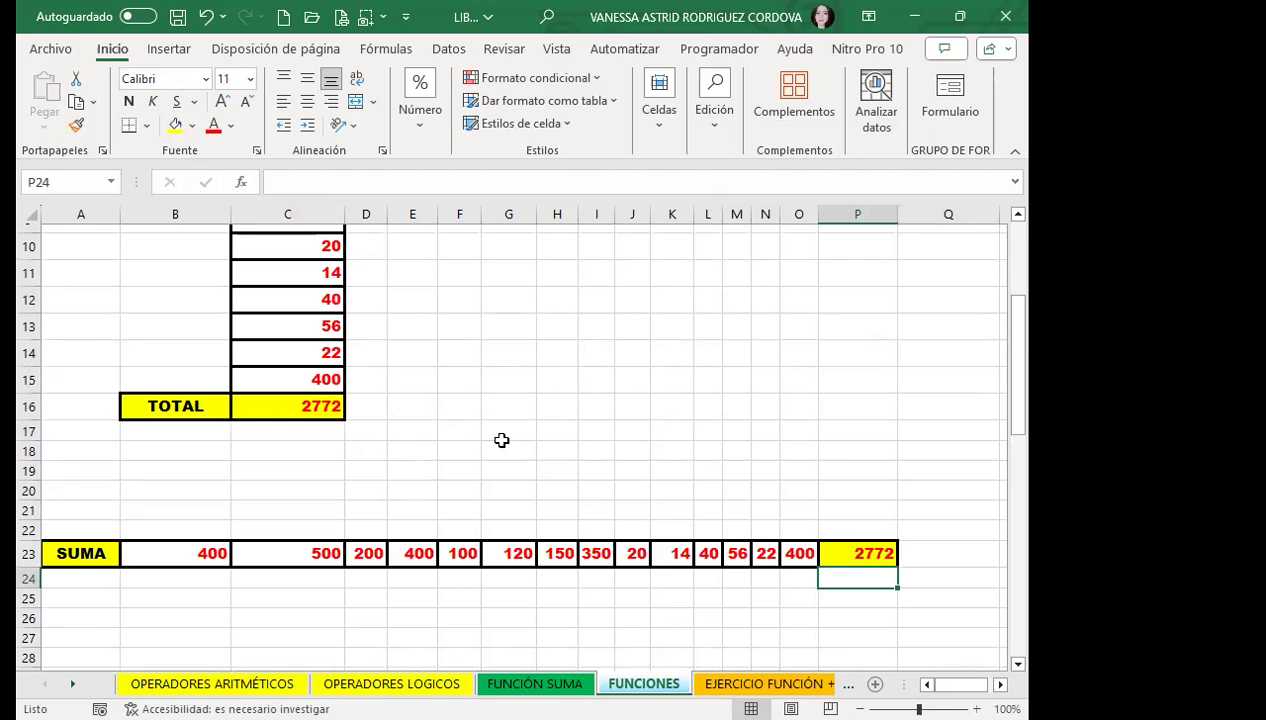
scroll(502, 440, "up", 2)
scroll(501, 440, "up", 1)
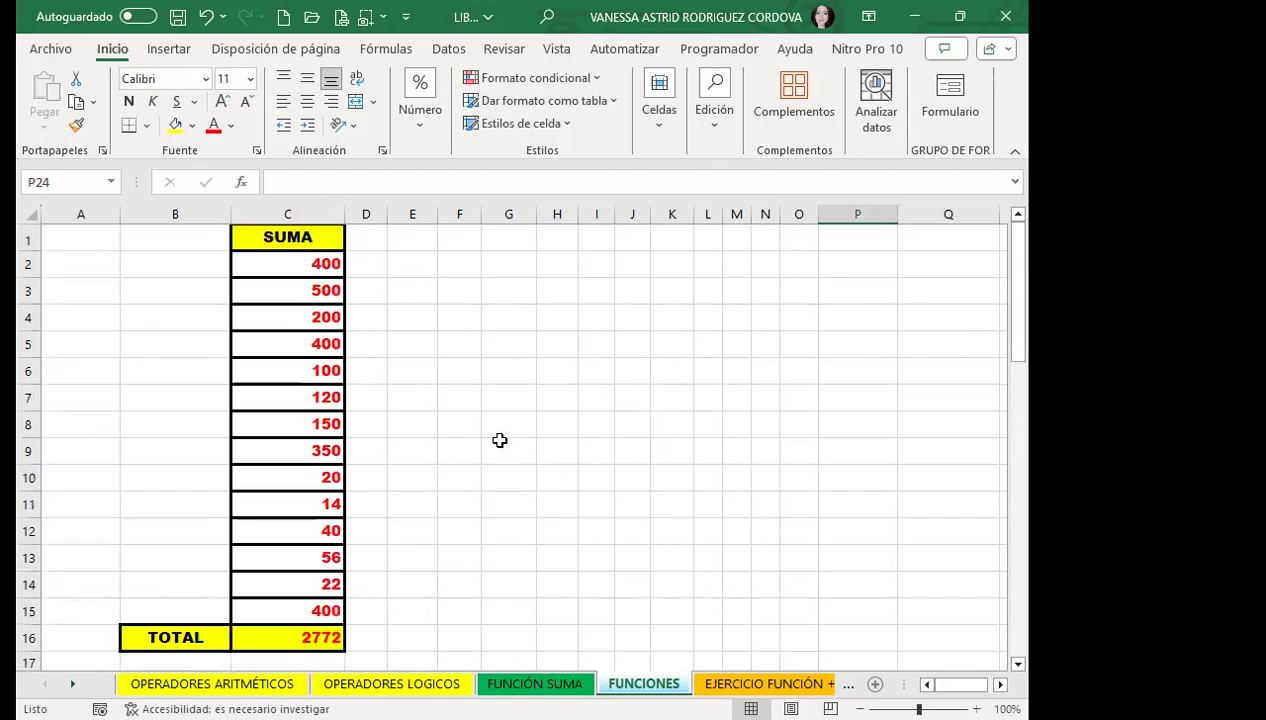
scroll(500, 440, "down", 2)
scroll(500, 440, "down", 1)
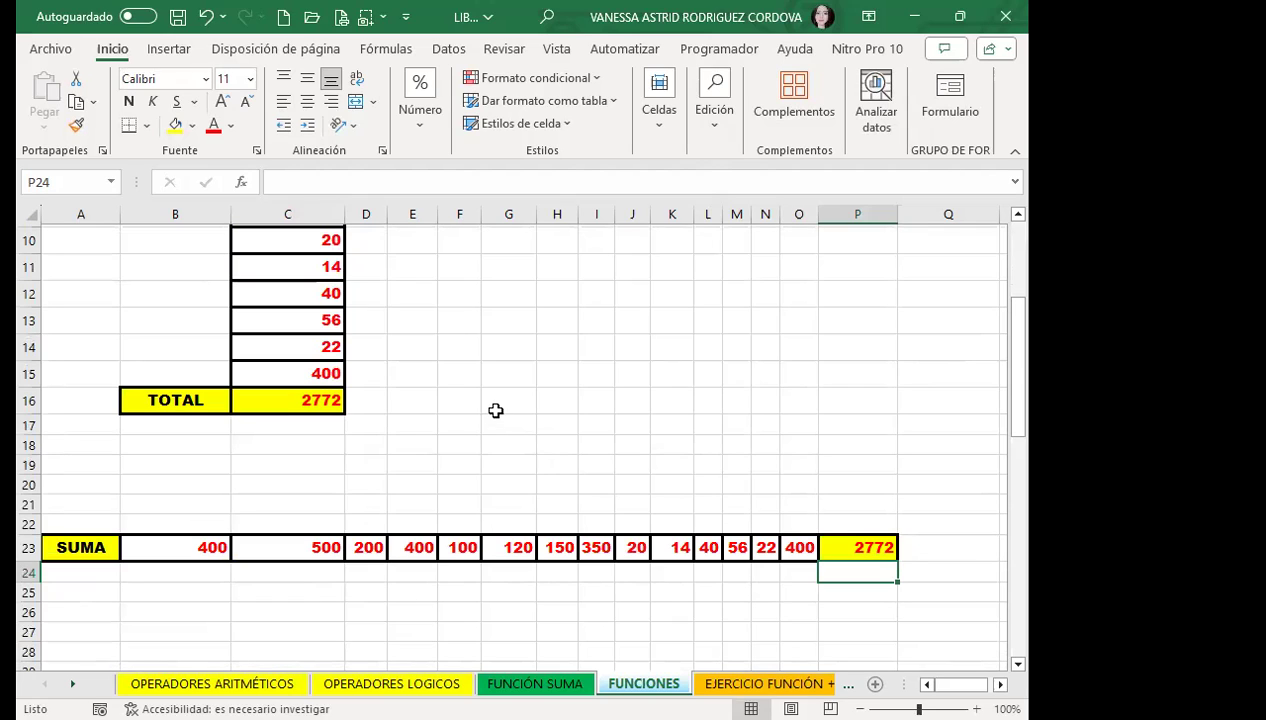
Check the P23 formula and bring the CONTAR list into view
left_click(495, 411)
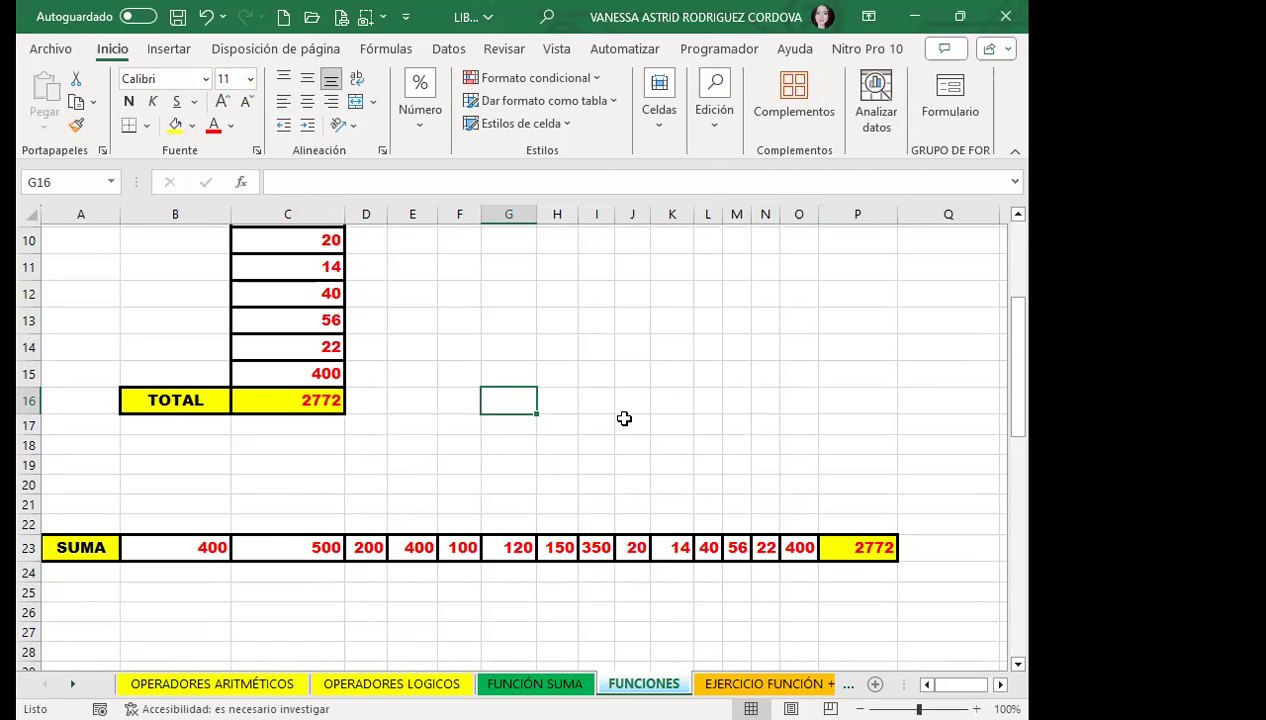
left_click(857, 540)
left_click(385, 400)
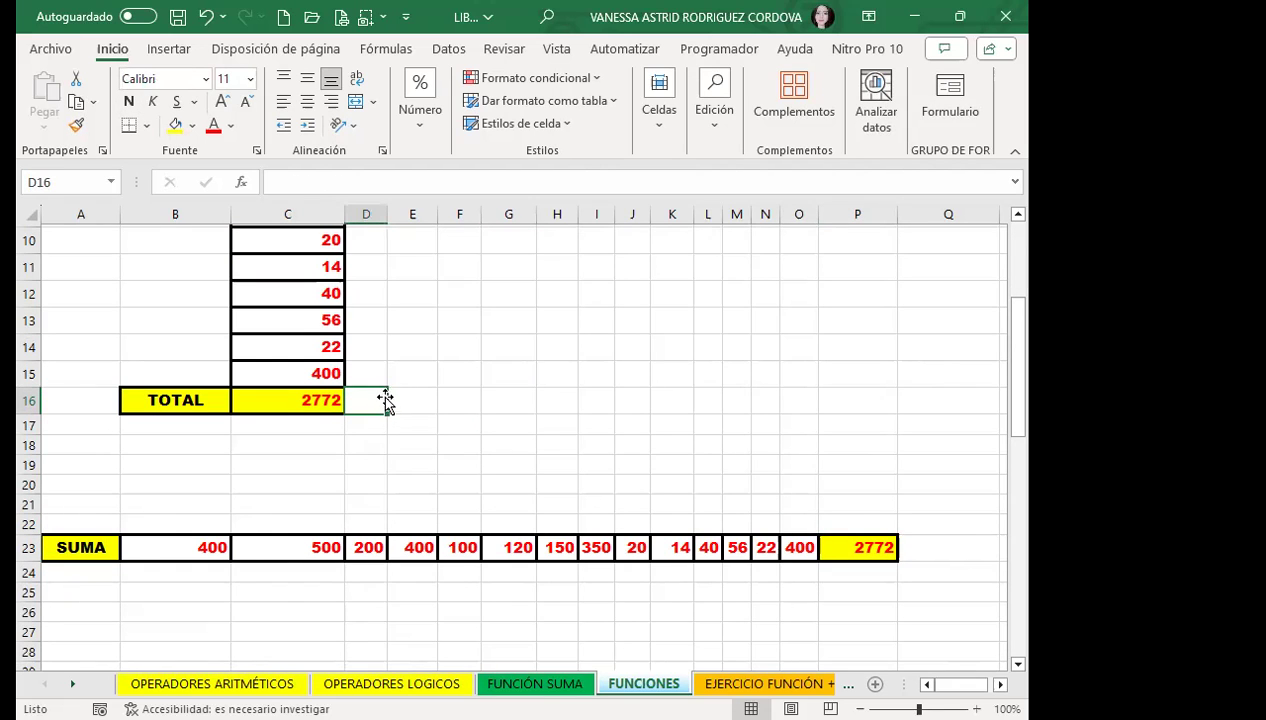
scroll(321, 525, "down", 2)
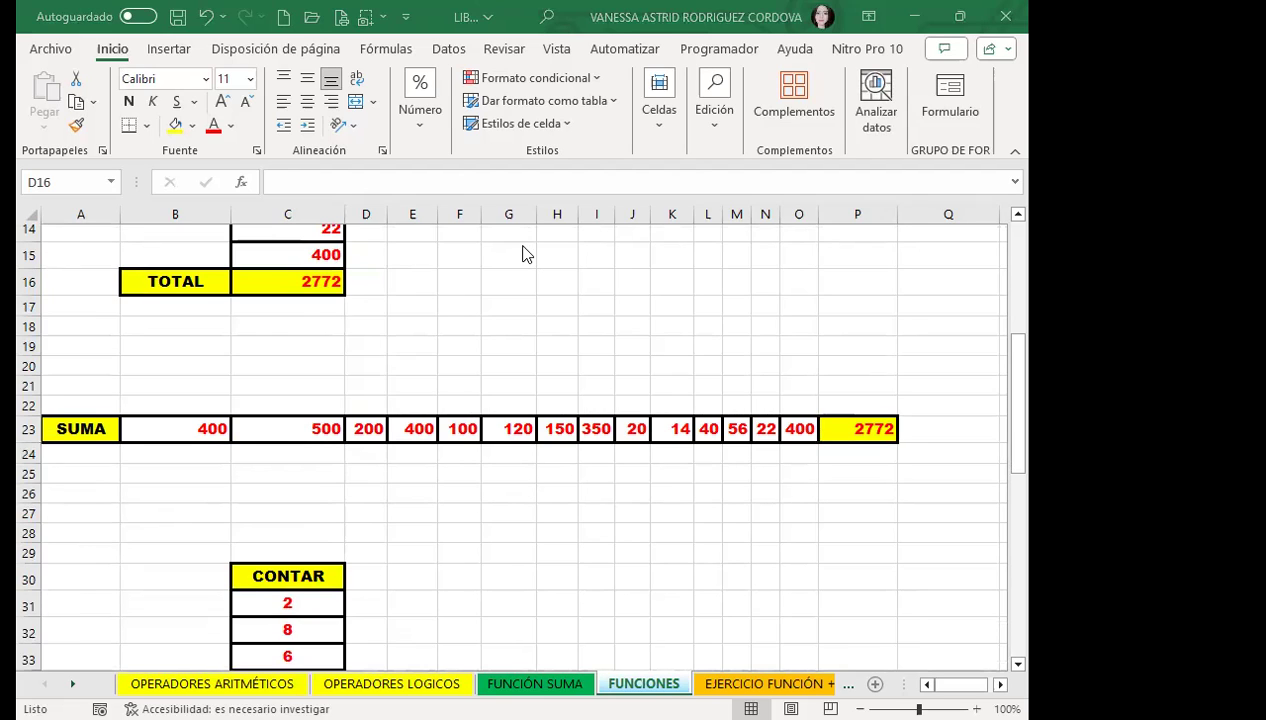
scroll(452, 472, "down", 3)
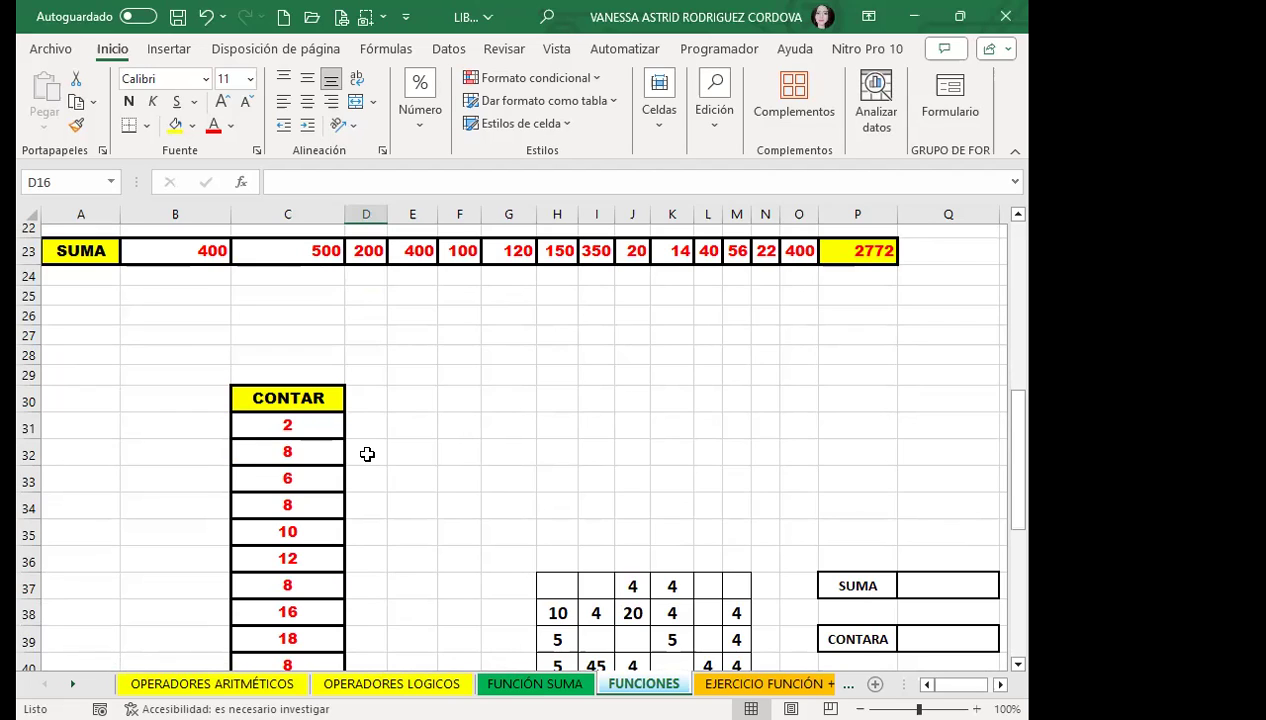
left_click(547, 352)
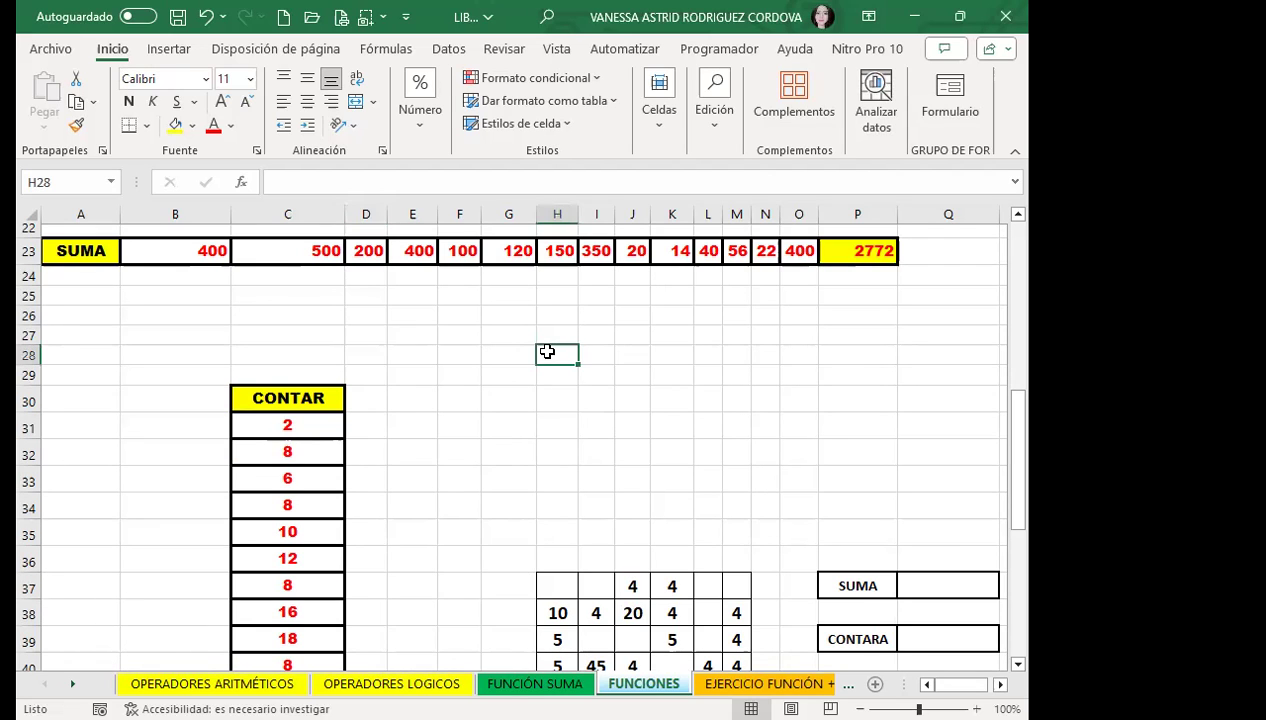
type("=400+500+200+100+120")
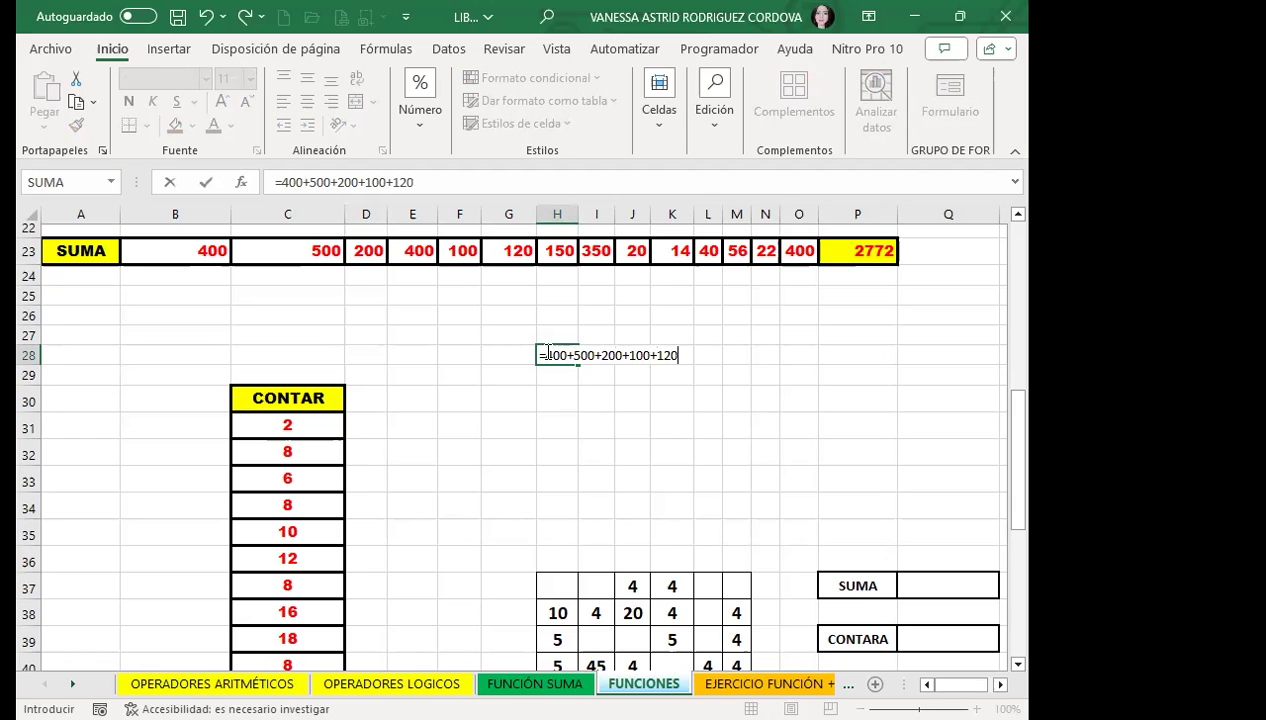
key("Return")
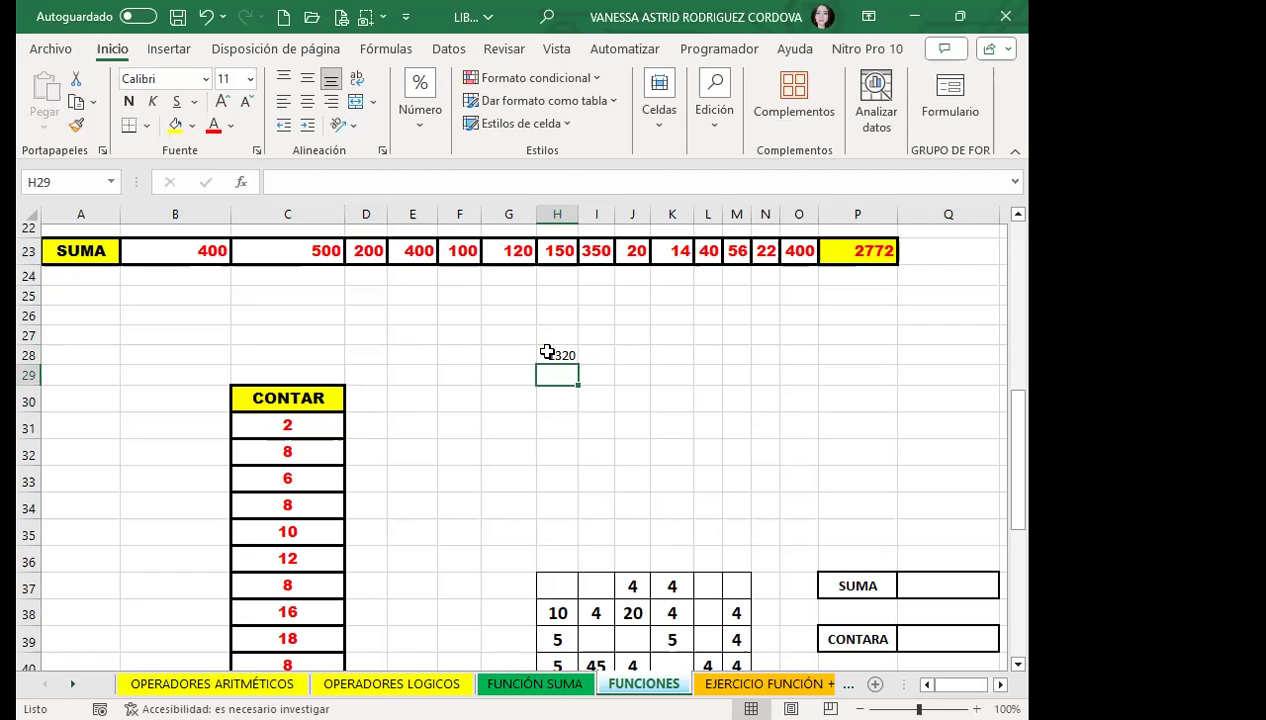
left_click(547, 352)
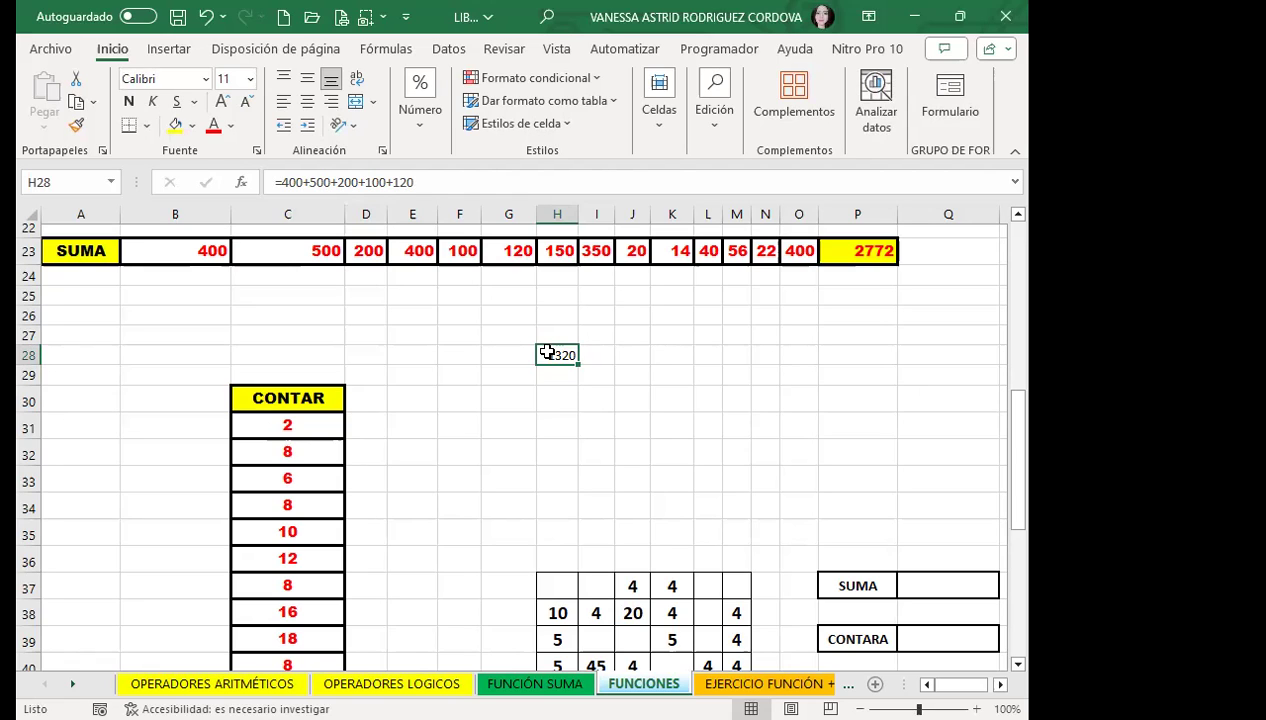
key("Delete")
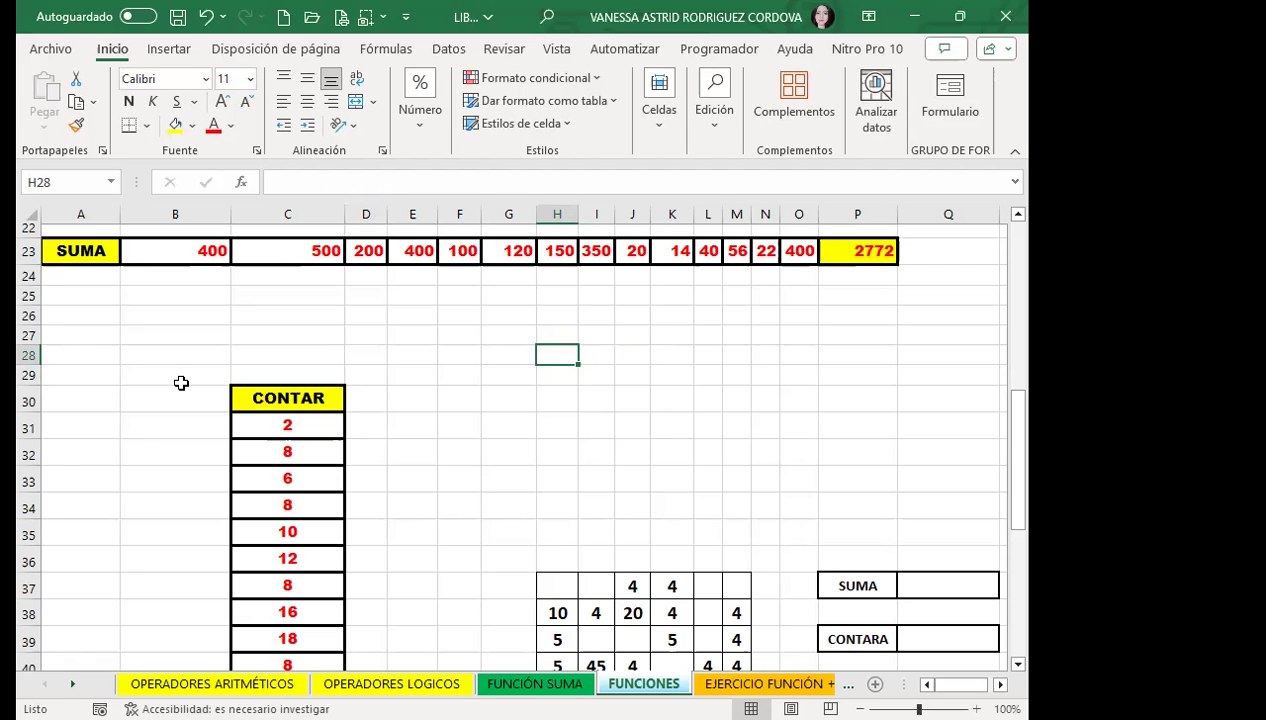
Type the label CONTAR into A49 beside the RESPUESTA cell
scroll(319, 432, "down", 2)
scroll(319, 432, "down", 1)
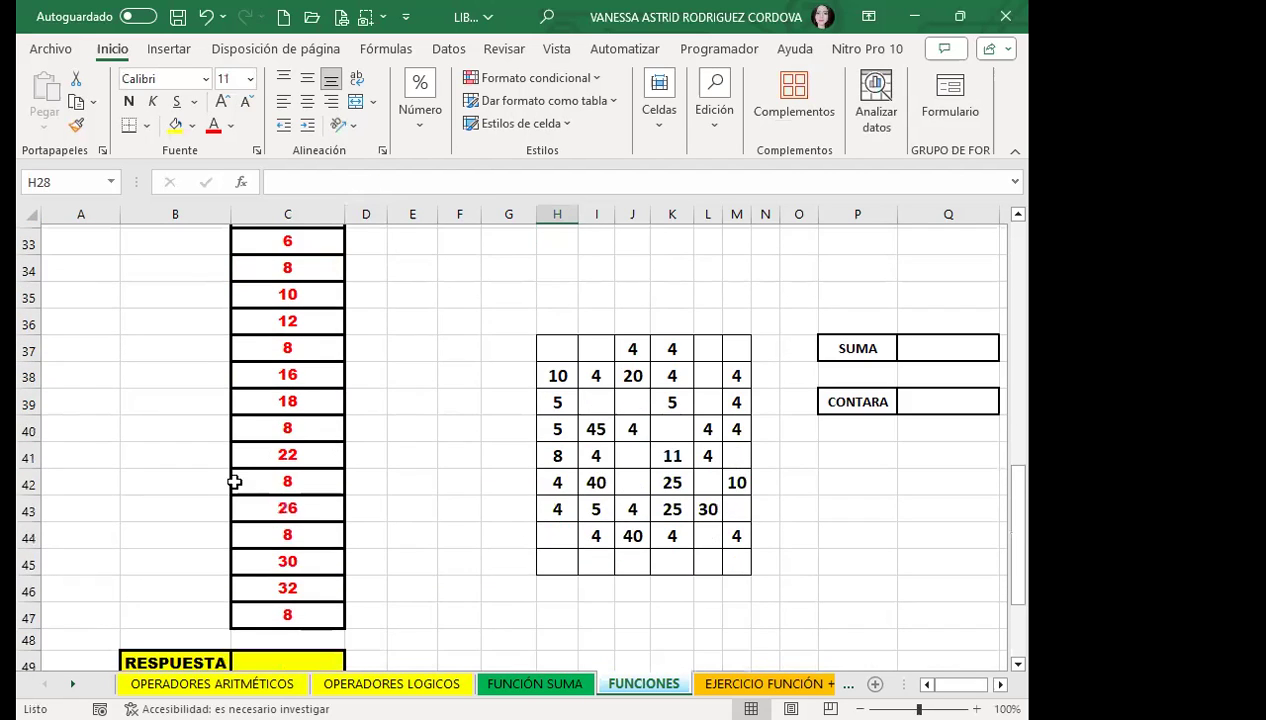
scroll(234, 480, "down", 3)
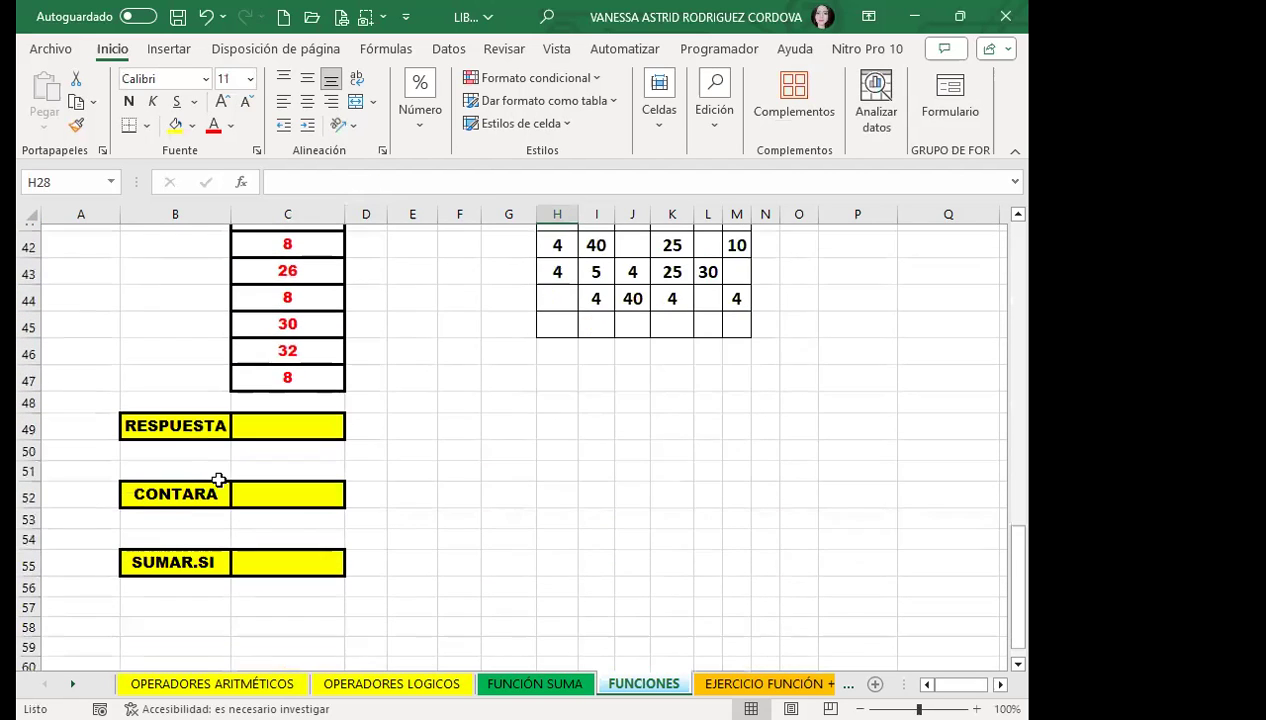
left_click(274, 430)
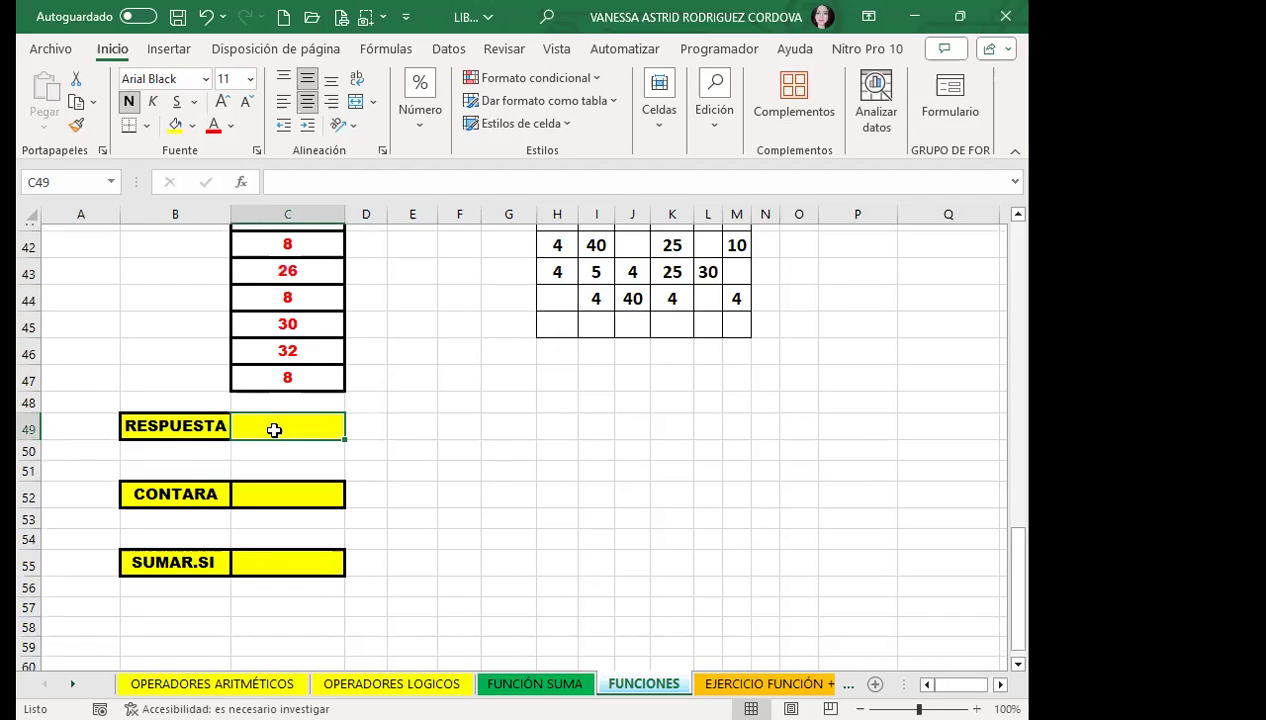
left_click(76, 431)
type("C")
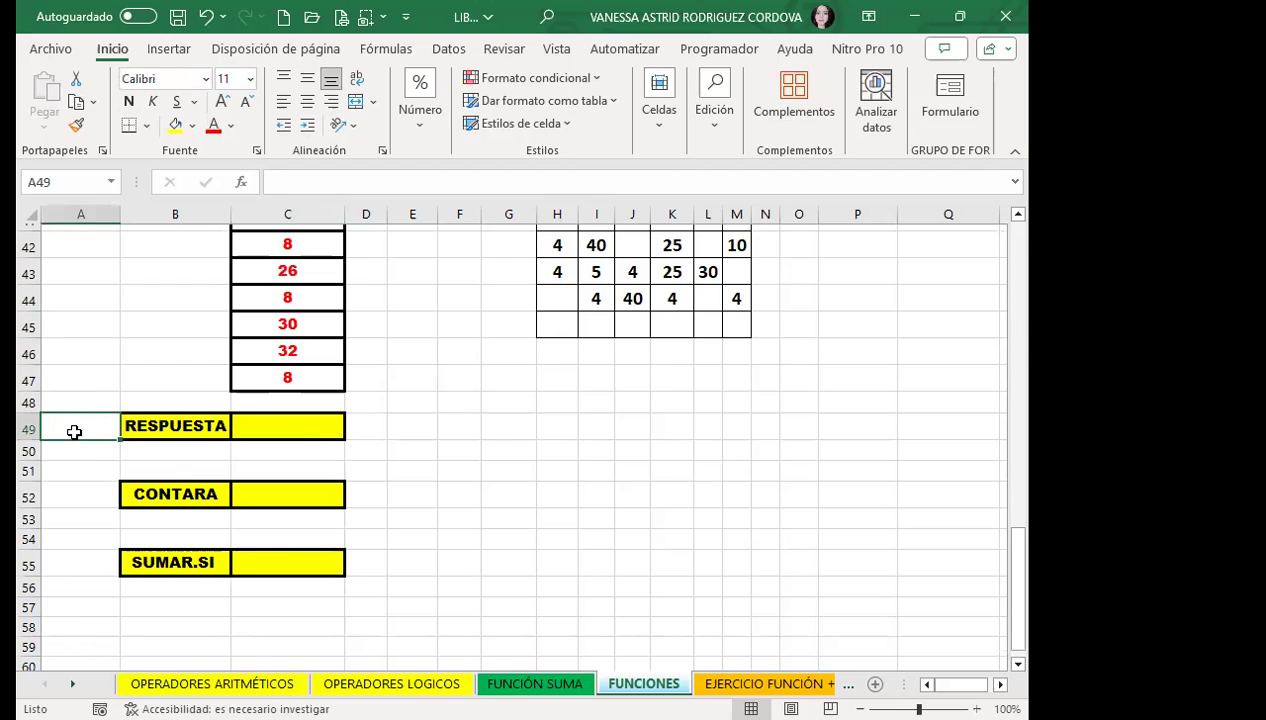
type("ONTAR")
key("Return")
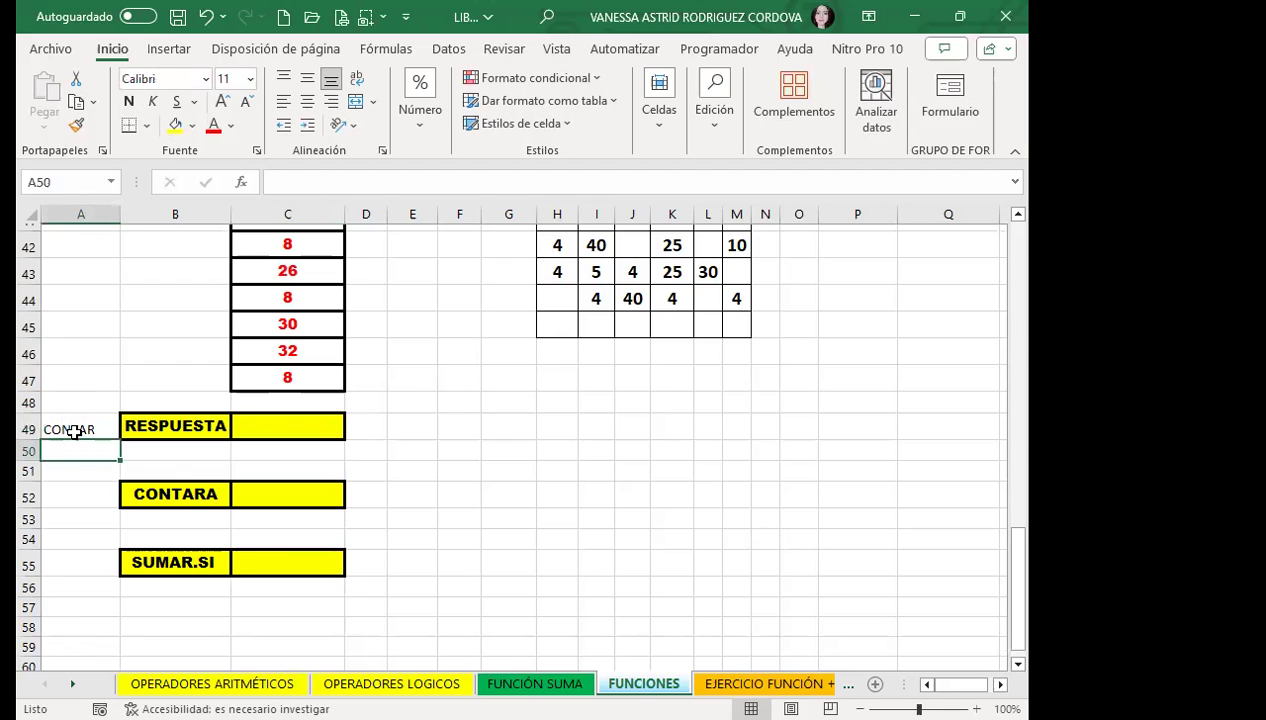
Copy B52's yellow bold bordered formatting onto the CONTAR label in A49
left_click(170, 494)
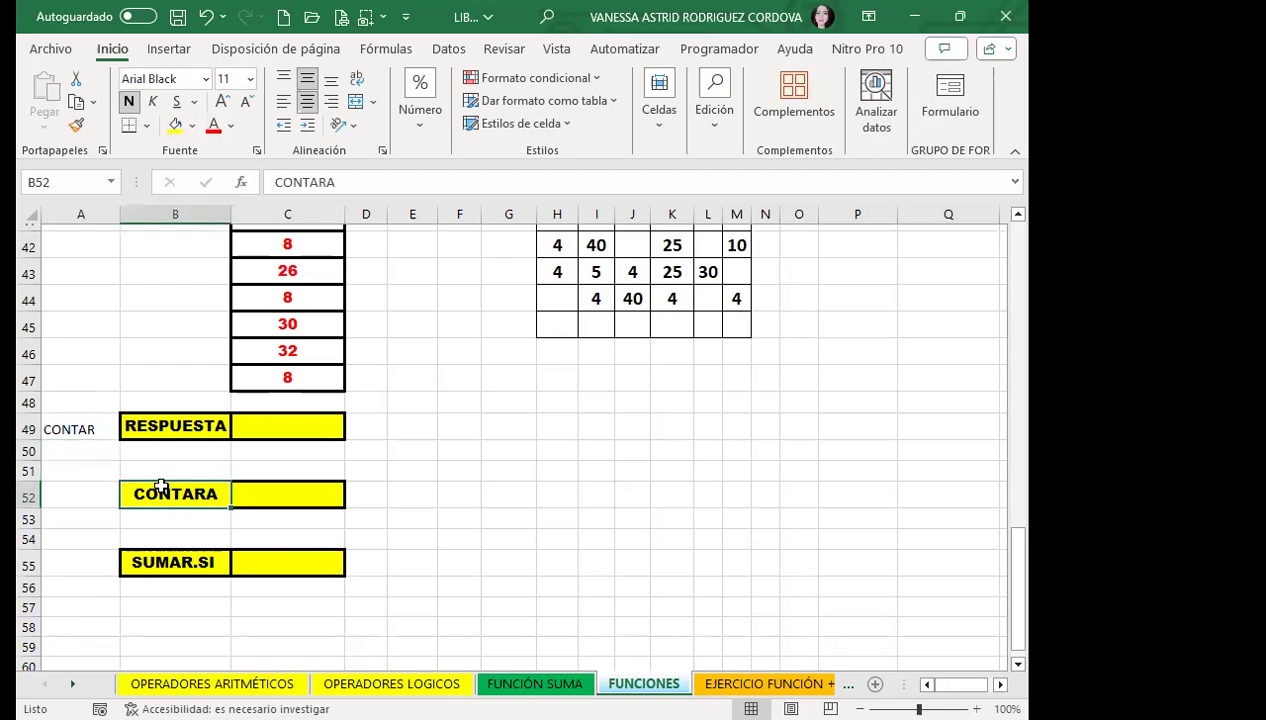
left_click(76, 125)
left_click(72, 428)
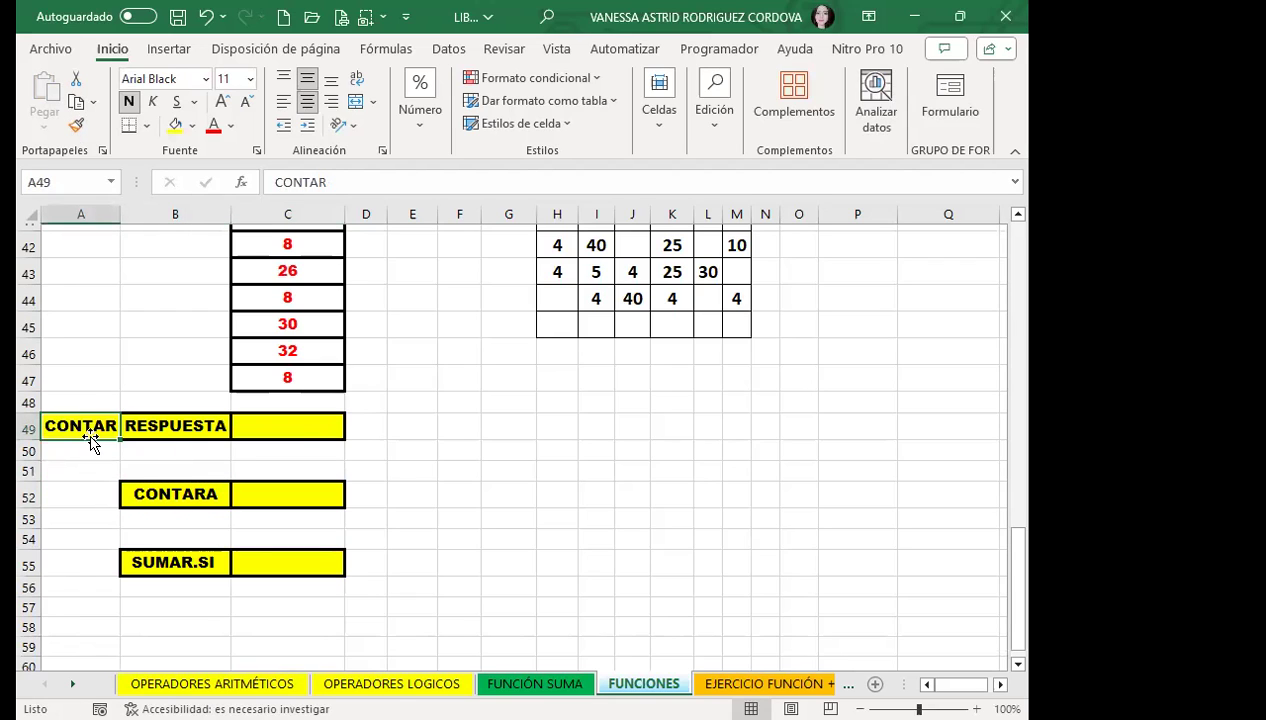
left_click(261, 424)
scroll(483, 452, "up", 1)
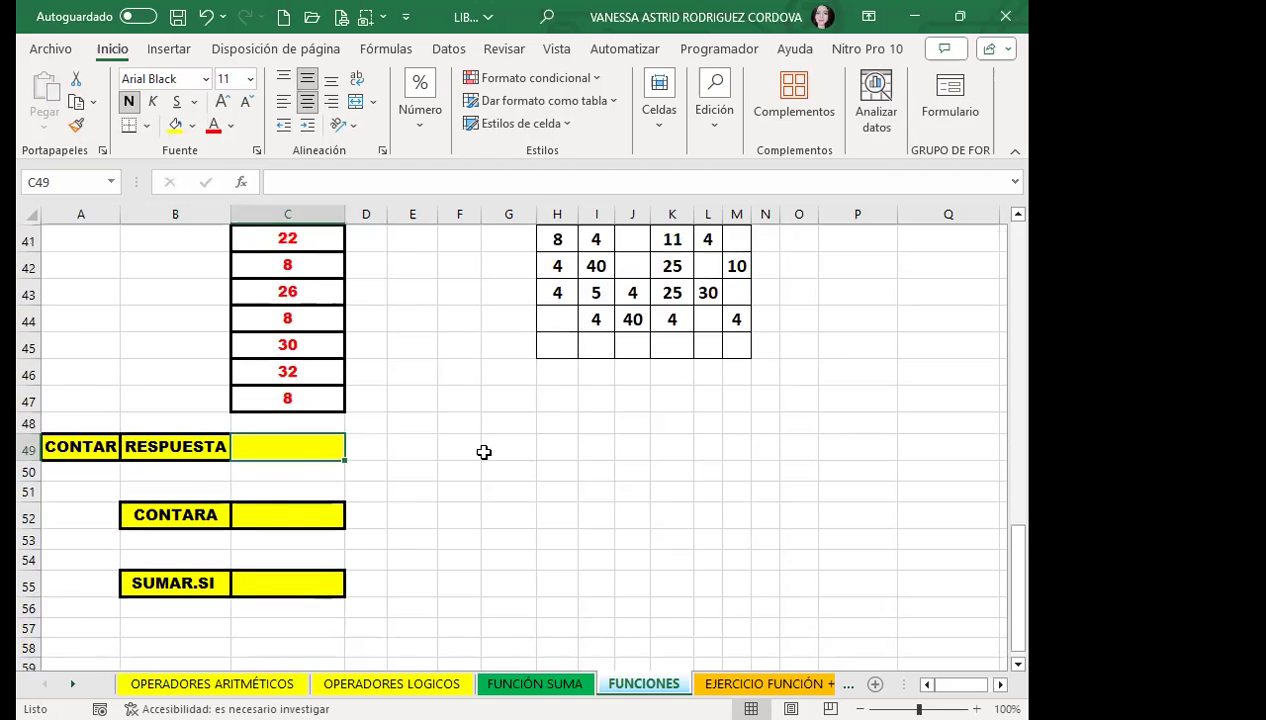
scroll(485, 452, "up", 1)
Enter =CONTAR(C31:C47) in C49, which counts 17 numbers
type("=")
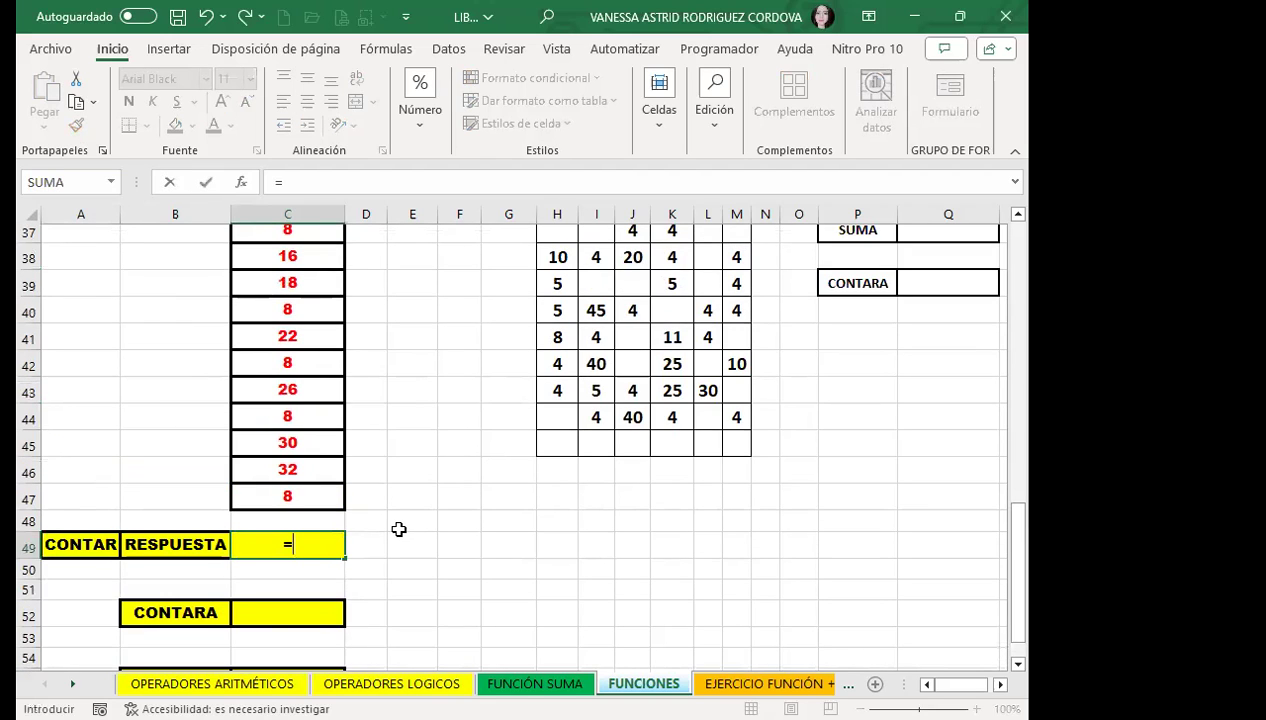
type("C")
type("ONT")
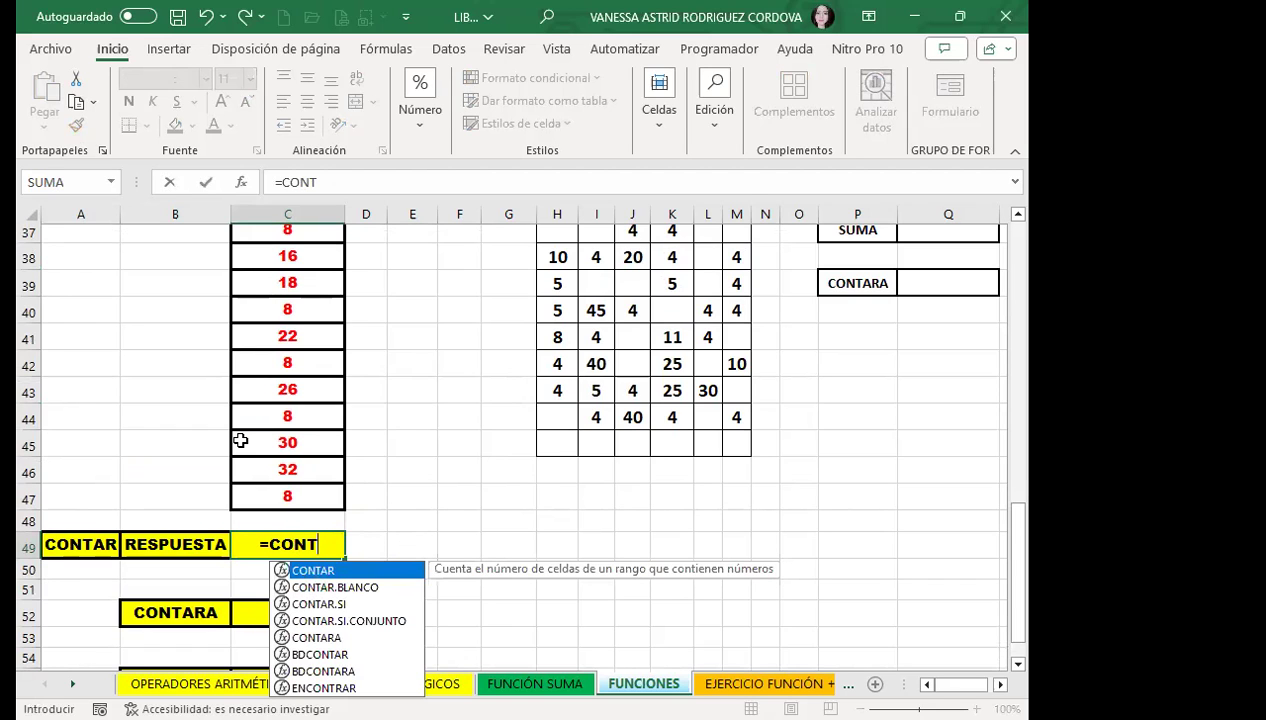
key("Tab")
scroll(285, 352, "up", 4)
left_click(307, 369)
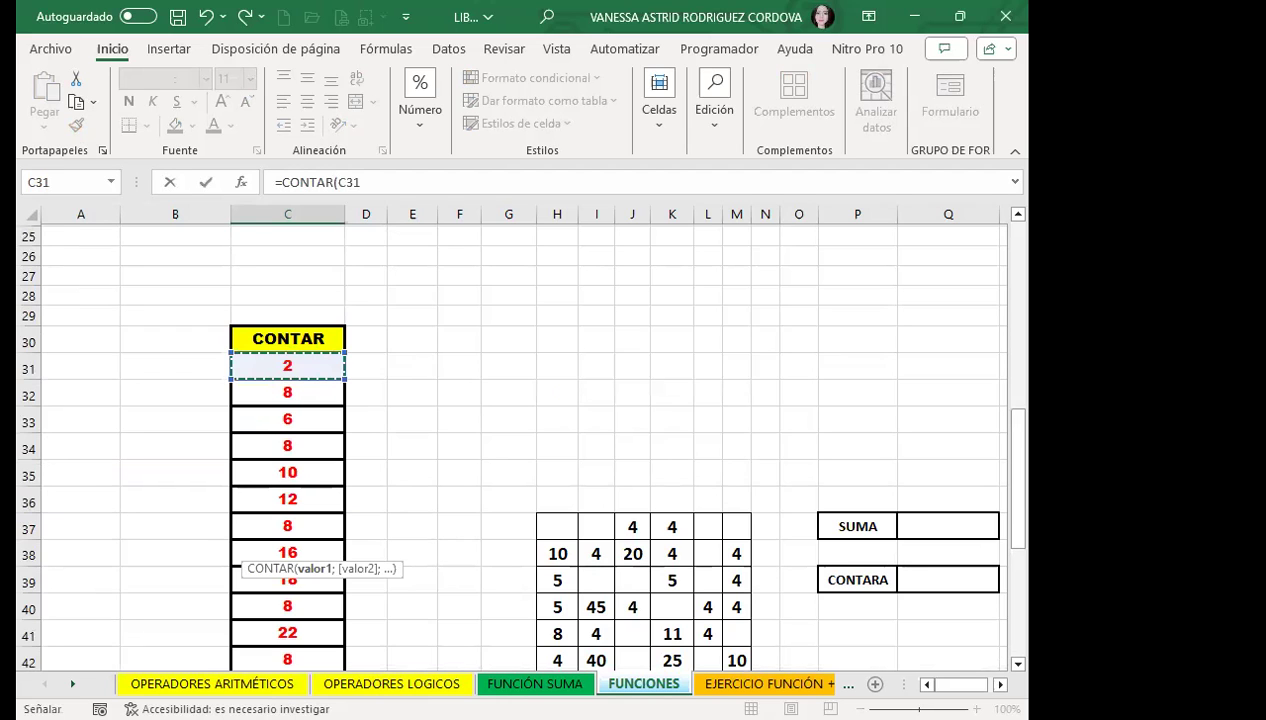
key("ctrl+shift+Down")
key("Return")
left_click(311, 452)
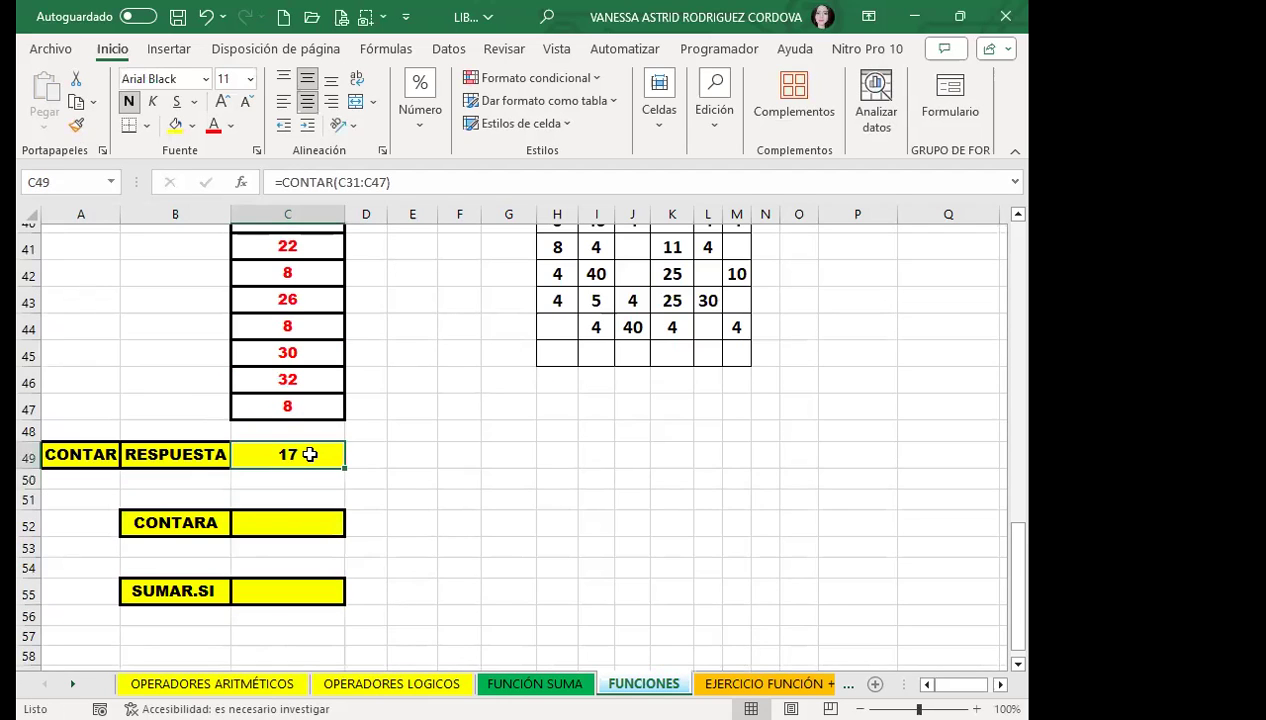
scroll(198, 387, "up", 2)
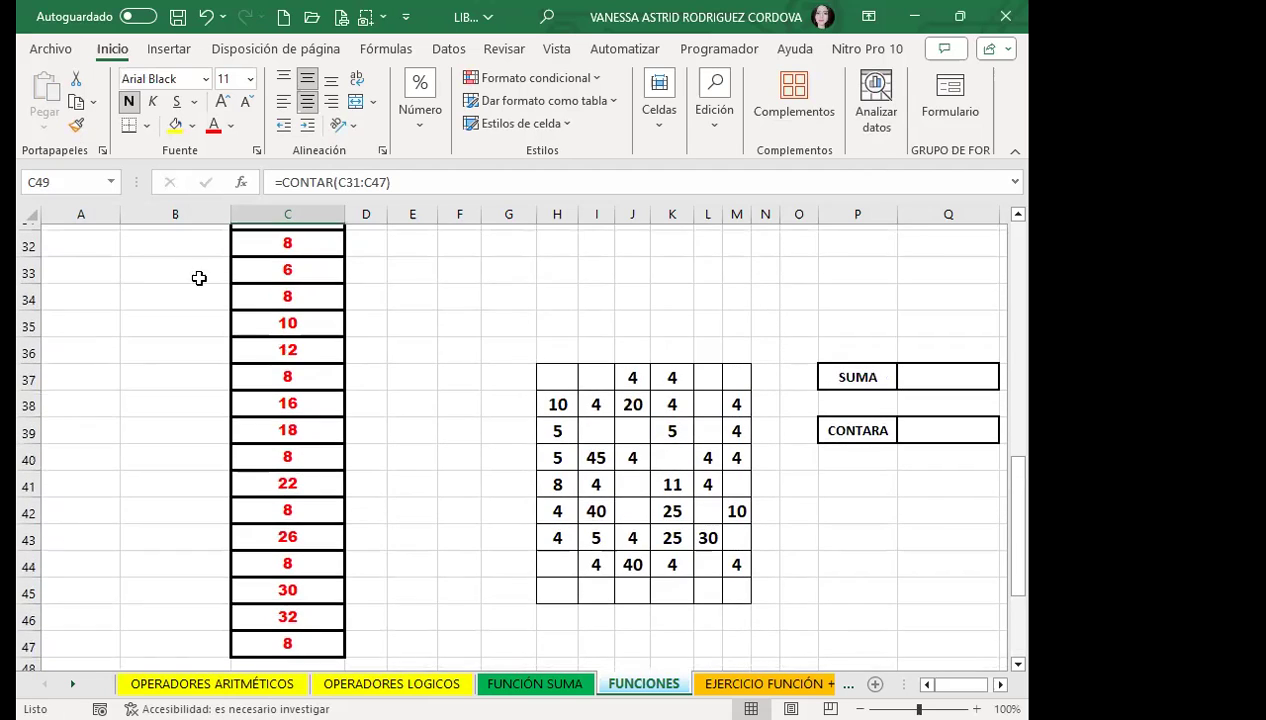
scroll(198, 277, "up", 1)
mouse_move(203, 274)
left_mouse_down()
mouse_move(200, 652)
mouse_move(170, 672)
left_mouse_up()
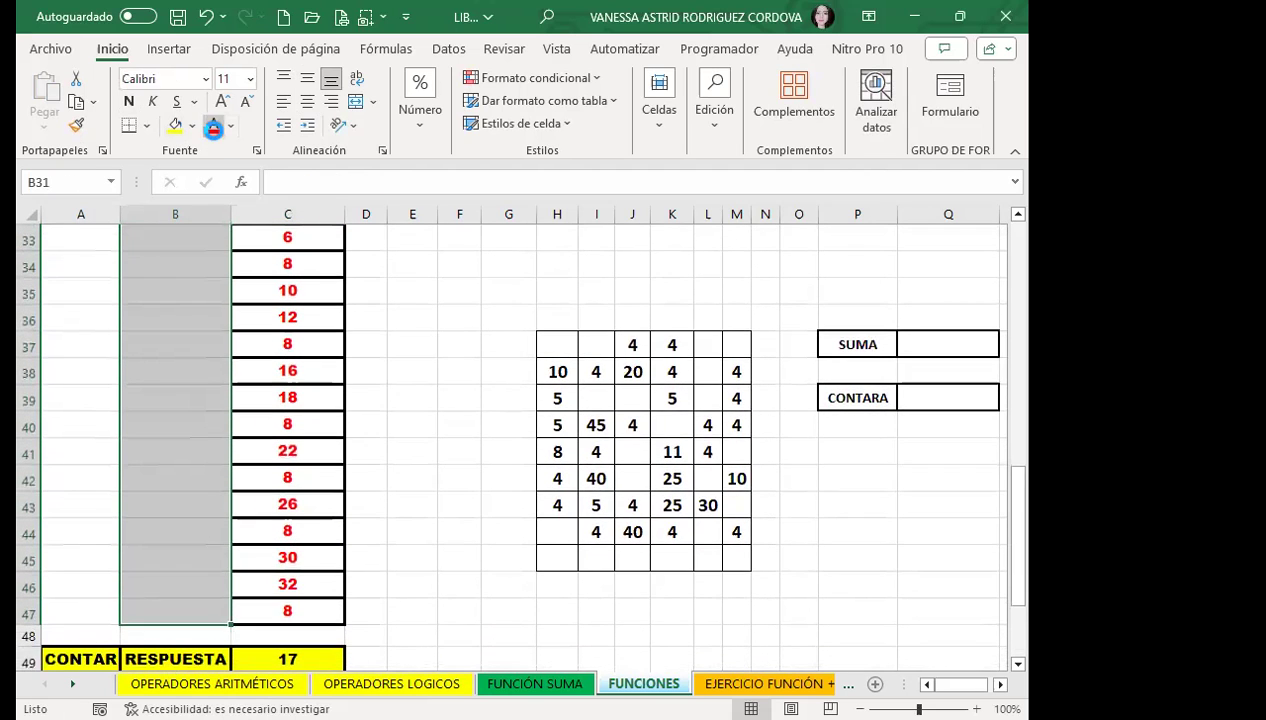
Enter 1 in B31 and 2 in B32 to start the numbering
scroll(198, 226, "up", 4)
scroll(270, 430, "down", 2)
left_click(207, 337)
type("1")
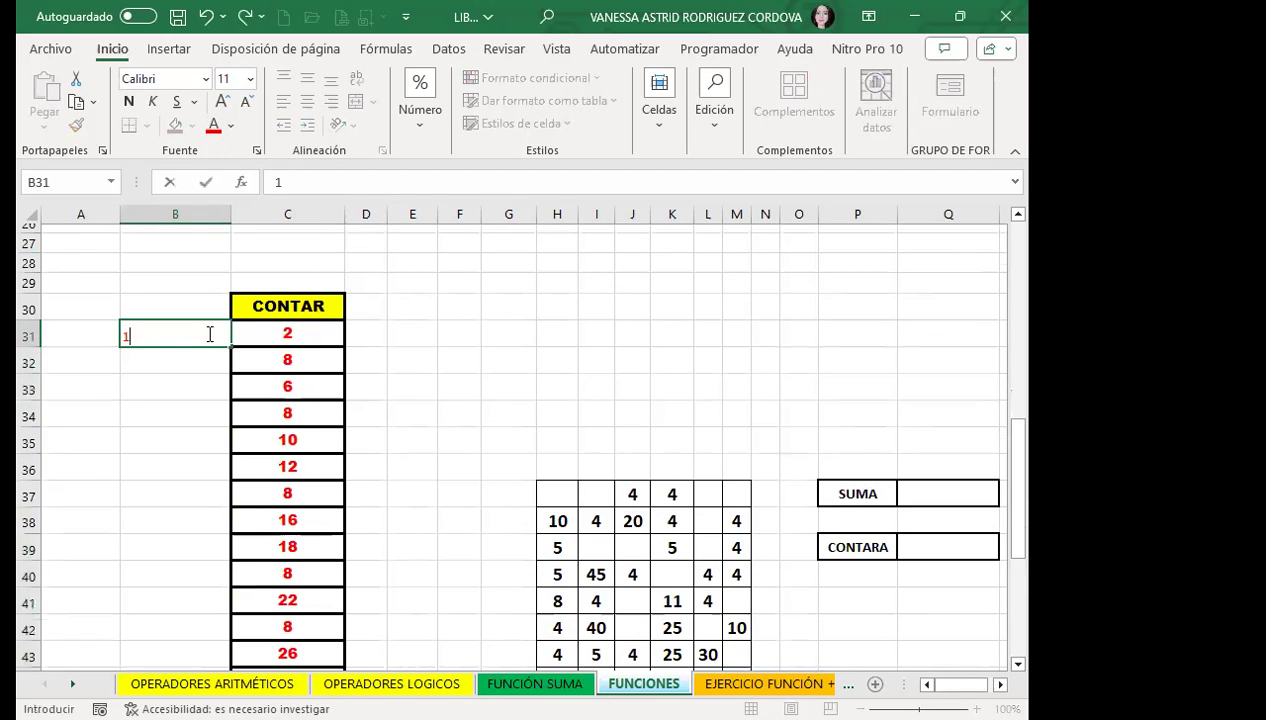
key("Return")
type("2")
key("Return")
Fill the 1, 2 pattern down to 17 in B47 and check that C49 counts 17
mouse_move(207, 334)
left_mouse_down()
mouse_move(204, 365)
mouse_move(228, 371)
mouse_move(206, 404)
left_mouse_up()
left_click(204, 405)
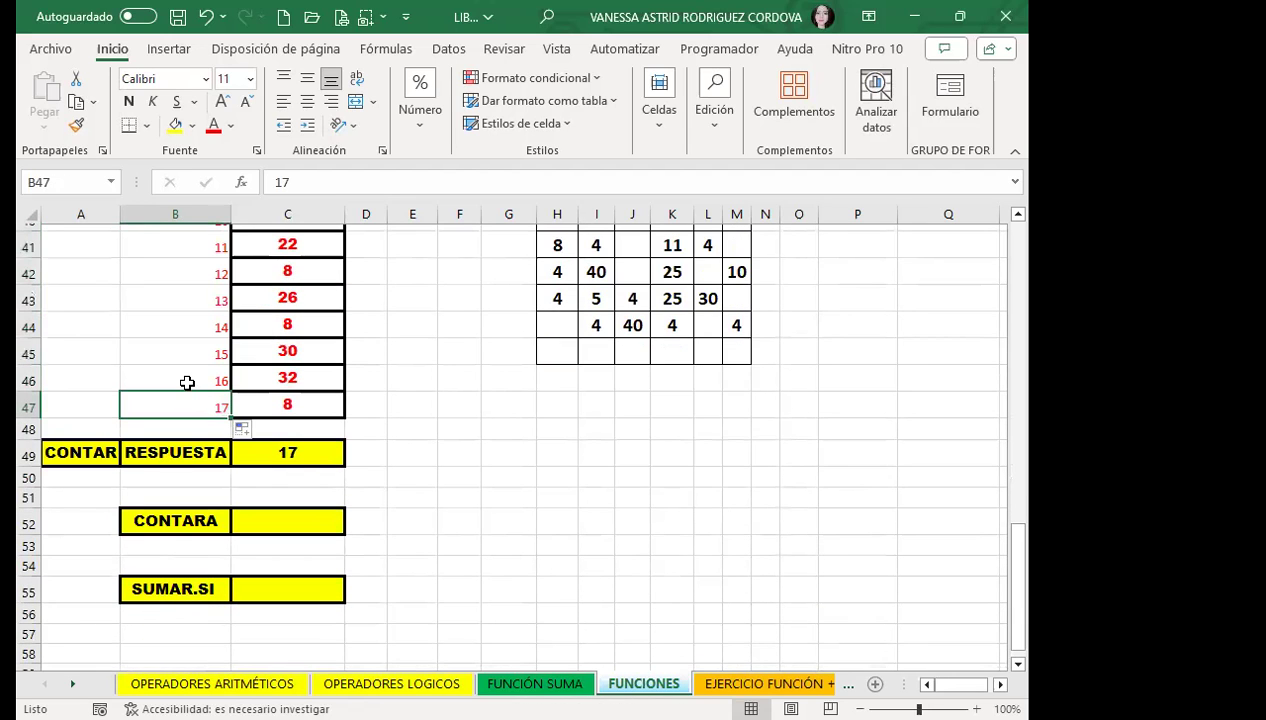
left_click(301, 454)
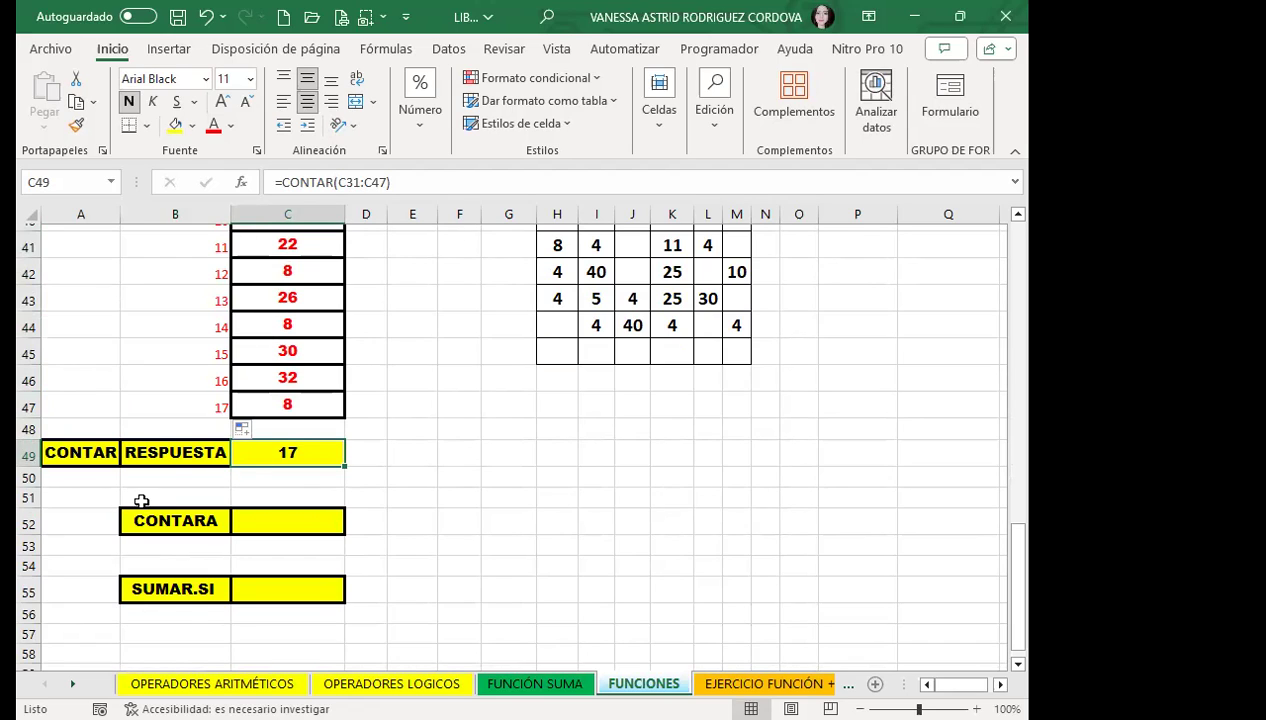
left_click(294, 521)
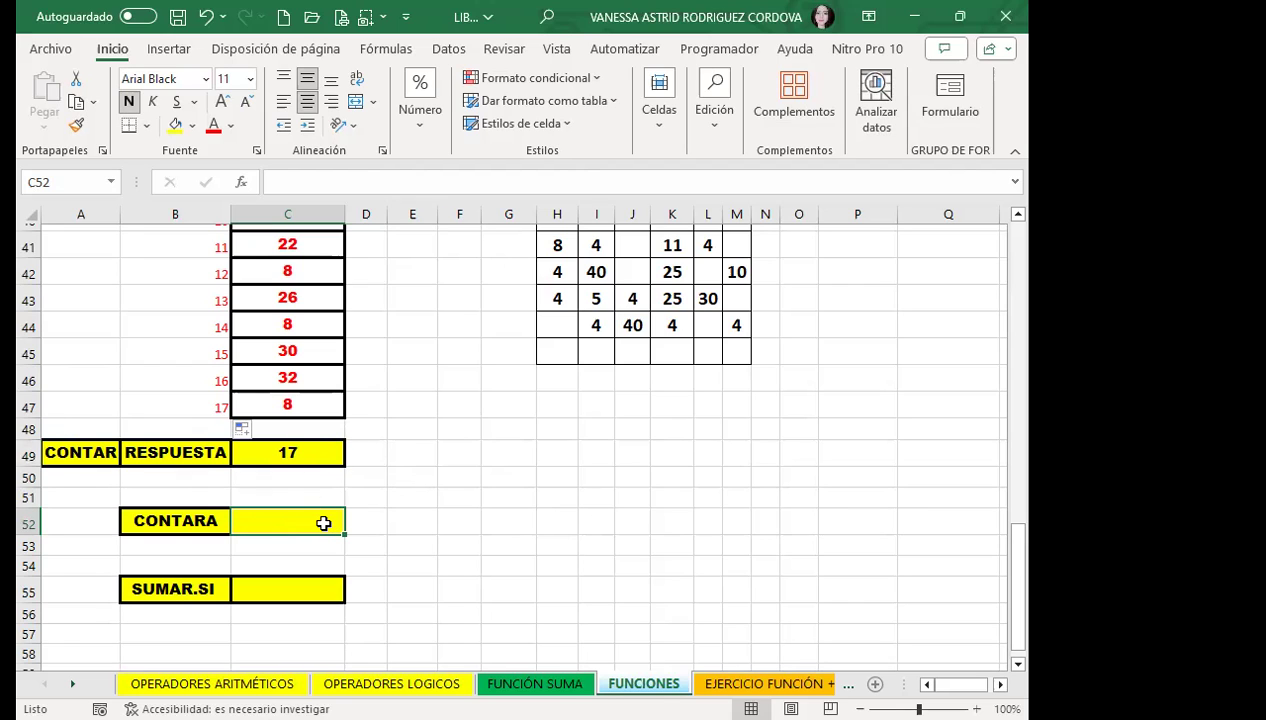
Enter =CONTARA(C31:C47) in C52, which also returns 17
type("=")
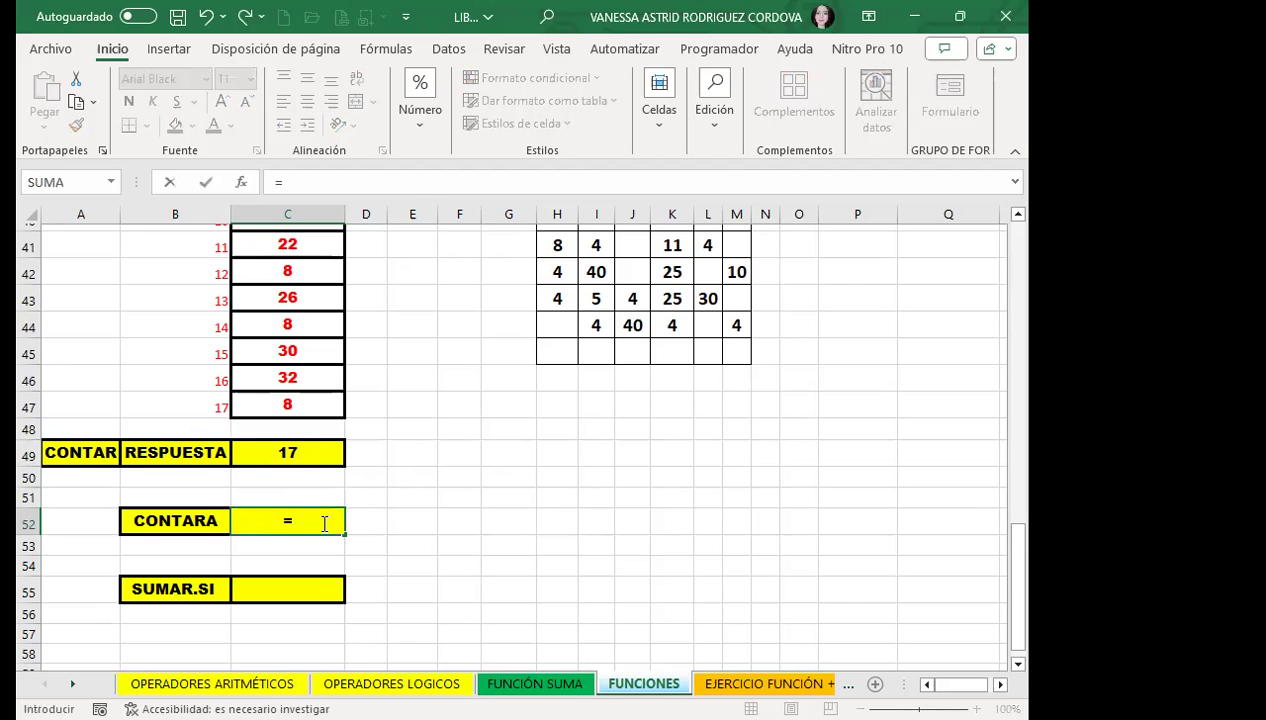
type("CONTAR")
key("Down")
key("Down")
key("Down")
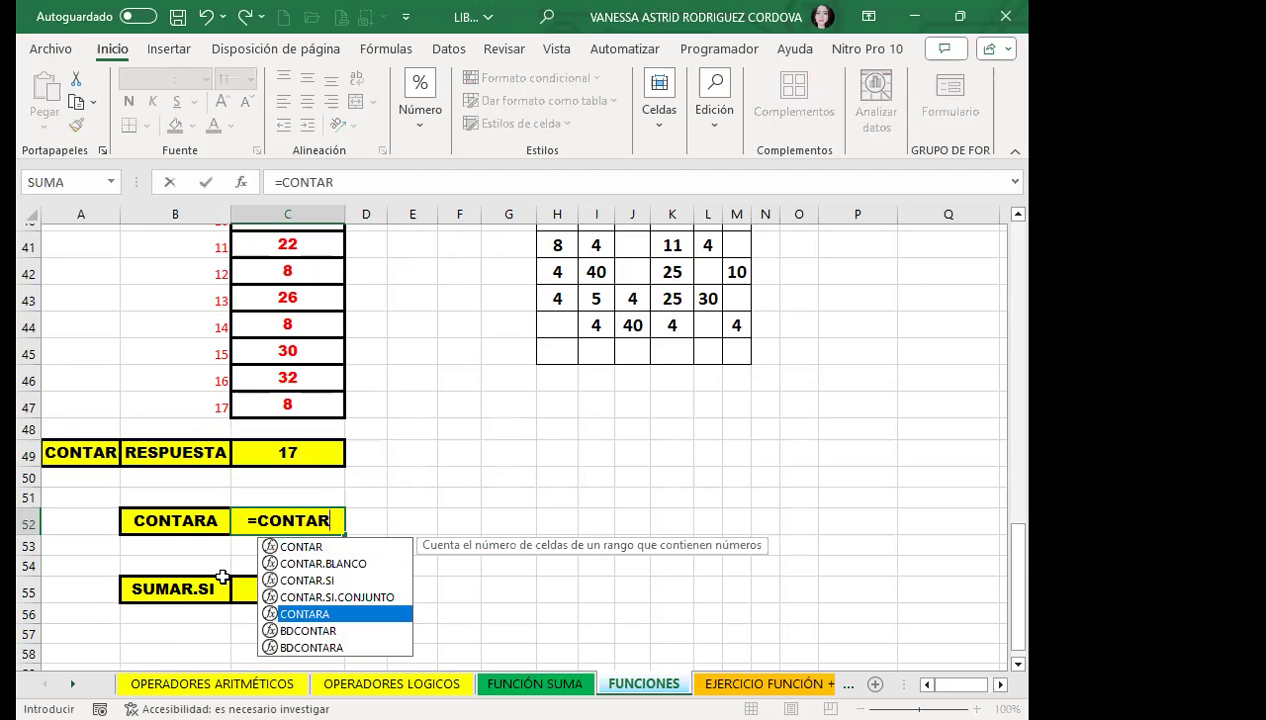
key("Tab")
scroll(260, 316, "up", 4)
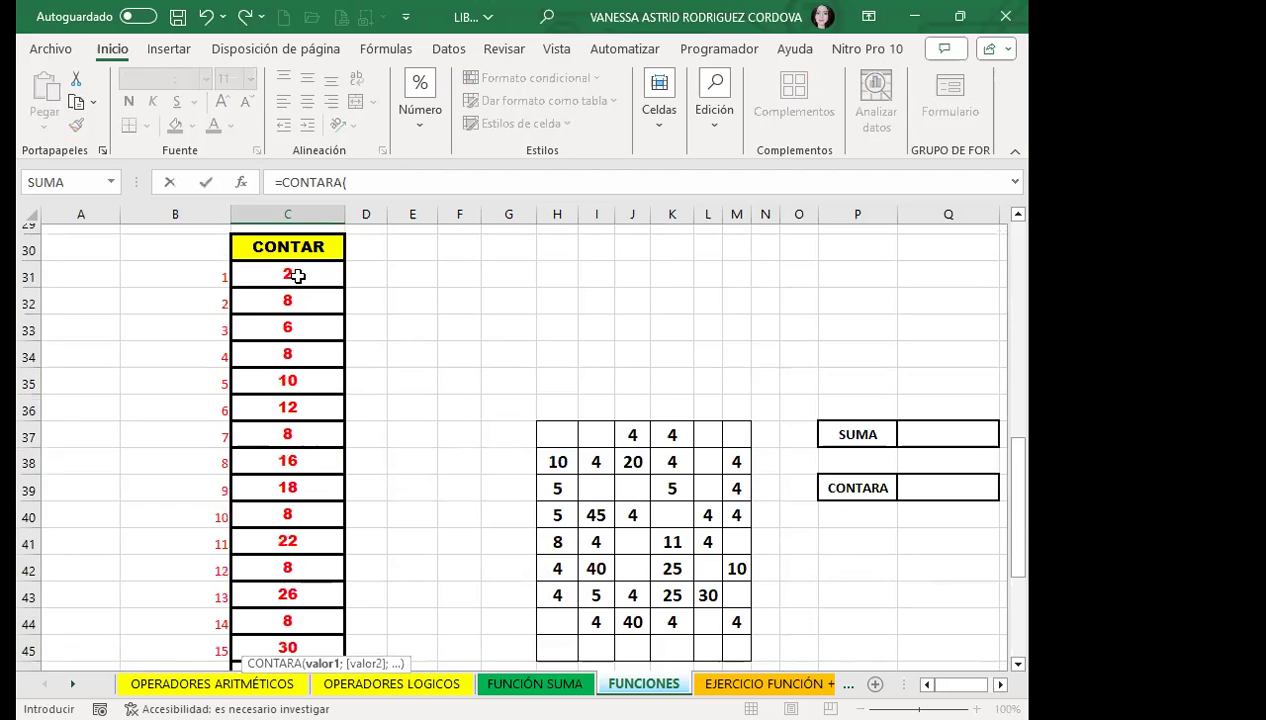
left_click(285, 277)
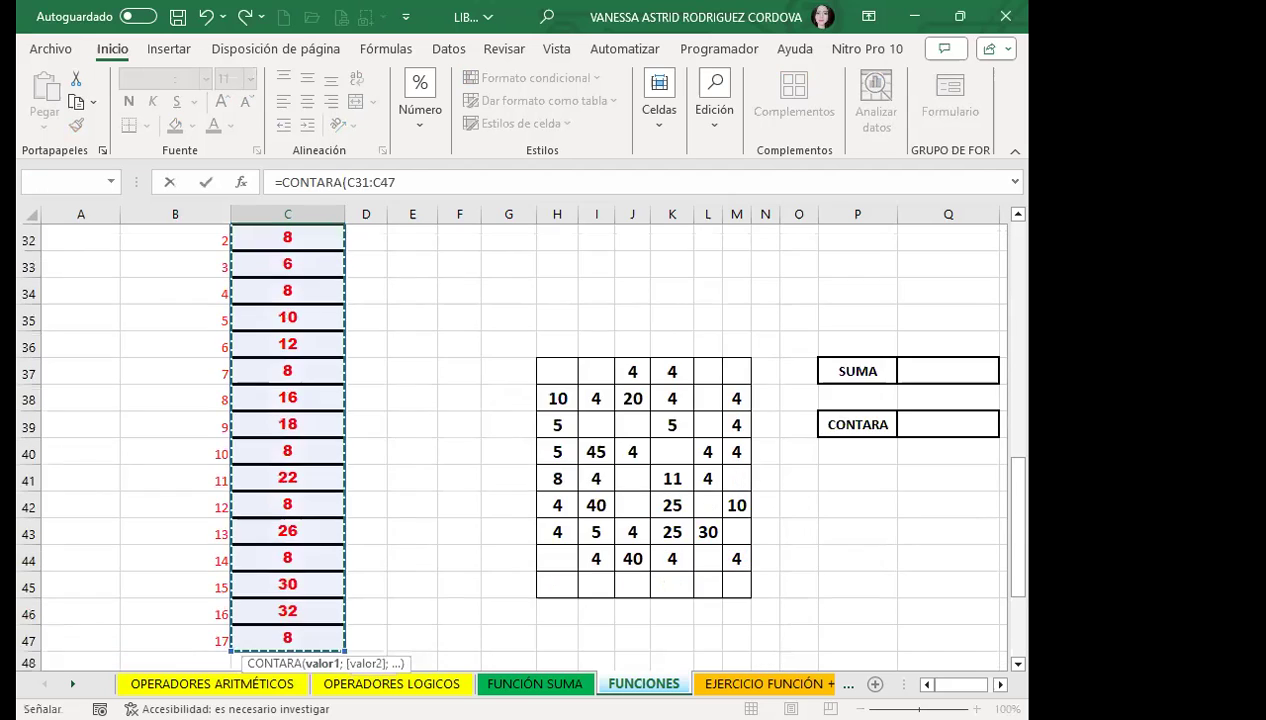
left_click_drag(287, 274, 287, 460)
key("Return")
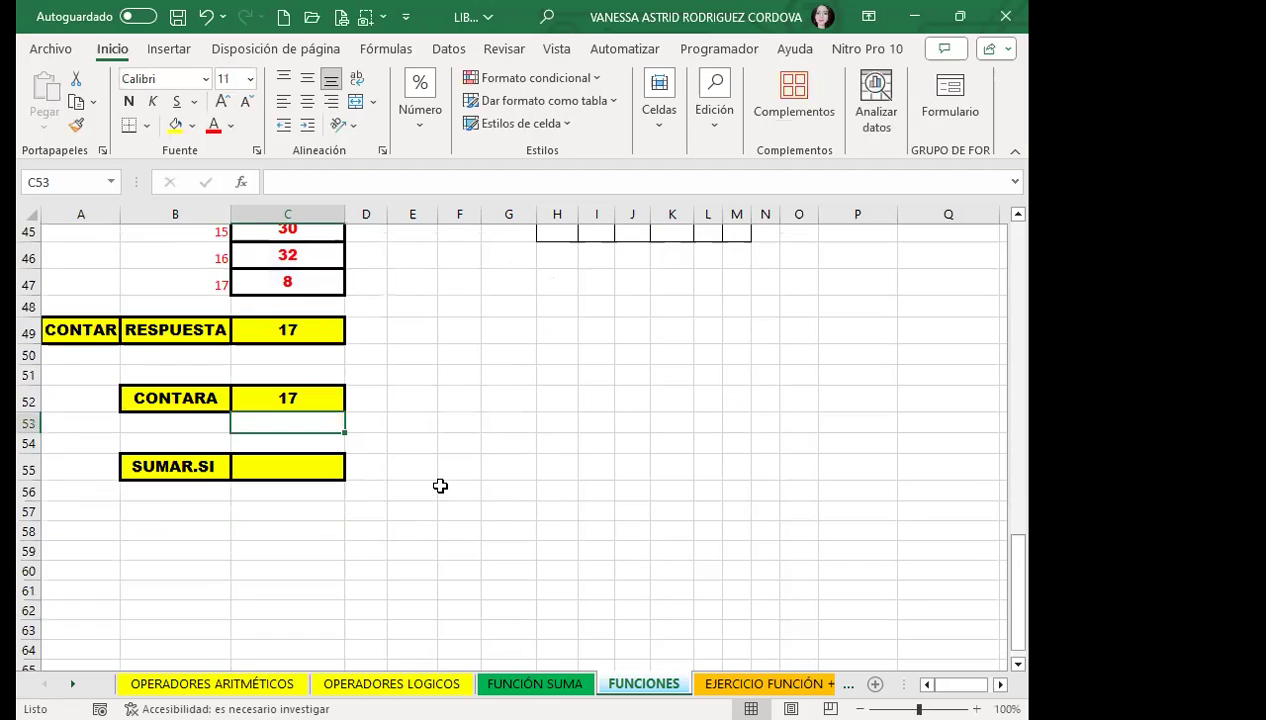
left_click(310, 390)
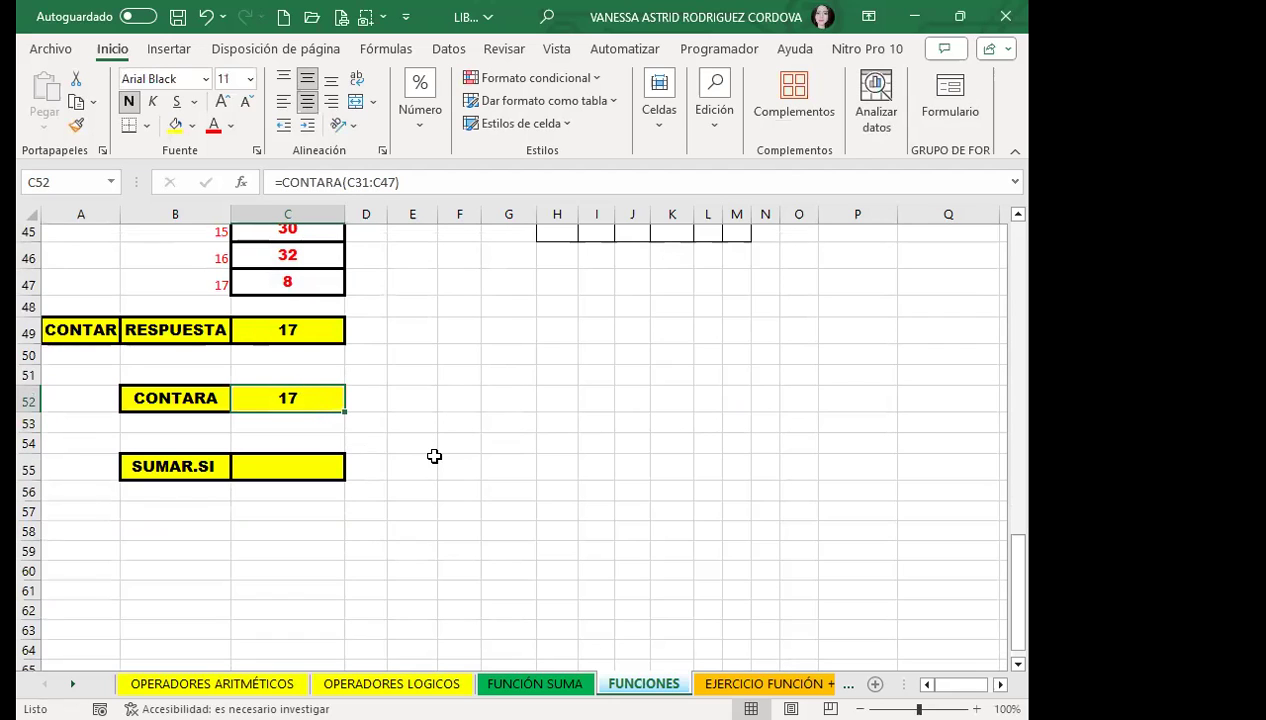
scroll(415, 444, "up", 1)
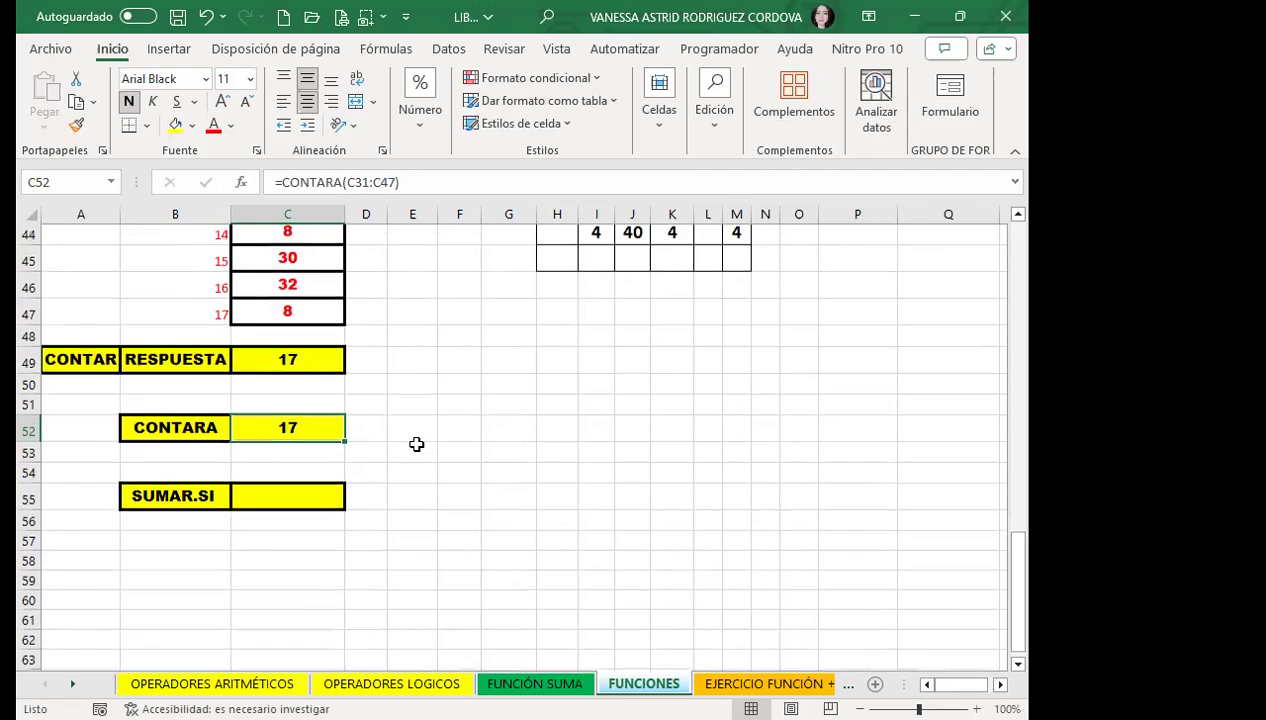
scroll(415, 444, "up", 1)
Type HOLA, JUEVES and VIERNES into C43:C45 and compare the CONTAR and CONTARA formulas
left_click(308, 290)
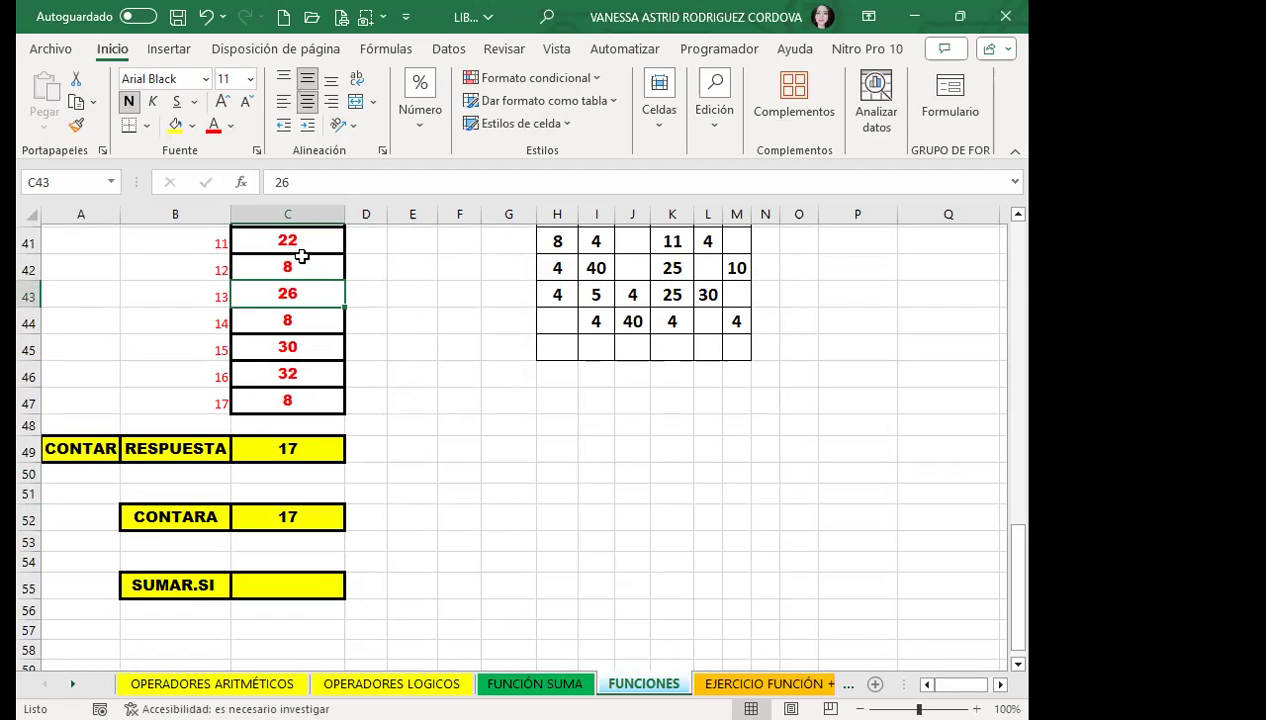
type("HOLA")
key("Return")
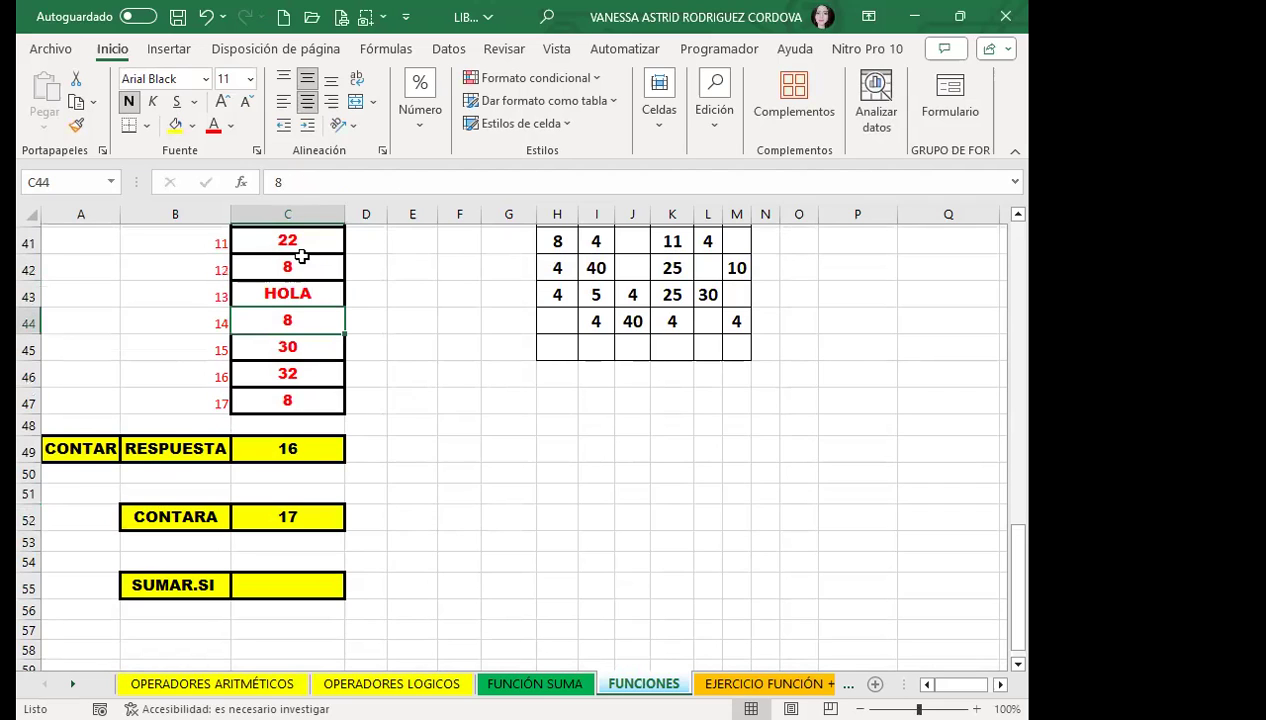
type("JUEVE")
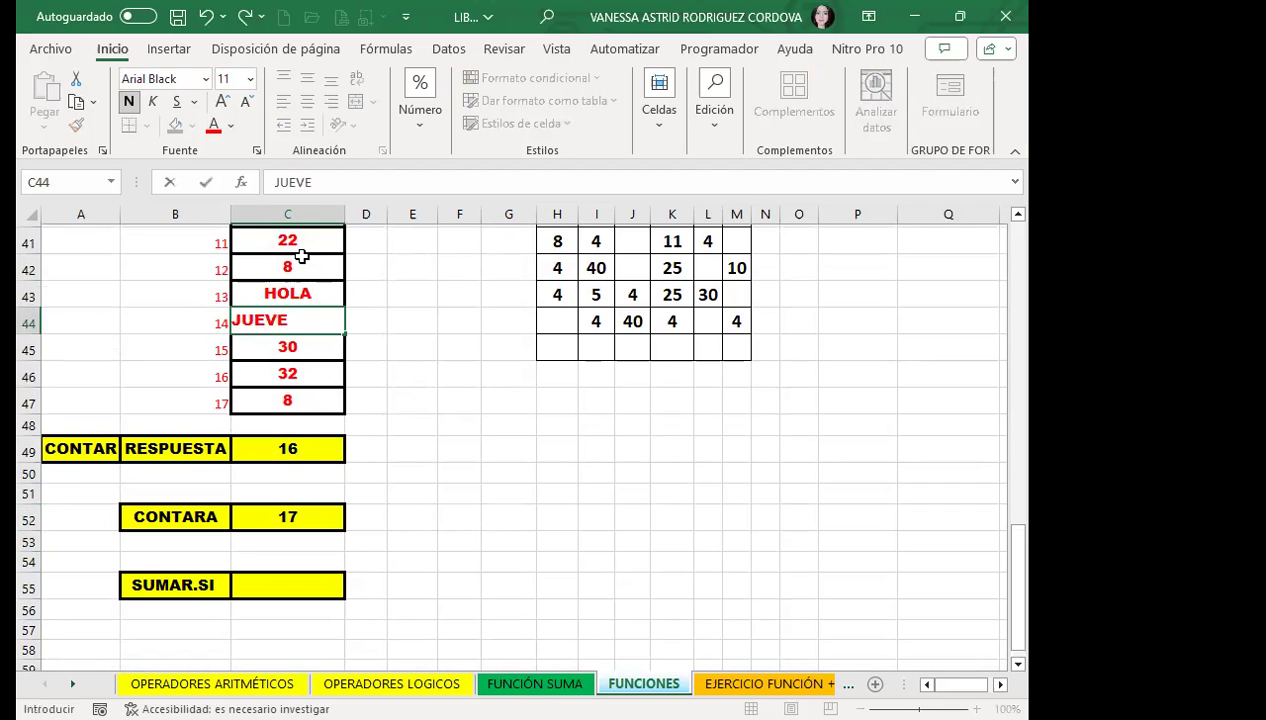
type("S")
key("Return")
type("VIERNES")
key("Return")
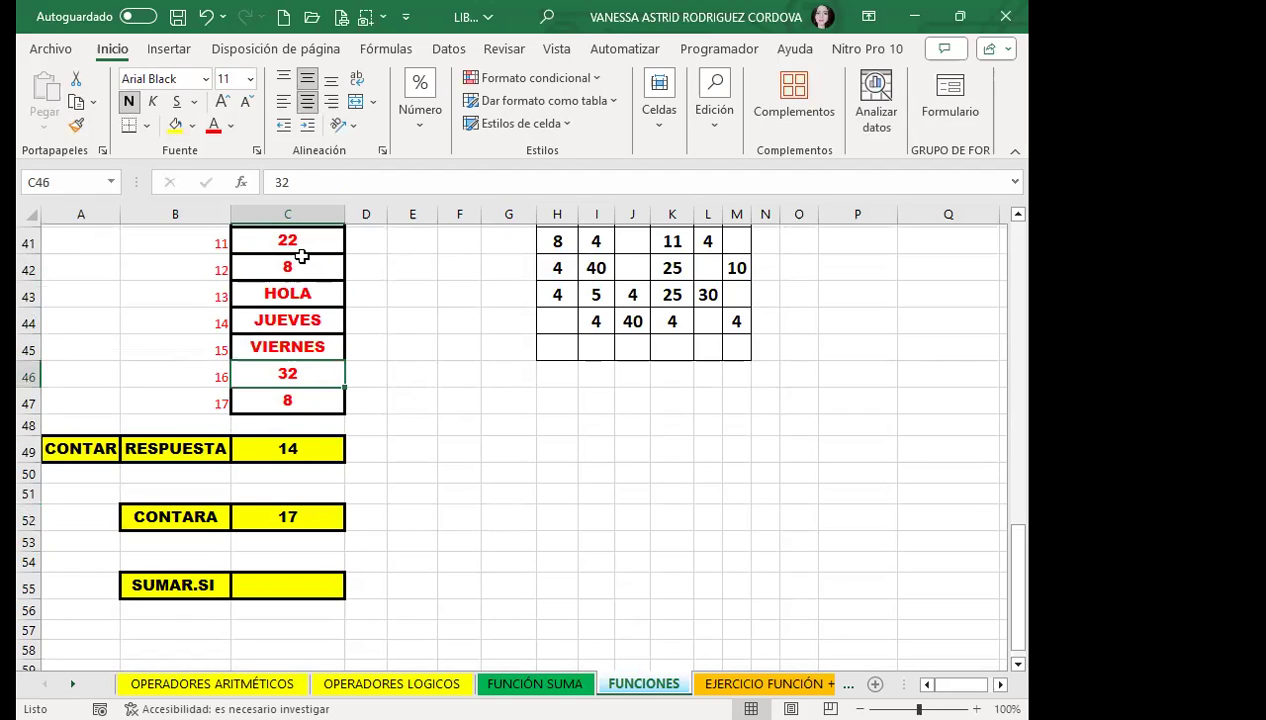
left_click(283, 452)
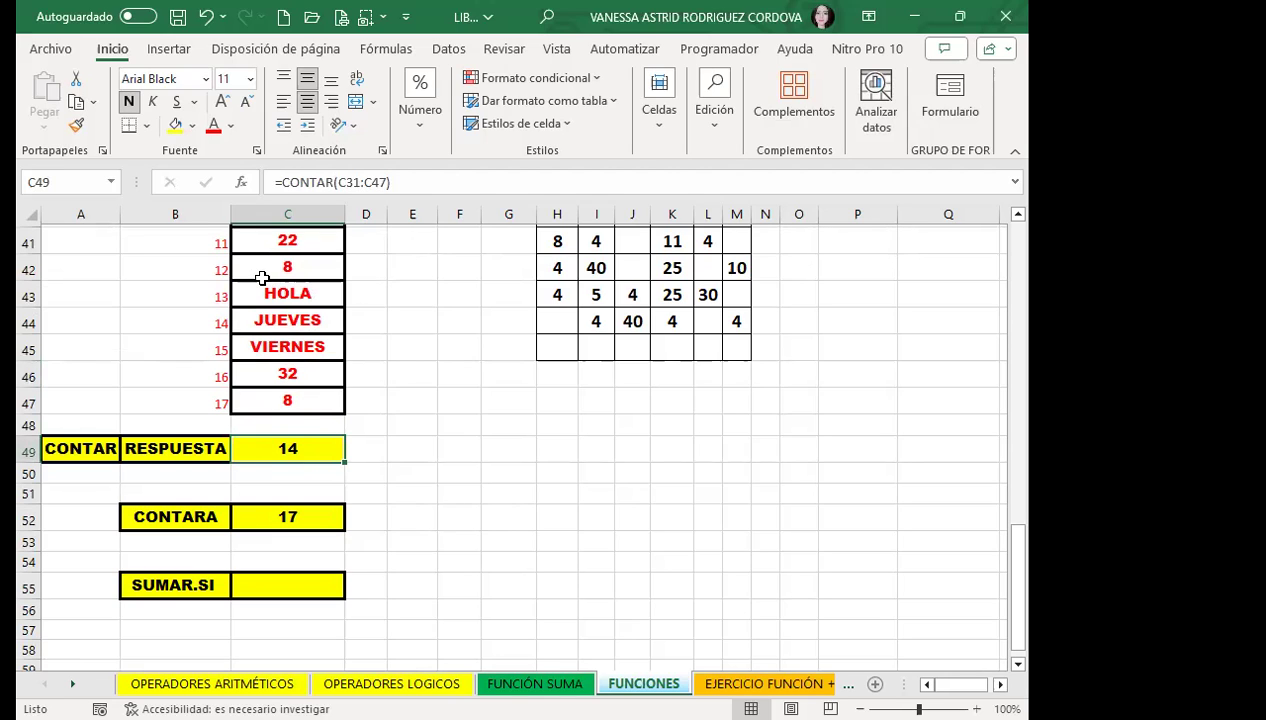
left_click(254, 512)
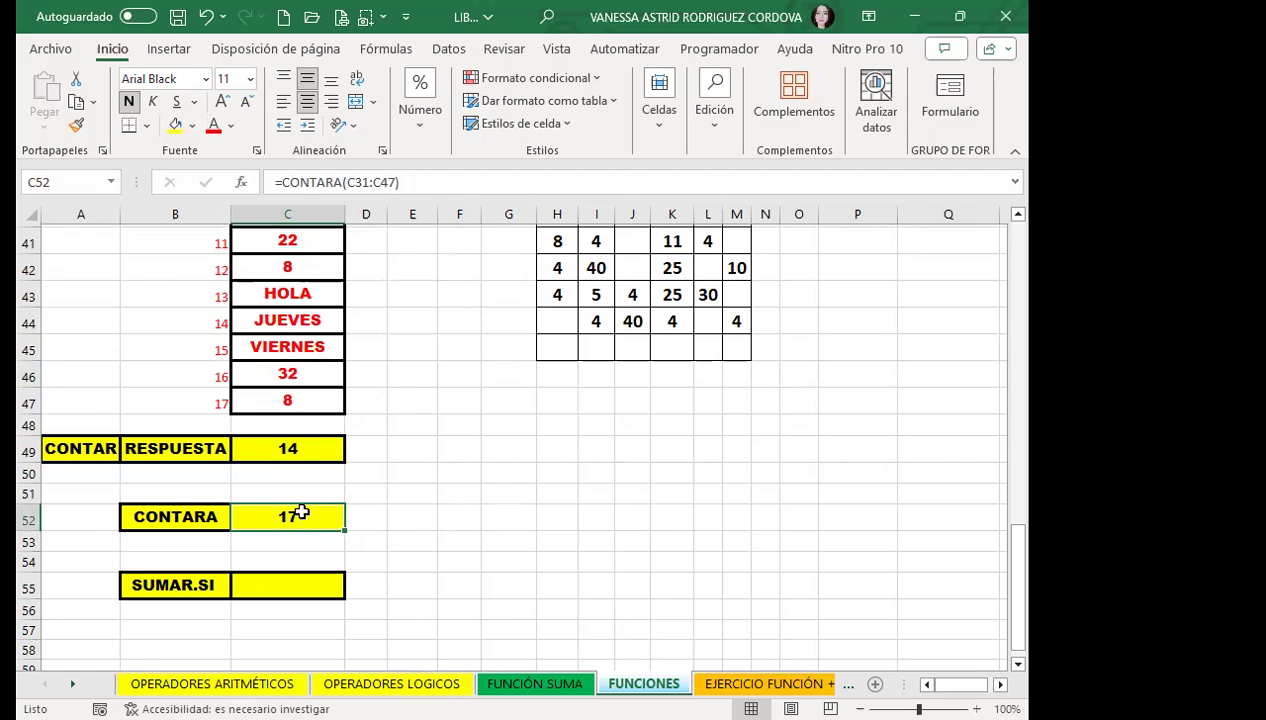
scroll(300, 503, "up", 3)
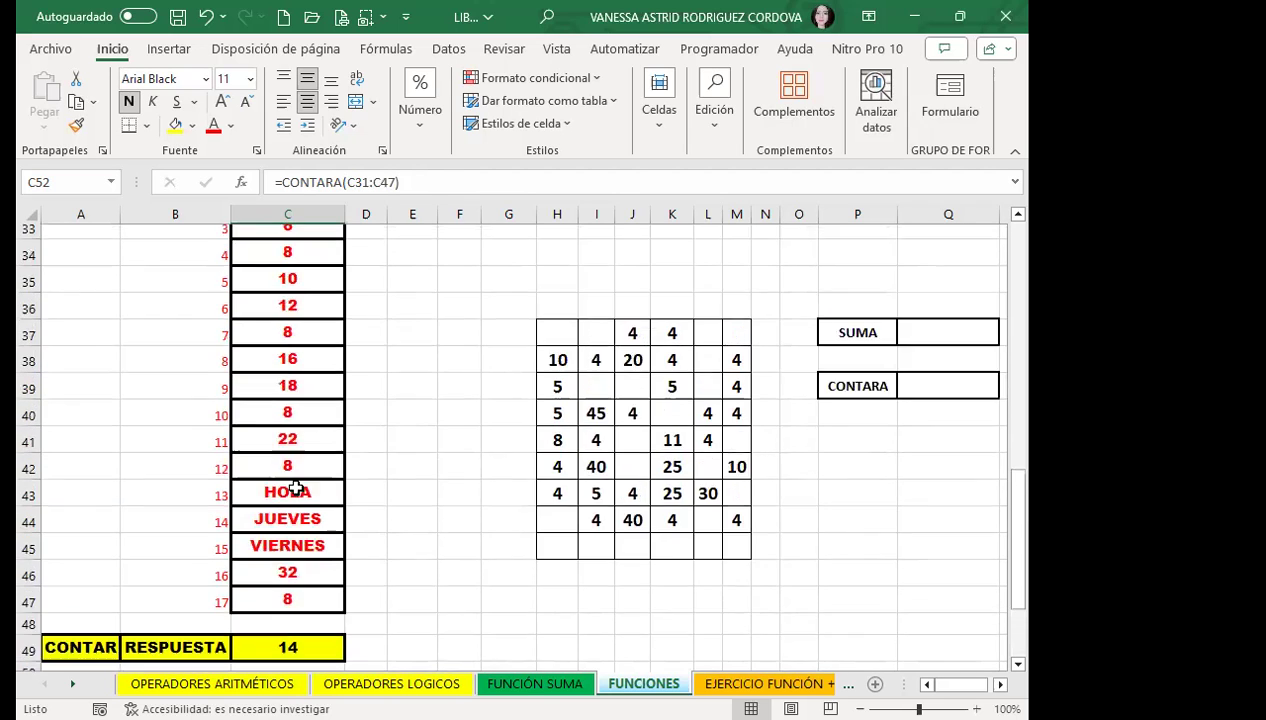
Try filling HOLA upward and clearing C44:C46, then undo both with Ctrl+Z
left_click(320, 530)
left_click_drag(344, 543, 300, 290)
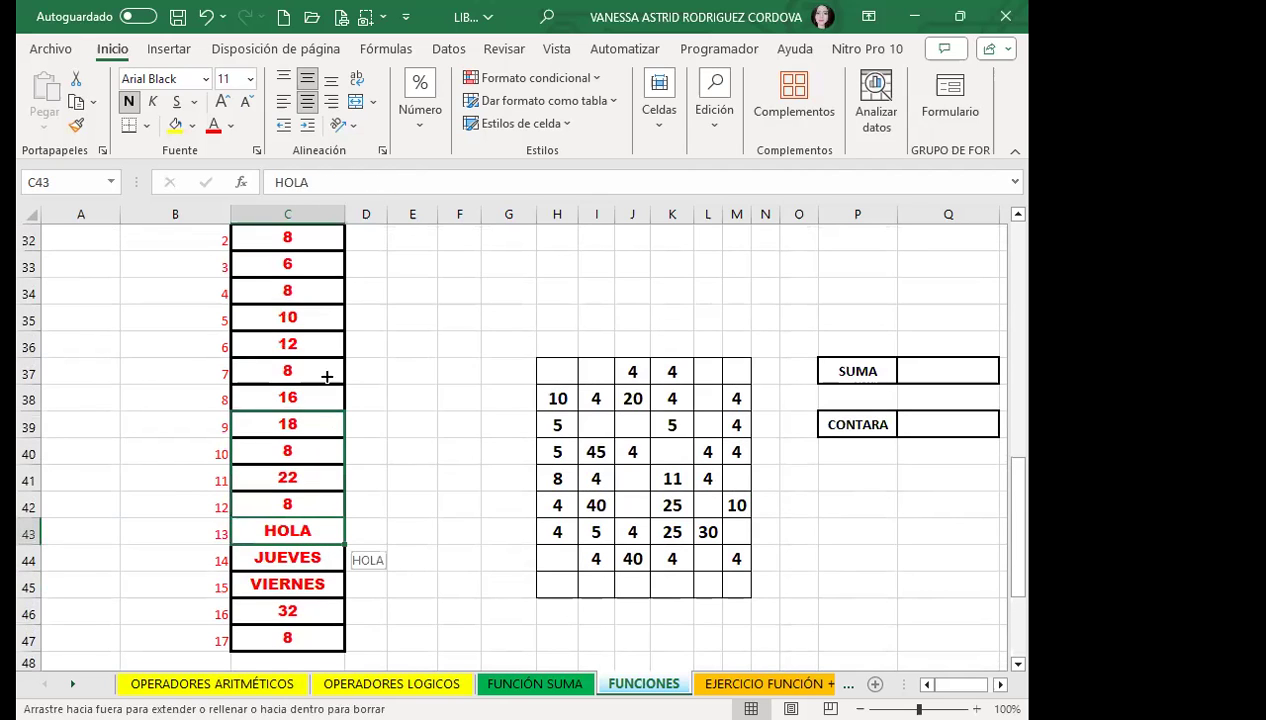
scroll(290, 400, "up", 3)
scroll(294, 440, "down", 3)
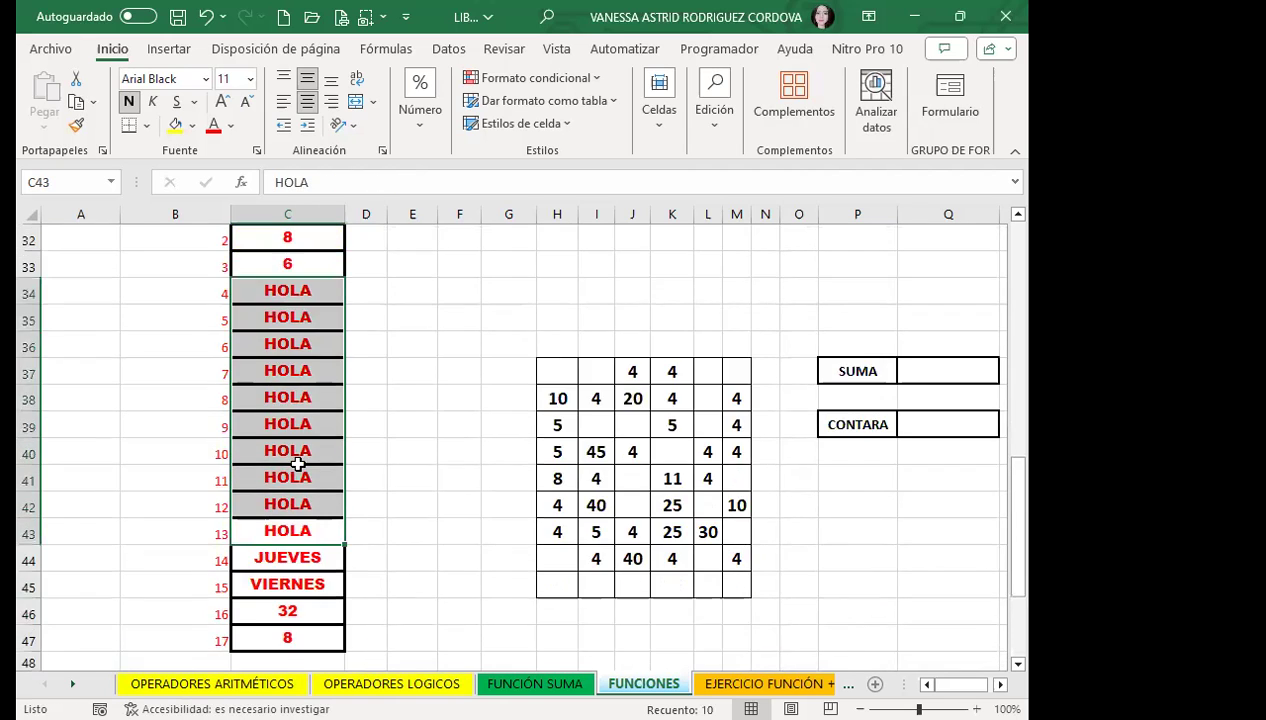
scroll(292, 455, "down", 4)
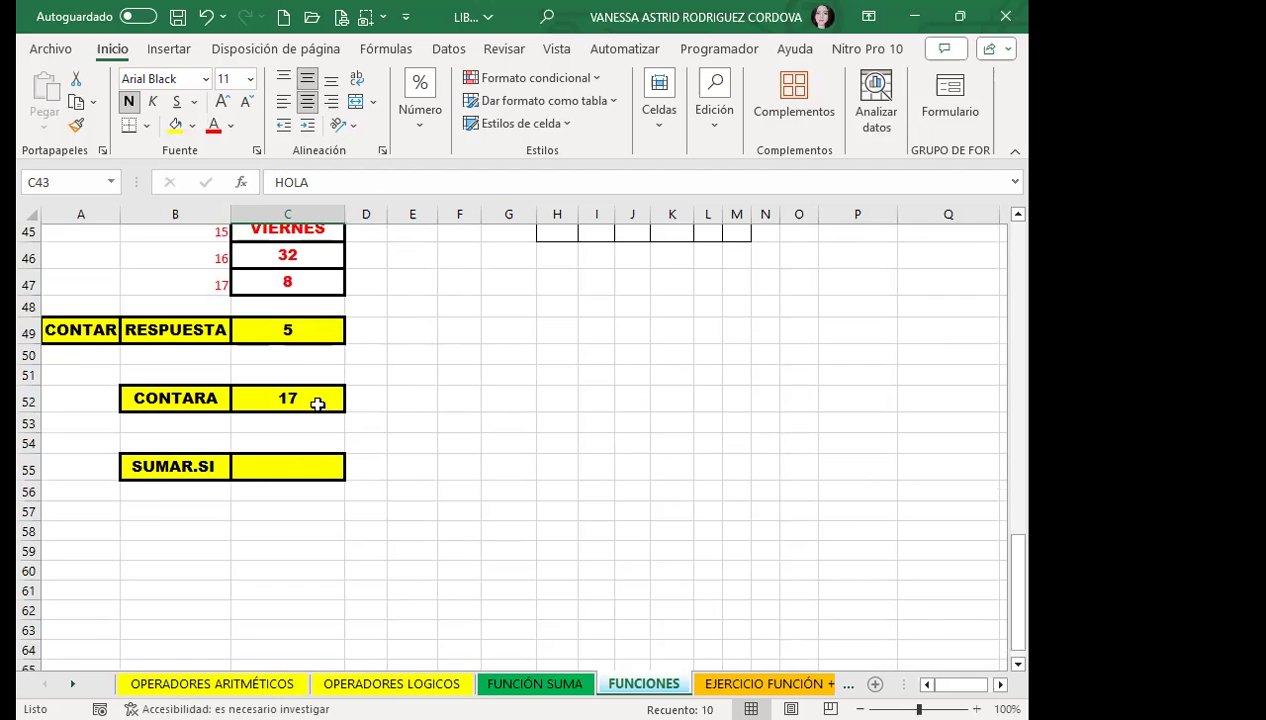
scroll(291, 365, "up", 2)
left_click_drag(287, 322, 288, 372)
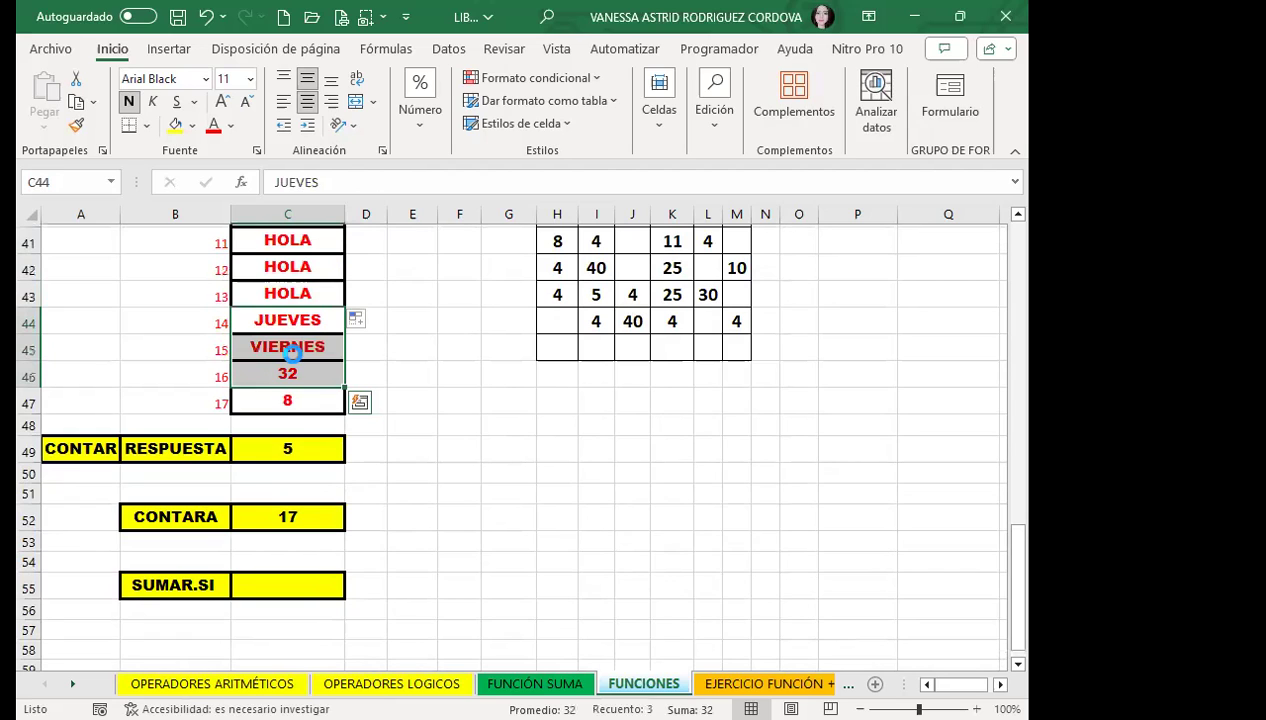
key("Delete")
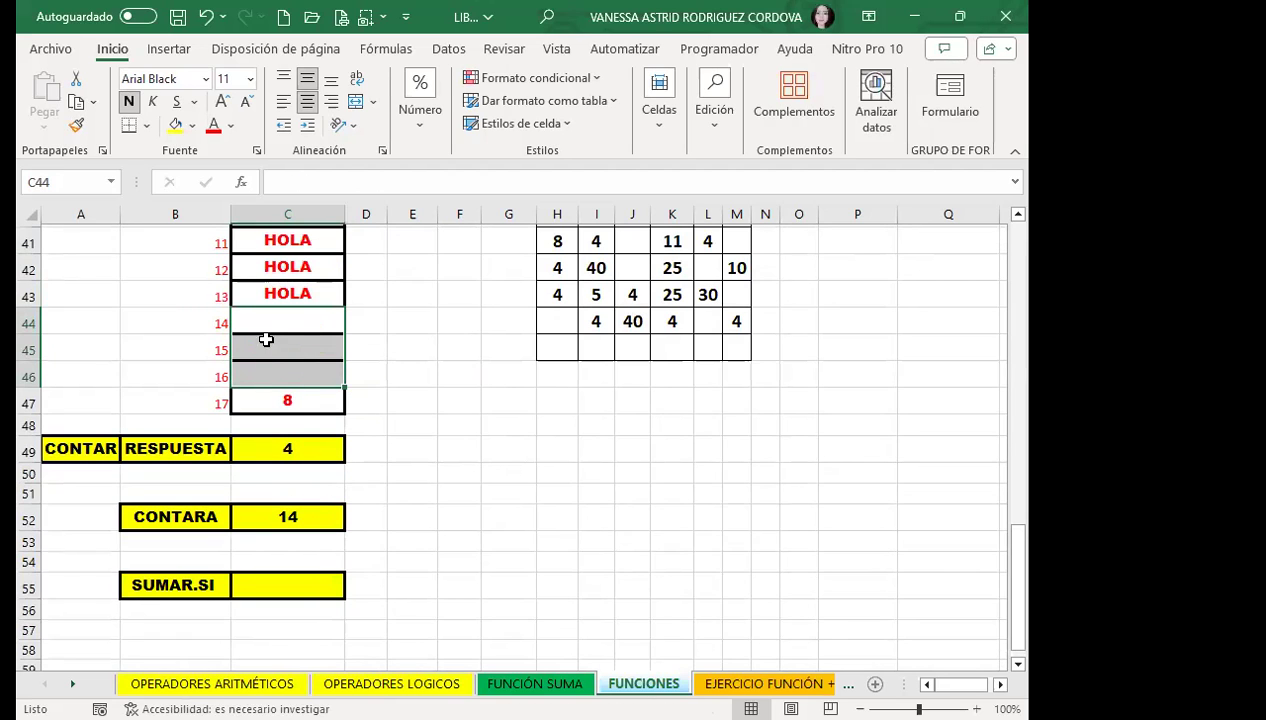
left_click(290, 332)
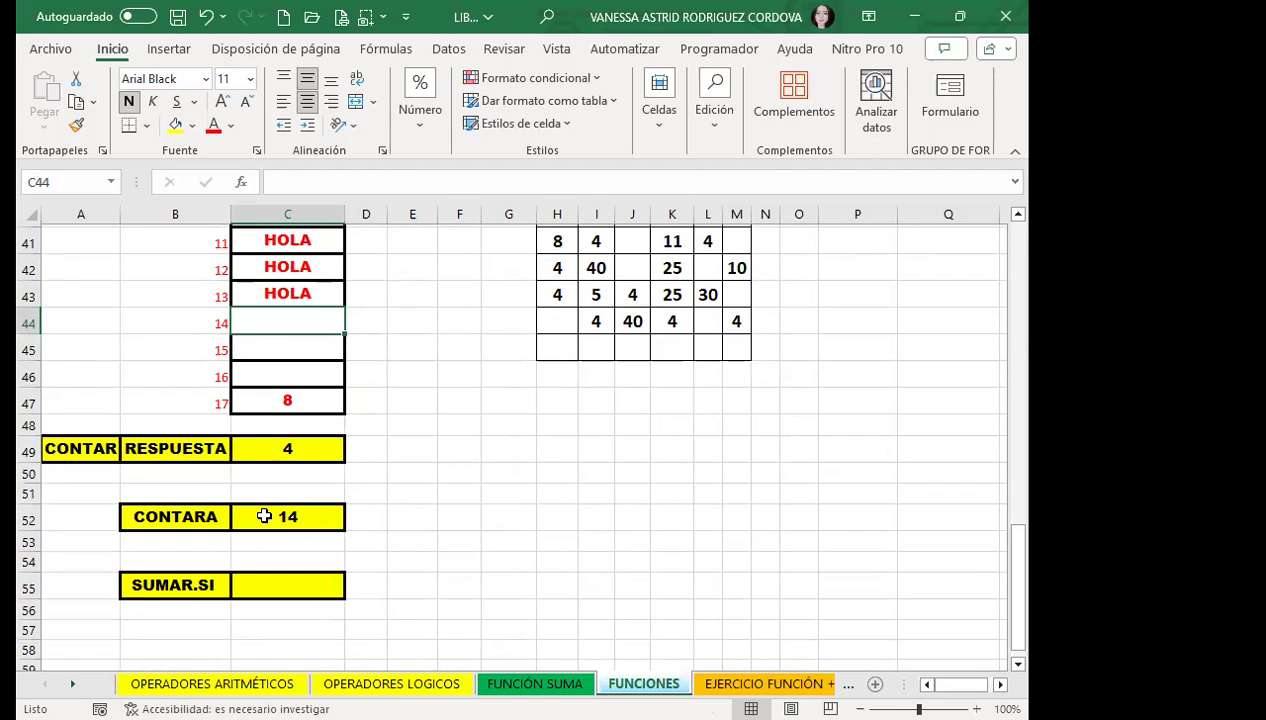
key("ctrl+z")
key("ctrl+z")
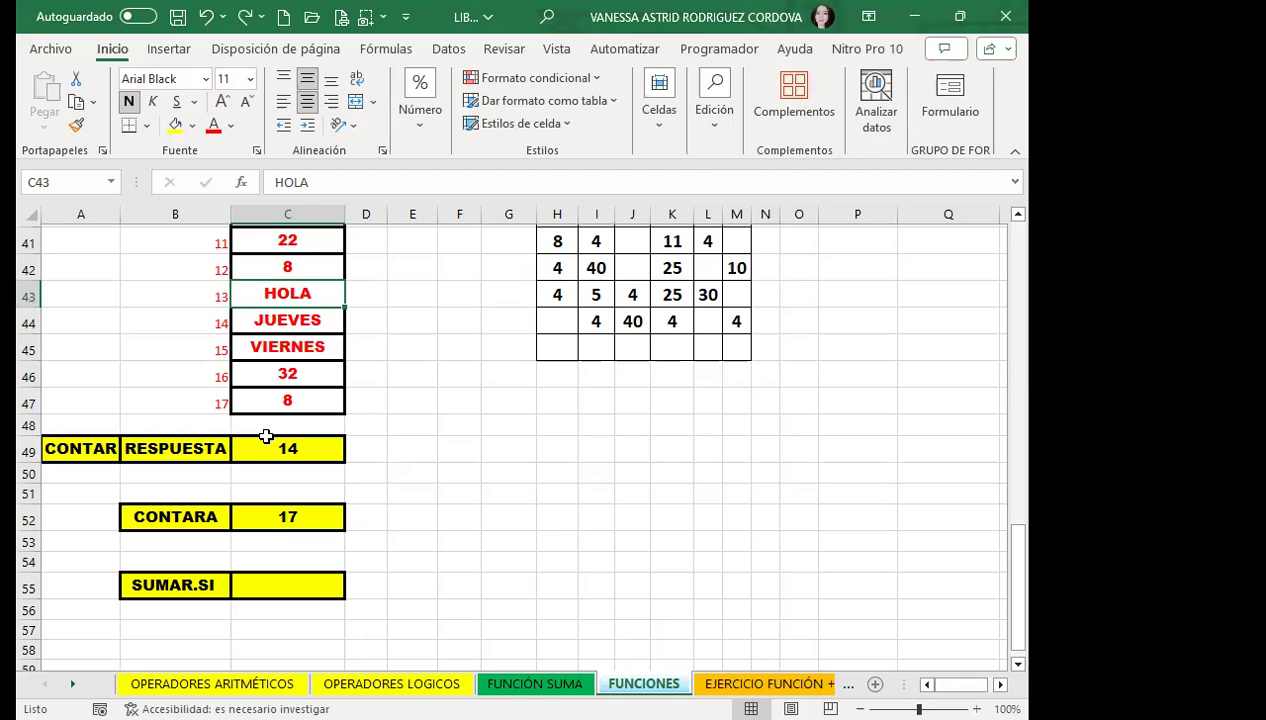
Inspect cells C37 and C36 against the CONTARA formula in C52
scroll(272, 432, "up", 2)
left_click(282, 304)
scroll(265, 420, "down", 3)
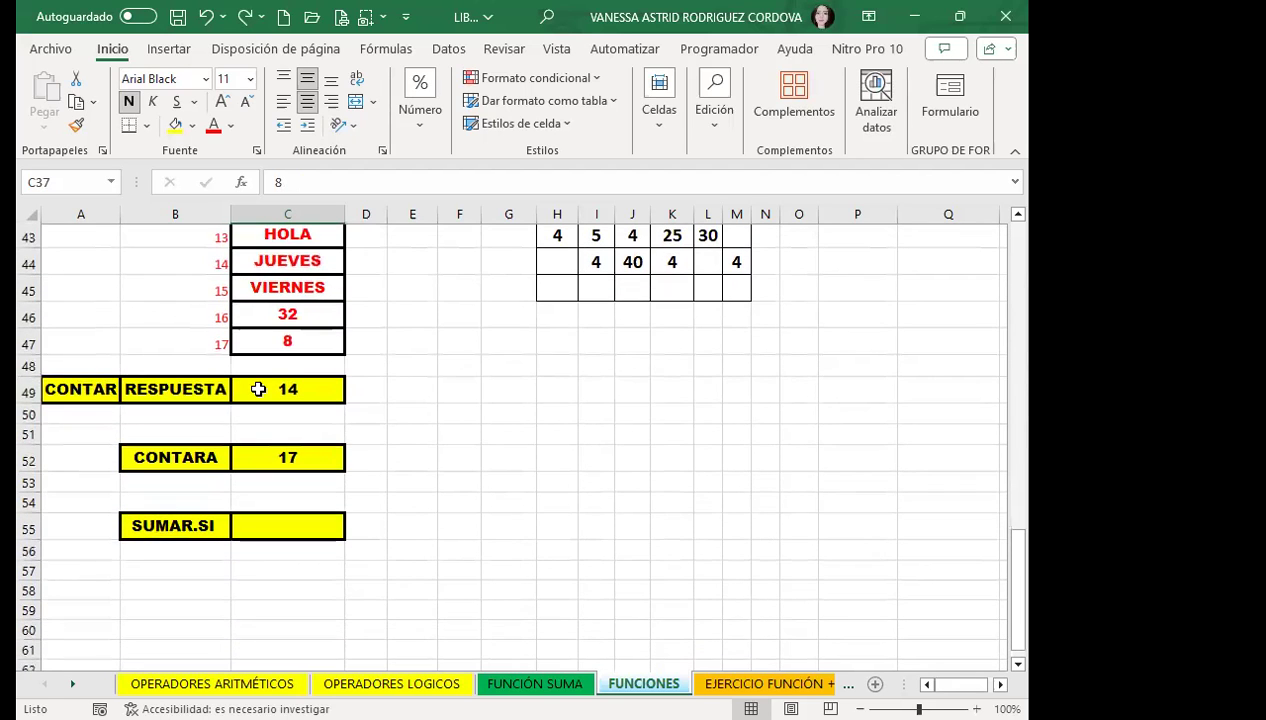
left_click(285, 457)
scroll(343, 426, "up", 1)
scroll(300, 380, "up", 3)
scroll(295, 365, "up", 1)
left_click(289, 352)
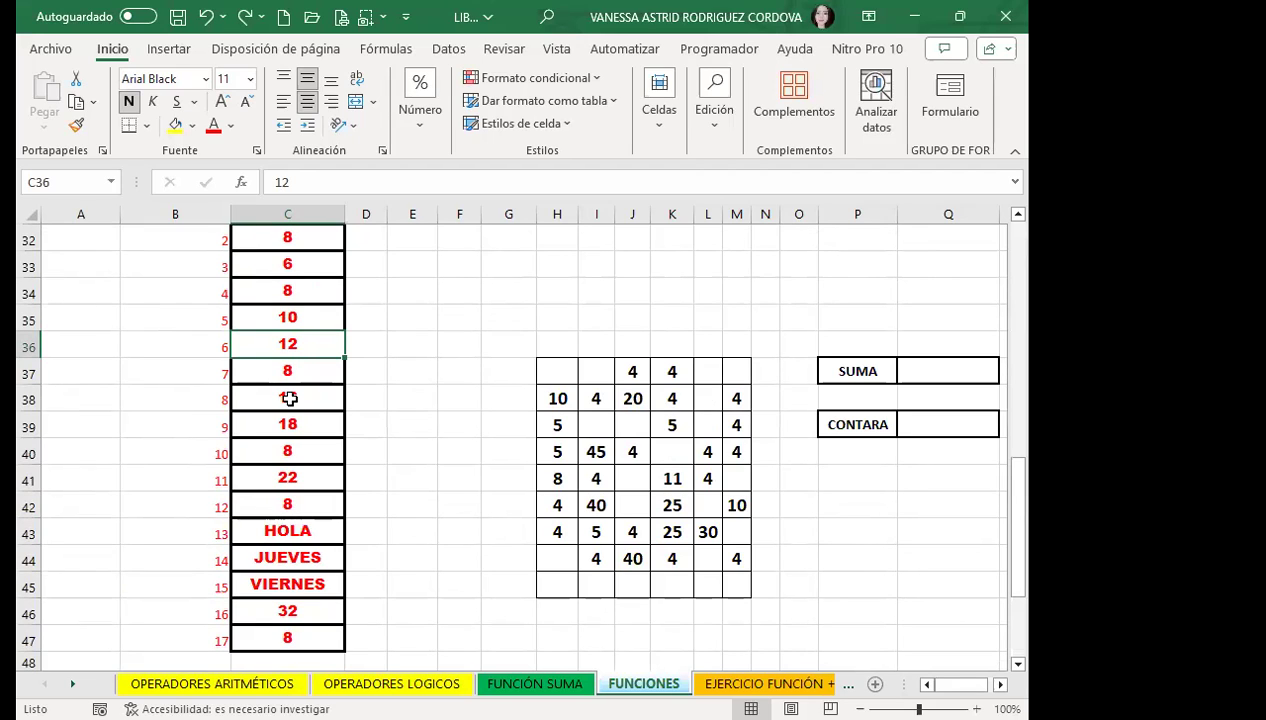
scroll(289, 399, "down", 1)
scroll(310, 400, "down", 2)
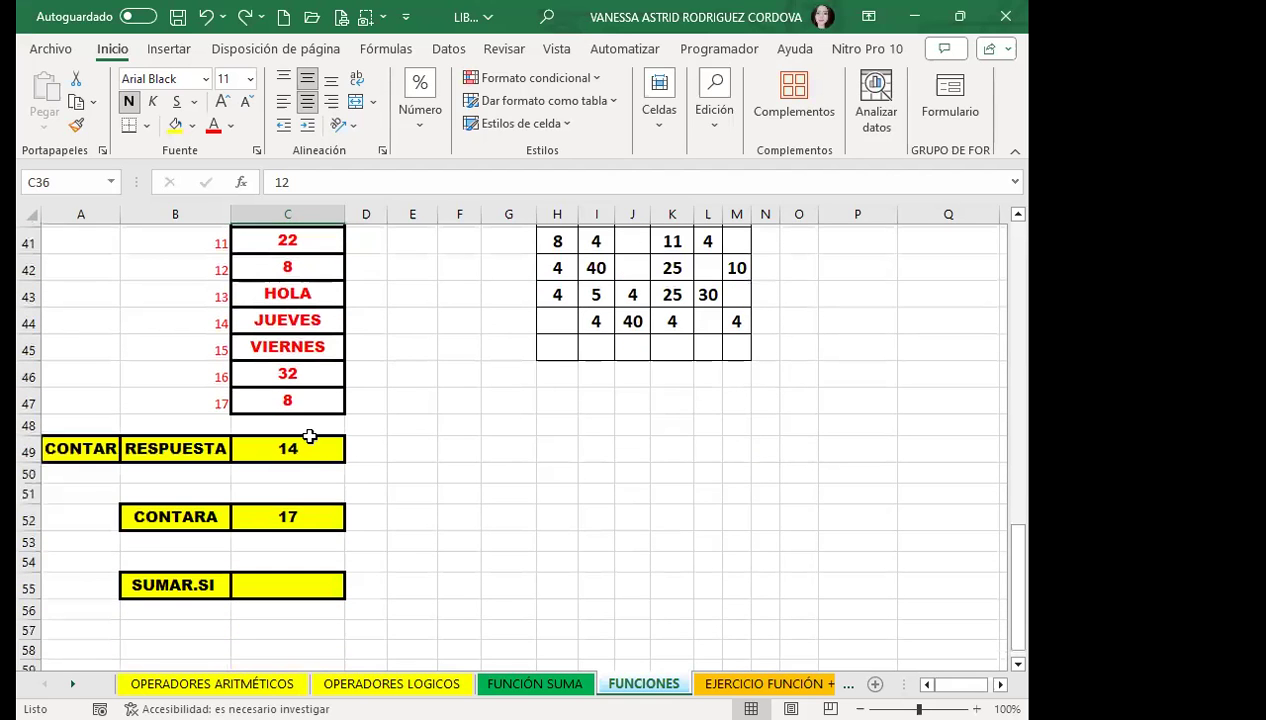
left_click(297, 509)
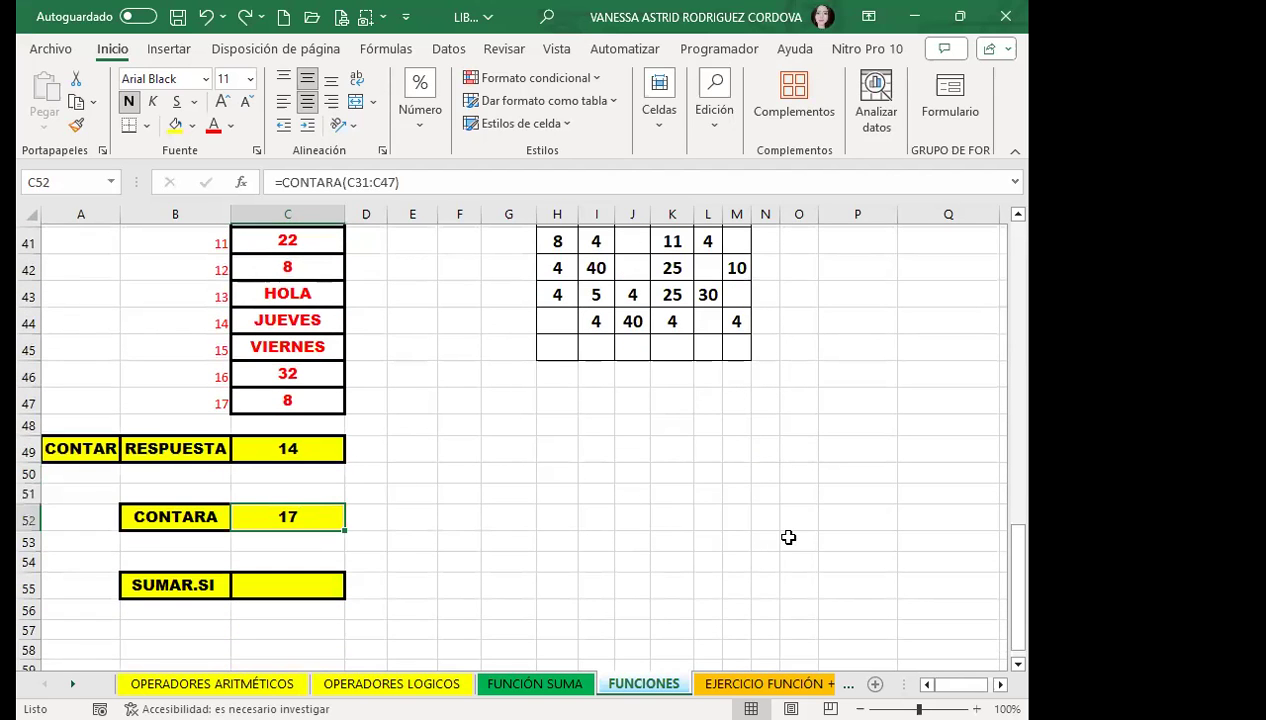
scroll(780, 470, "up", 2)
scroll(860, 394, "up", 1)
left_click(946, 370)
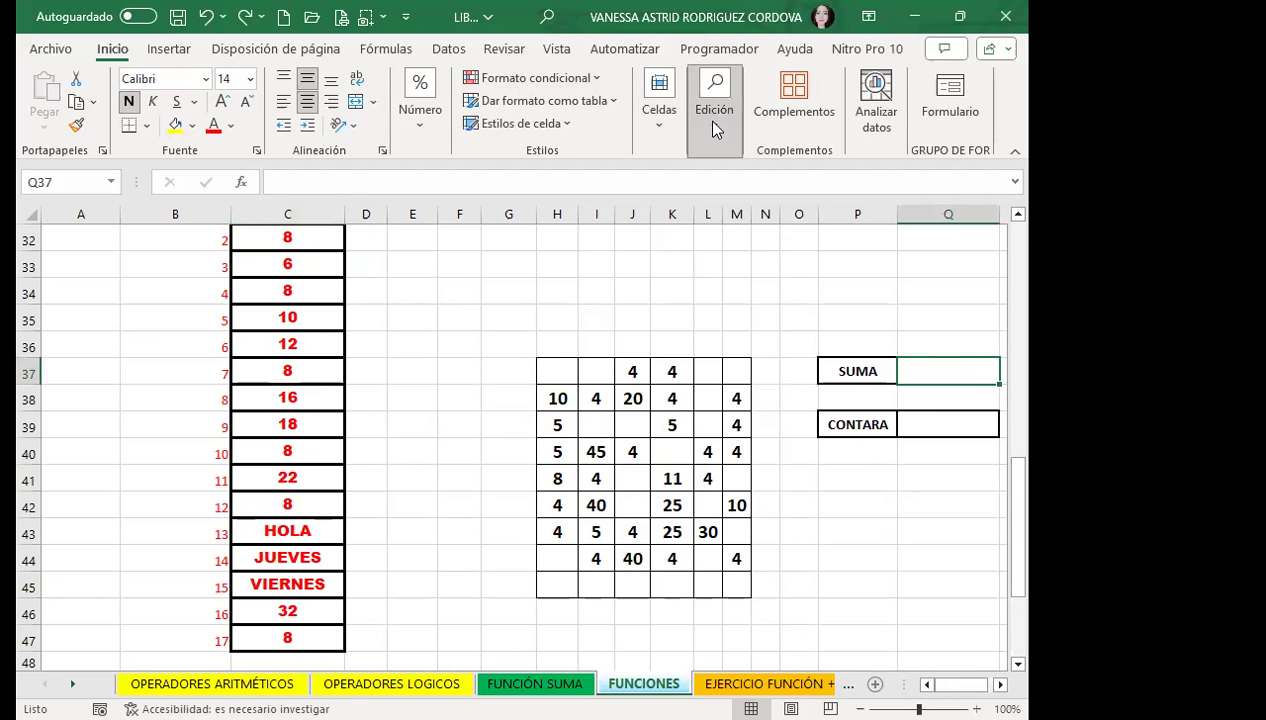
Enter =SUMA(H37:M45) in Q37 to total the whole grid
key("alt+equal")
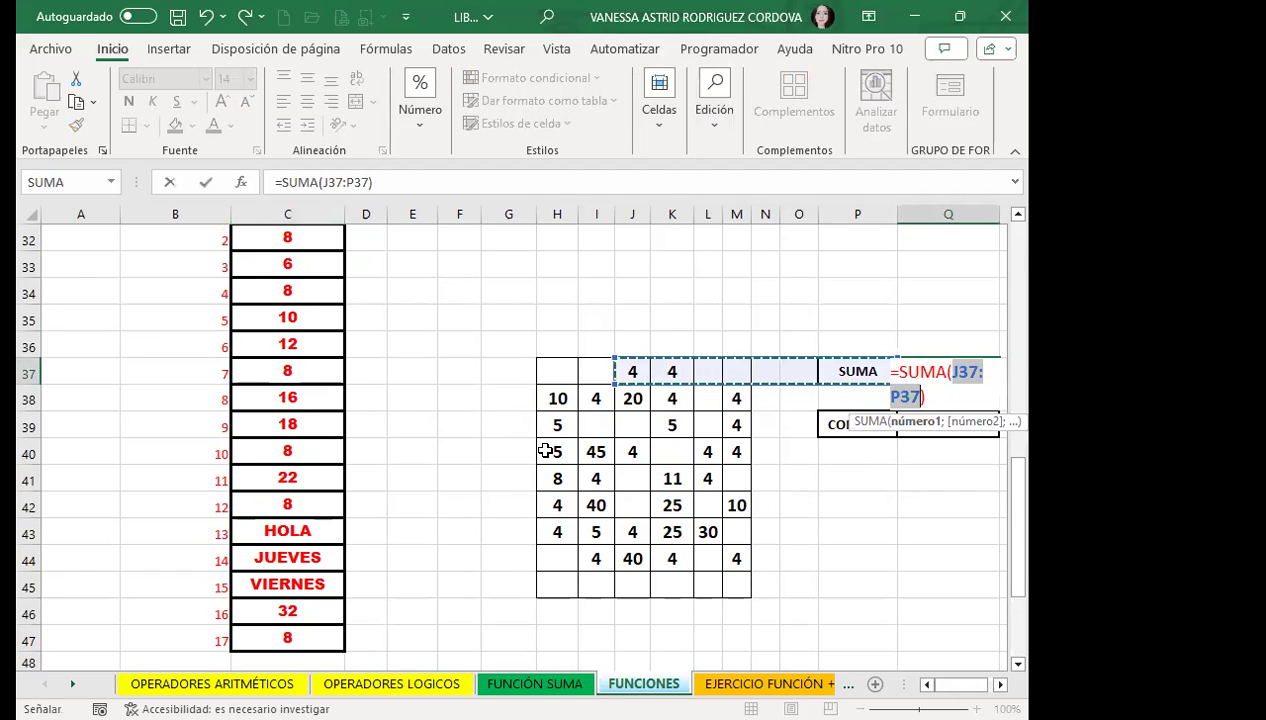
left_click(565, 373)
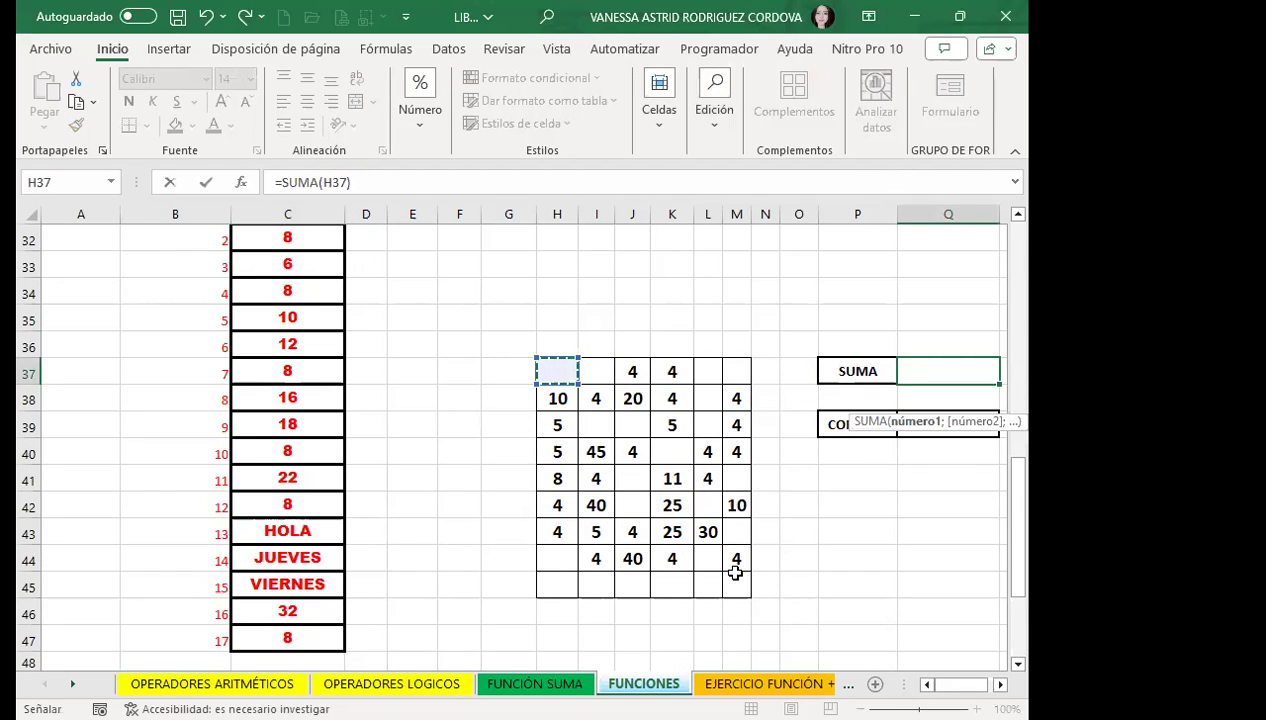
left_click_drag(557, 371, 736, 585)
scroll(729, 550, "down", 2)
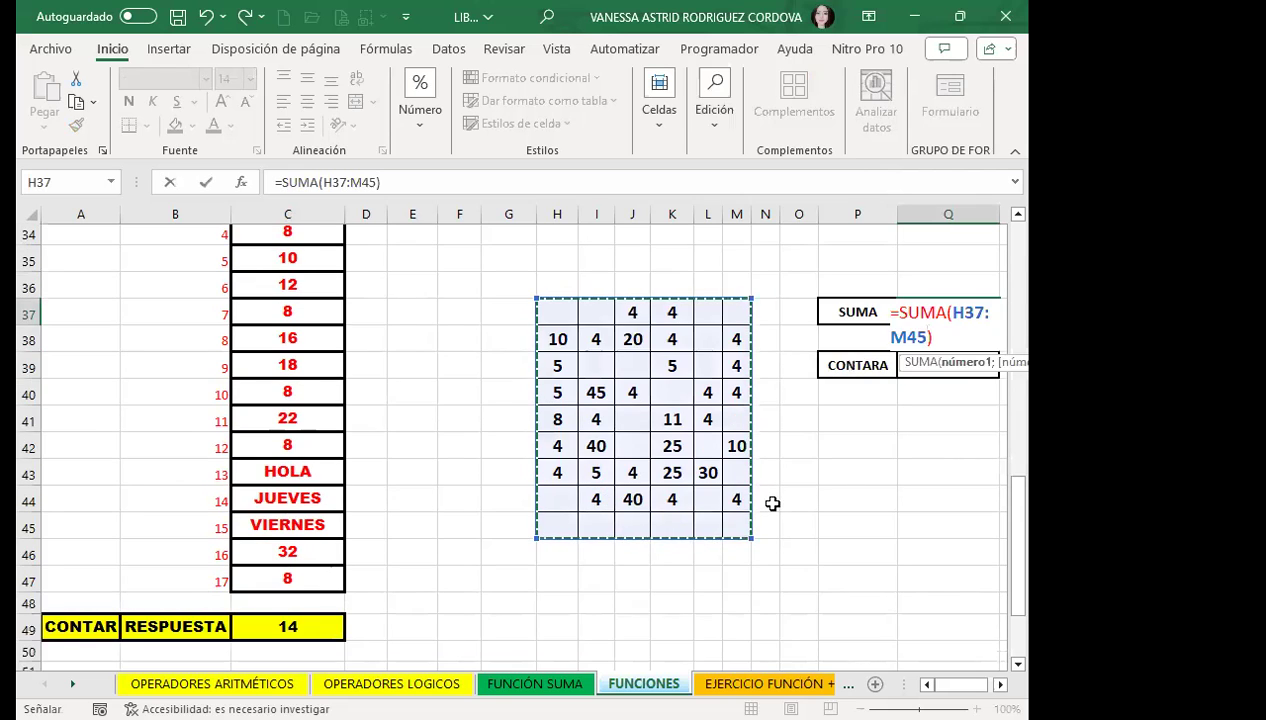
scroll(800, 510, "up", 1)
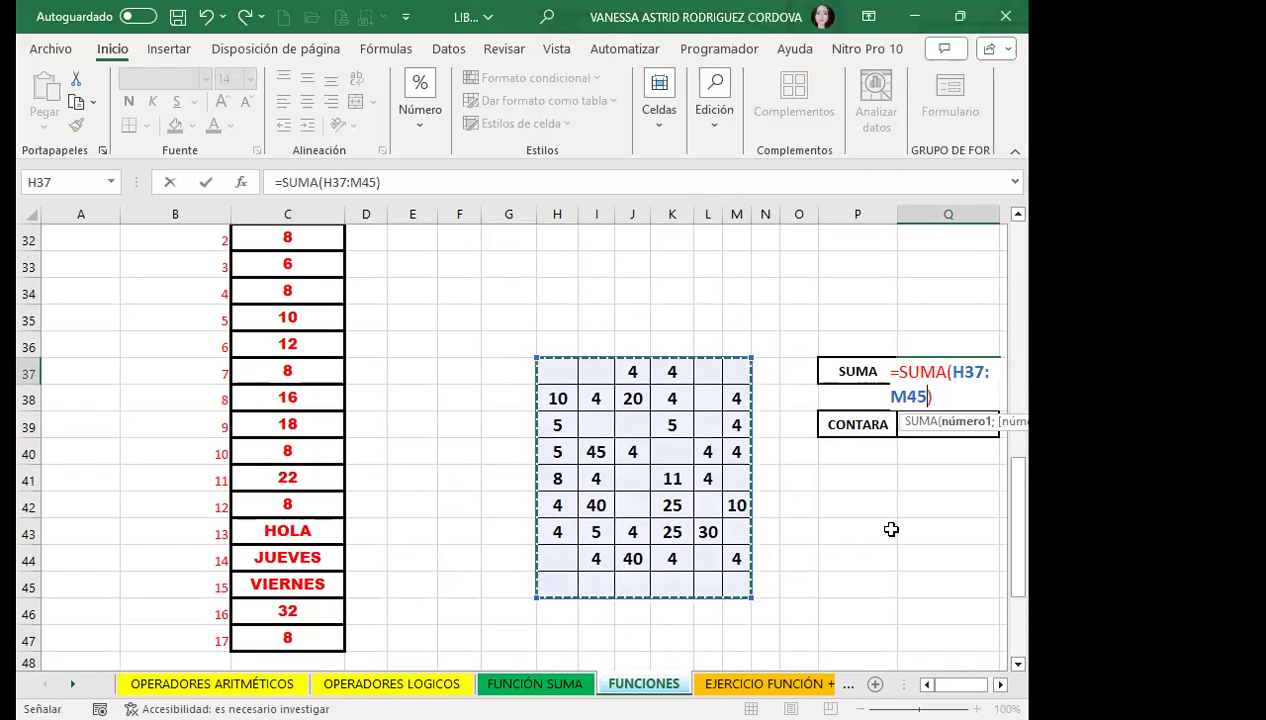
key("Return")
Set I37 to 10 and I38 and I39 to 100, bringing the total to 558
left_click(607, 372)
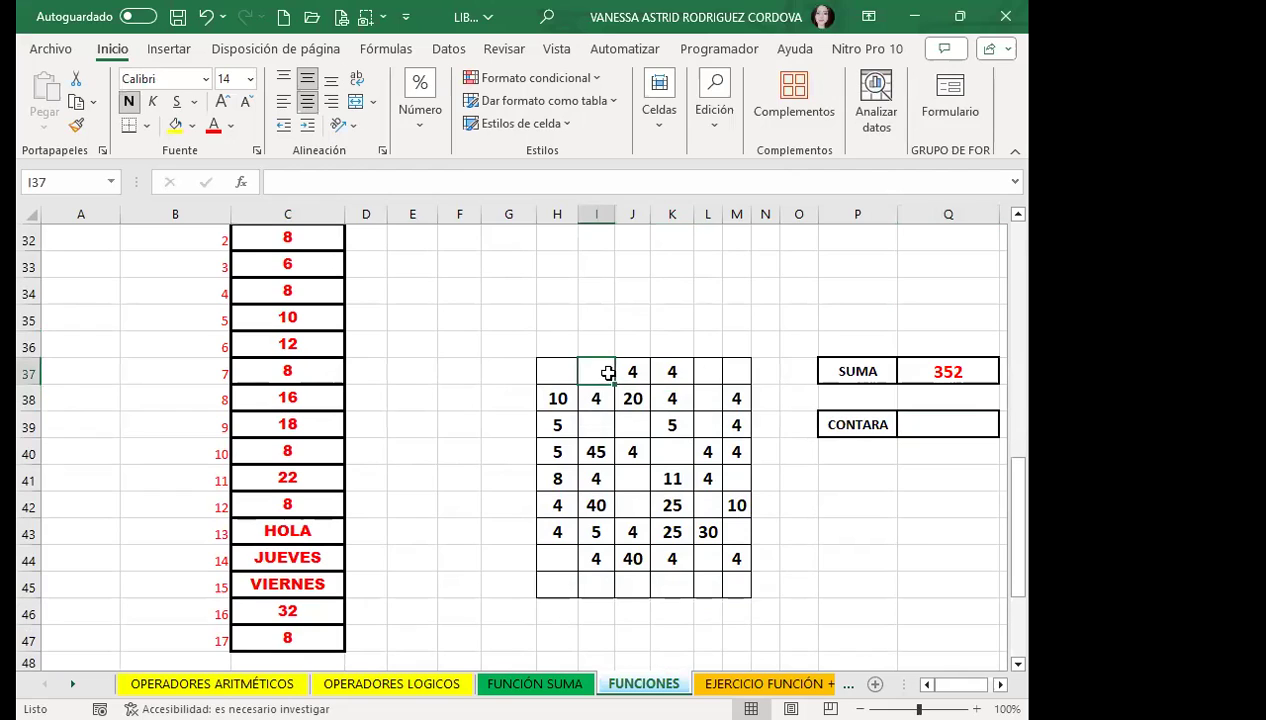
type("10")
key("Return")
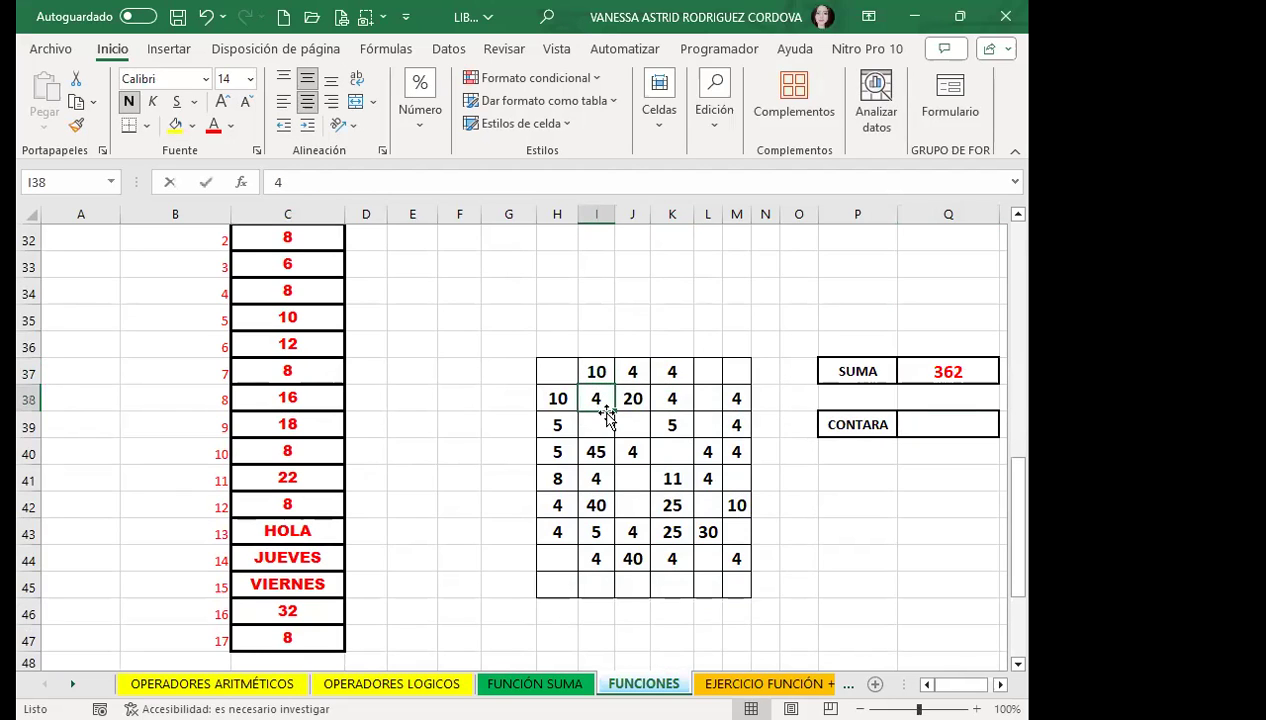
type("100")
key("Return")
type("100")
key("Return")
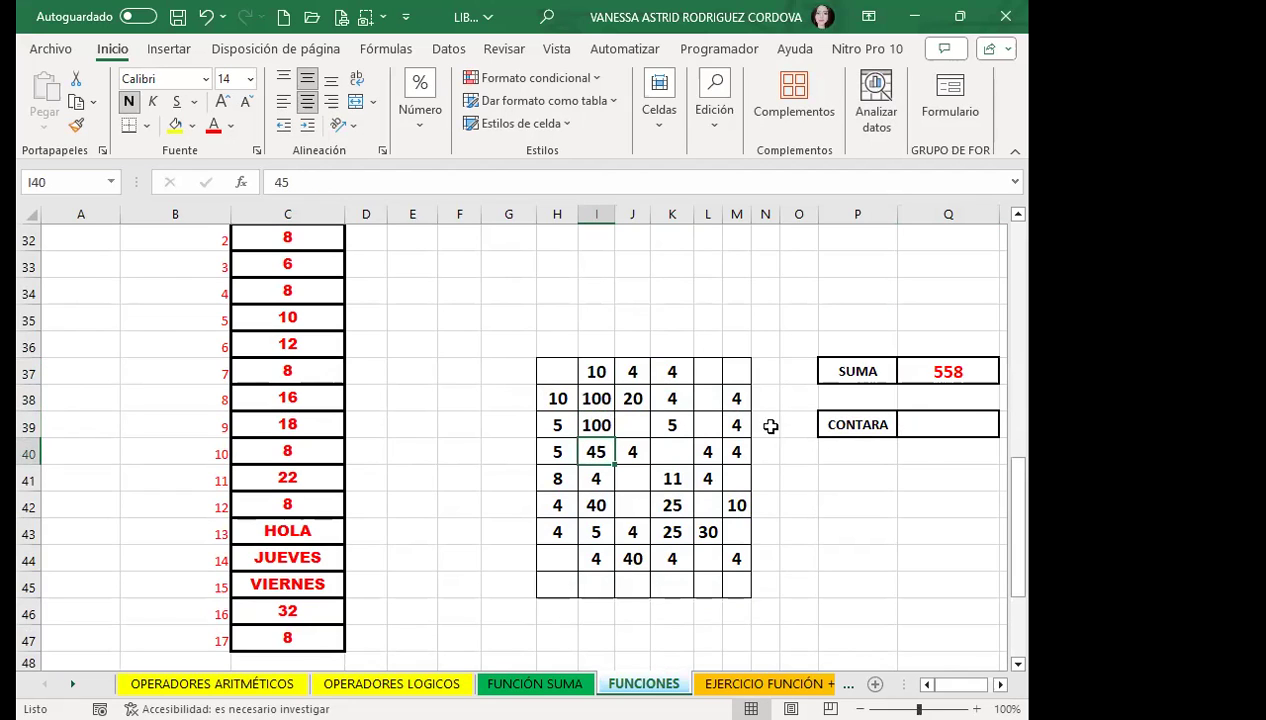
left_click(943, 417)
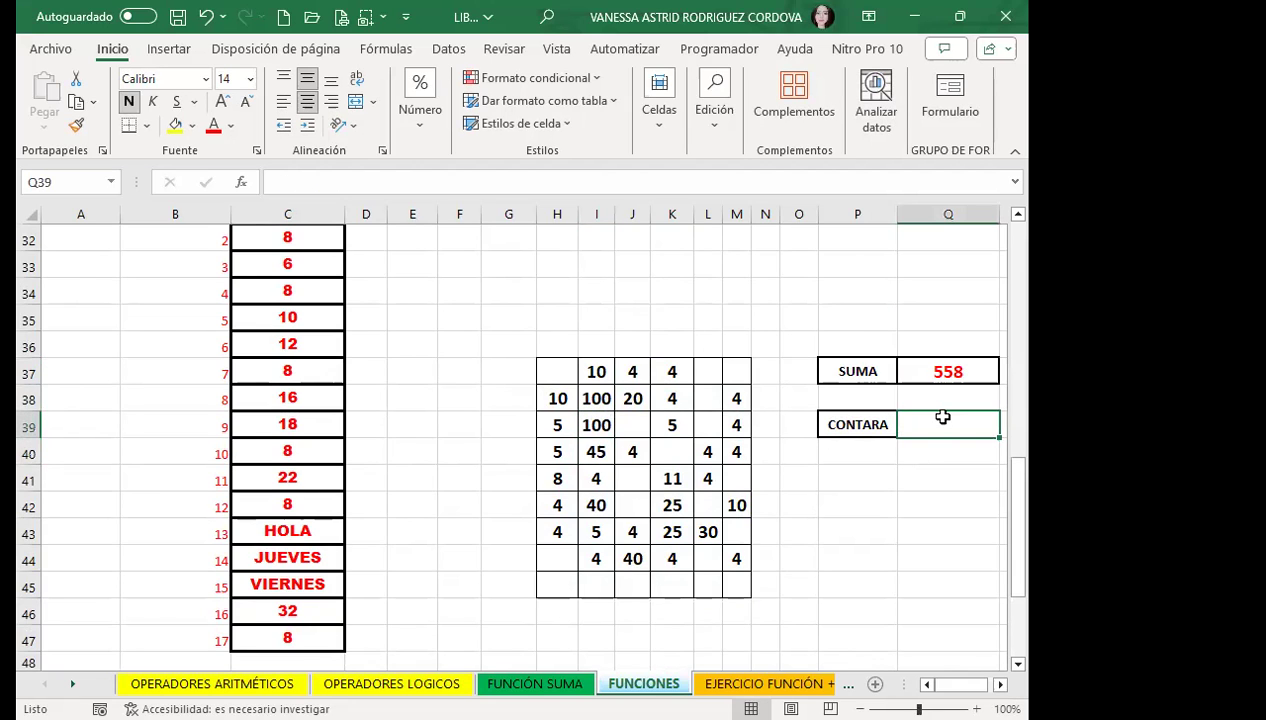
Enter =CONTARA(H37:M45) in the cell beside CONTARA to count the non-empty grid cells
type("=")
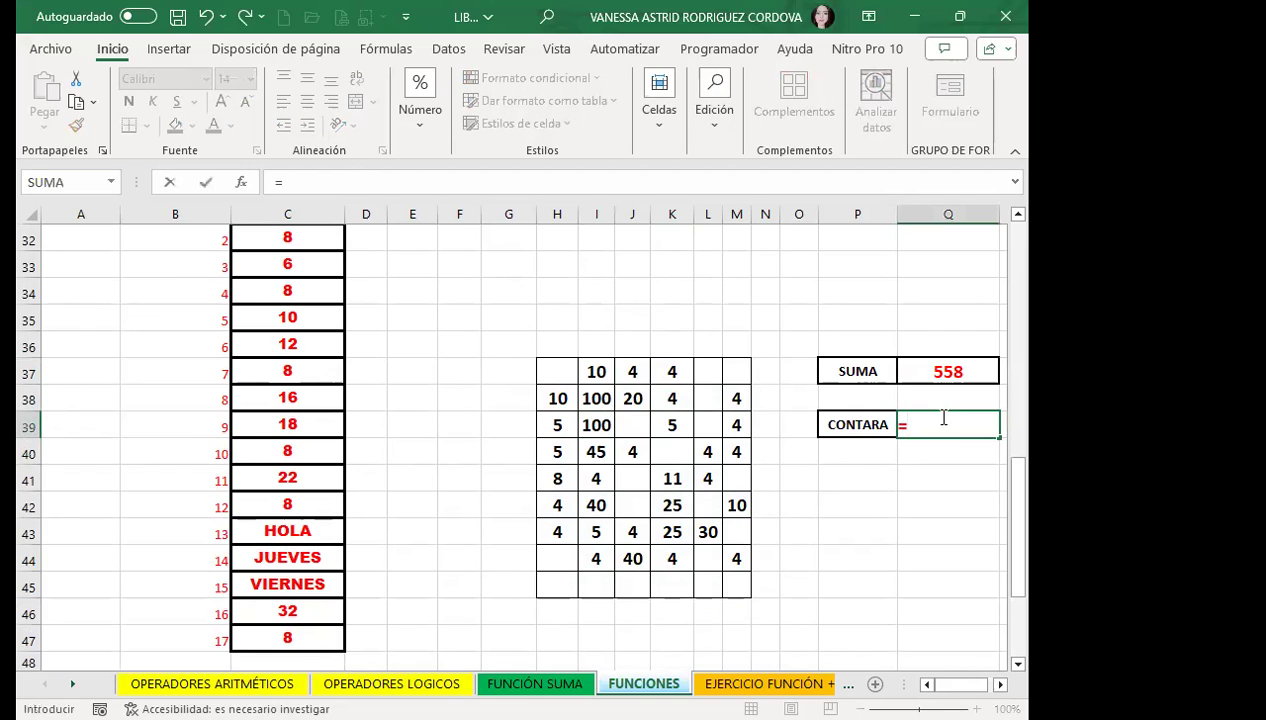
type("CON")
left_click(881, 550)
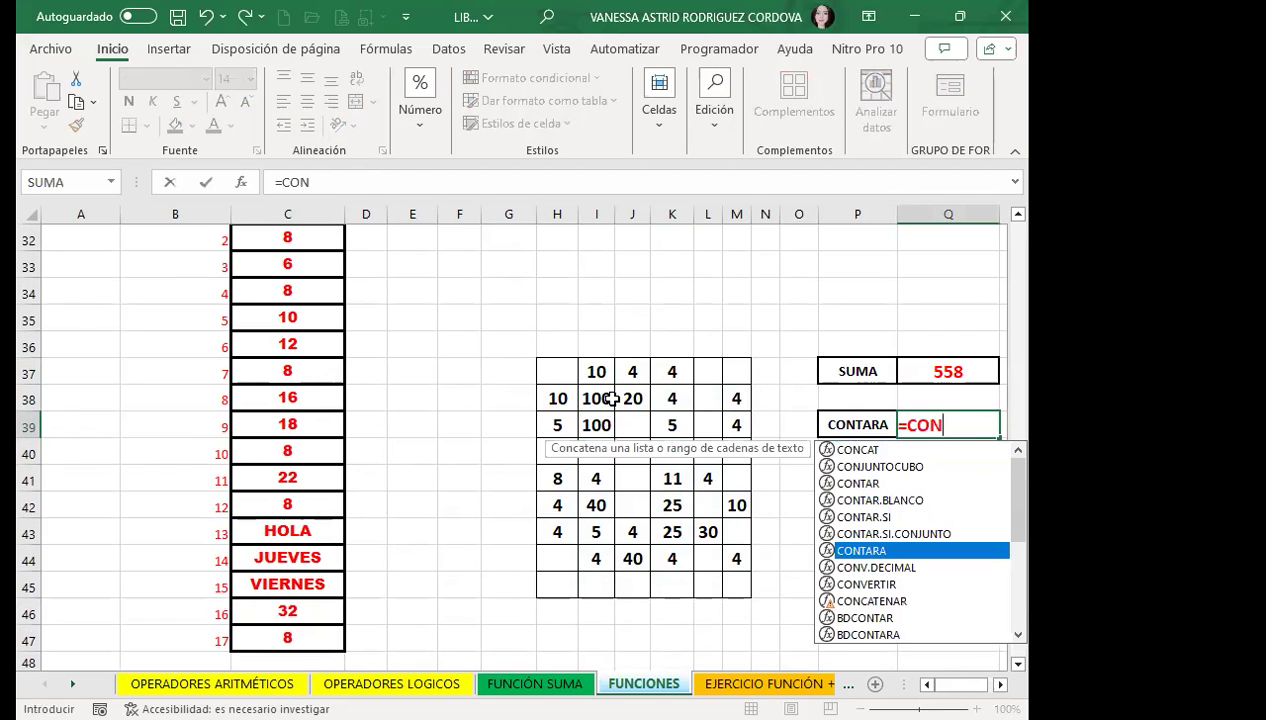
key("Tab")
left_click(557, 371)
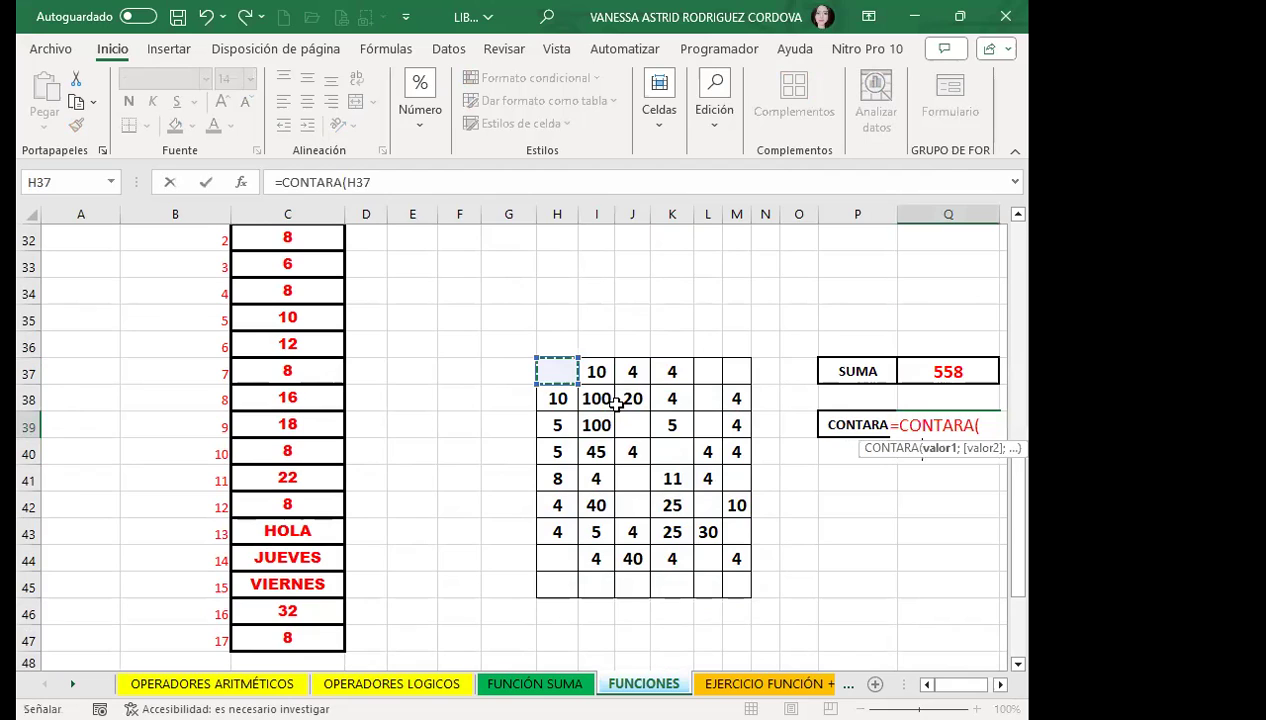
left_click_drag(617, 401, 736, 585)
type("+")
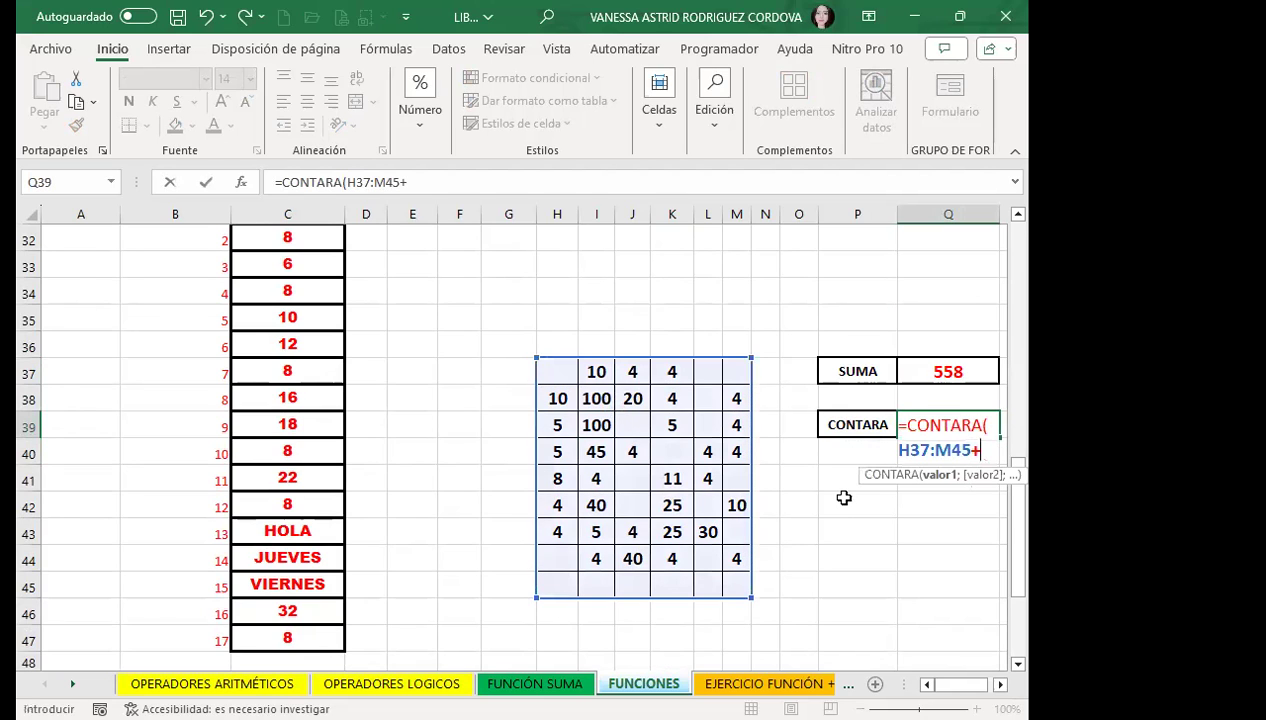
key("BackSpace")
key("Return")
left_click(904, 424)
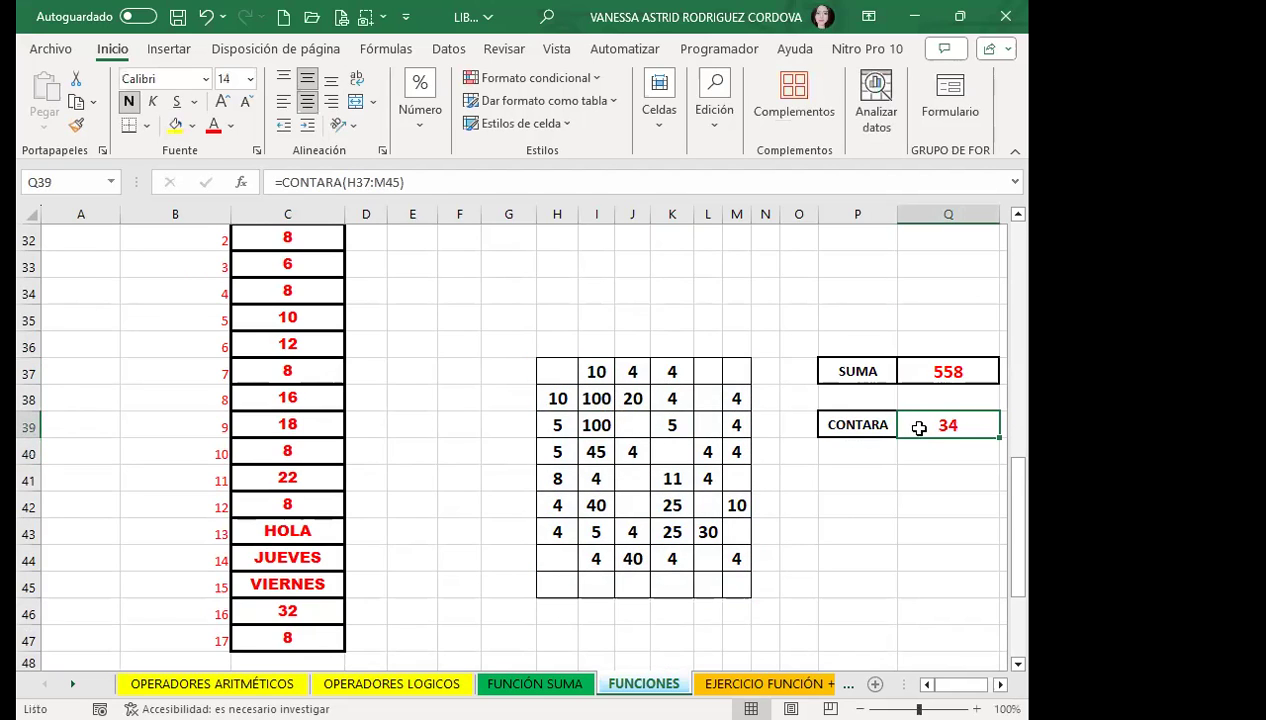
Type 12 into the empty grid cell L38
left_click(709, 392)
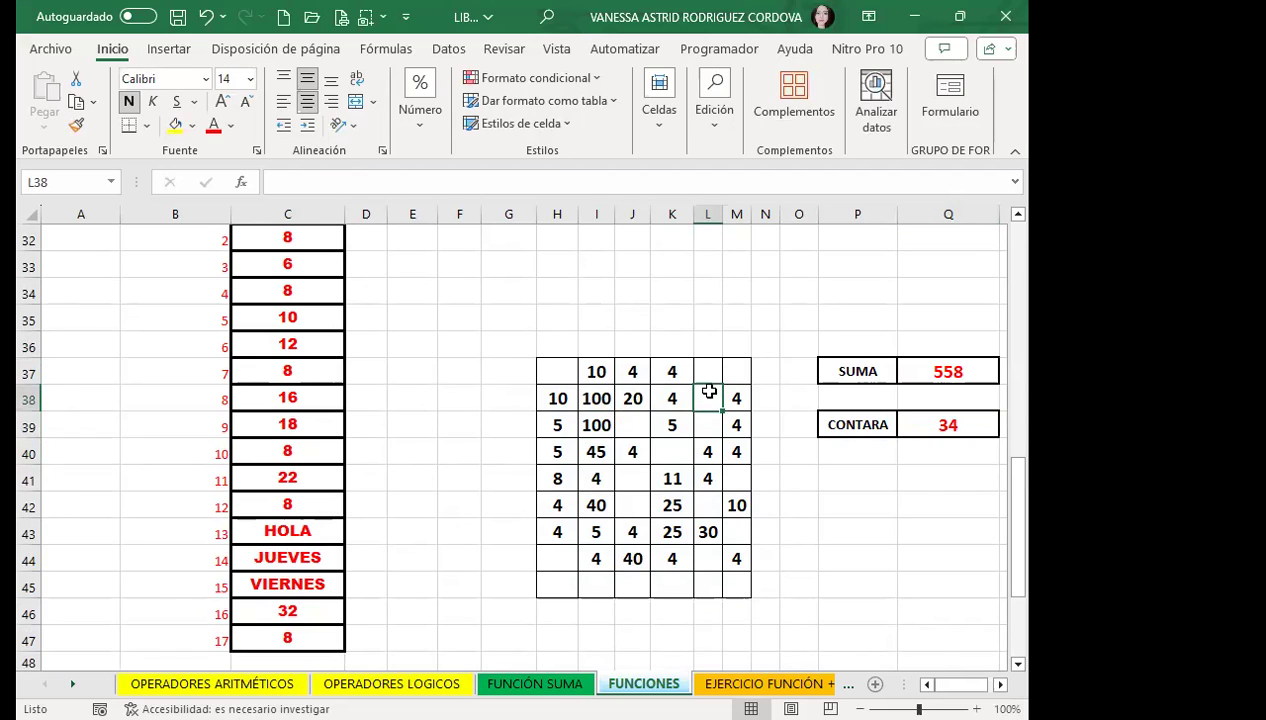
type("12")
key("Return")
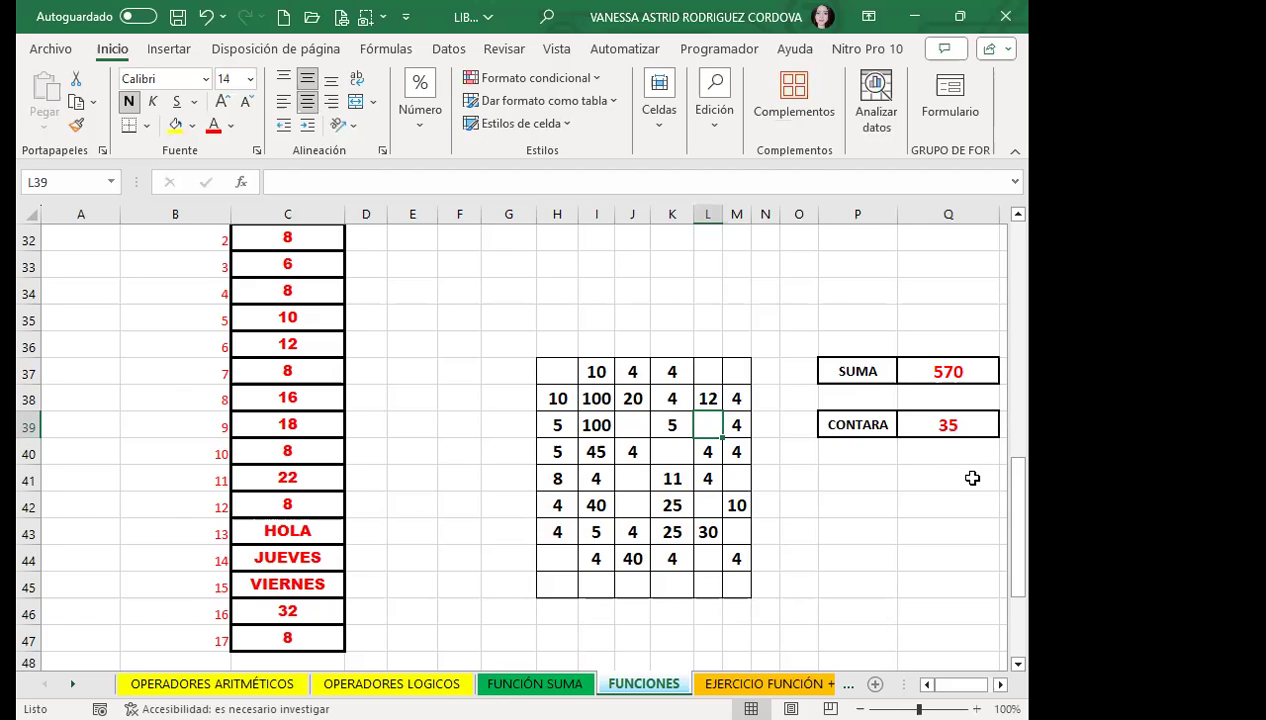
scroll(263, 441, "down", 1)
scroll(294, 444, "down", 2)
scroll(264, 488, "down", 1)
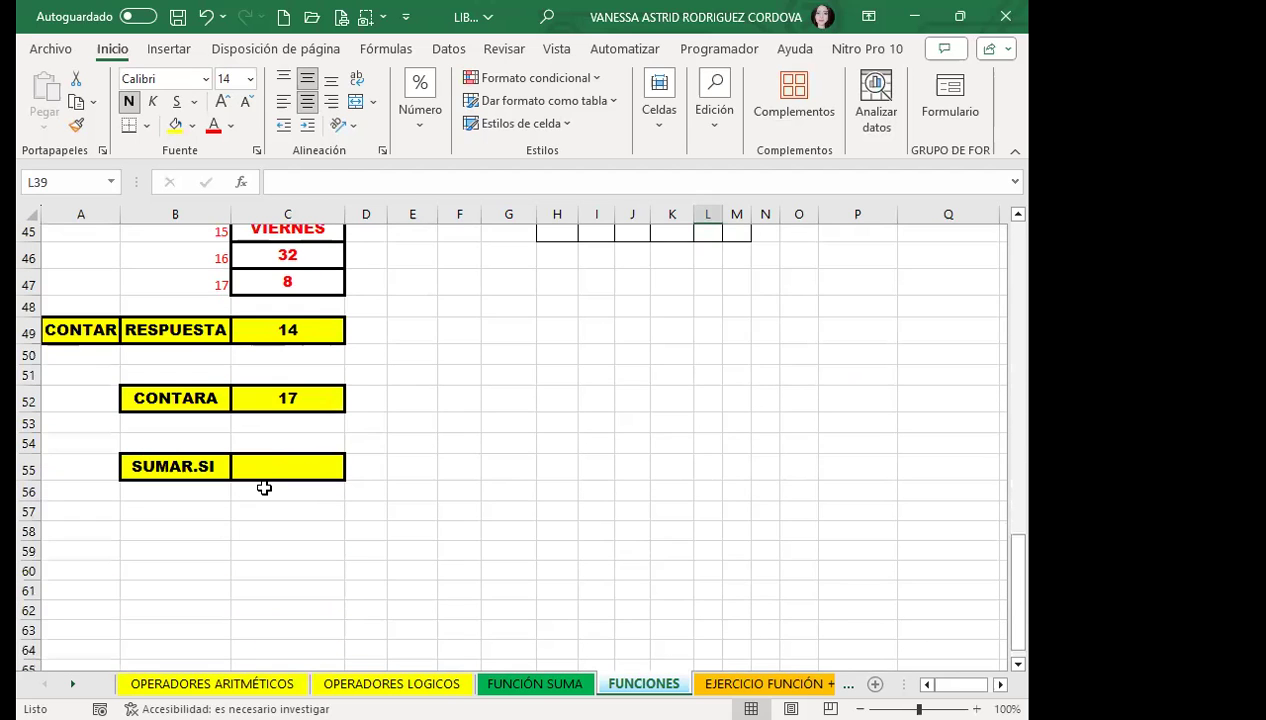
left_click(285, 465)
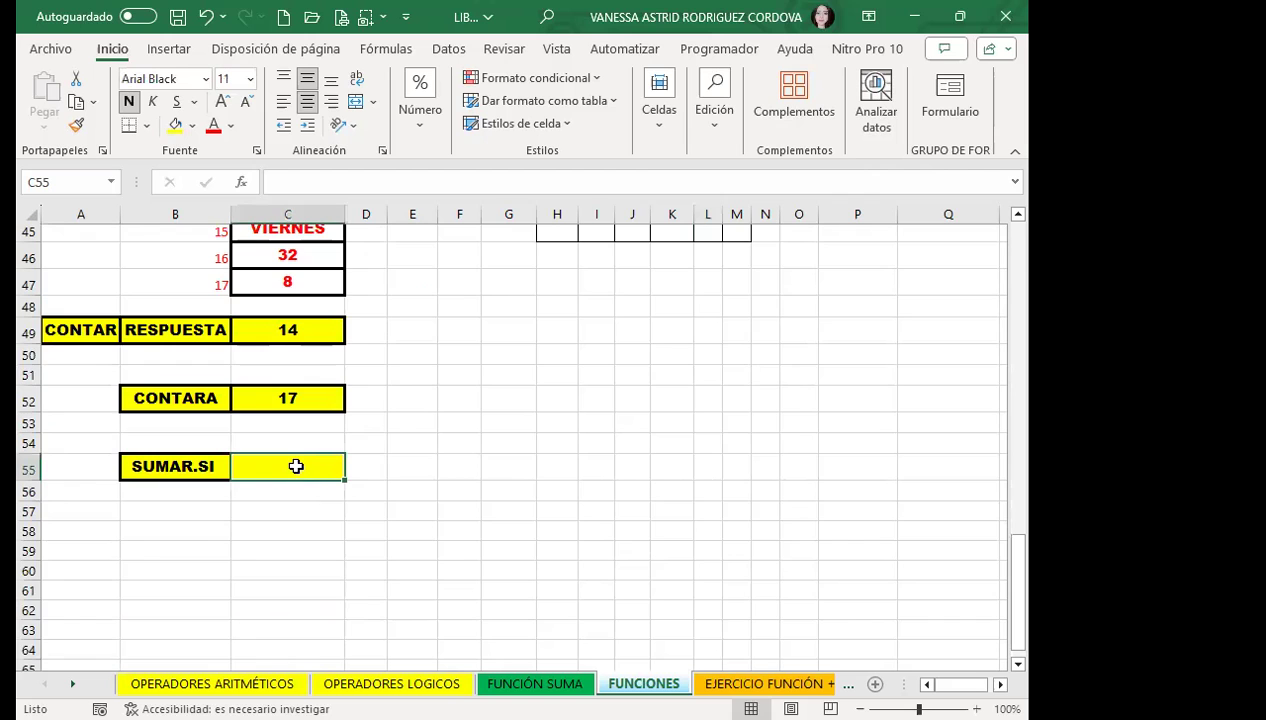
Fill C42's 8 down through C45, replacing HOLA, JUEVES and VIERNES
scroll(318, 410, "up", 4)
left_click(311, 440)
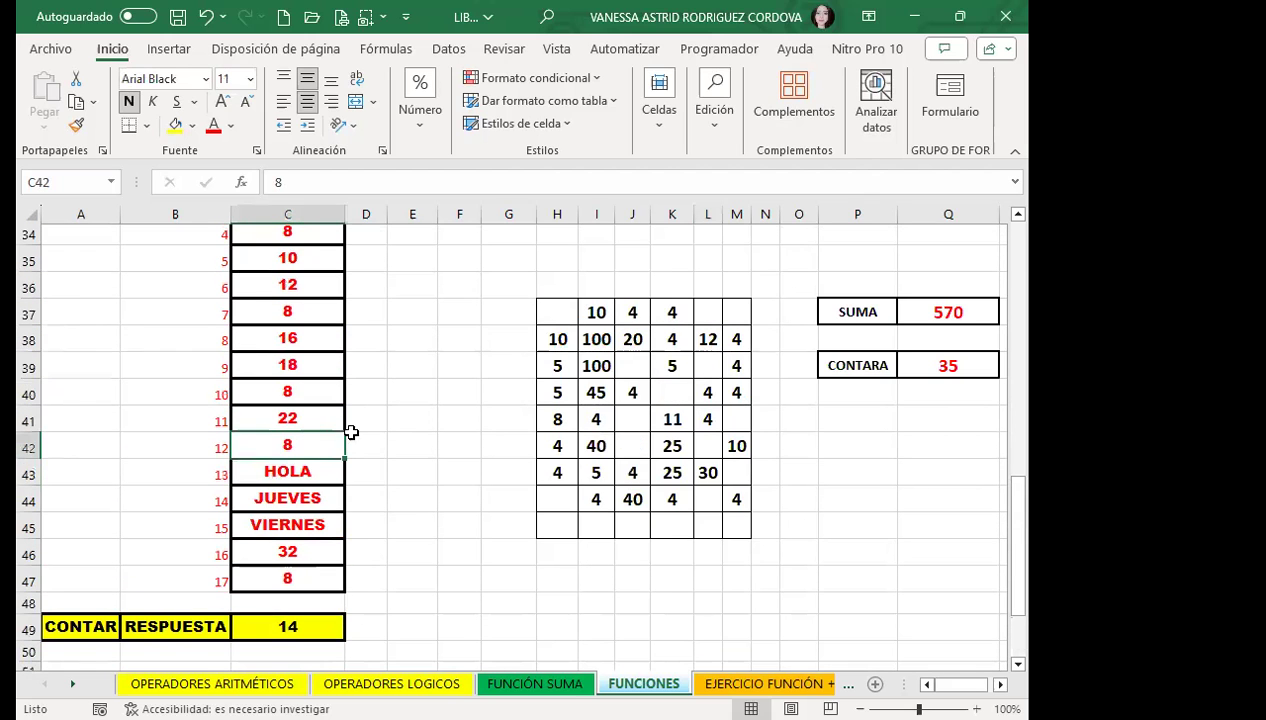
scroll(351, 432, "down", 1)
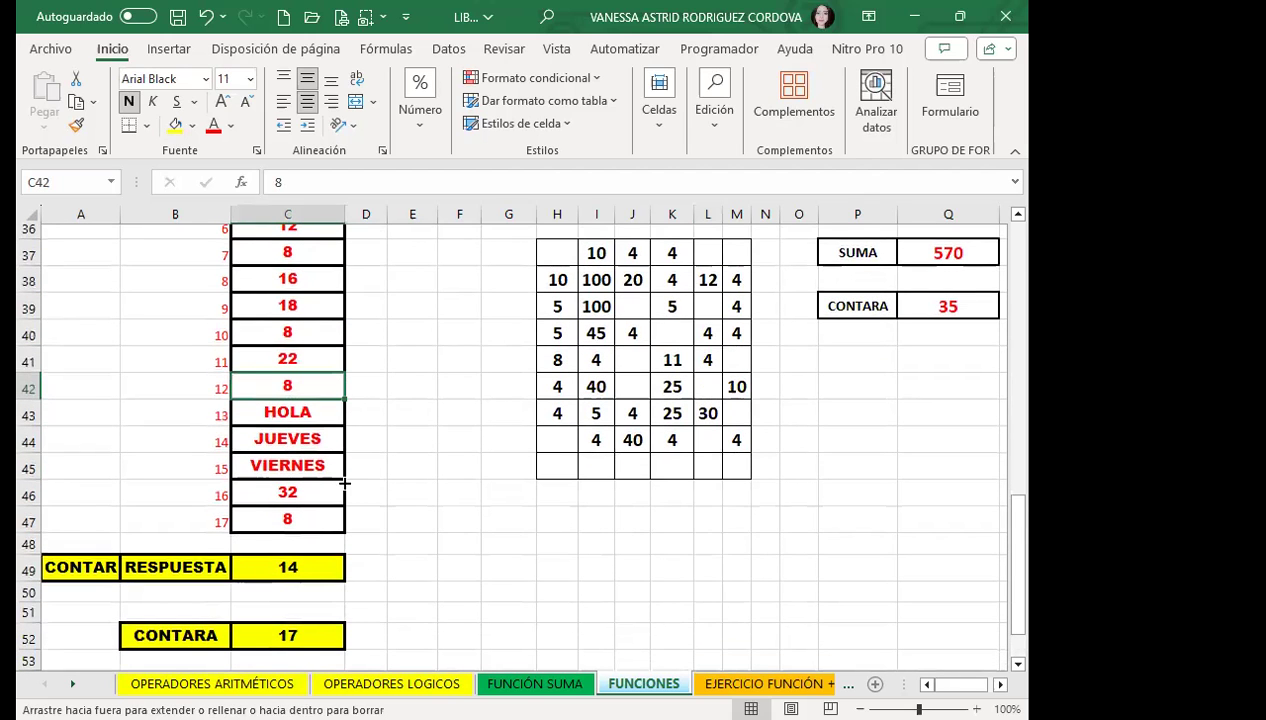
left_click_drag(344, 484, 344, 472)
scroll(300, 480, "down", 3)
left_click(274, 527)
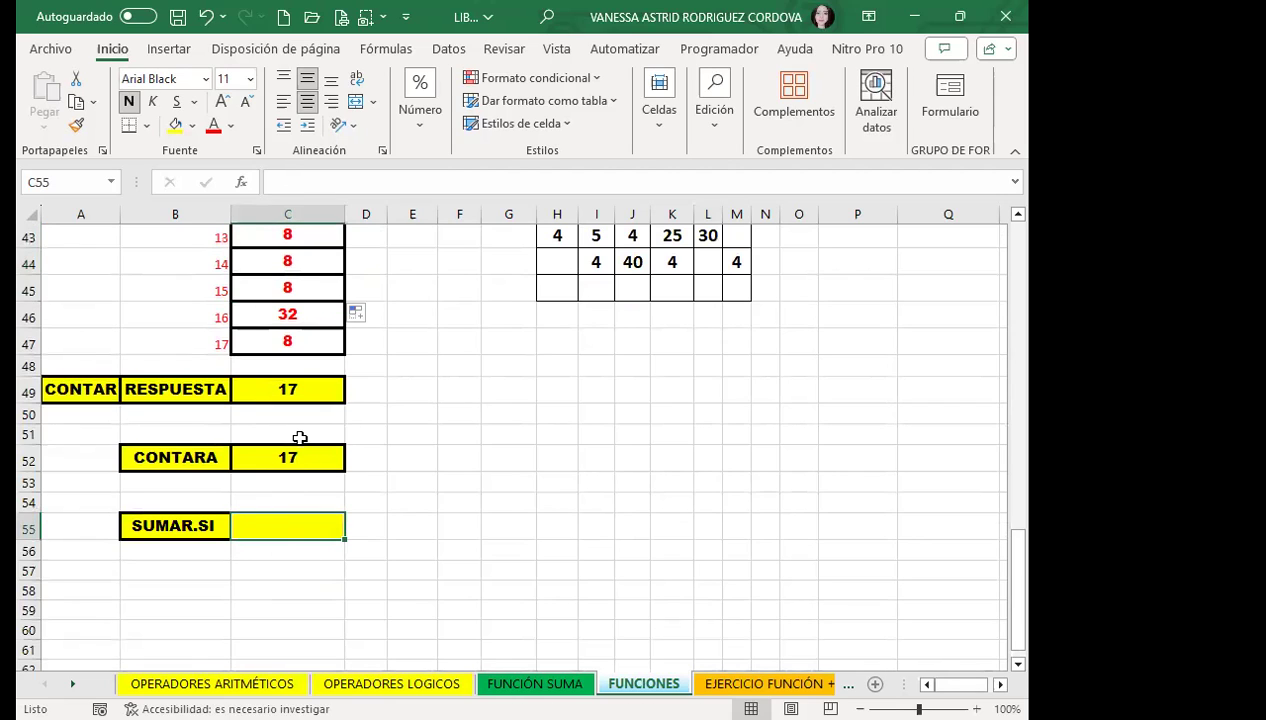
type("=")
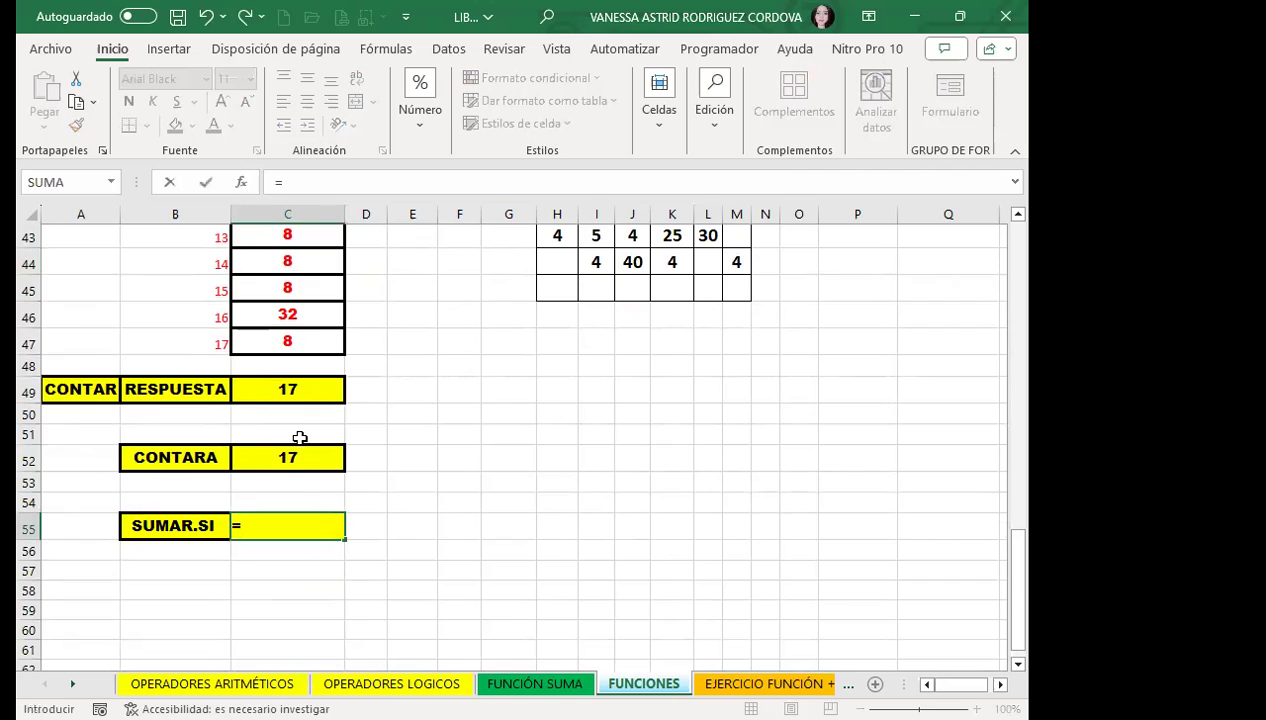
type("SUMAR")
scroll(300, 438, "down", 1)
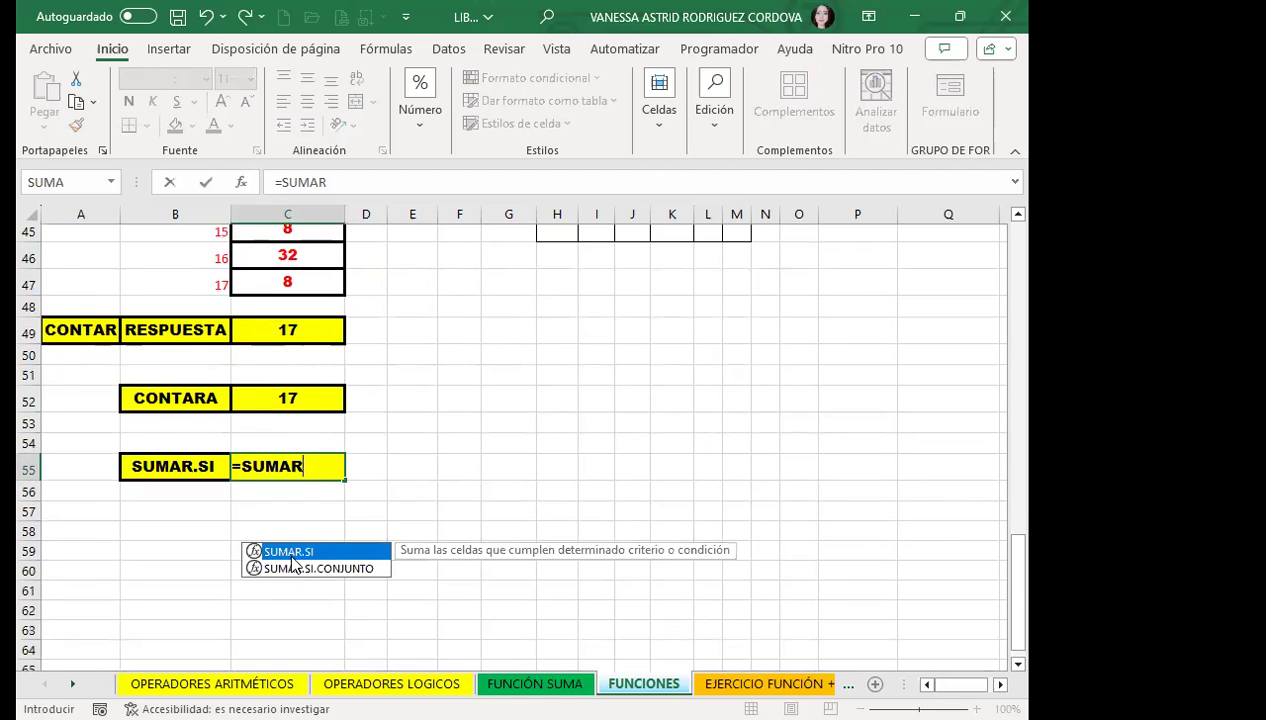
double_click(289, 552)
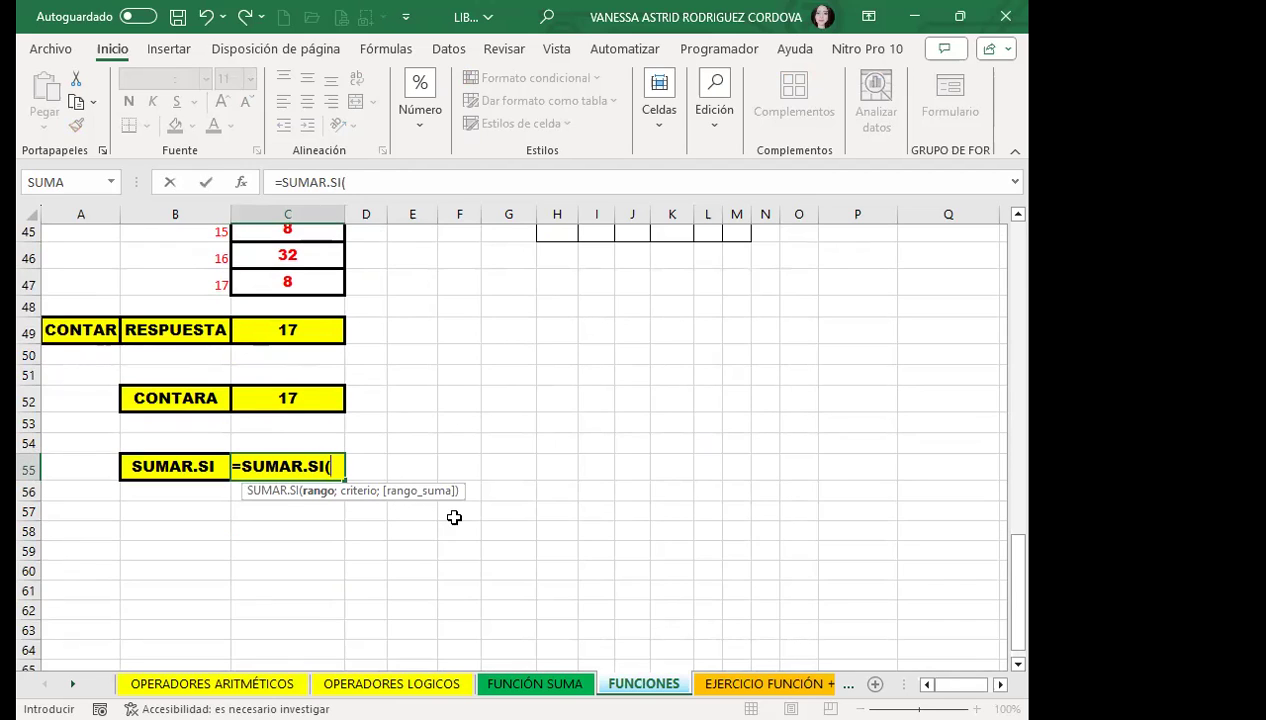
key("Escape")
double_click(324, 398)
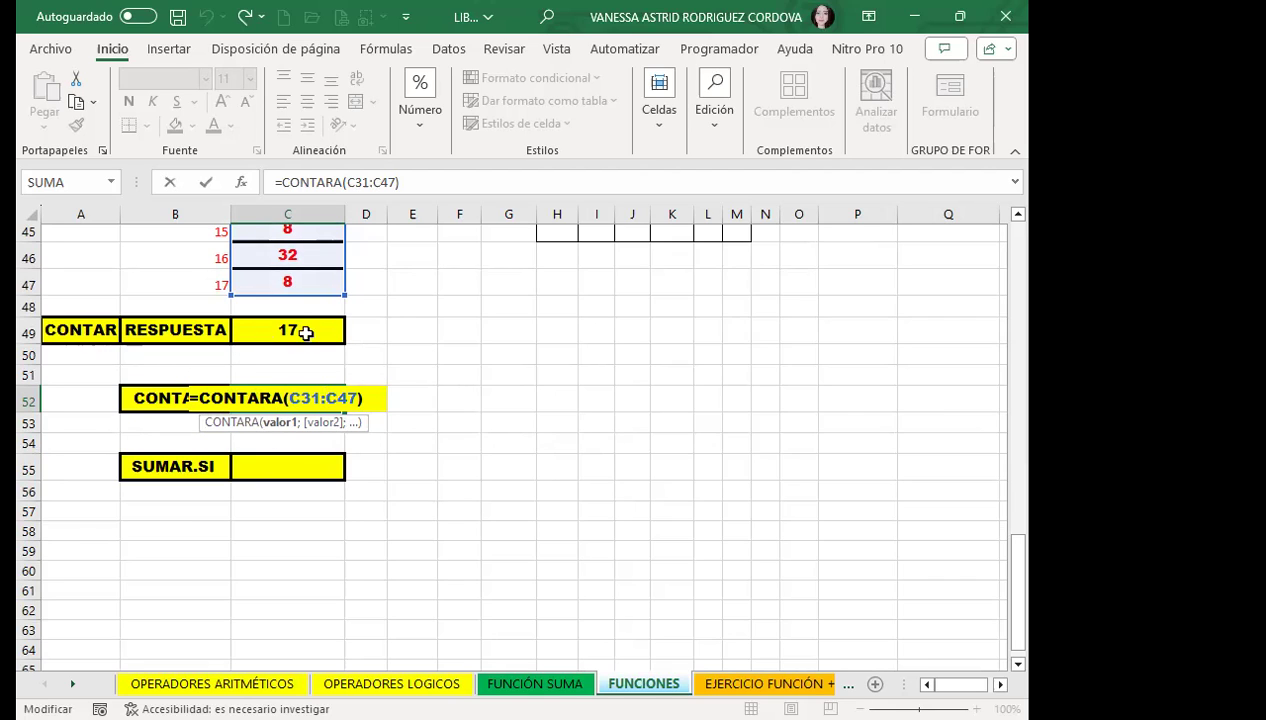
Start a SUMAR.SI formula in C55
left_click(306, 467)
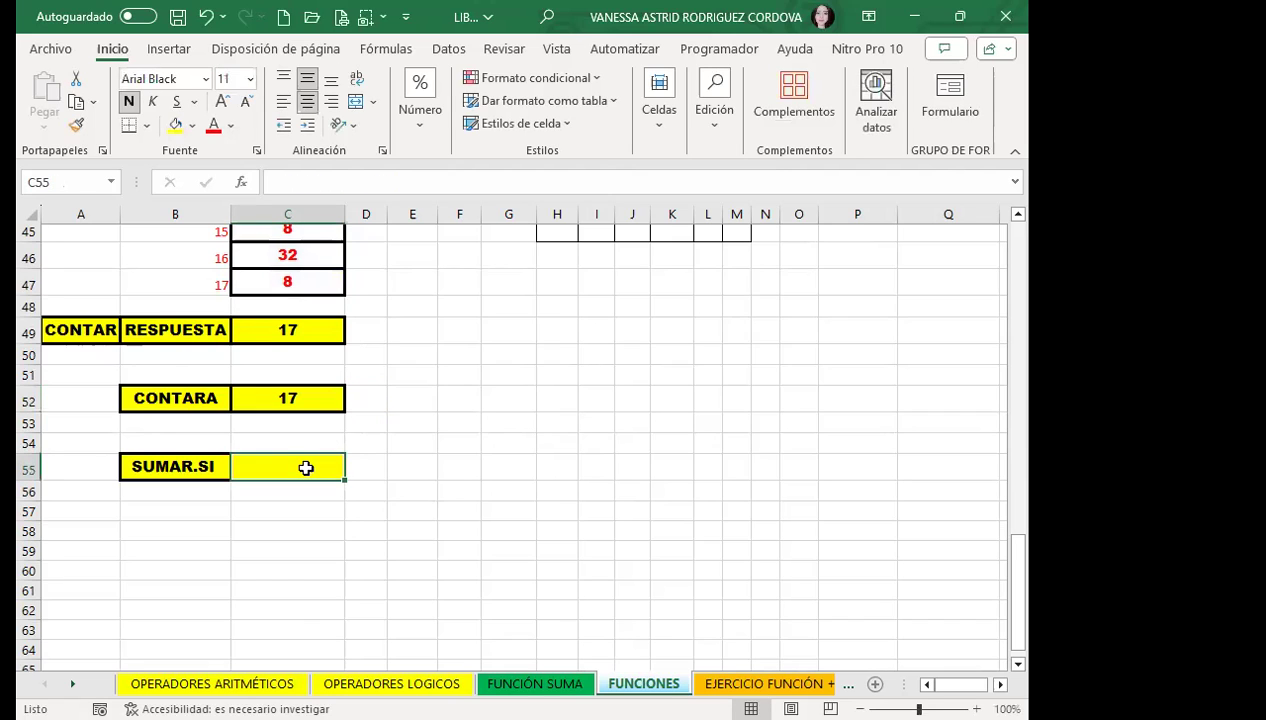
type("=")
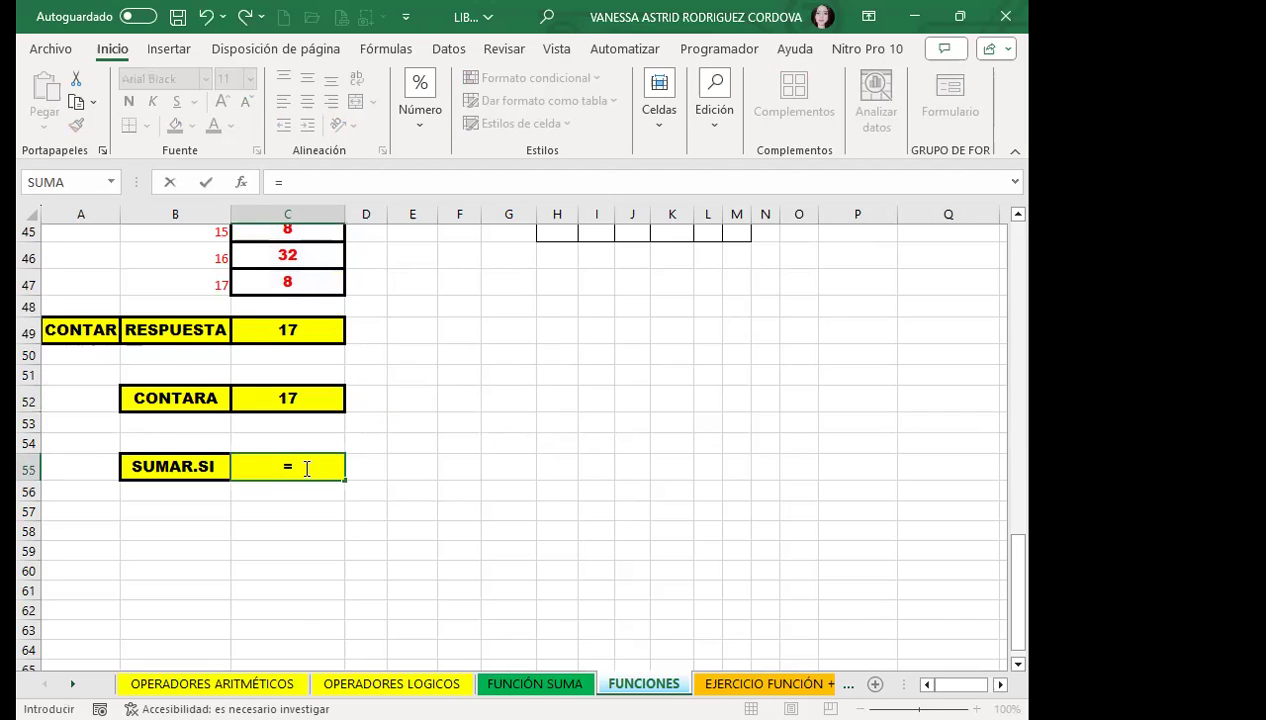
type("SUMAR")
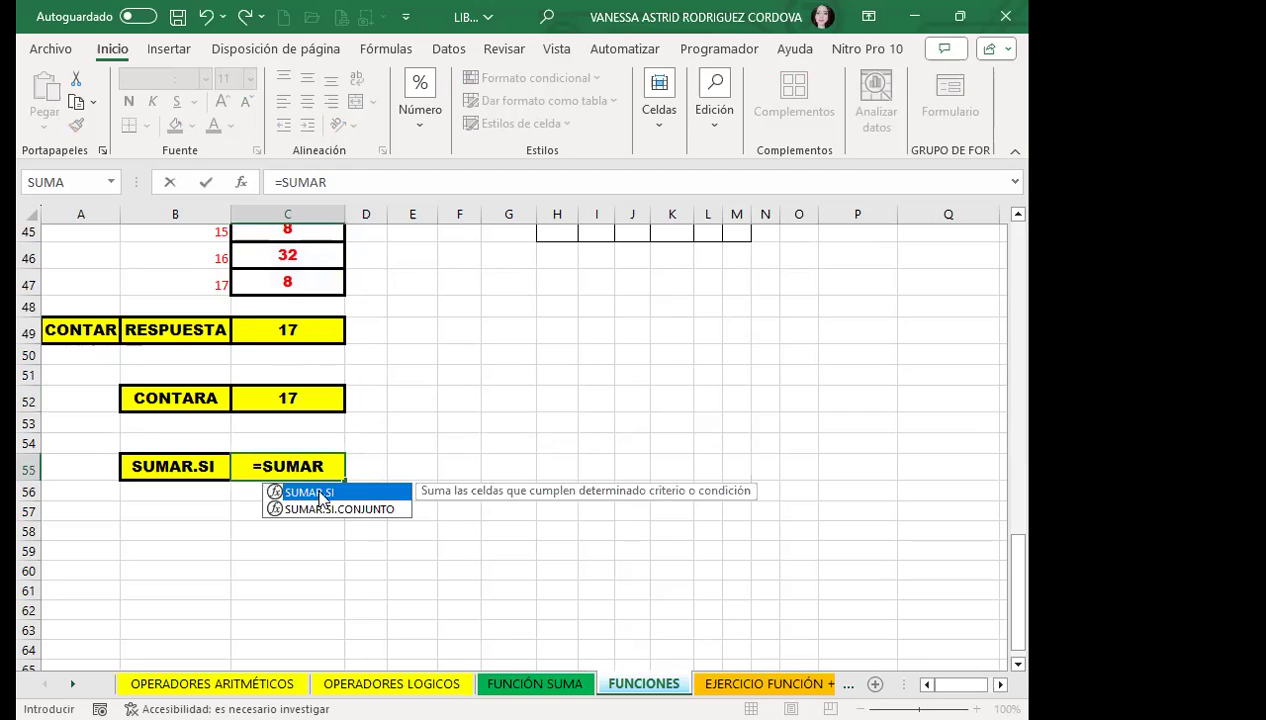
double_click(319, 493)
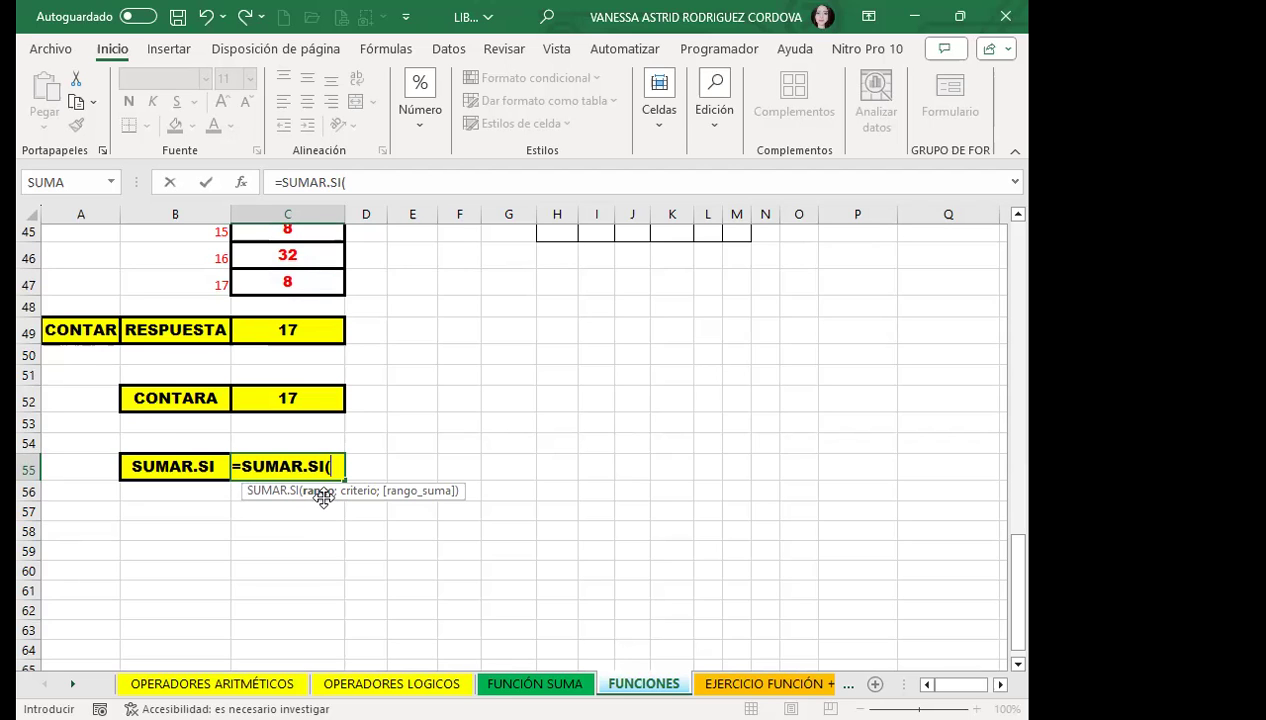
scroll(274, 359, "up", 1)
scroll(291, 331, "up", 6)
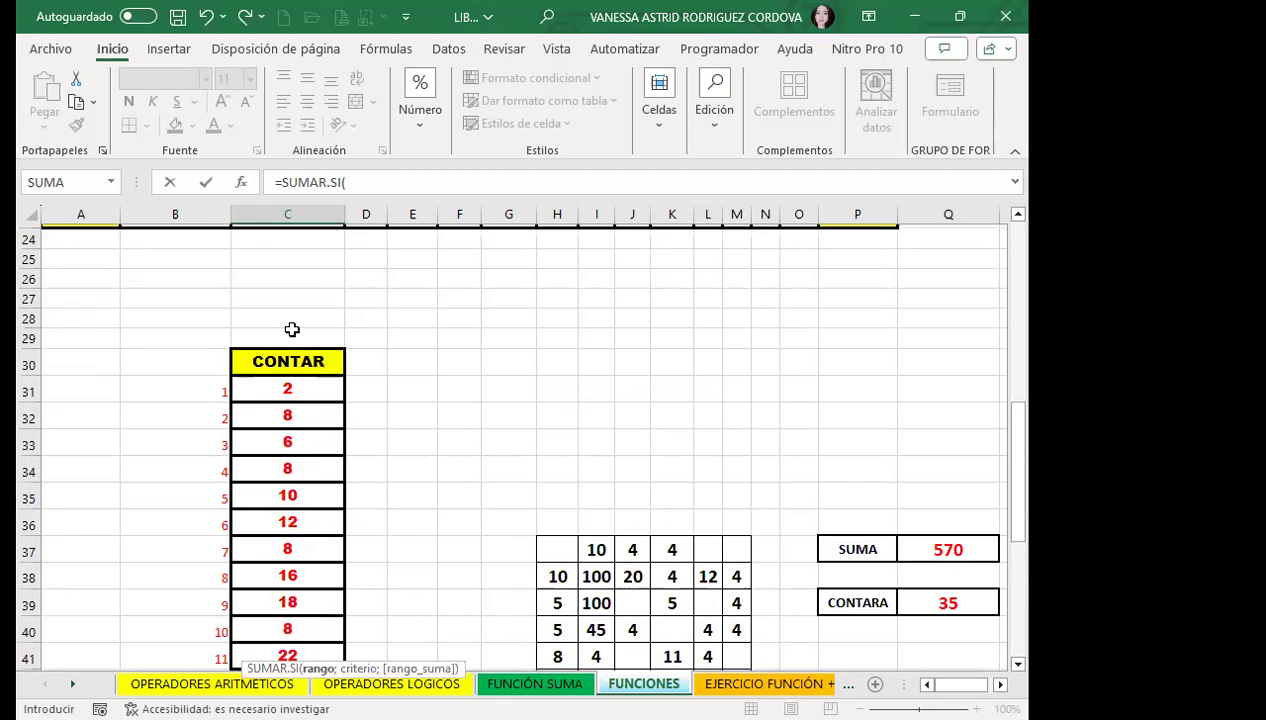
Give SUMAR.SI the range C31:C47 followed by a semicolon separator
left_click(300, 392)
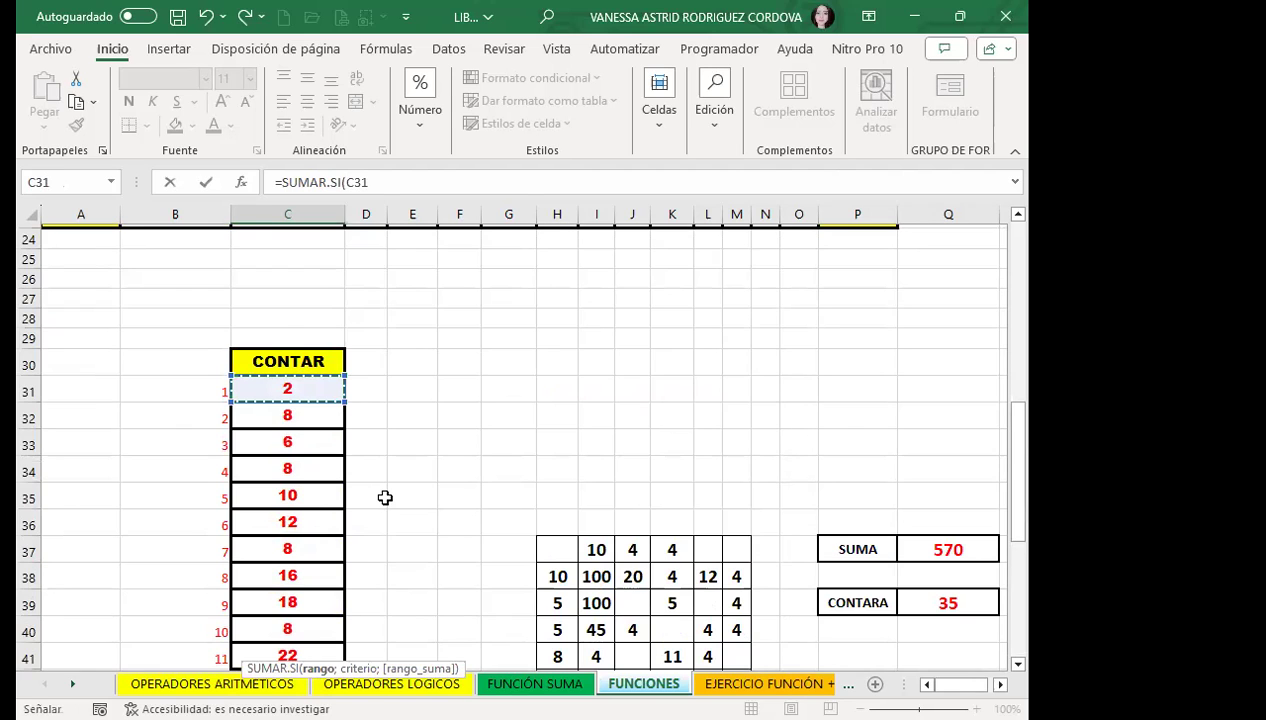
key("ctrl+shift+Down")
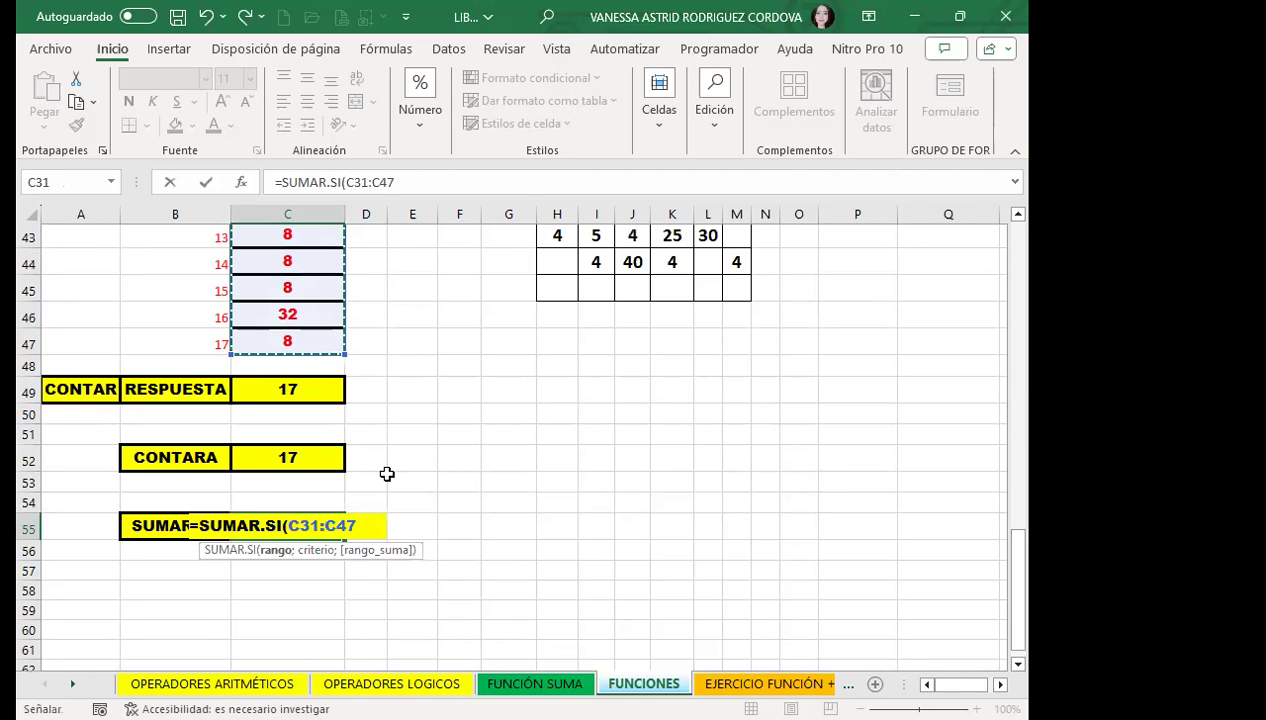
scroll(201, 505, "down", 1)
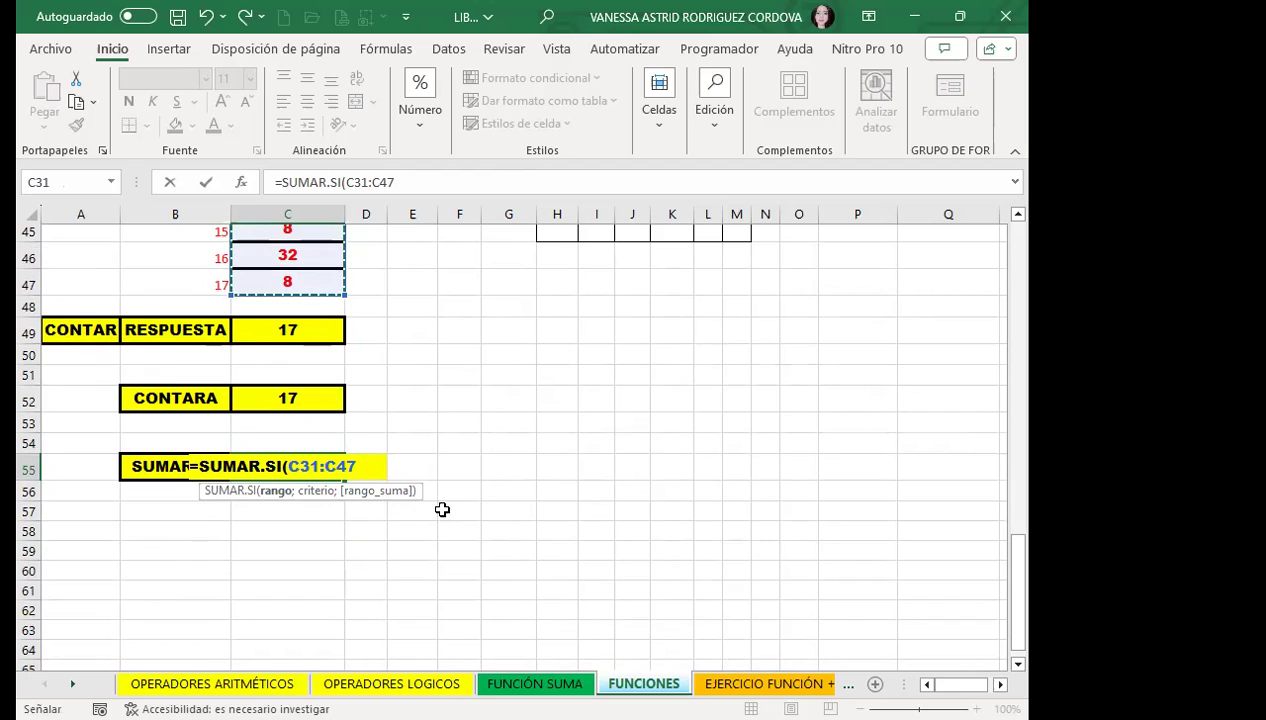
type(";")
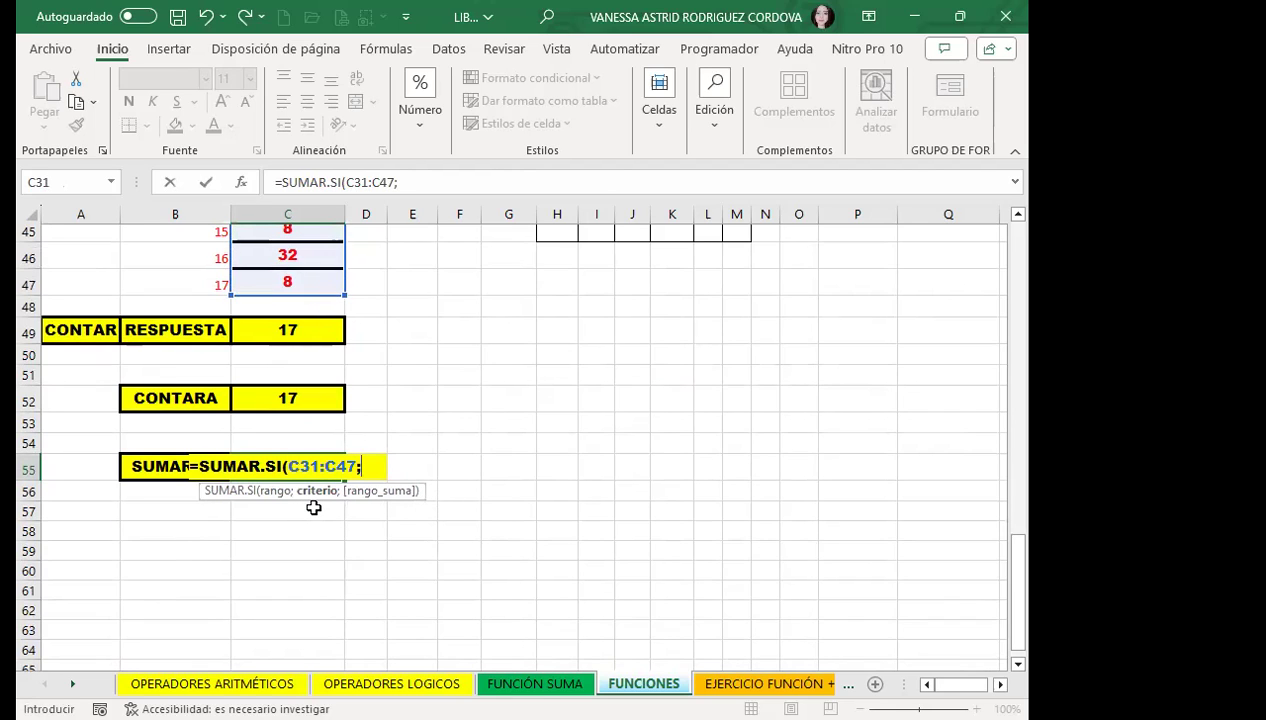
scroll(450, 411, "up", 2)
scroll(450, 411, "up", 2)
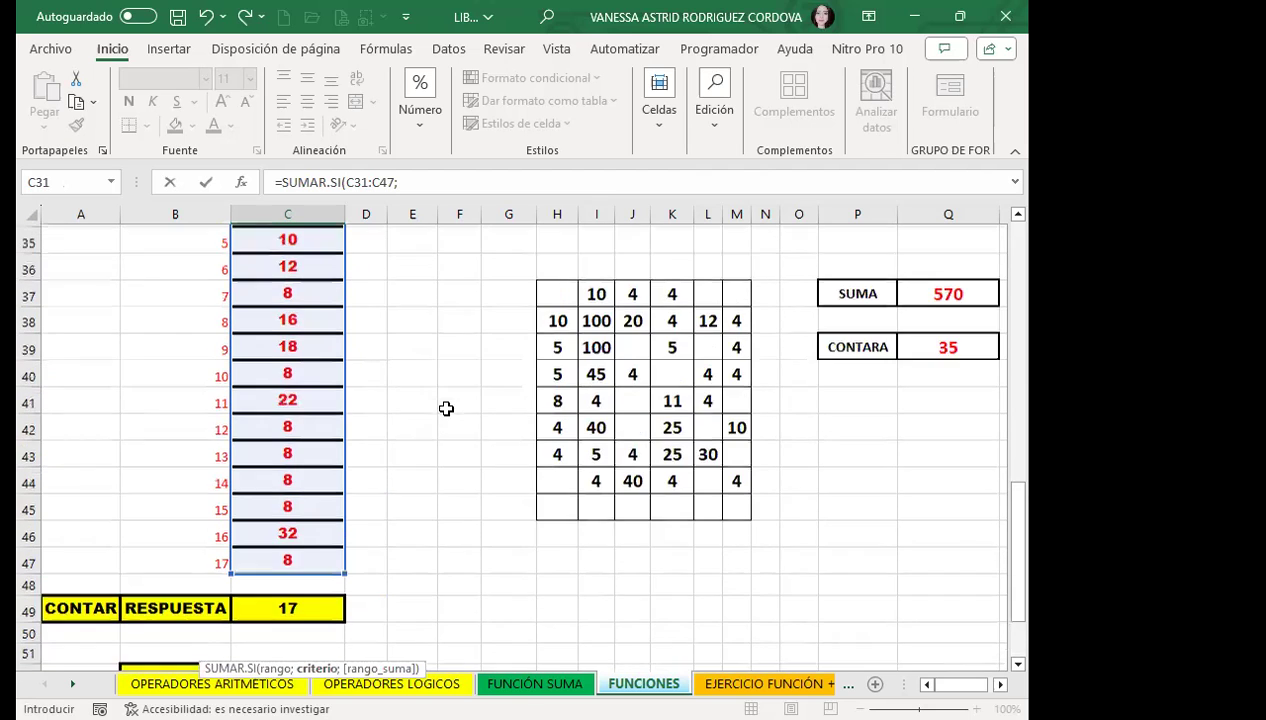
scroll(444, 412, "up", 3)
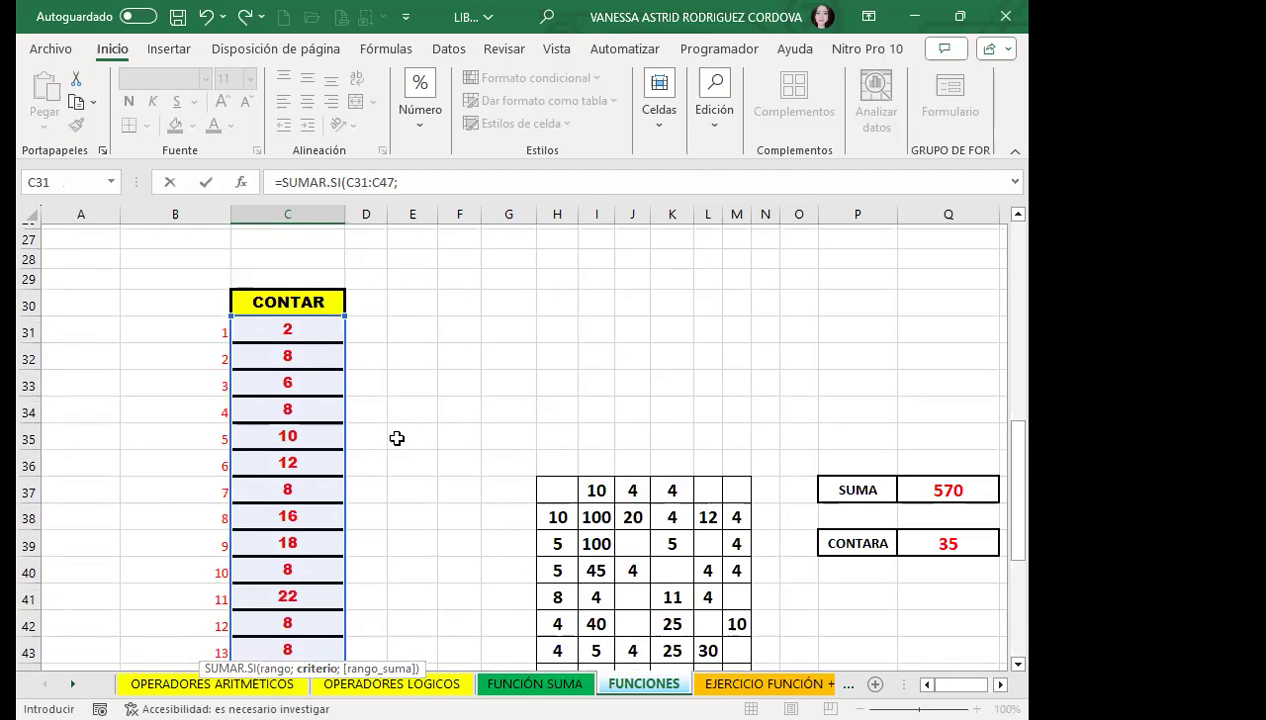
scroll(397, 438, "down", 4)
scroll(400, 438, "down", 1)
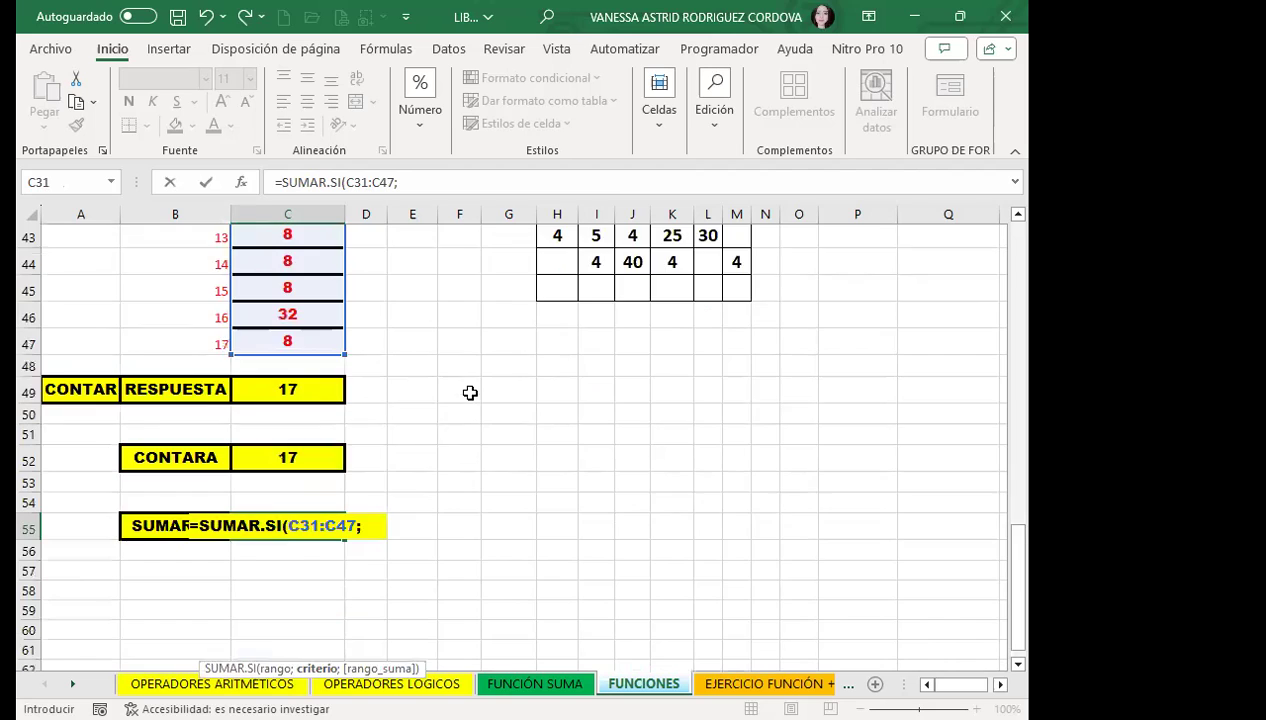
scroll(470, 393, "down", 2)
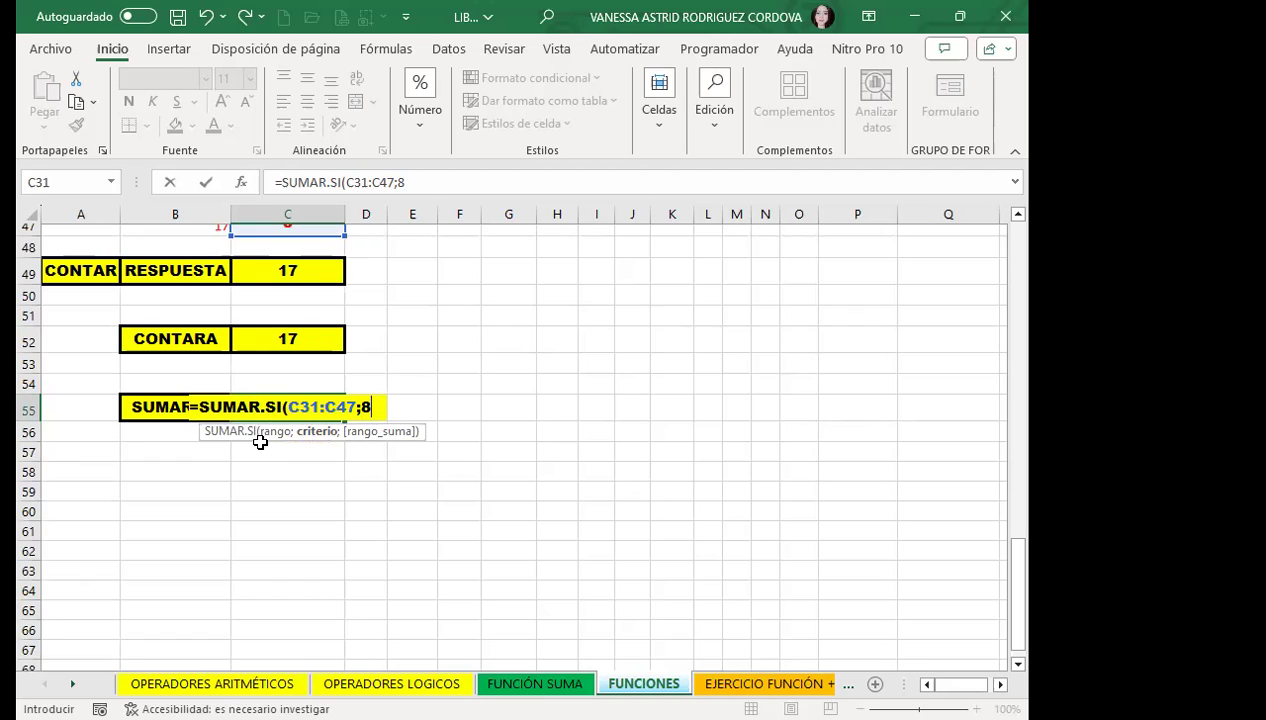
type("8")
Commit =SUMAR.SI(C31:C47;8) in C55, which totals the list's 8s to 72
key("Return")
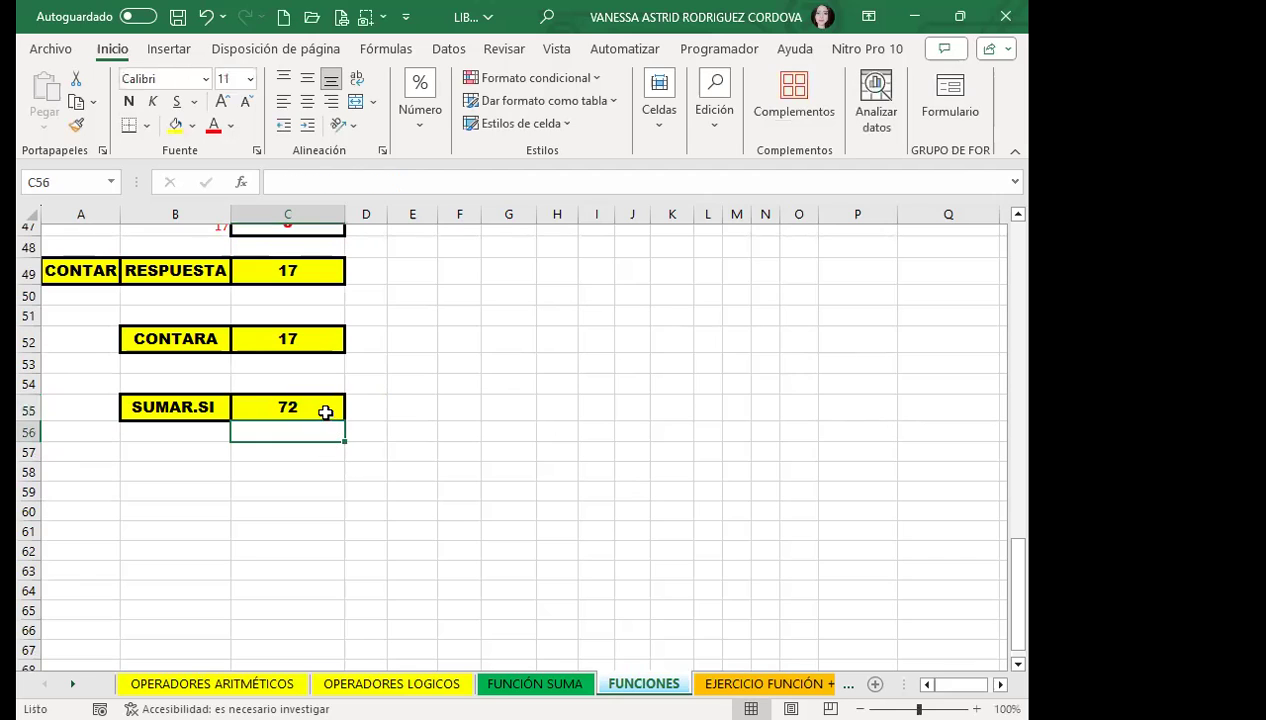
left_click(325, 410)
scroll(430, 470, "up", 2)
scroll(430, 470, "up", 2)
Inspect the list values from C32 to C44, then return to the SUMAR.SI result in C55
scroll(430, 470, "up", 1)
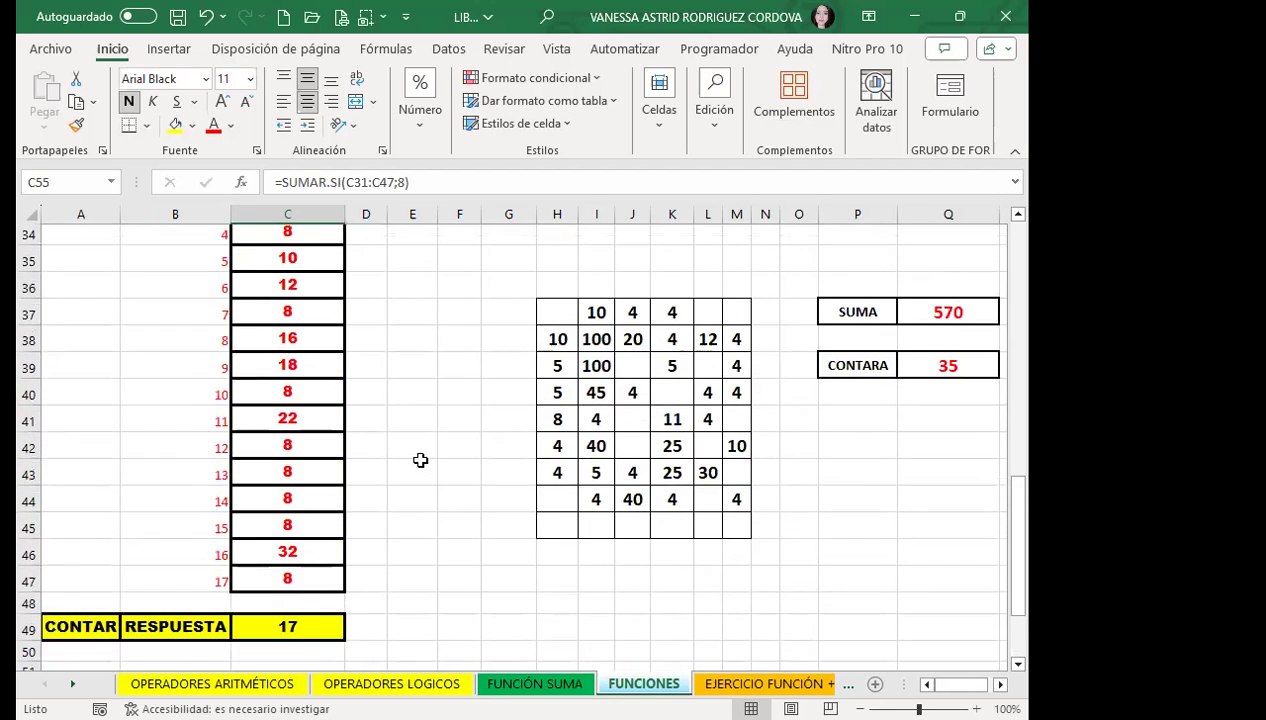
scroll(430, 470, "up", 2)
left_click(308, 355)
left_click(296, 410)
left_click(305, 490)
left_click(298, 563)
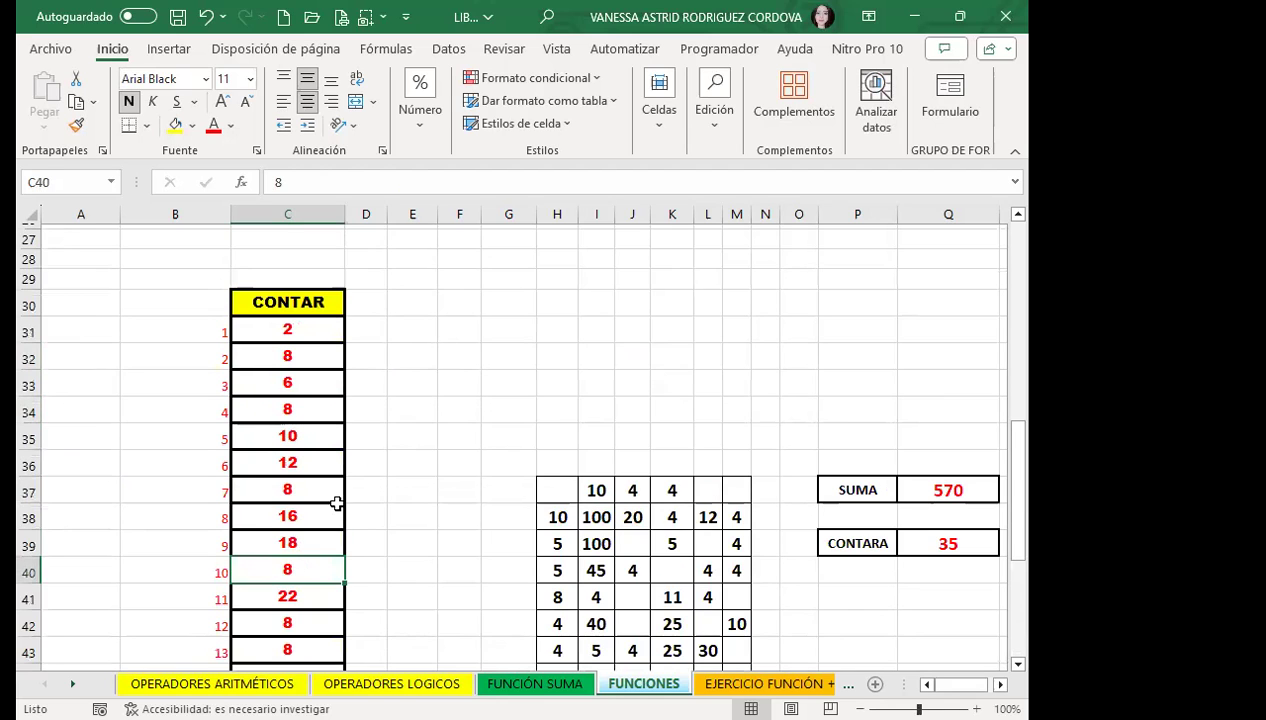
scroll(335, 500, "down", 3)
left_click(317, 390)
left_click(312, 414)
left_click(306, 440)
scroll(298, 497, "down", 2)
left_click(325, 523)
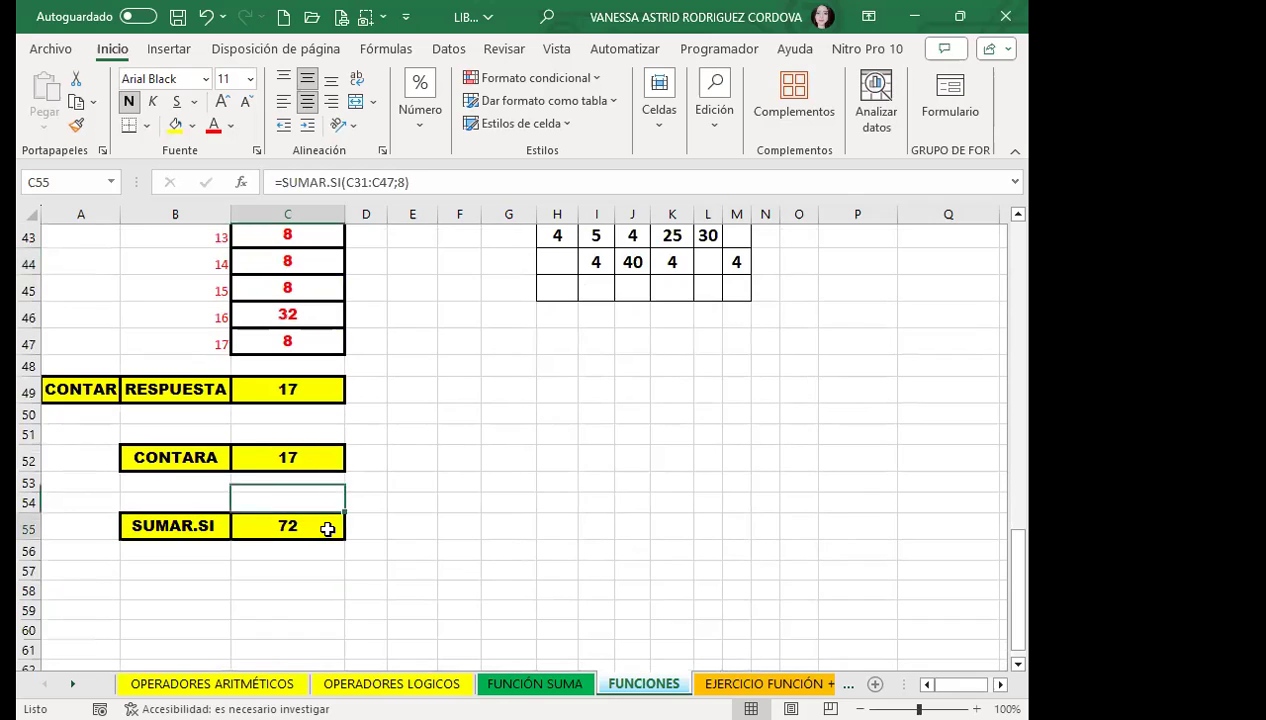
scroll(387, 413, "up", 2)
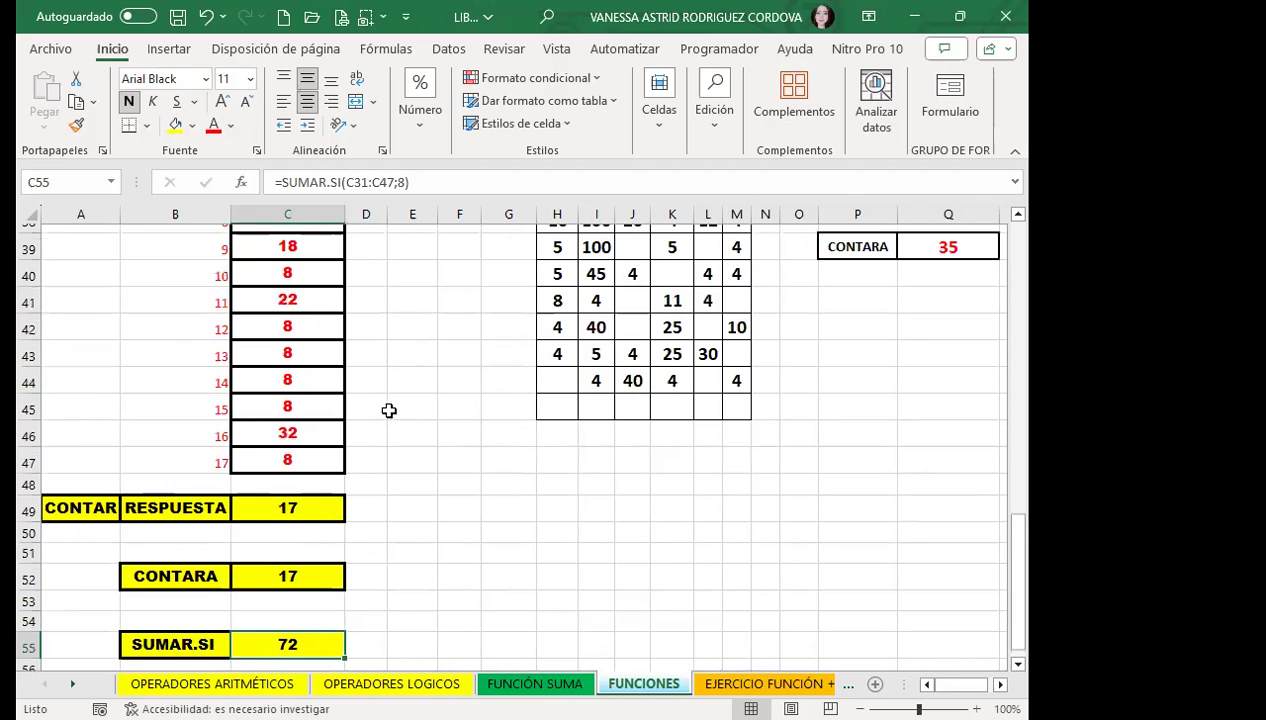
Enter =SUMA(C31:C47) in E47 as a check total showing 190
left_click(422, 468)
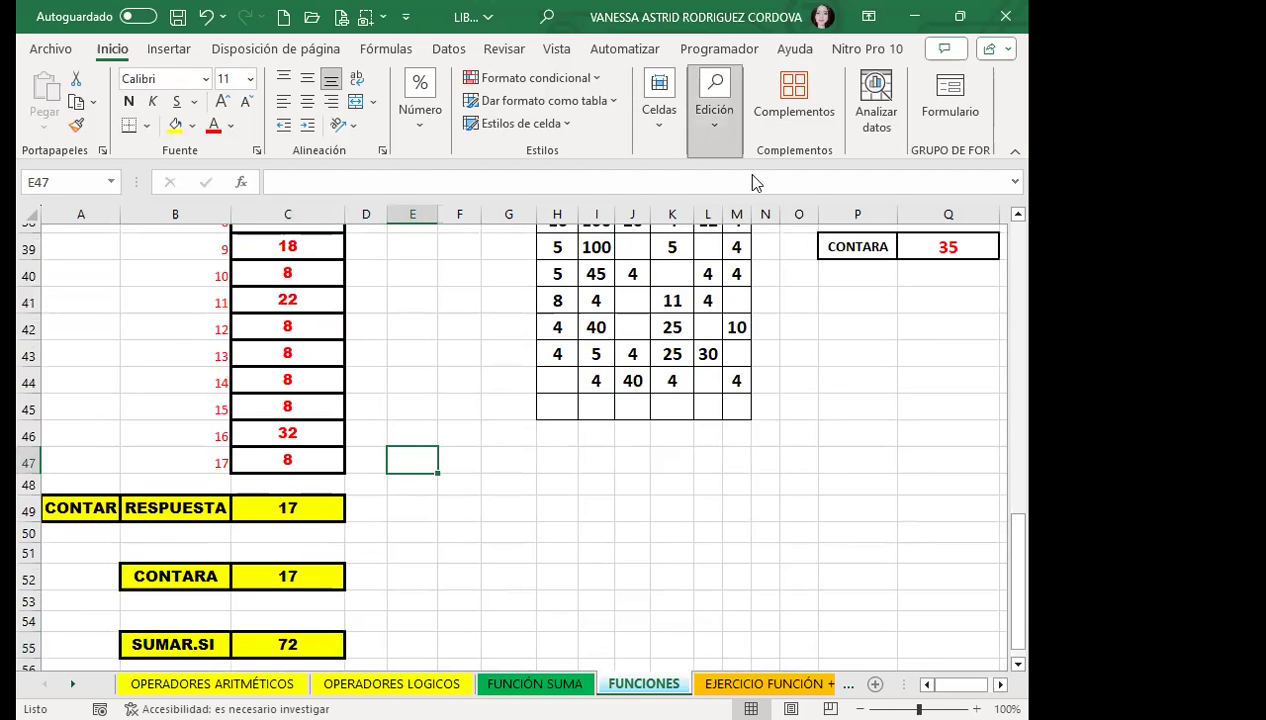
type("=SUMA(")
scroll(278, 358, "up", 4)
left_click(318, 335)
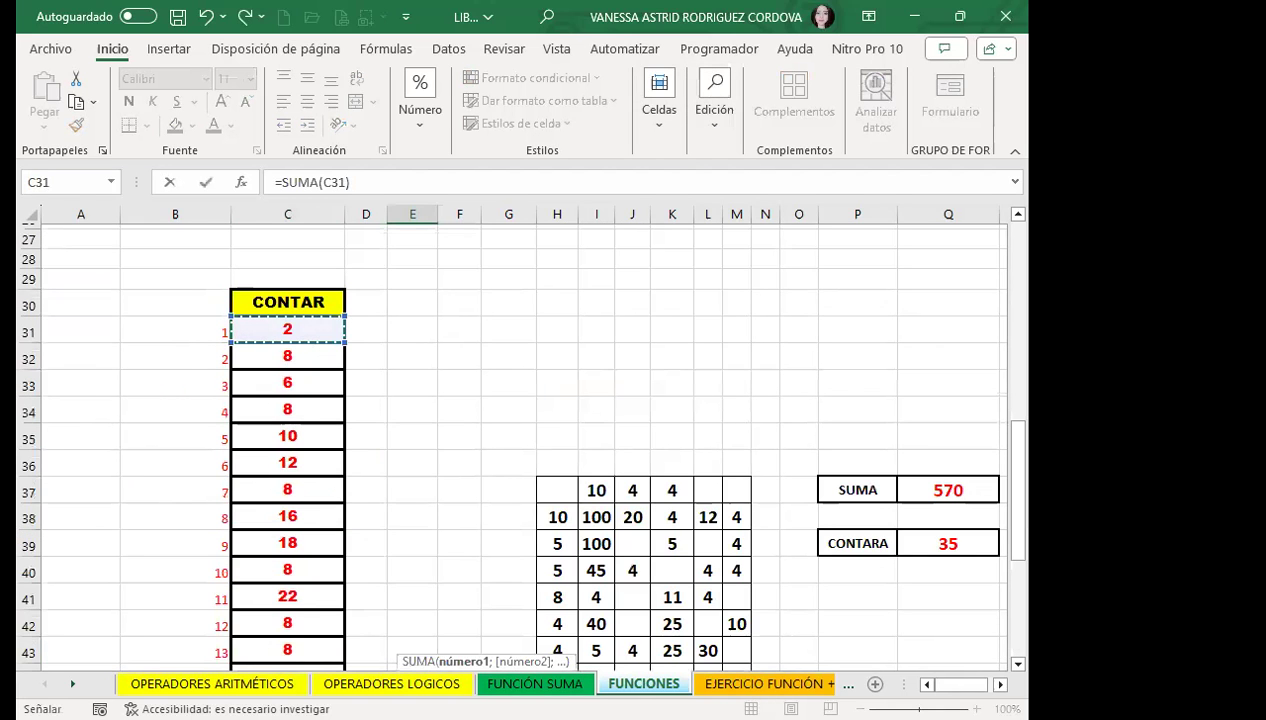
key("ctrl+shift+Down")
key("Return")
left_click(412, 435)
Cancel the replace-data prompt from an accidental drag and reselect C55
left_click_drag(423, 447, 622, 340)
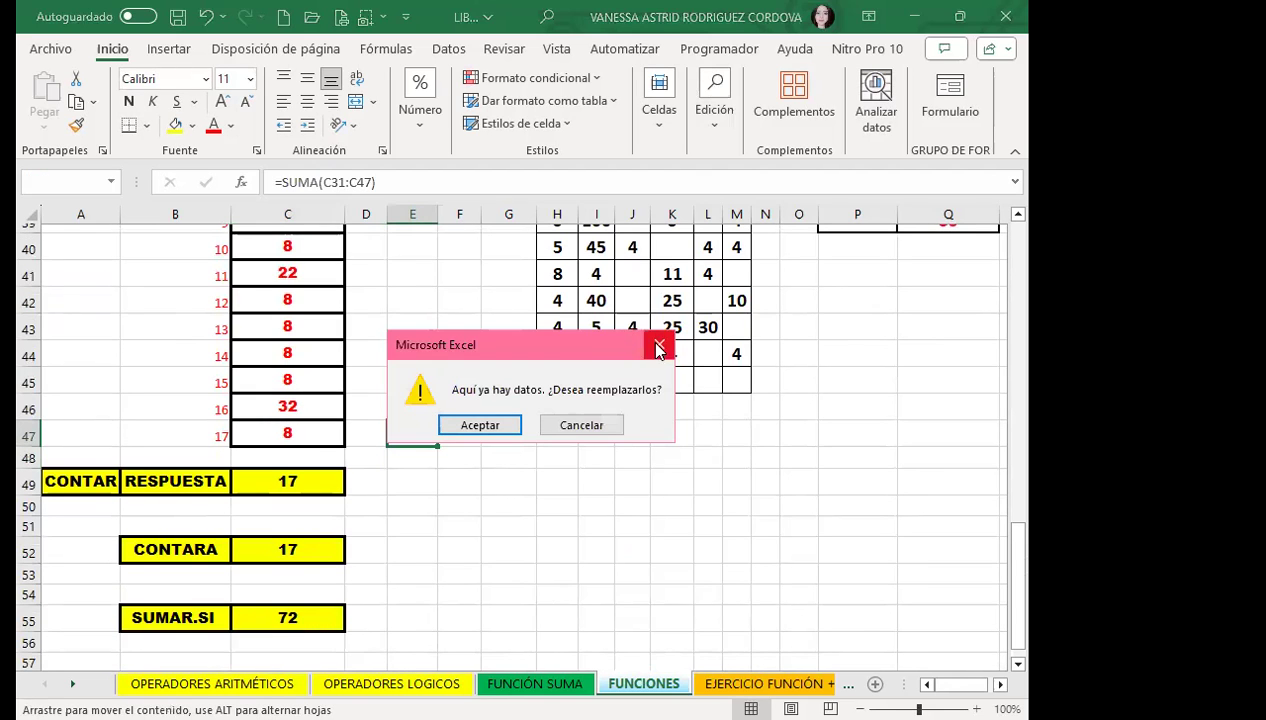
left_click(659, 347)
scroll(410, 445, "down", 2)
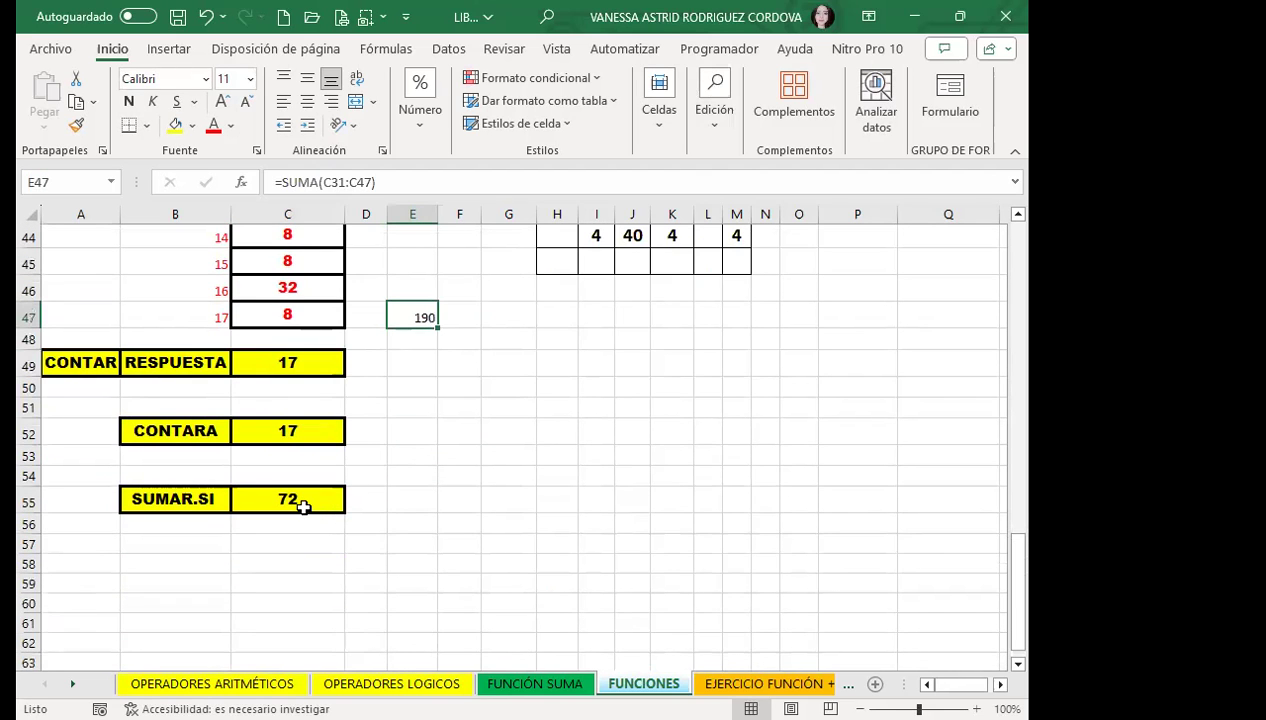
left_click(303, 507)
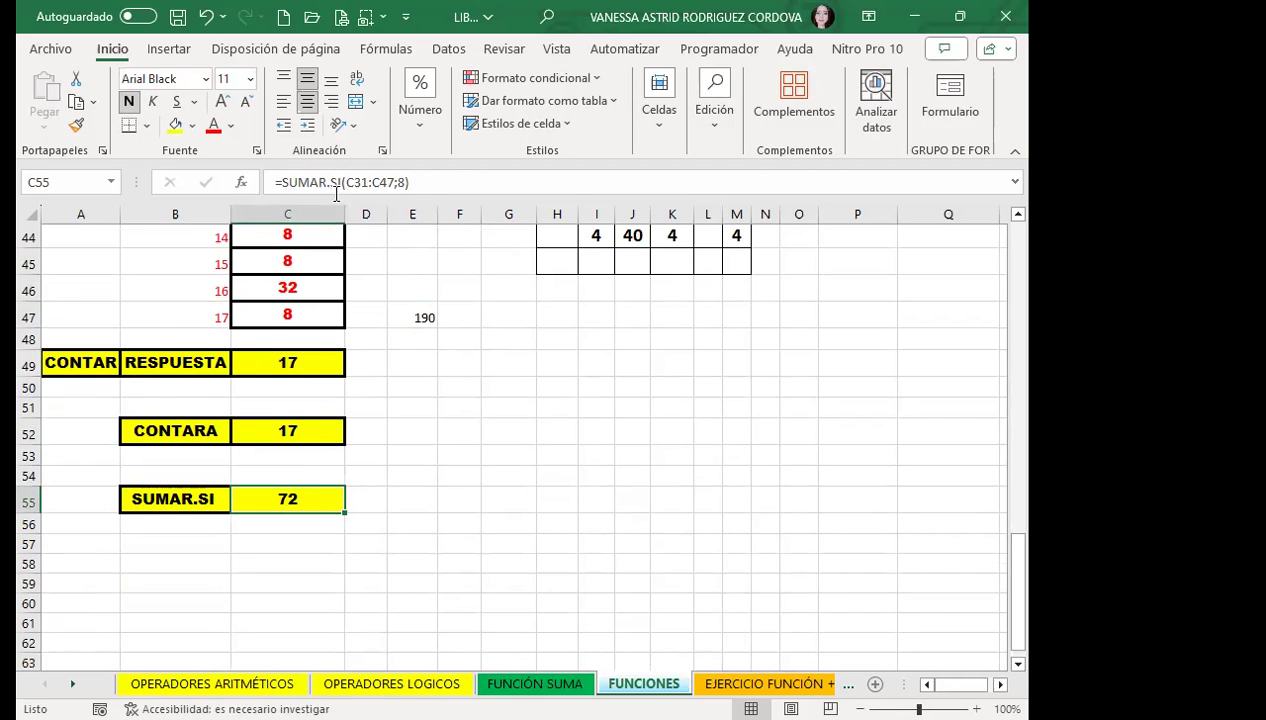
Rewrite C55 as =SUMAR.SI(C31:C47;32) and confirm the result reads 32
left_click(356, 178)
left_click(356, 181)
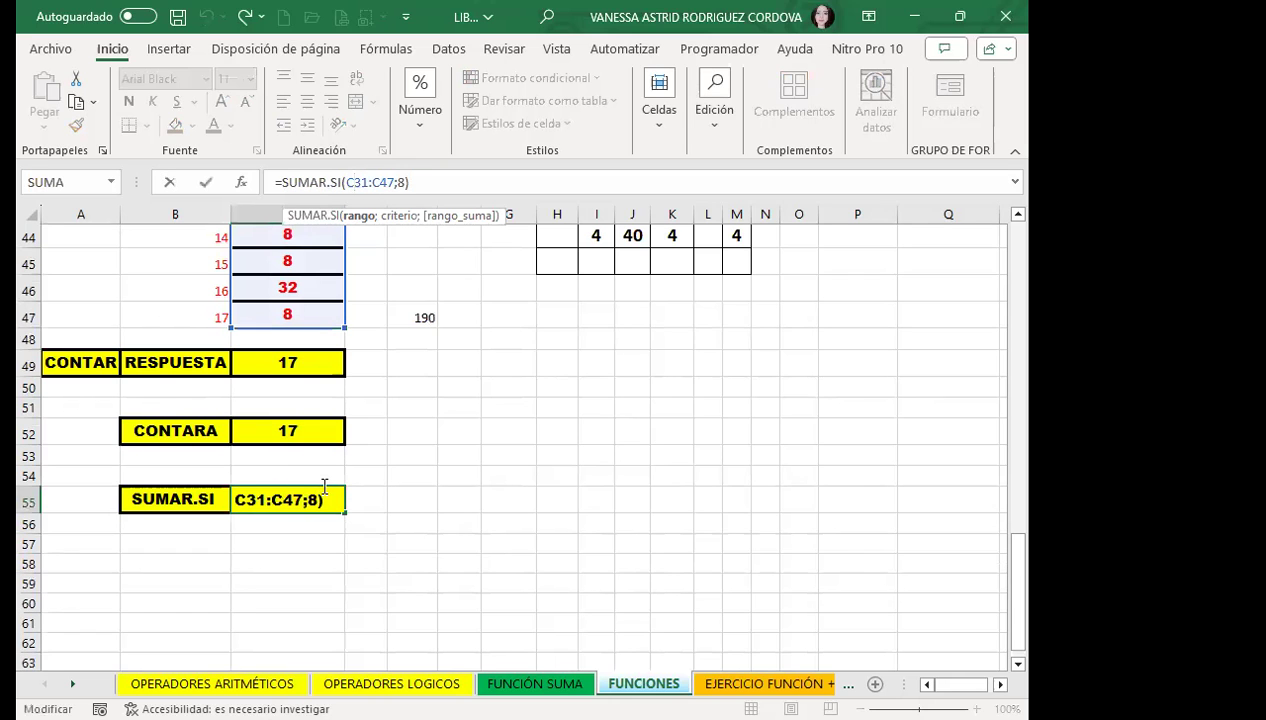
key("Return")
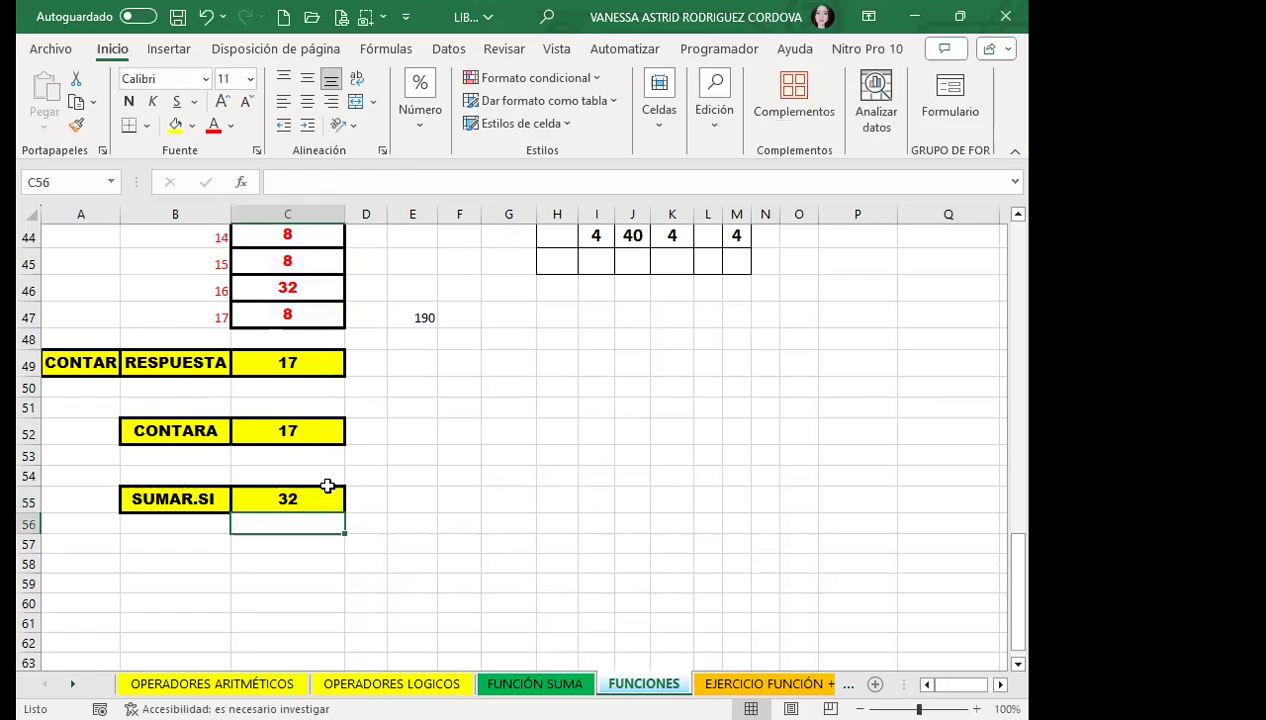
scroll(340, 470, "up", 2)
scroll(325, 400, "up", 2)
scroll(315, 335, "up", 2)
scroll(310, 329, "down", 3)
scroll(305, 443, "down", 1)
scroll(311, 503, "down", 2)
left_click(303, 503)
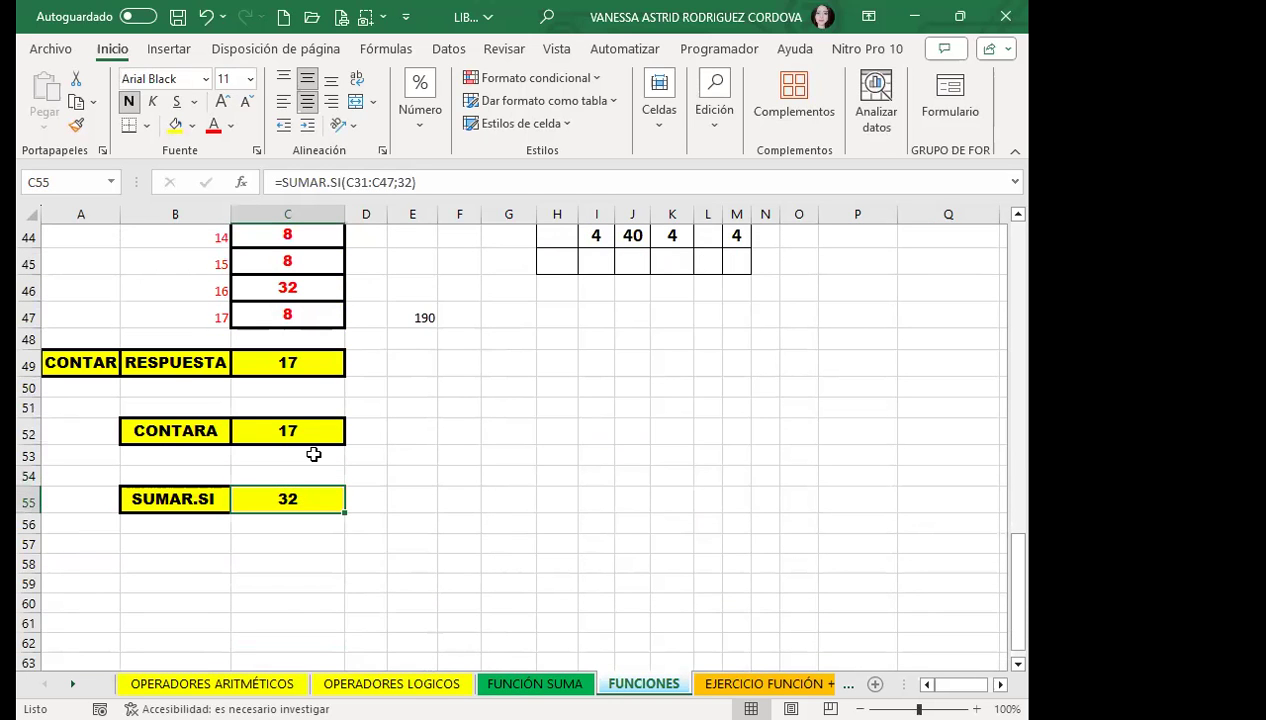
Check cell H18 on the EJERCICIO FUNCIÓN sheet, then return to FUNCIONES
left_click(720, 683)
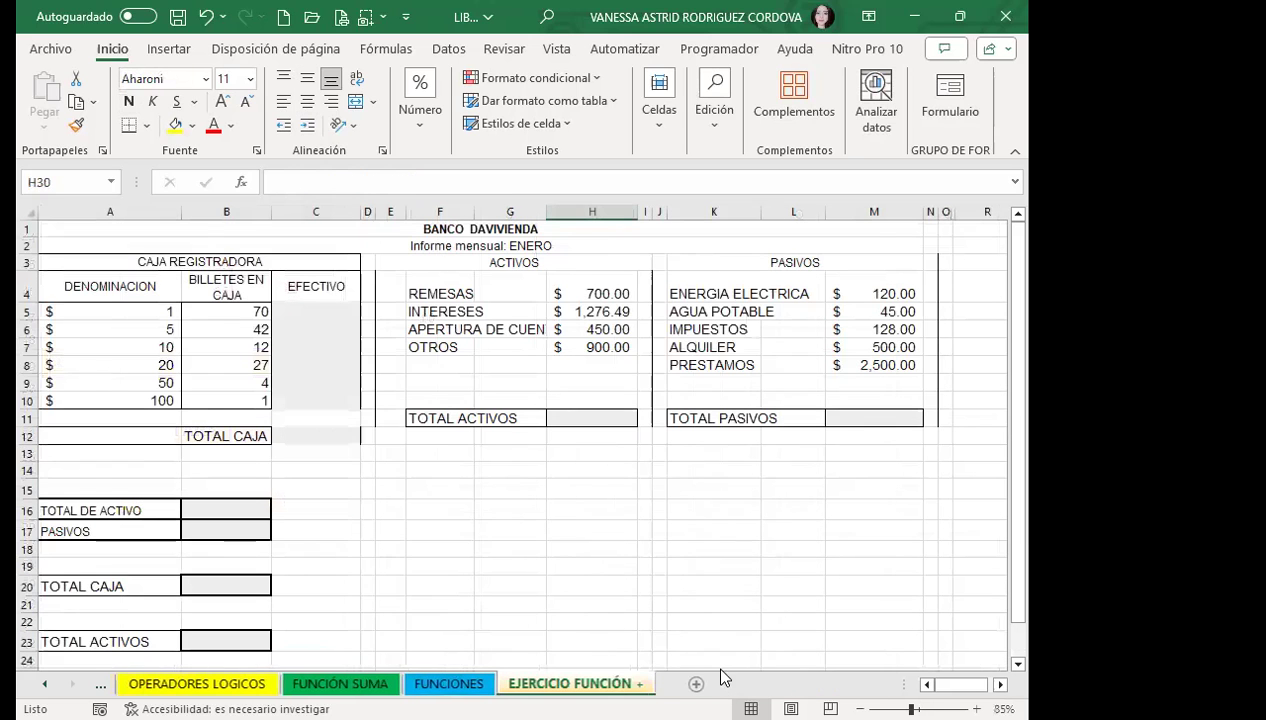
left_click(568, 550)
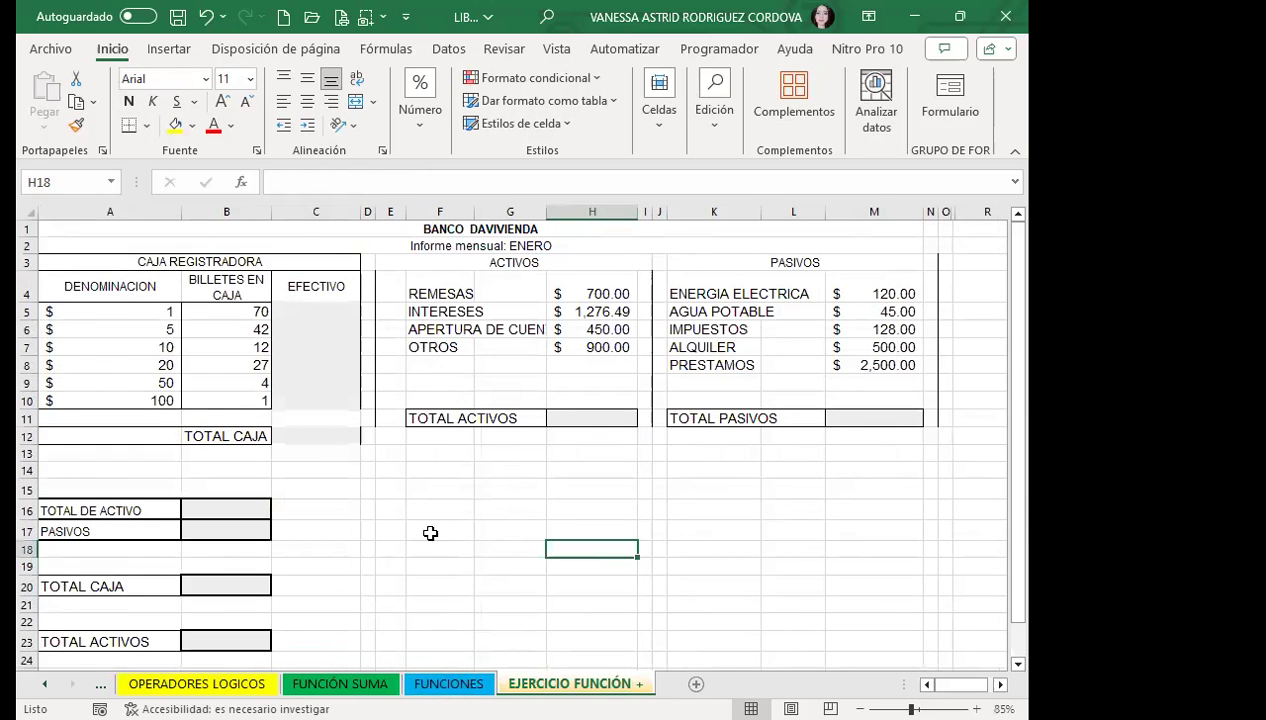
key("ctrl+Page_Up")
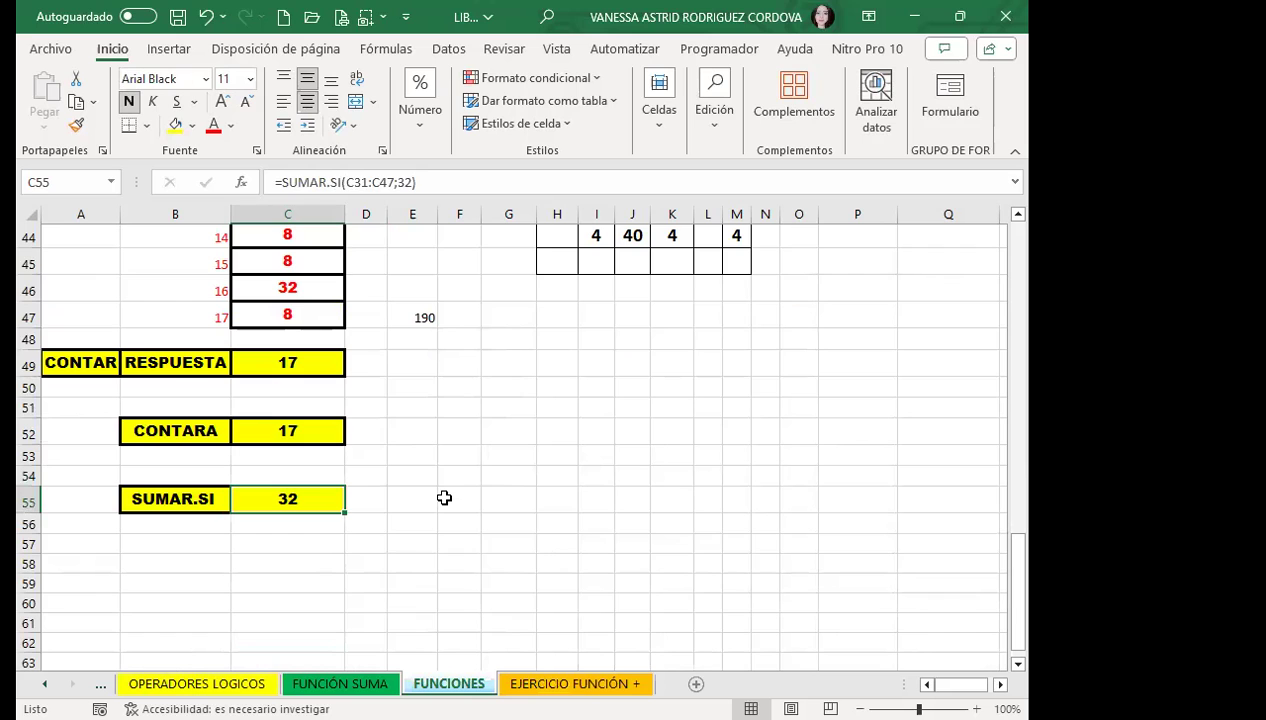